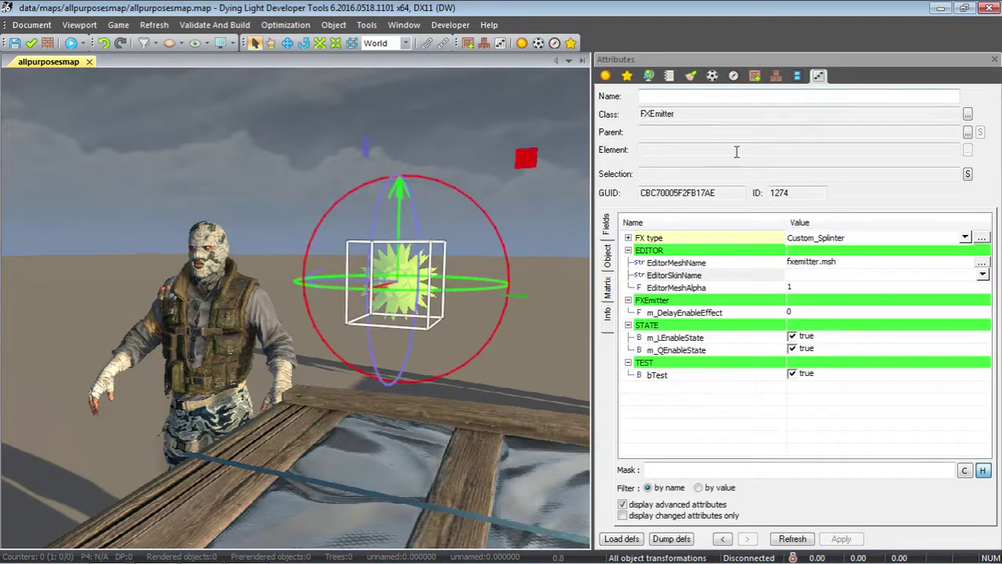
Place a new FX object from the common object types onto the top of the wooden crate
click(754, 75)
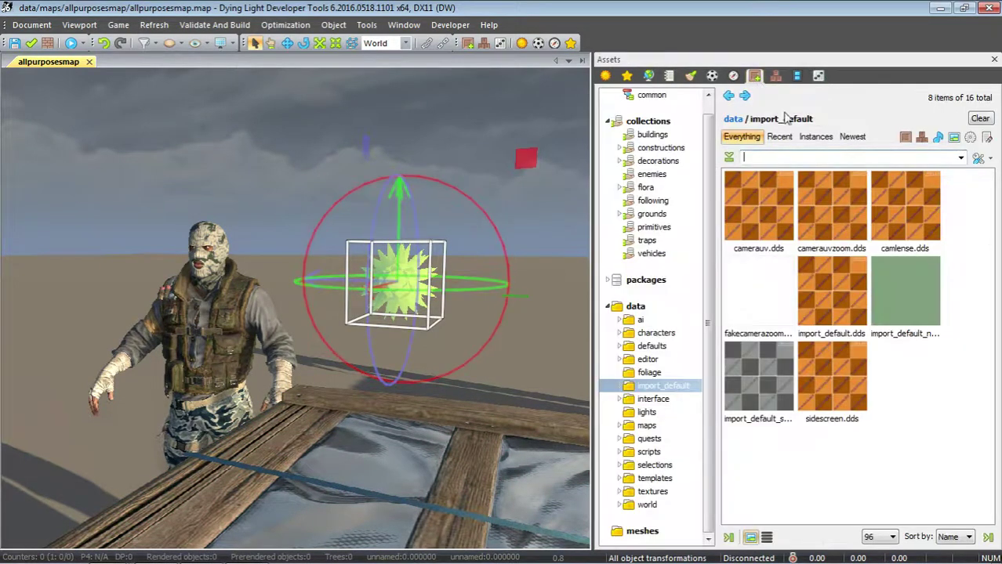
click(651, 95)
scroll(784, 282, down, 5)
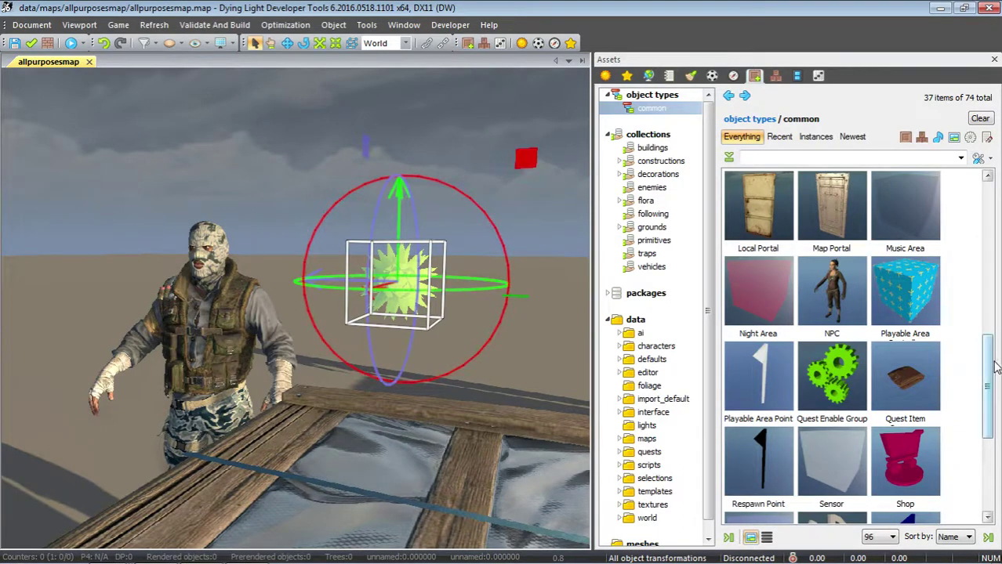
scroll(833, 298, up, 2)
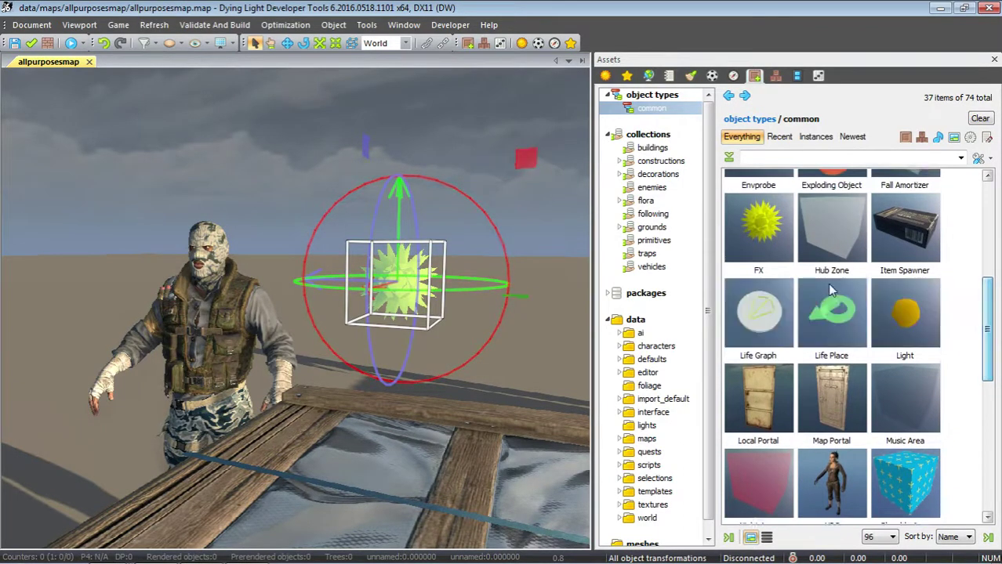
click(764, 239)
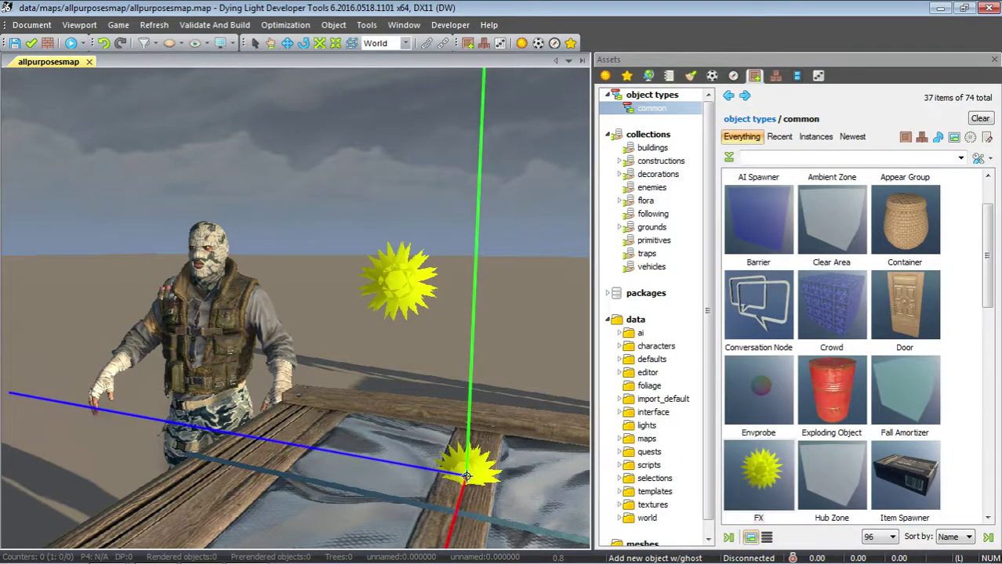
right_drag(467, 475, 470, 470)
key(s)
key(w)
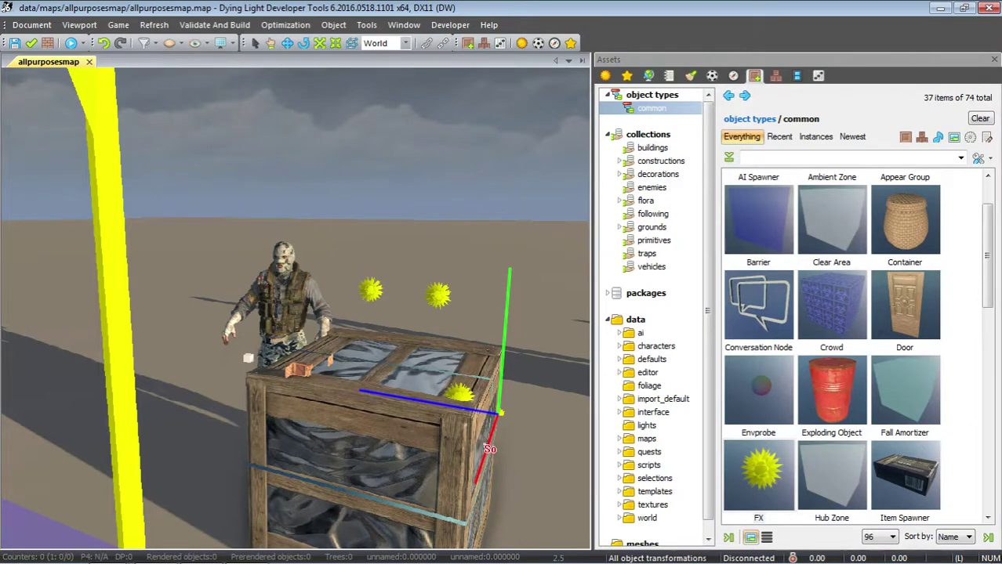
key(Escape)
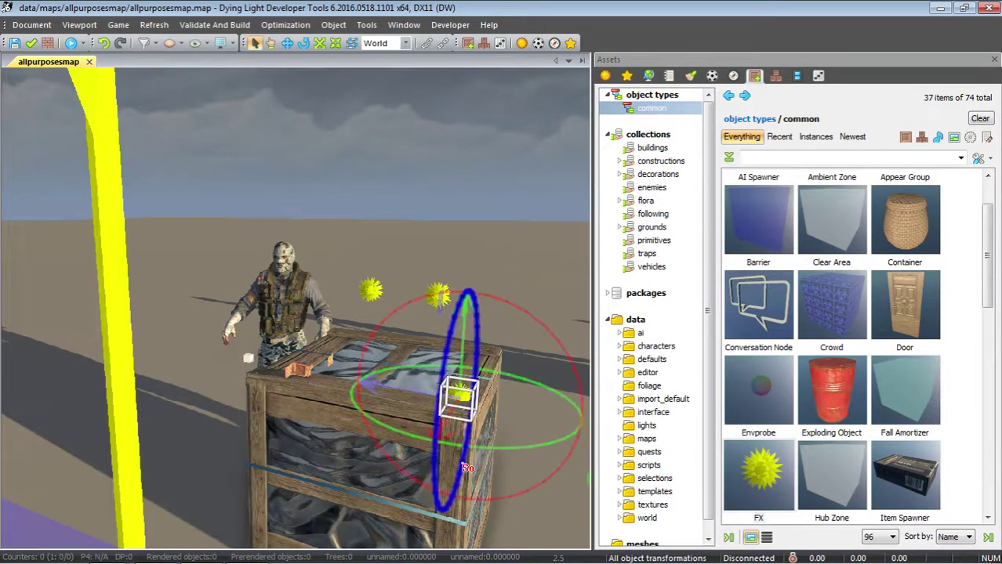
Raise the newly placed FX emitter vertically so it floats above the crate
right_drag(474, 450, 473, 447)
key(w)
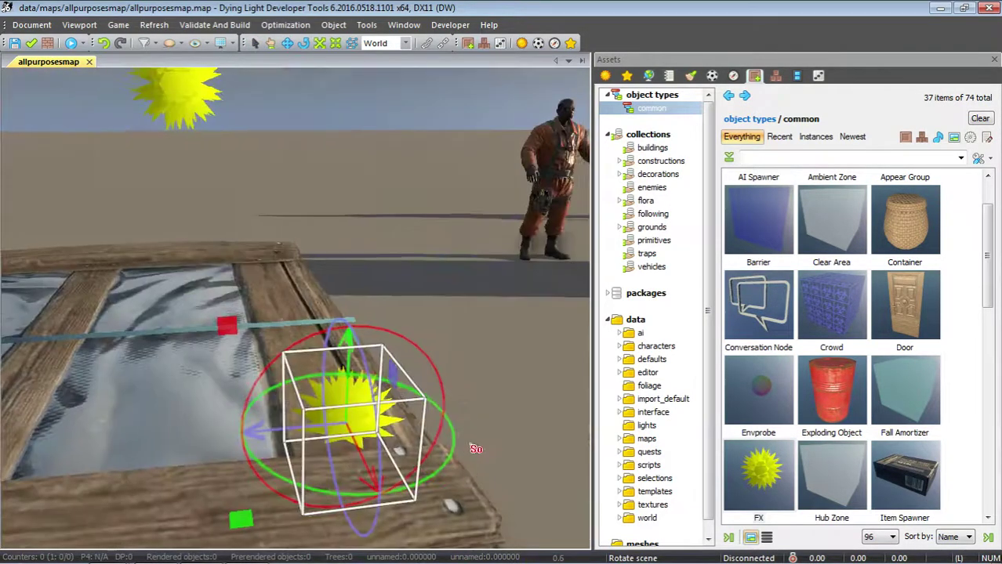
drag(349, 341, 480, 29)
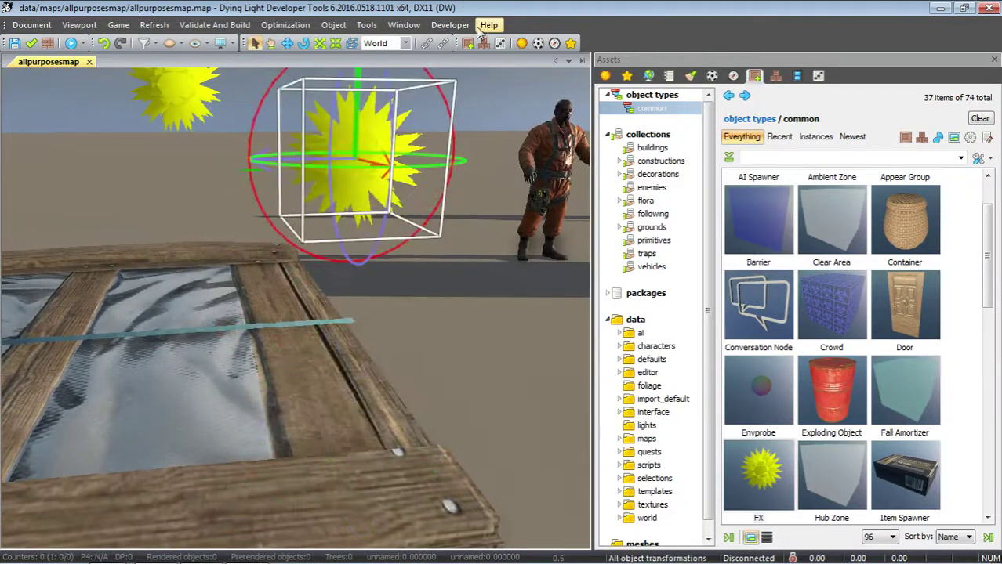
Set the raised emitter's FX type to Burning Car v2 and view the effect from farther back
click(818, 76)
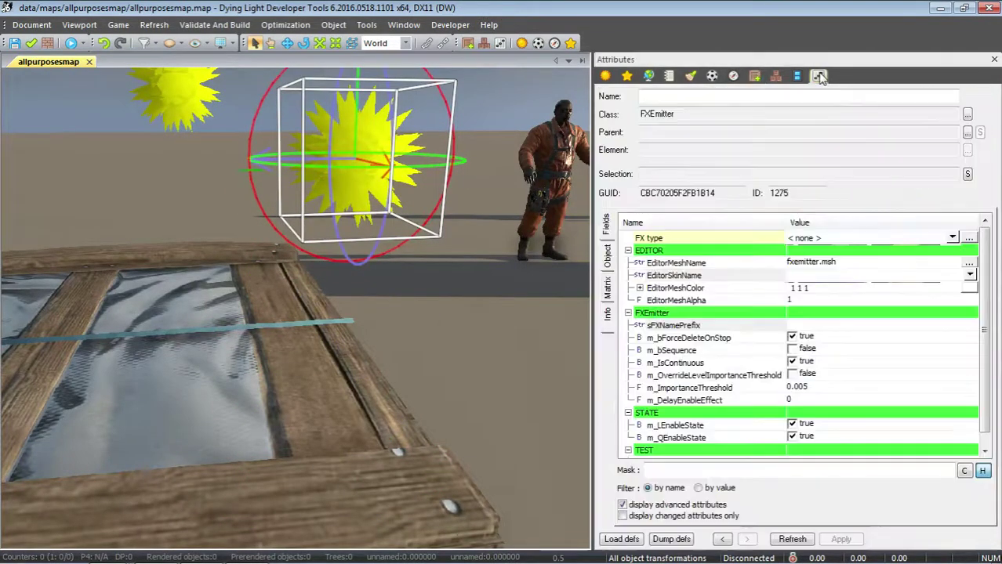
click(952, 239)
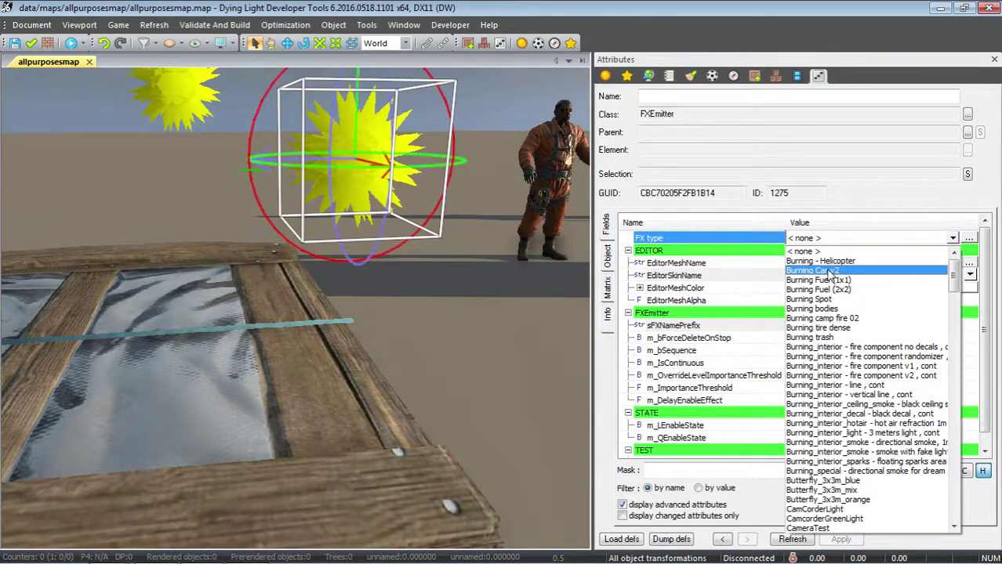
click(823, 271)
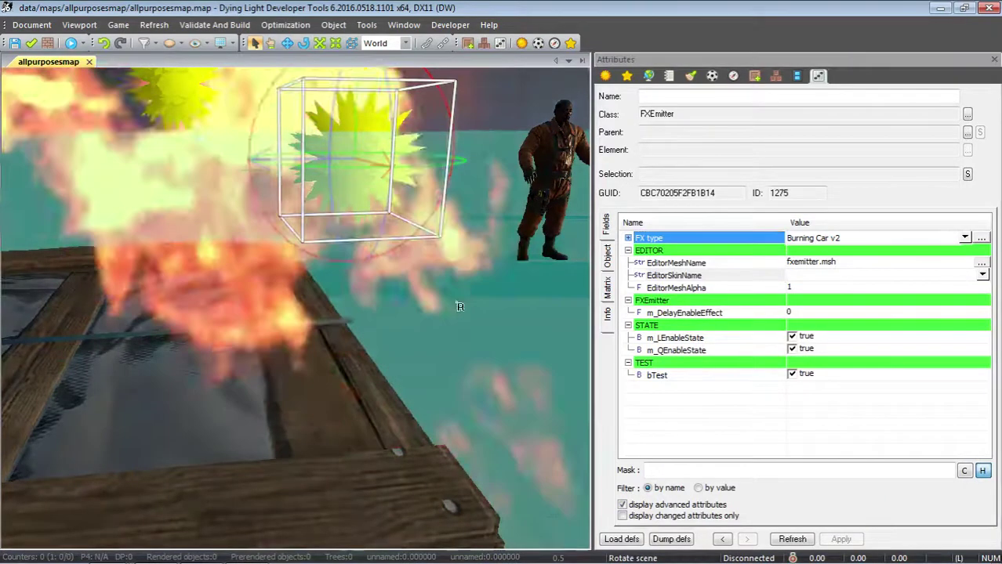
right_drag(459, 305, 459, 304)
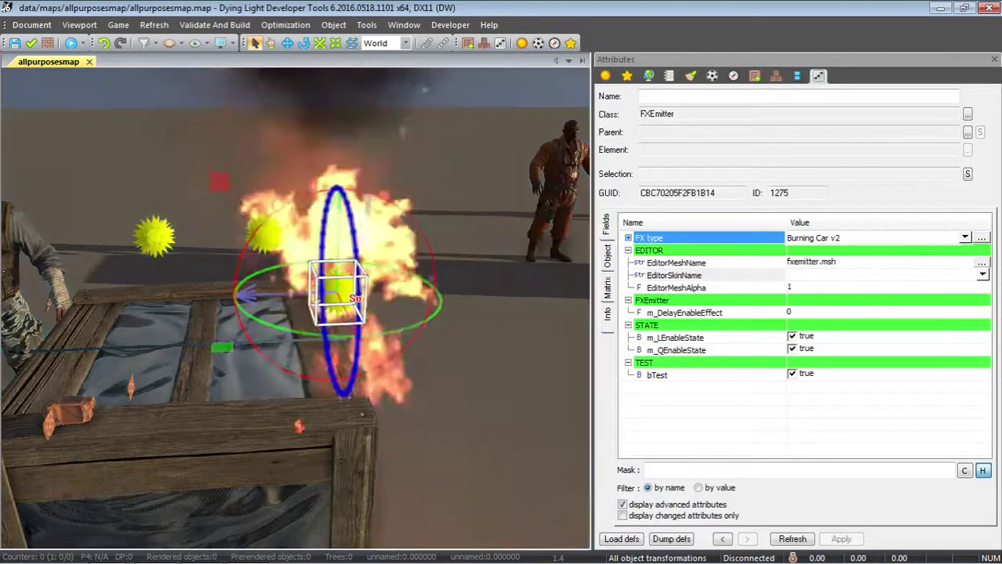
Open the preset editor and list the presets of the FXEmitter class
click(404, 26)
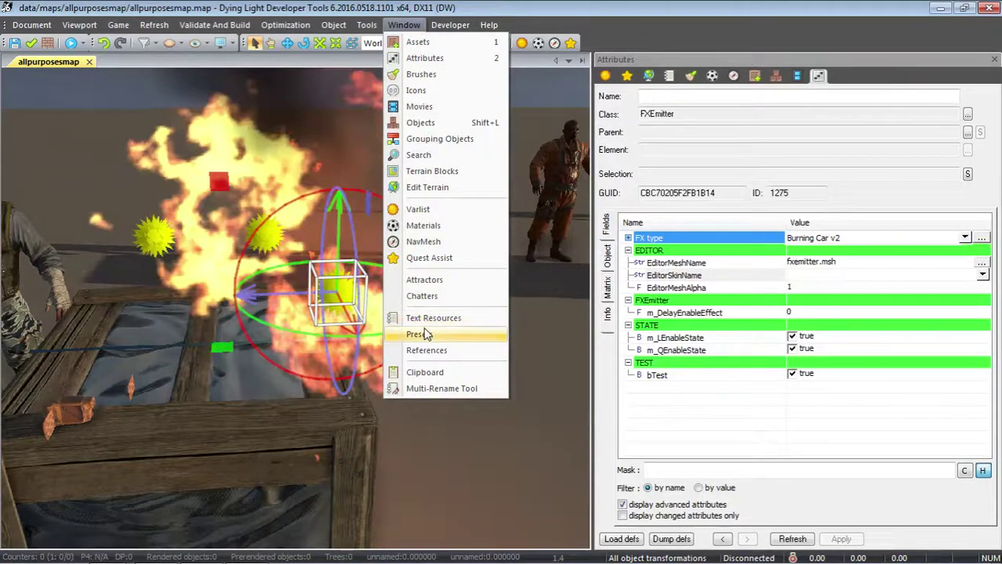
click(423, 335)
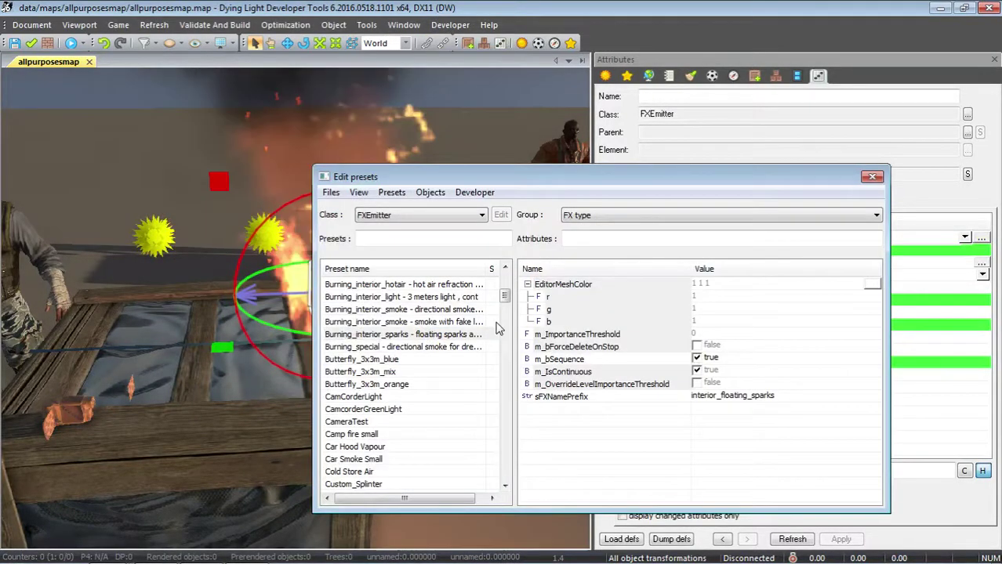
click(419, 215)
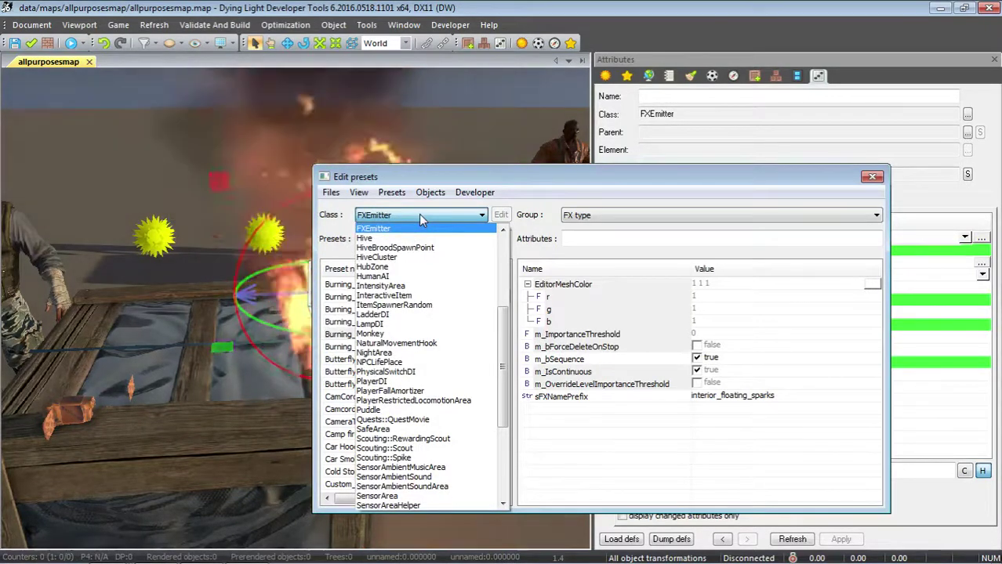
key(Up)
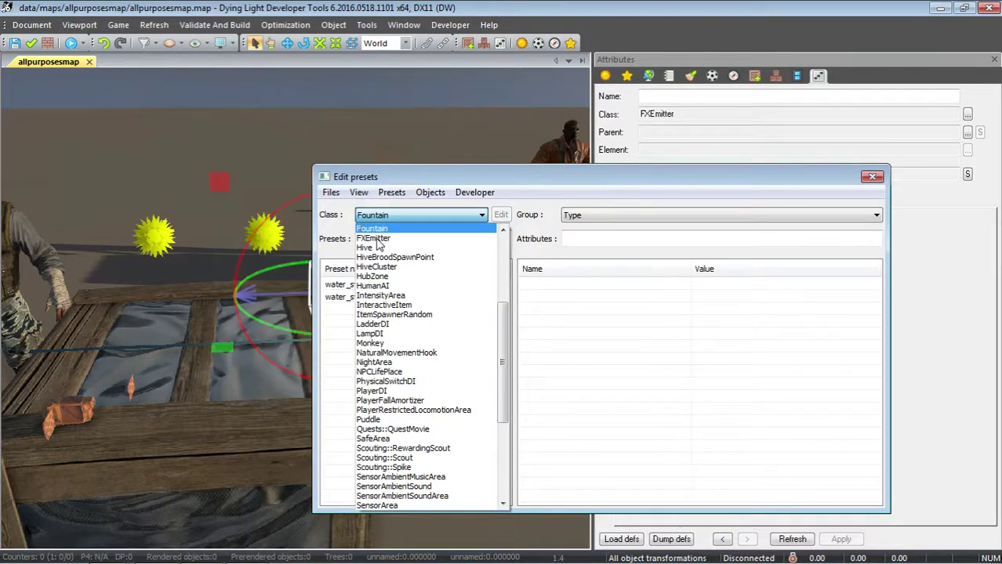
click(375, 238)
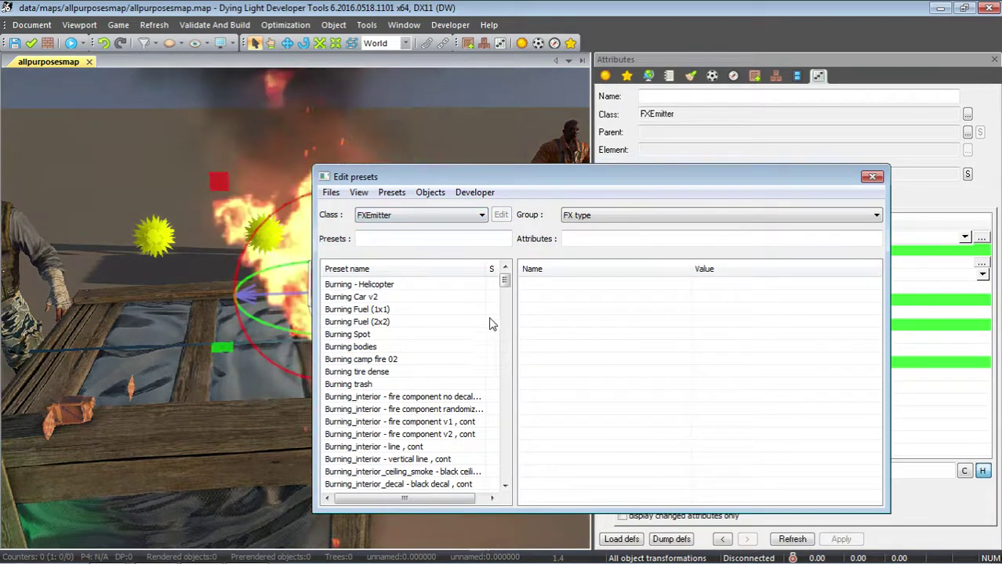
Create a new FXEmitter preset named test in the FX type group
drag(504, 284, 508, 322)
drag(702, 181, 381, 350)
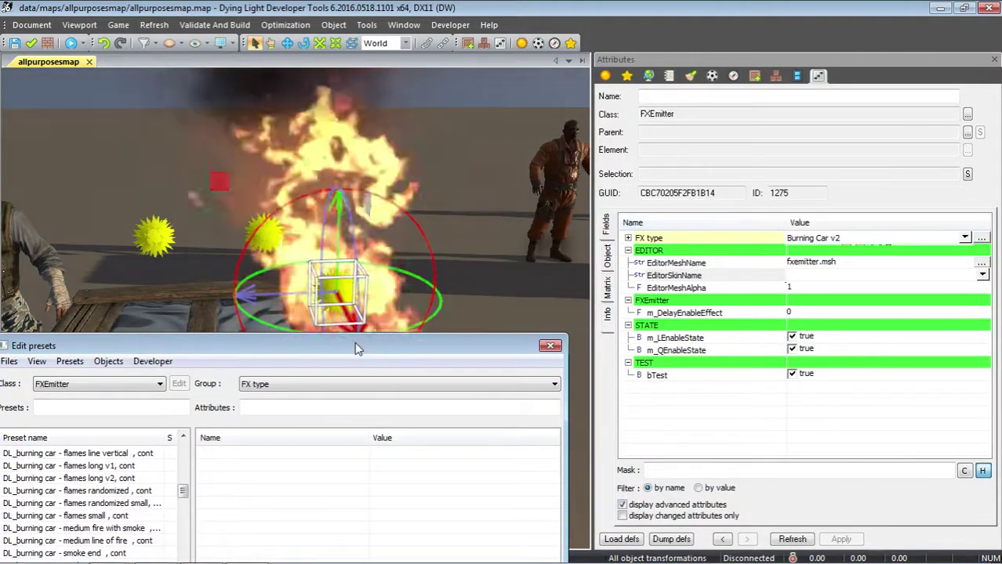
drag(354, 342, 511, 348)
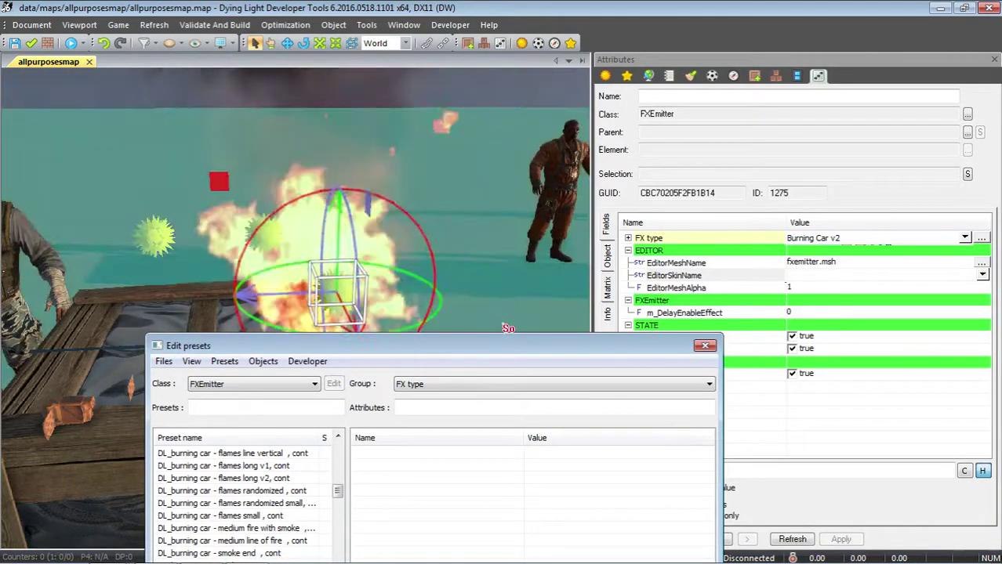
drag(507, 351, 712, 127)
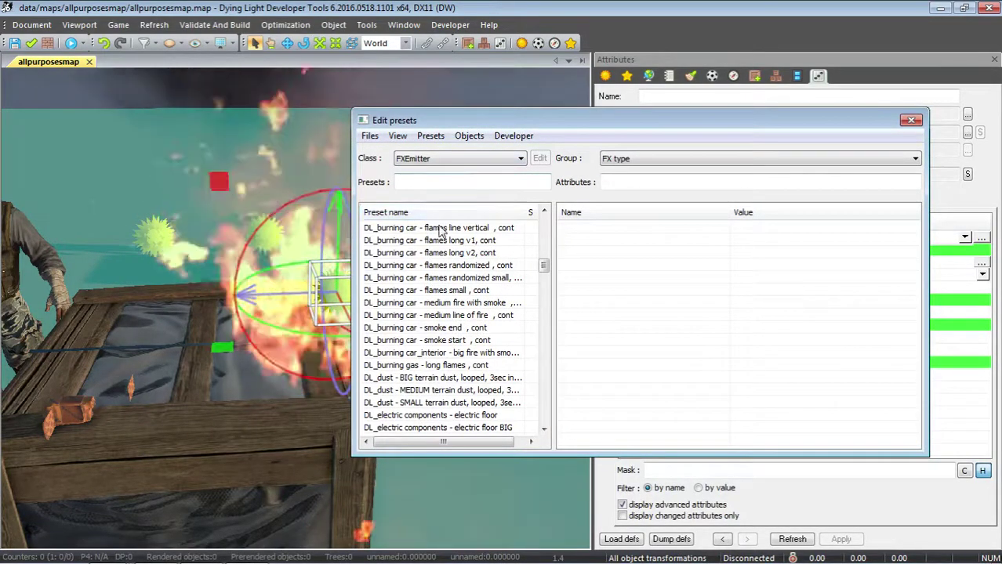
click(431, 138)
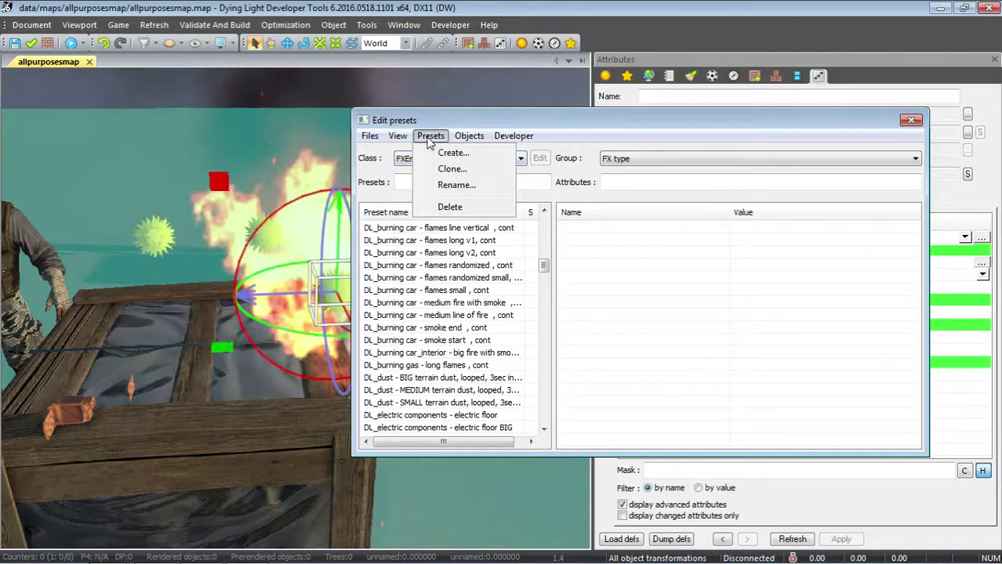
click(444, 154)
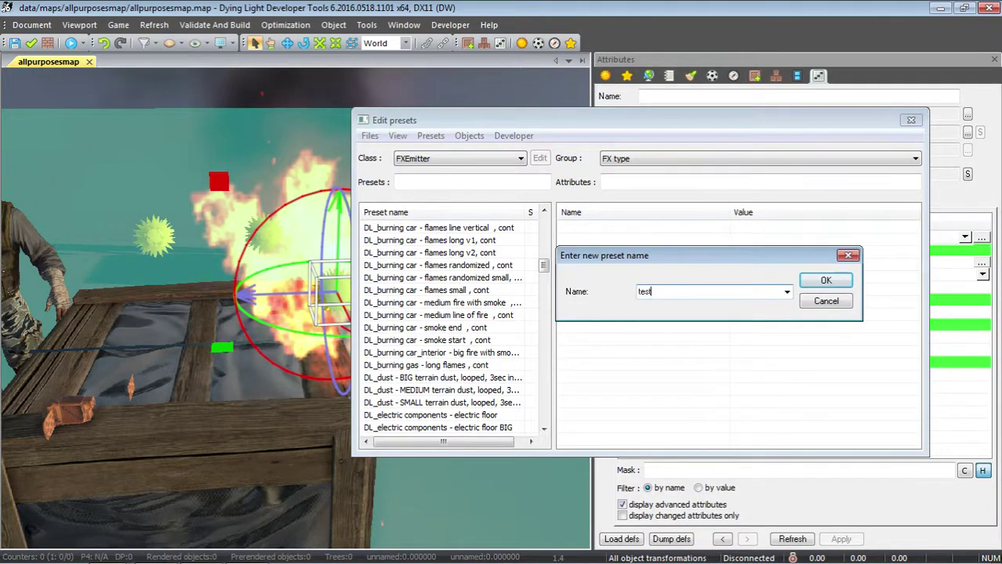
click(825, 281)
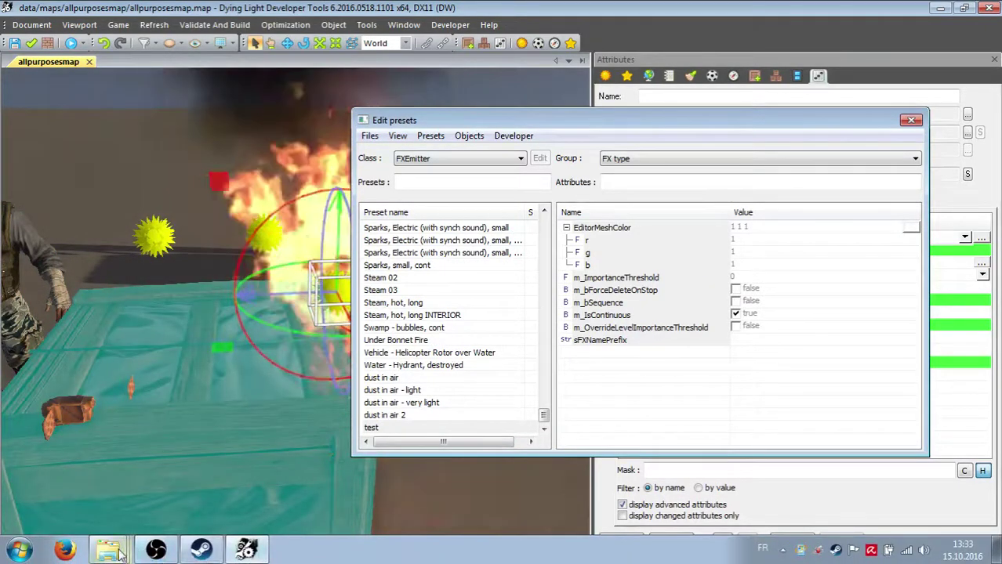
Switch to the Weapons folder window in File Explorer and open steamapps\common\Dying Light Developer Tools
click(116, 553)
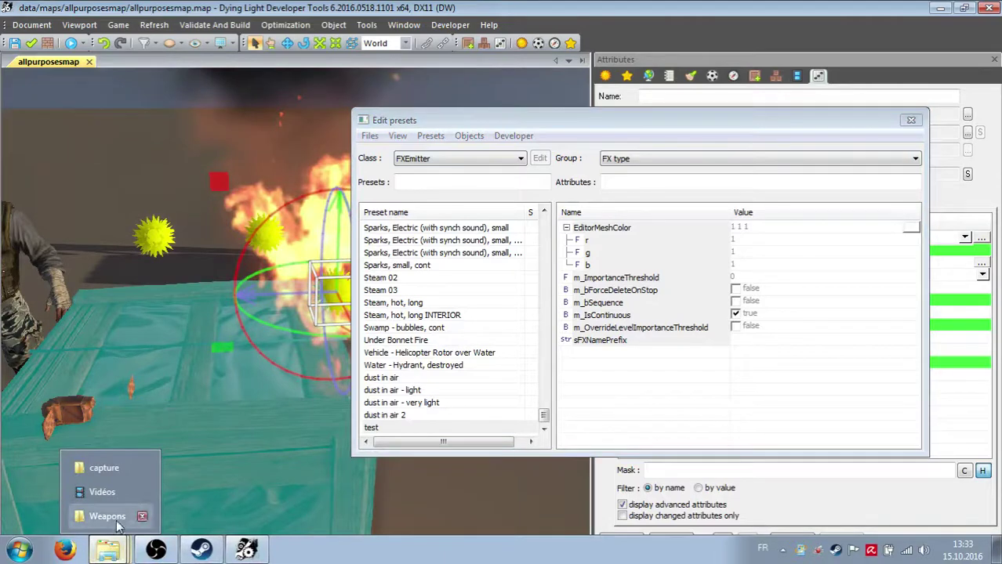
click(114, 522)
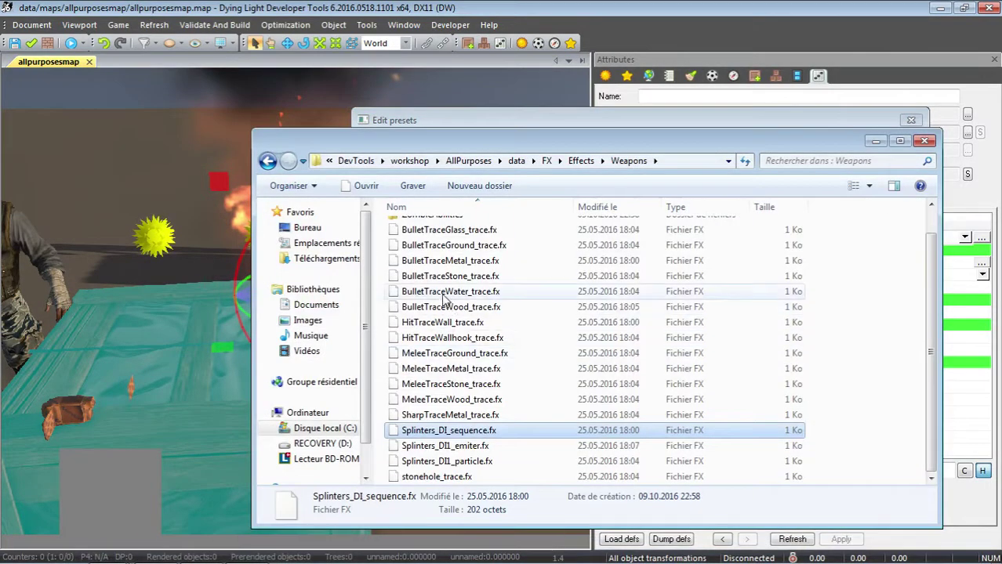
click(355, 162)
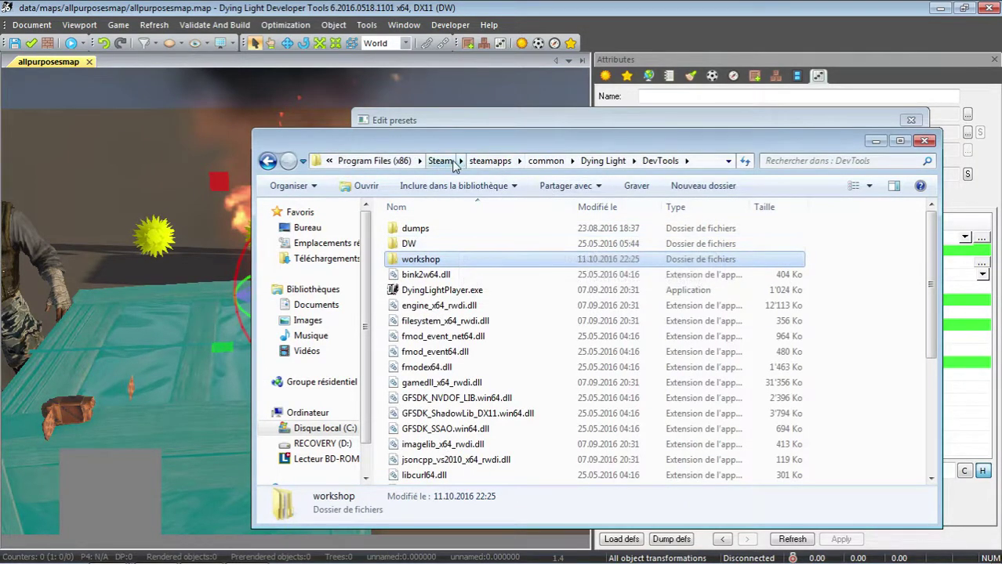
click(541, 162)
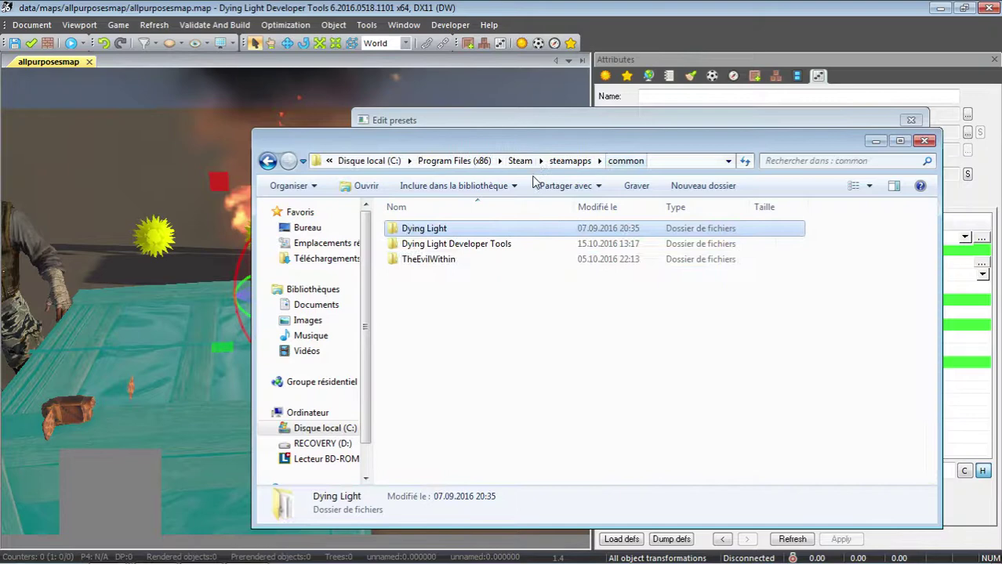
double_click(397, 245)
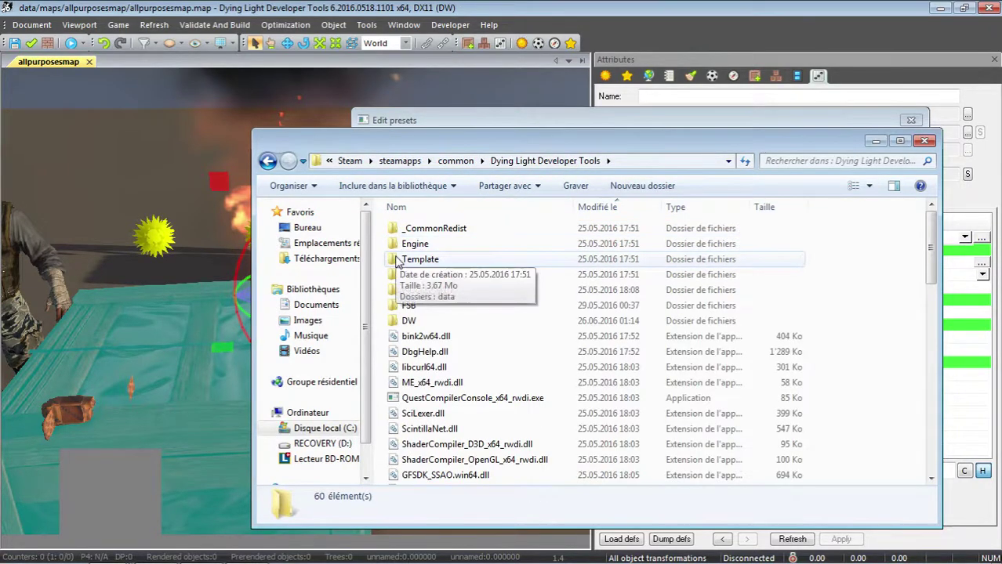
Open the DW\Data\FX\Effects folder inside Dying Light Developer Tools
double_click(400, 320)
double_click(402, 228)
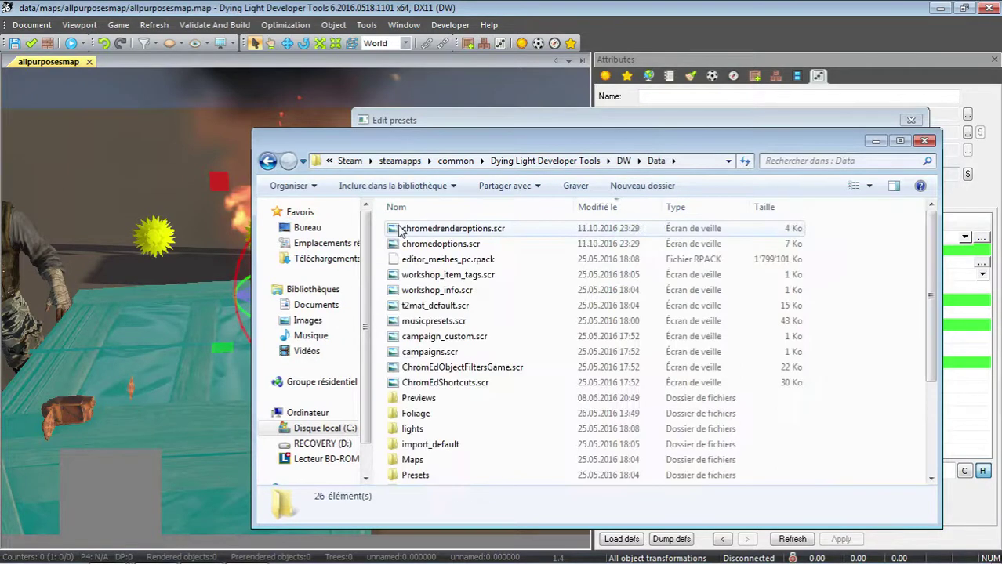
scroll(486, 394, down, 2)
scroll(487, 394, down, 1)
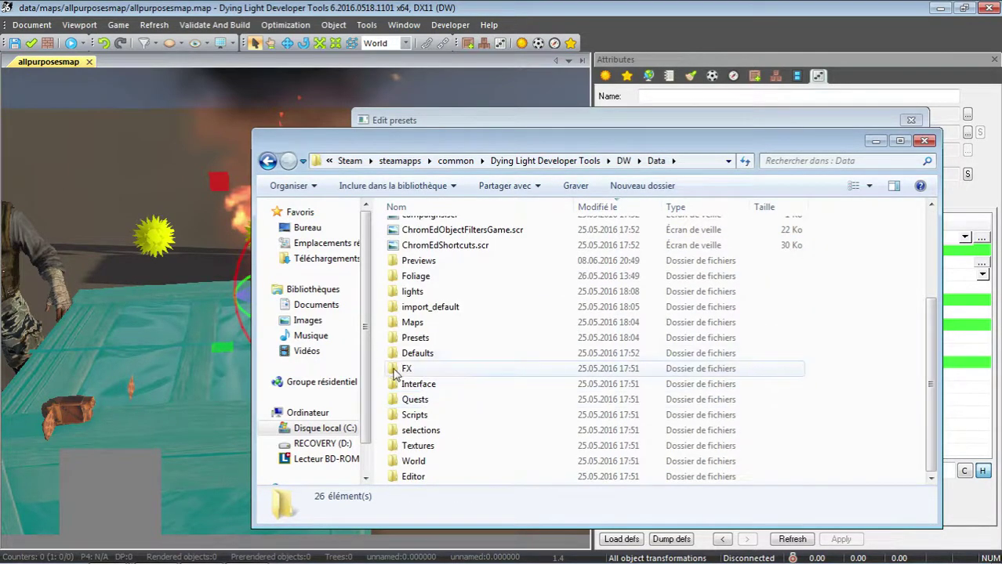
double_click(396, 380)
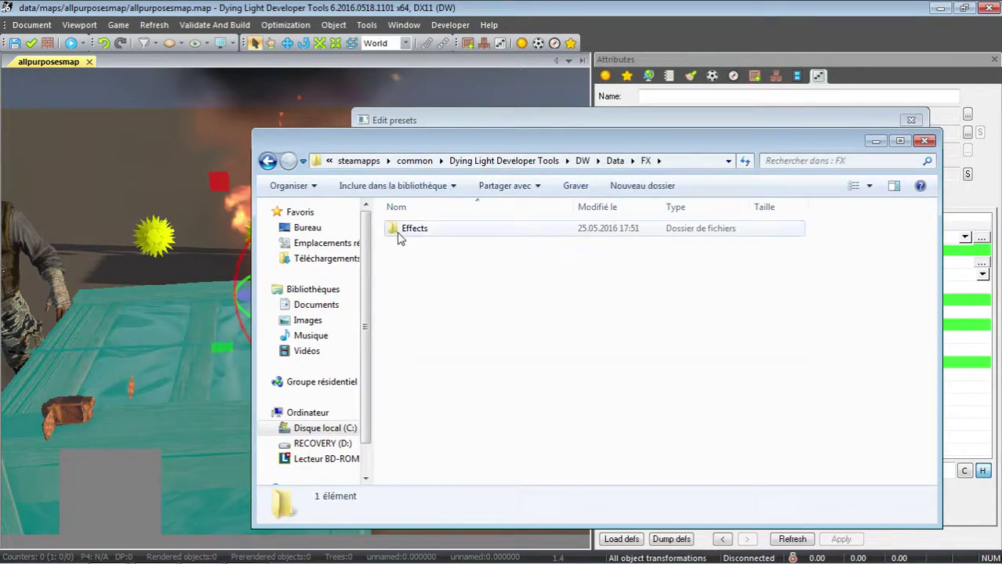
double_click(407, 229)
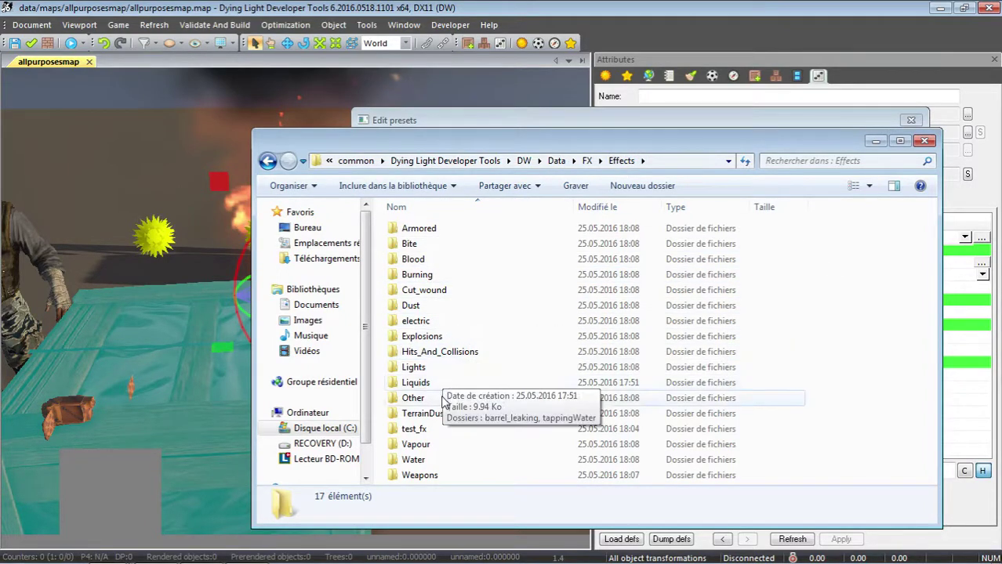
Open the Water\river_splash effects folder and look through its sequence, emitter and particle files
double_click(409, 459)
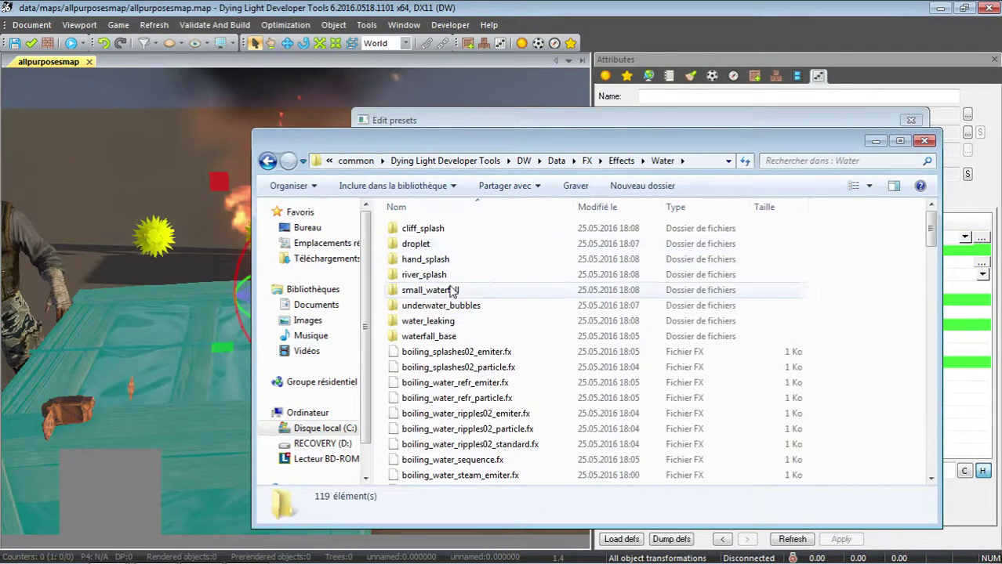
double_click(396, 276)
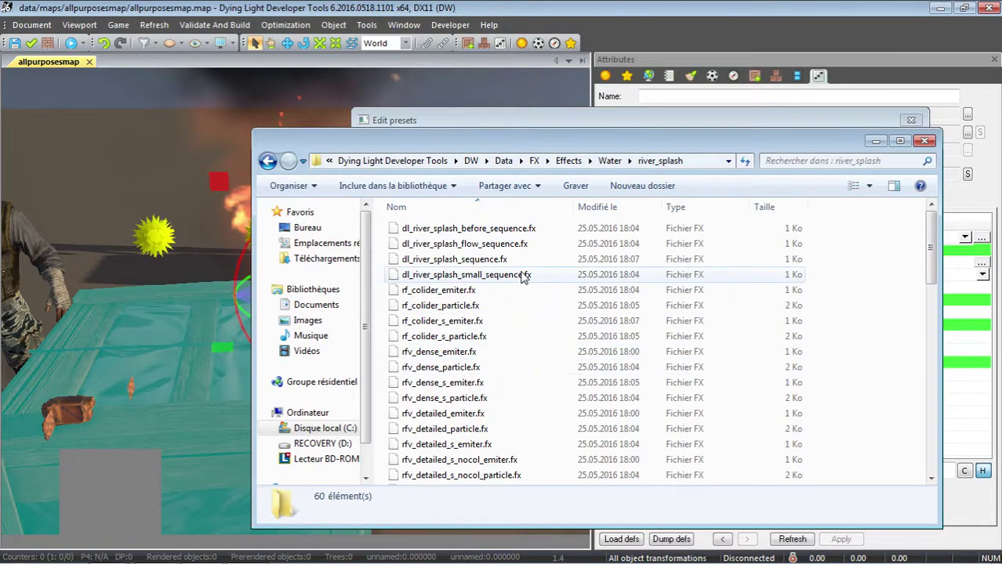
scroll(541, 414, down, 6)
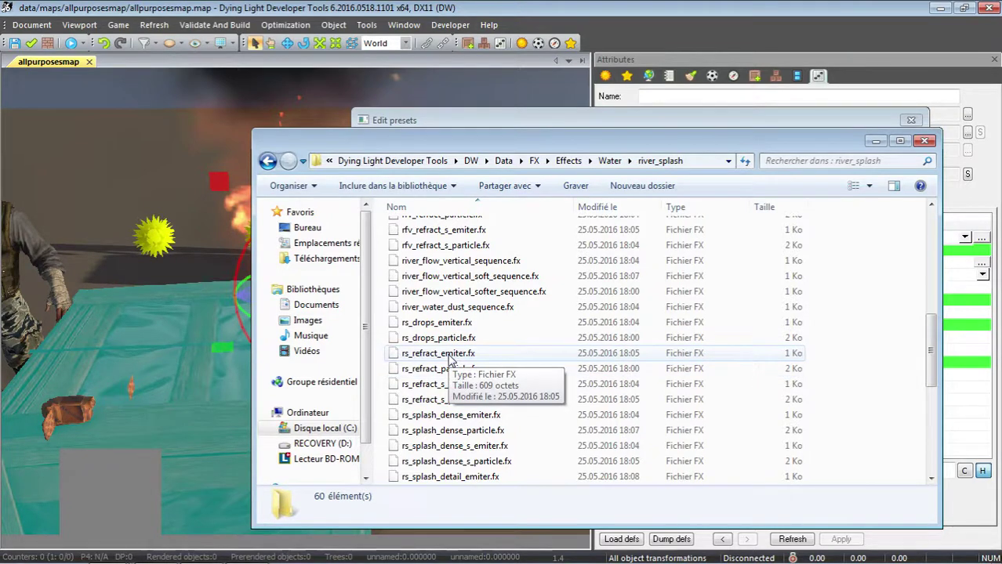
Look through the river_splash folder sorted by name and locate the rs_drops emitter and particle files
click(427, 207)
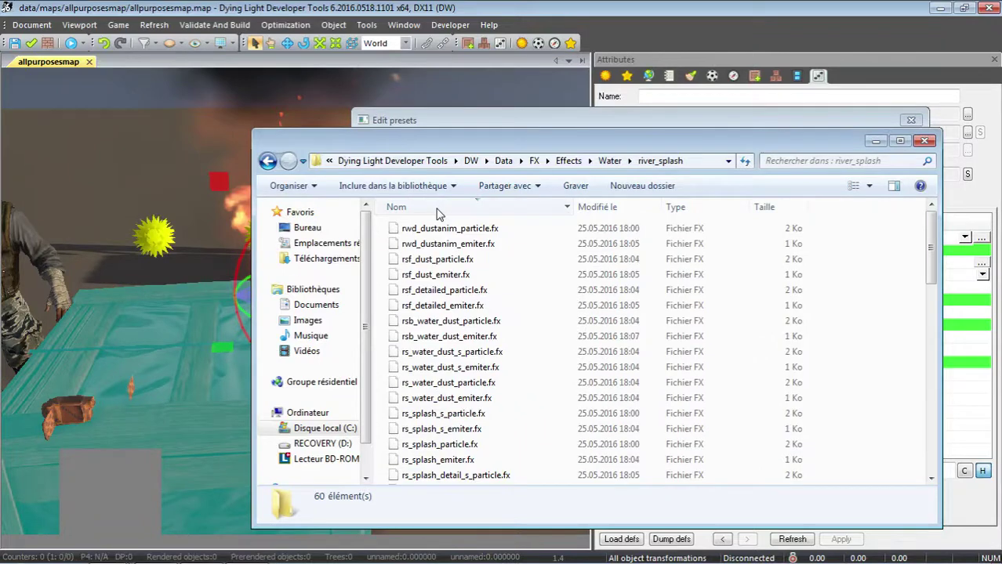
click(462, 207)
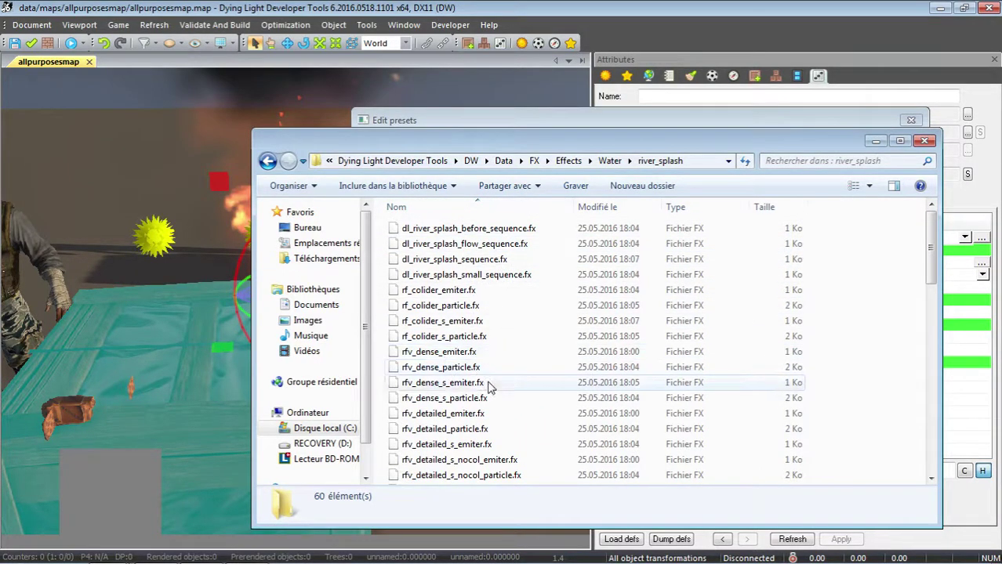
scroll(488, 384, down, 8)
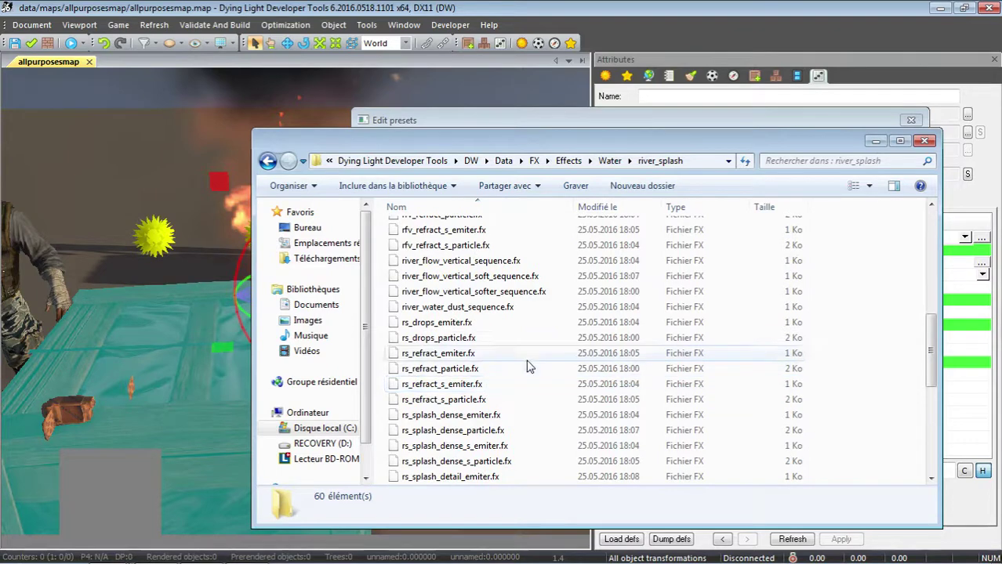
click(436, 325)
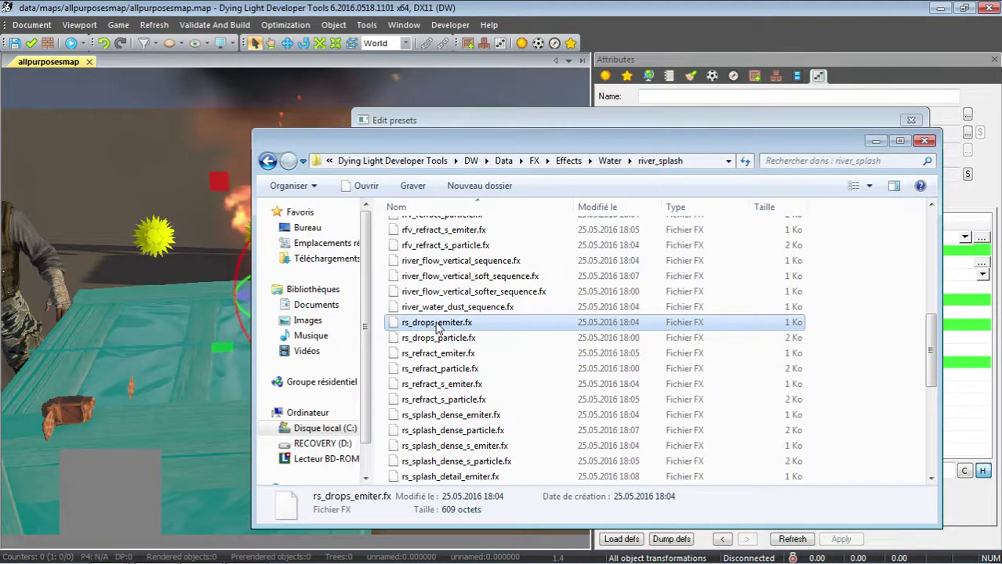
click(437, 324)
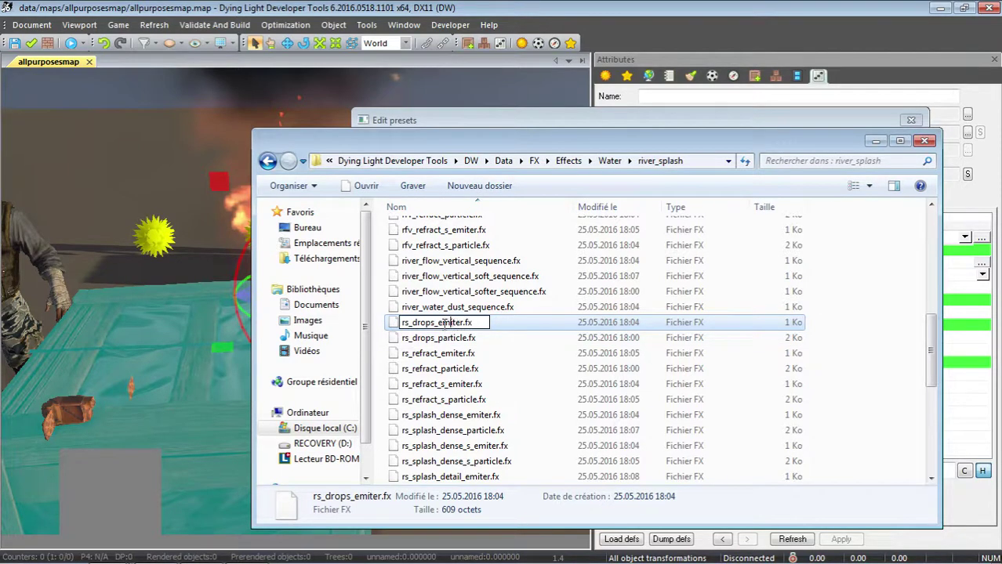
click(454, 340)
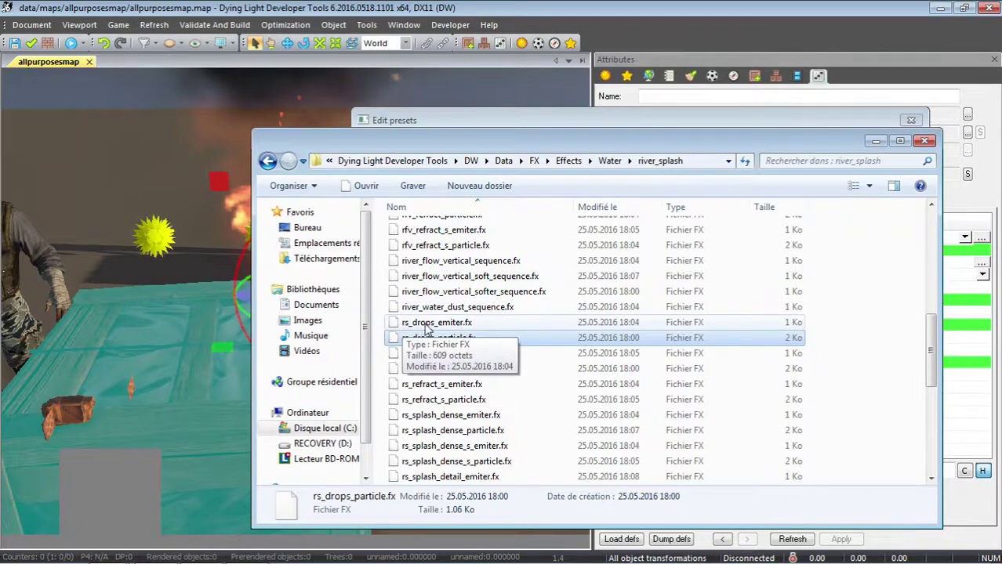
Set the sFXNamePrefix attribute of the test preset to rs_drops
click(537, 120)
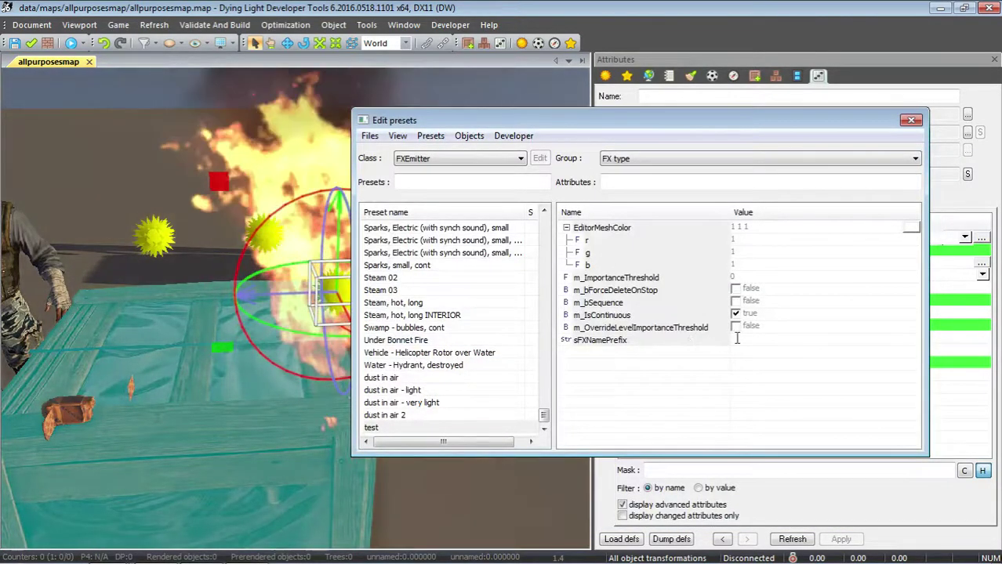
click(738, 339)
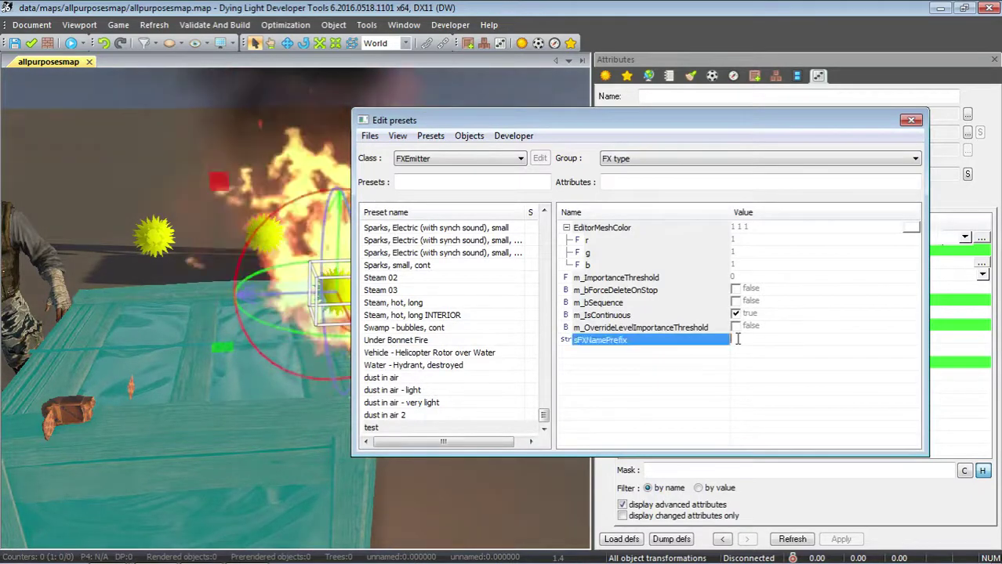
text(rs_drops)
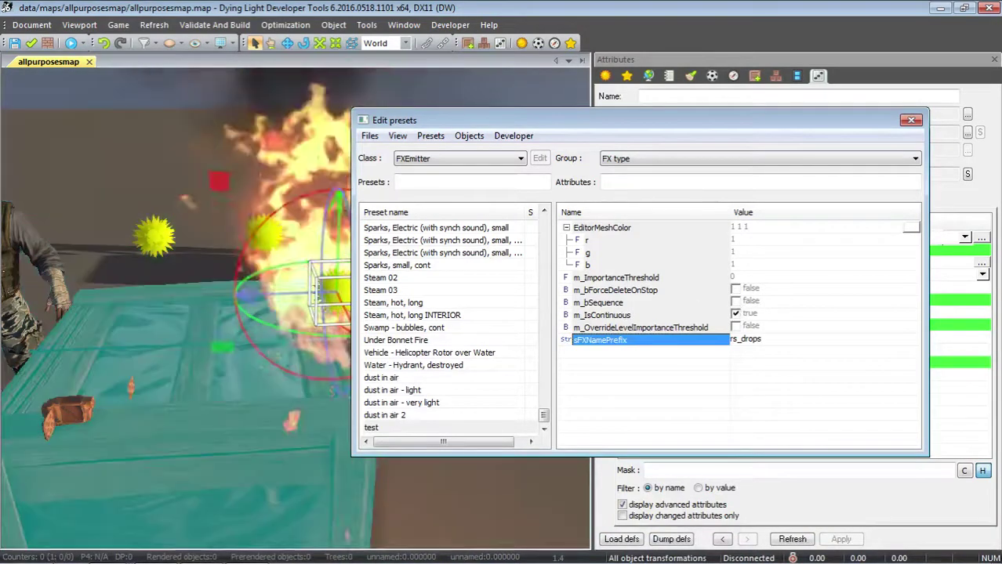
Bring the river_splash folder back up to check the rs_drops file names against the prefix
mouse_move(62, 551)
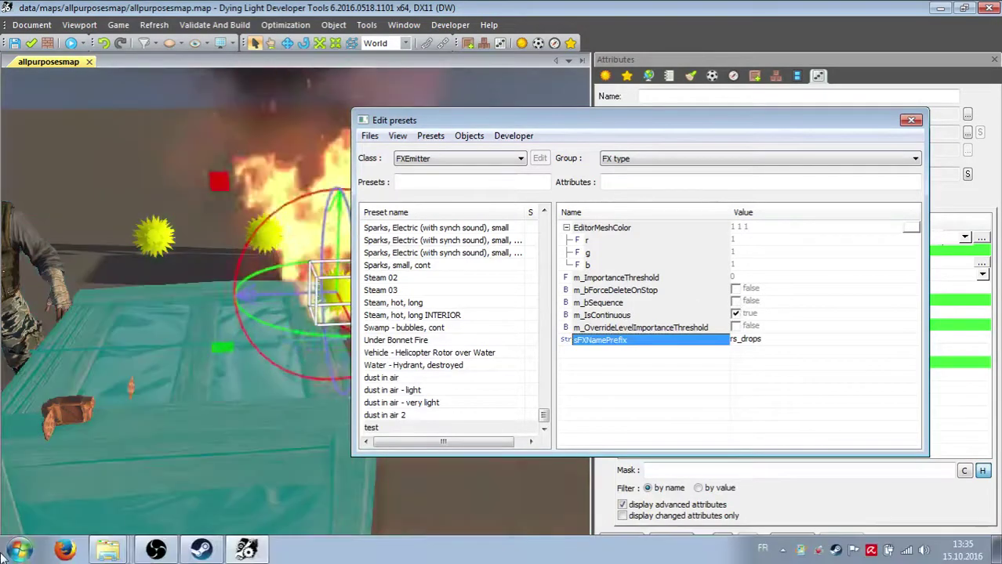
click(108, 550)
click(118, 516)
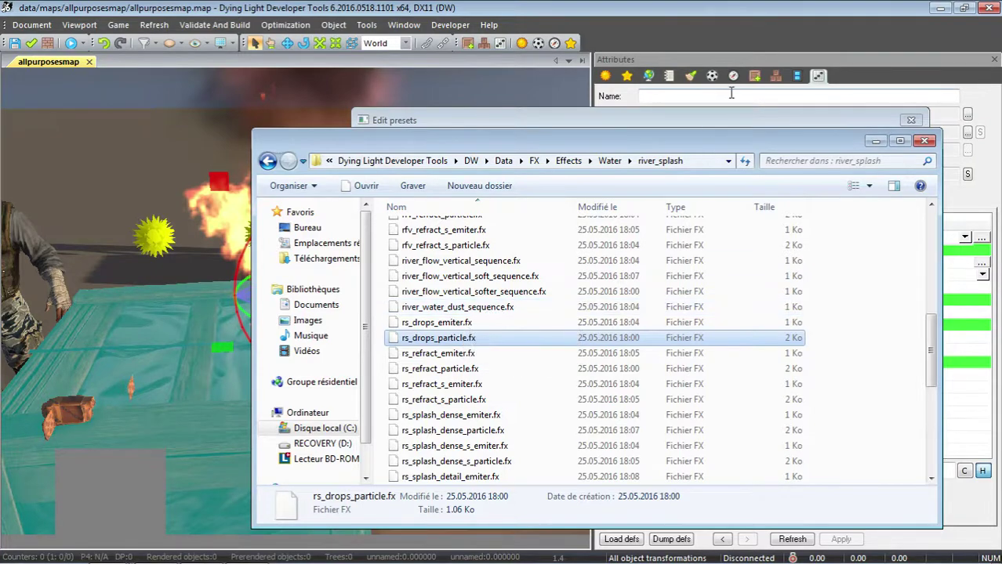
Return to the Edit presets window and save the presets
click(641, 116)
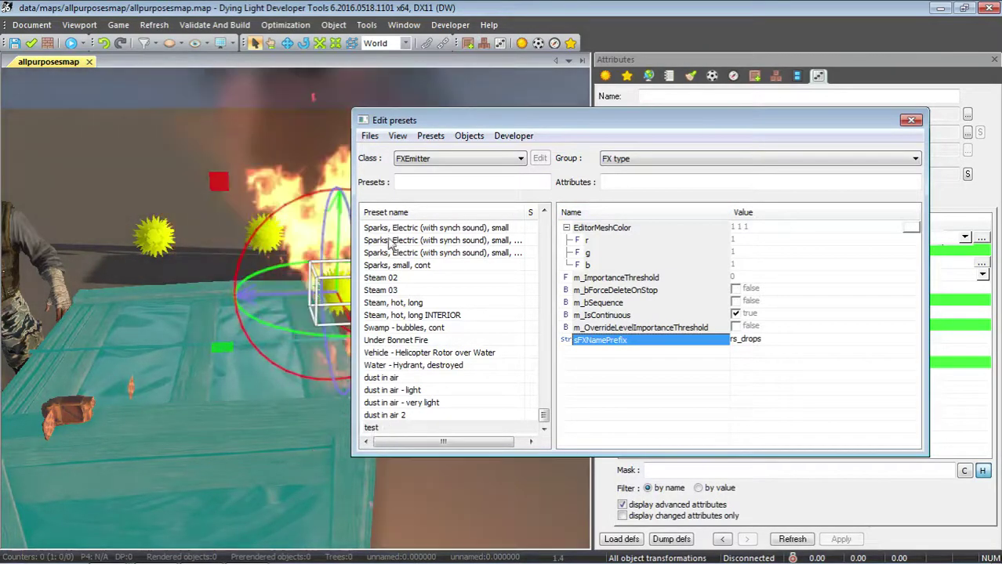
click(369, 136)
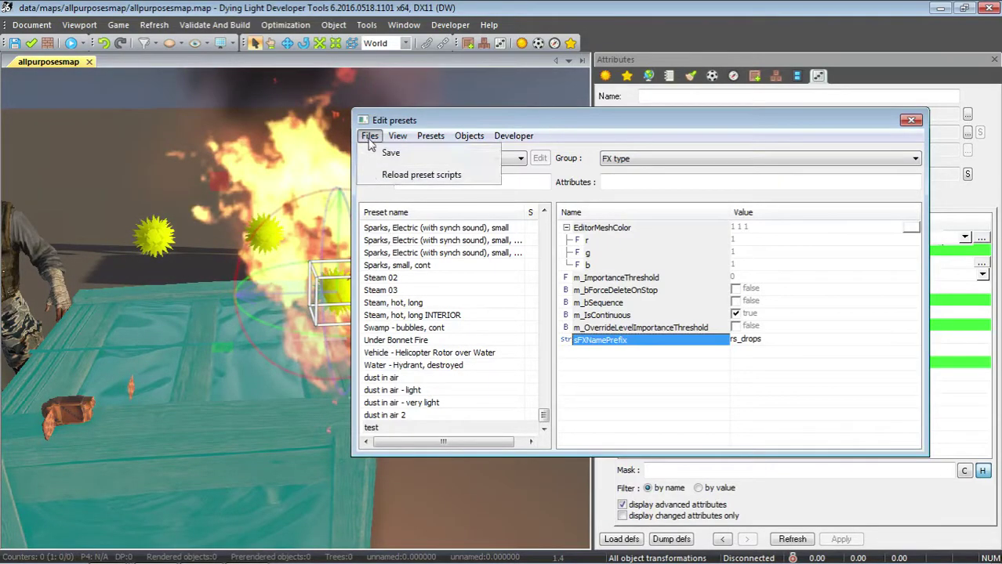
click(382, 154)
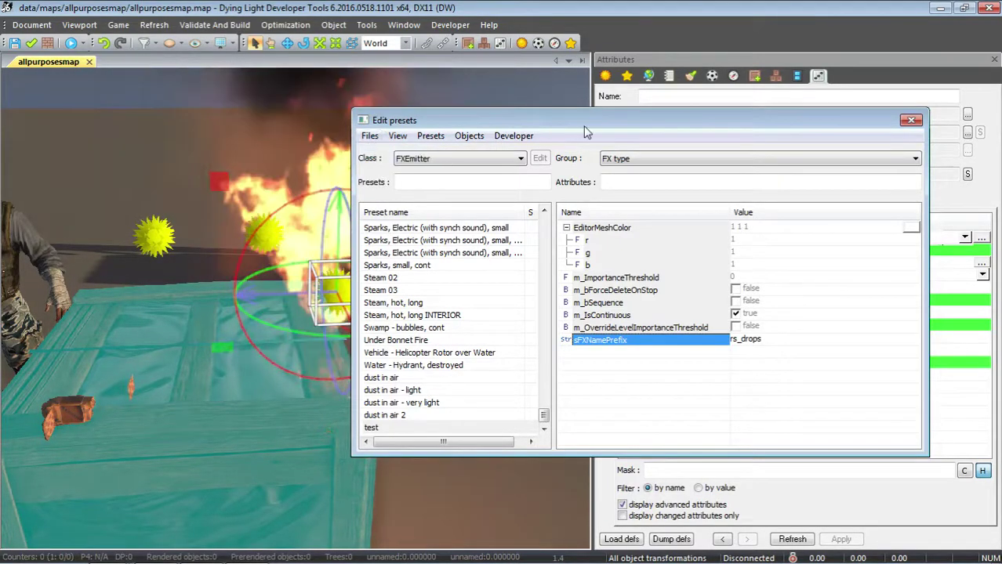
Move the Edit presets window clear of the emitter's attributes and reload the preset scripts
drag(591, 126, 273, 97)
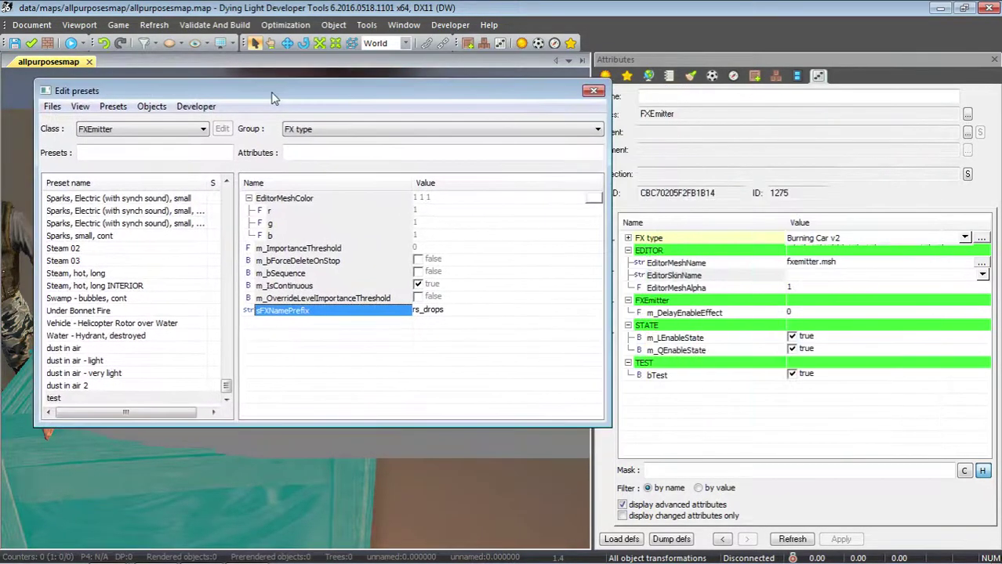
click(861, 237)
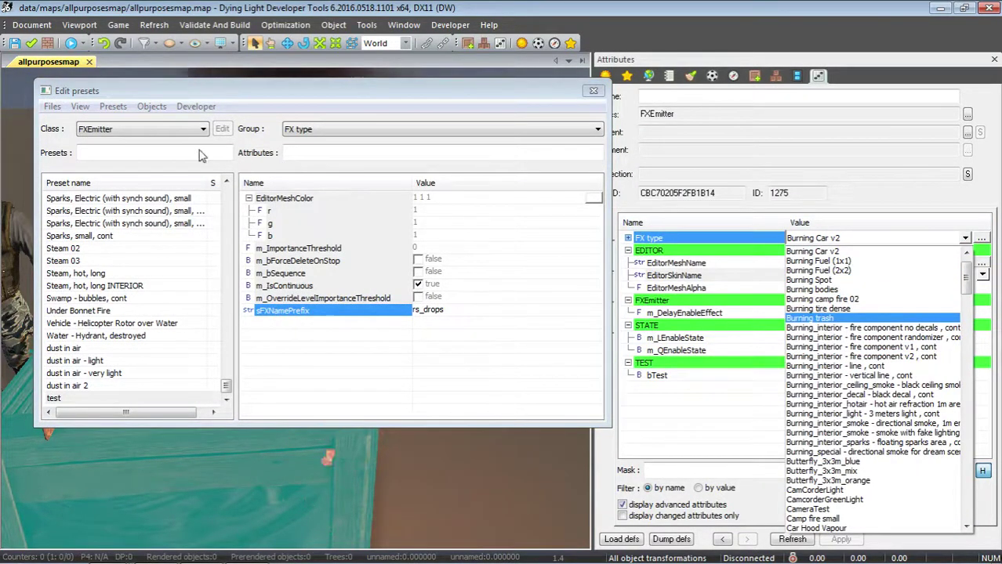
click(51, 106)
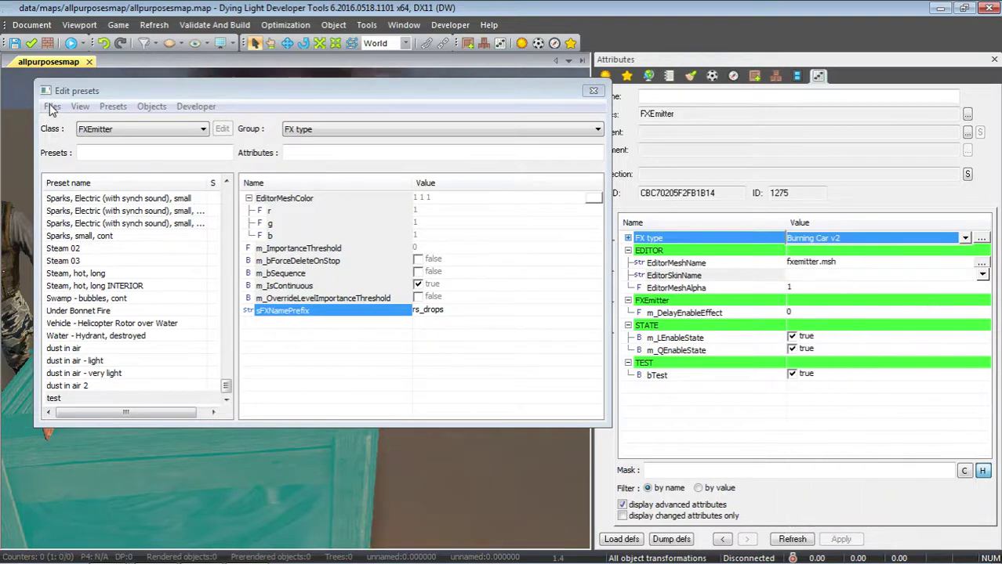
click(52, 107)
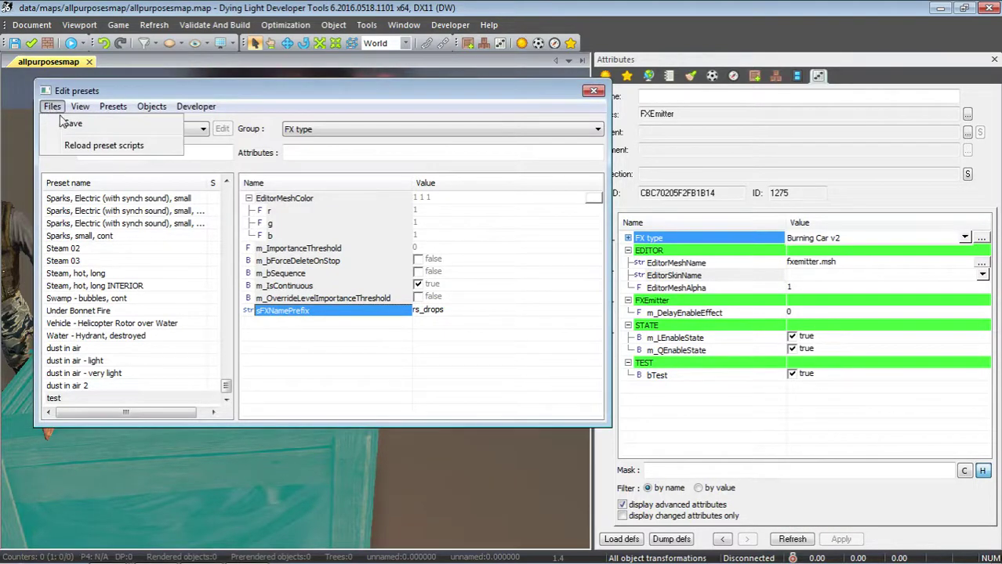
click(92, 146)
click(490, 322)
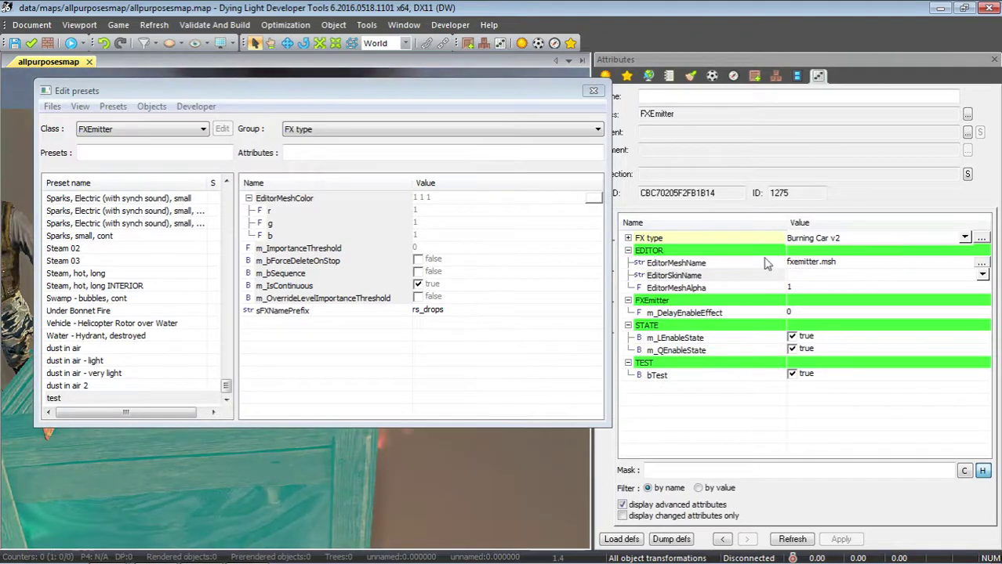
Set the FX type of the selected FXEmitter to the test preset
click(965, 238)
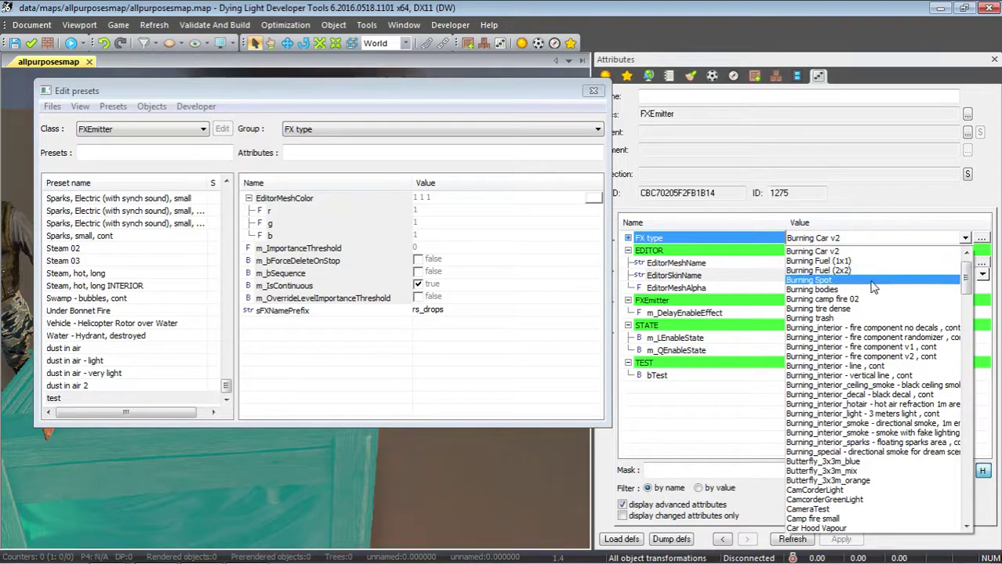
key(t)
key(Return)
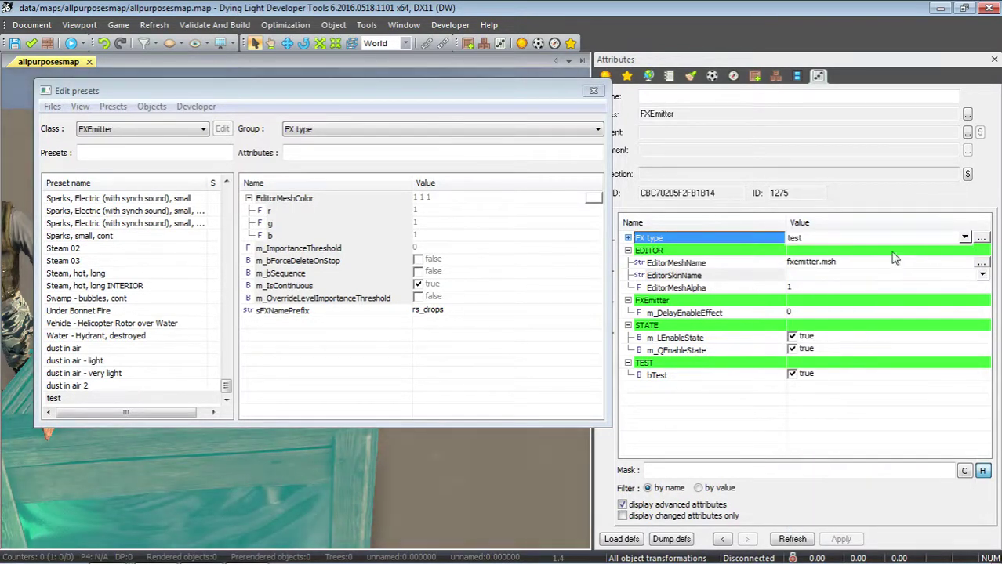
click(981, 239)
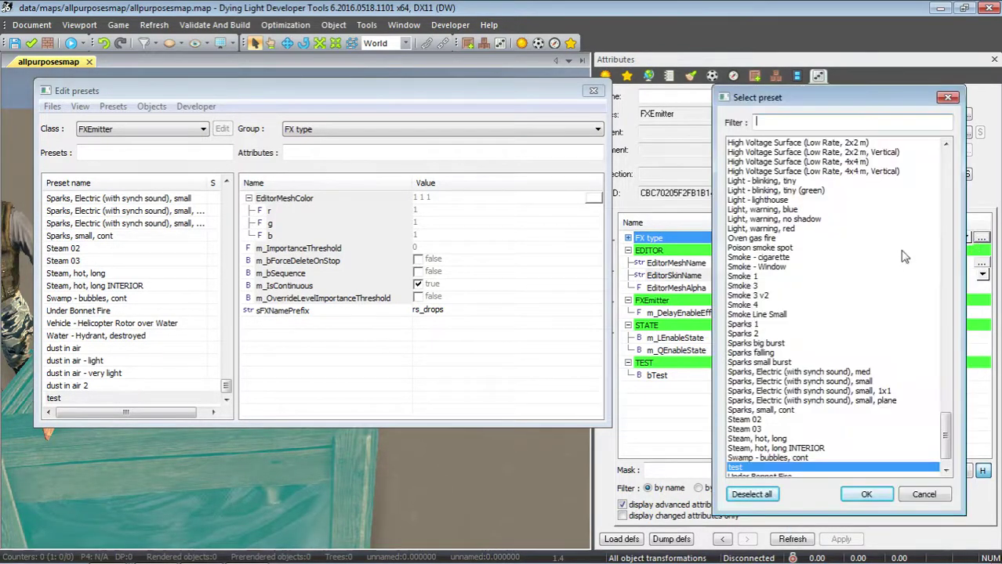
click(866, 494)
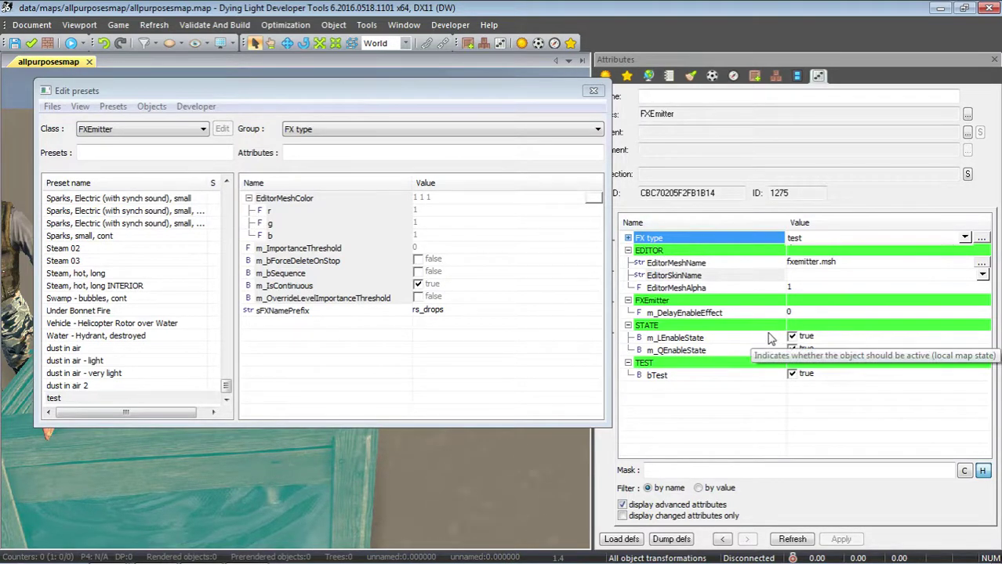
Inspect the emitter's effect in the unobstructed viewport and look at rs_drops_particle.fx in the river_splash folder again
drag(490, 92, 722, 502)
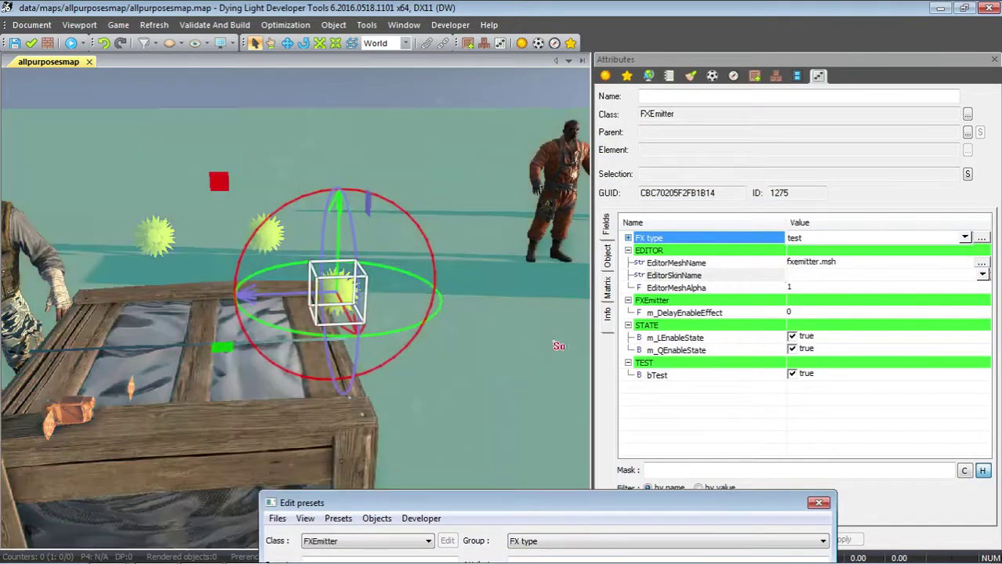
right_drag(436, 337, 435, 340)
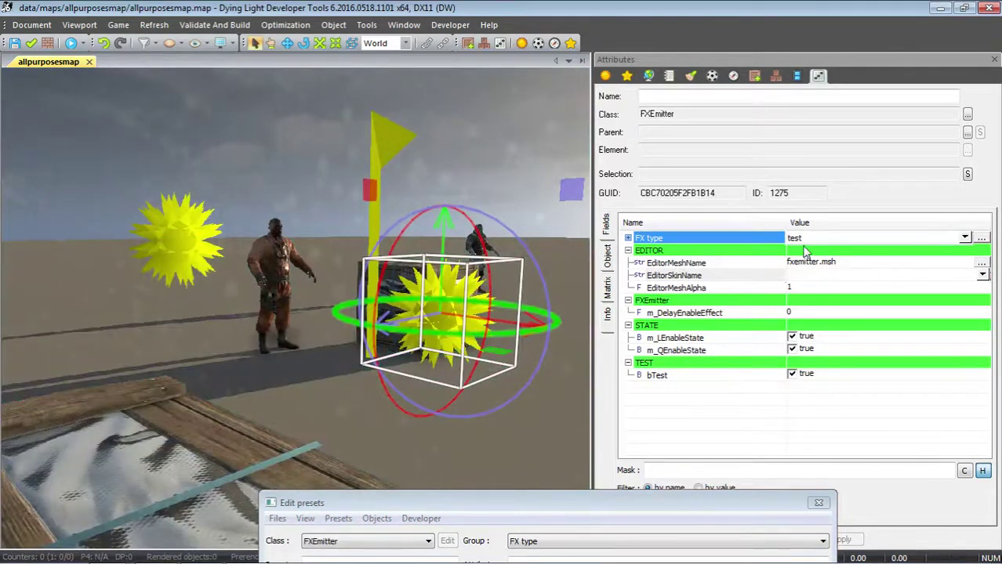
mouse_move(93, 558)
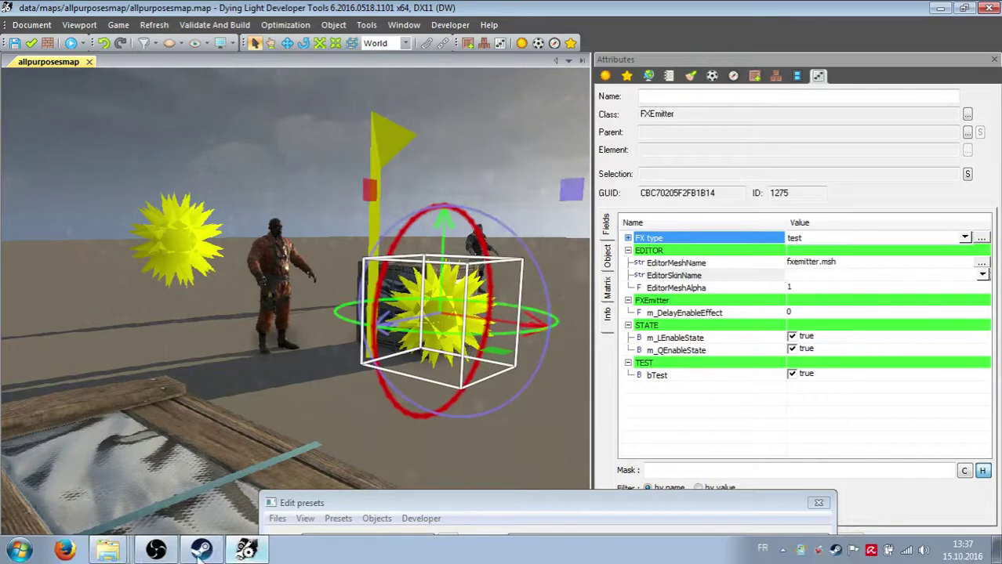
mouse_move(111, 541)
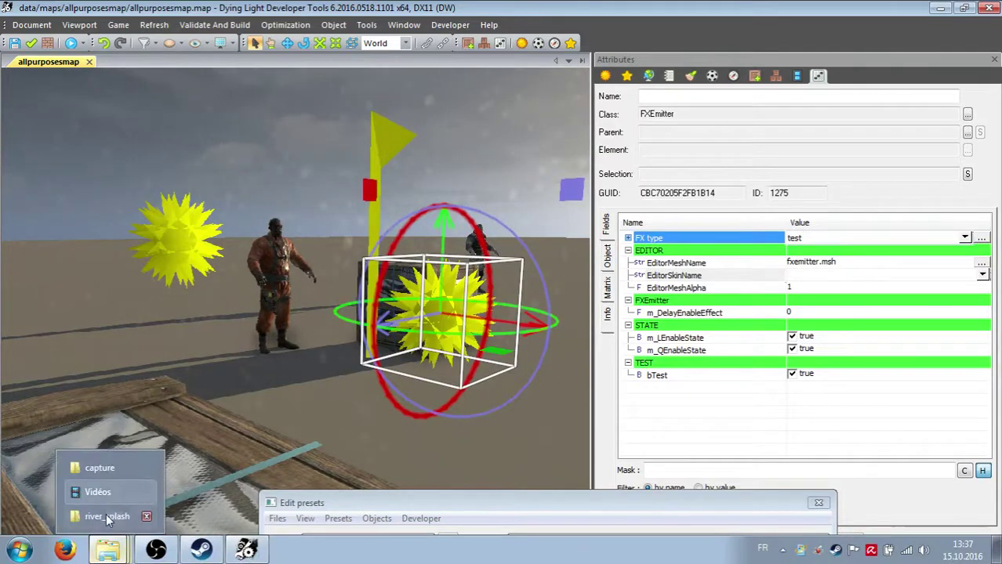
click(106, 517)
click(457, 339)
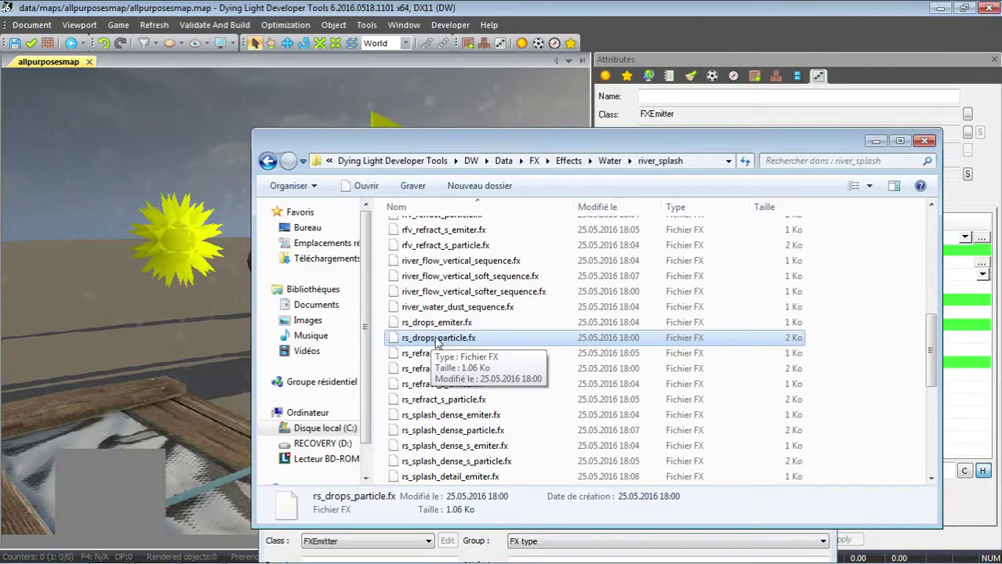
click(612, 15)
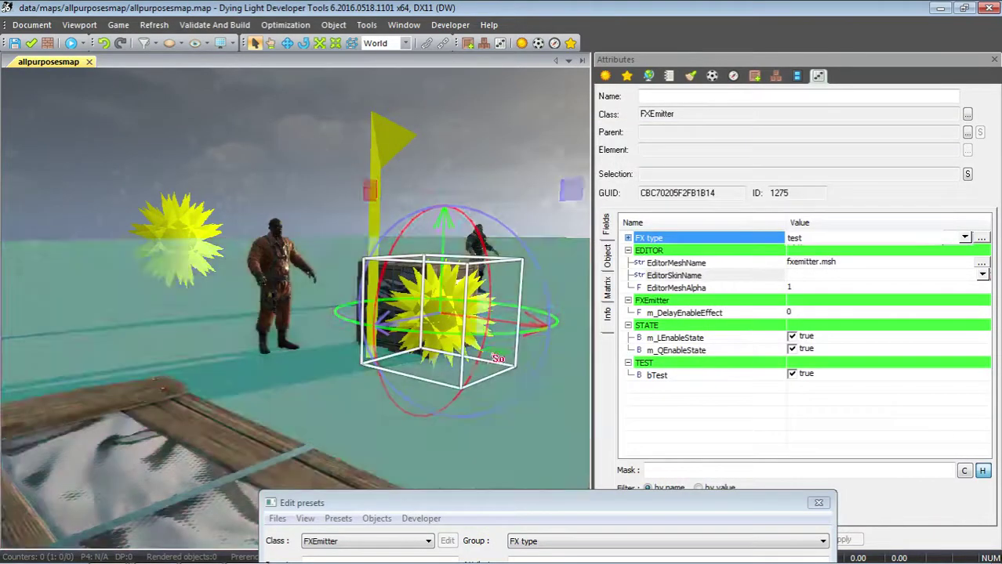
Set the map's time of day to 08:10 and view the emitter against the brighter sky
key(s)
right_drag(498, 355, 497, 356)
click(605, 76)
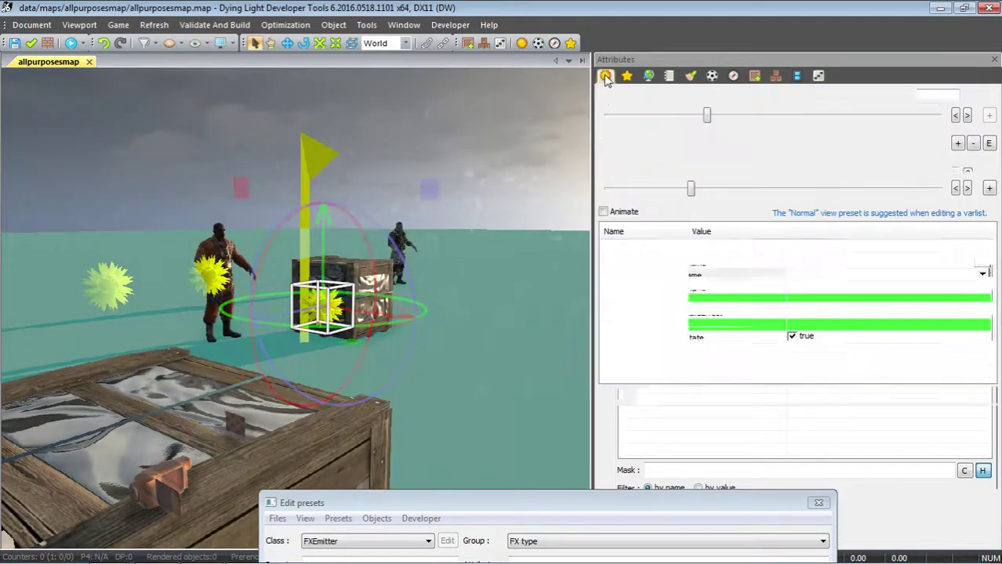
drag(708, 120, 722, 134)
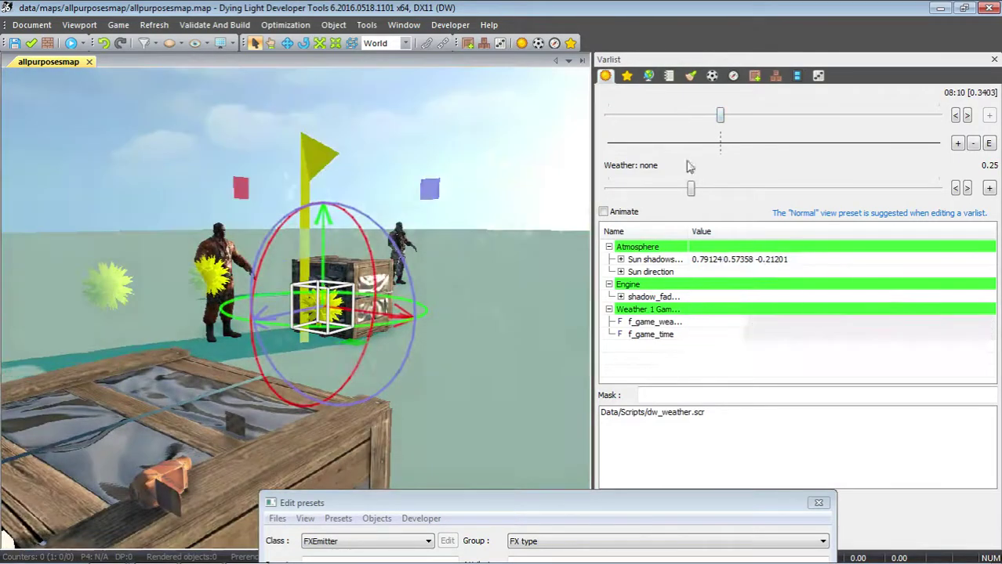
right_drag(510, 312, 518, 310)
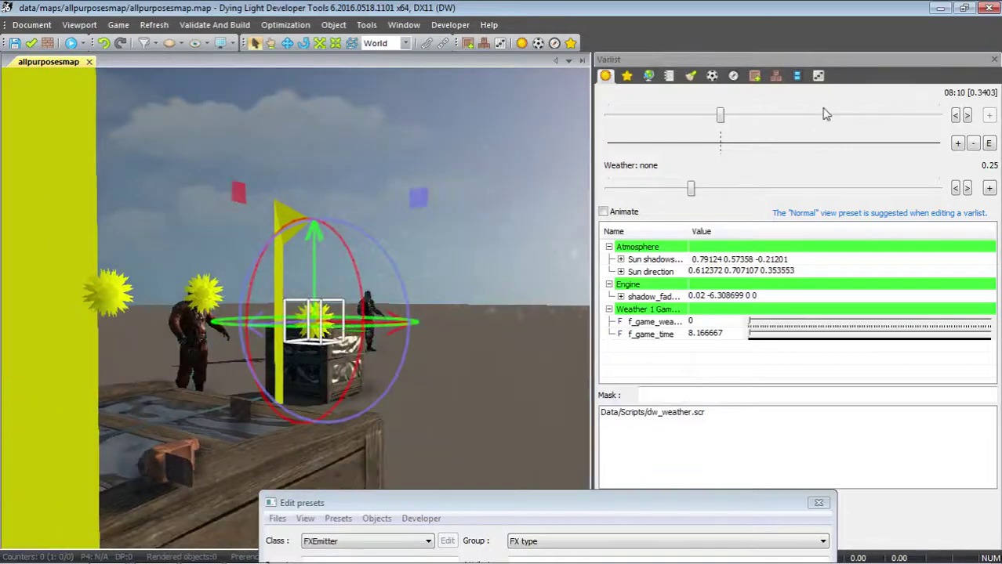
Toggle the emitter's bTest attribute and bring the full Edit presets window back into view
click(817, 75)
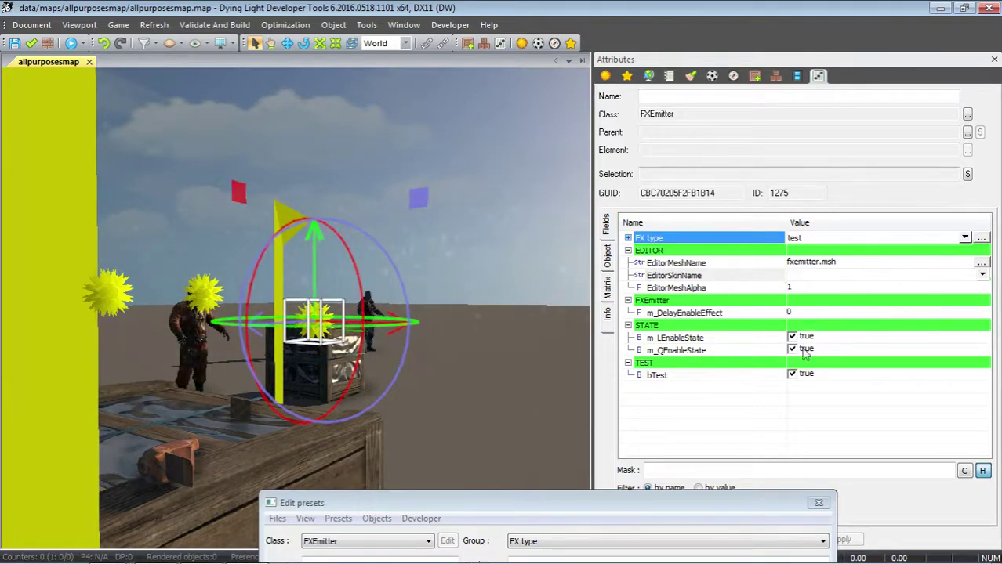
click(791, 374)
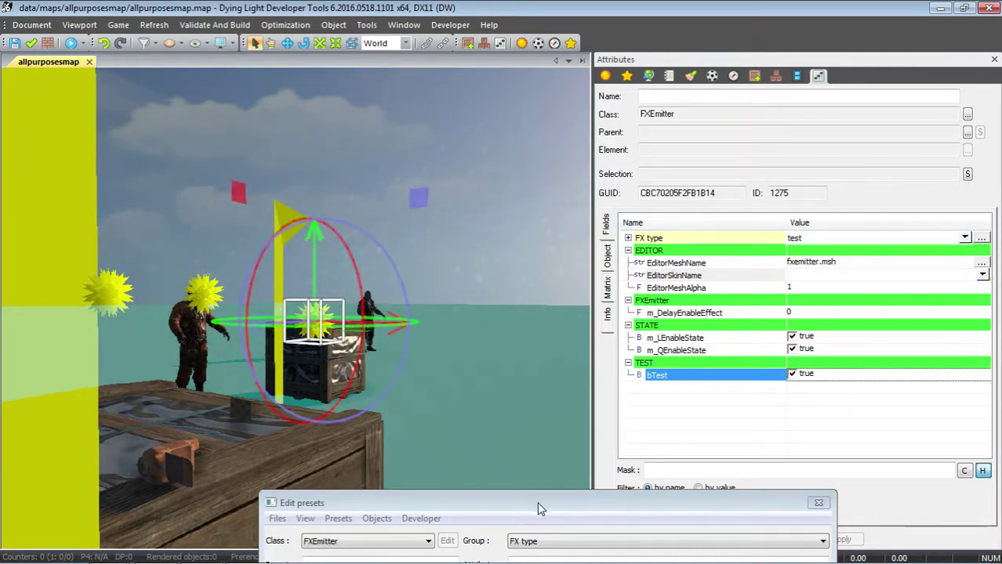
drag(537, 502, 644, 193)
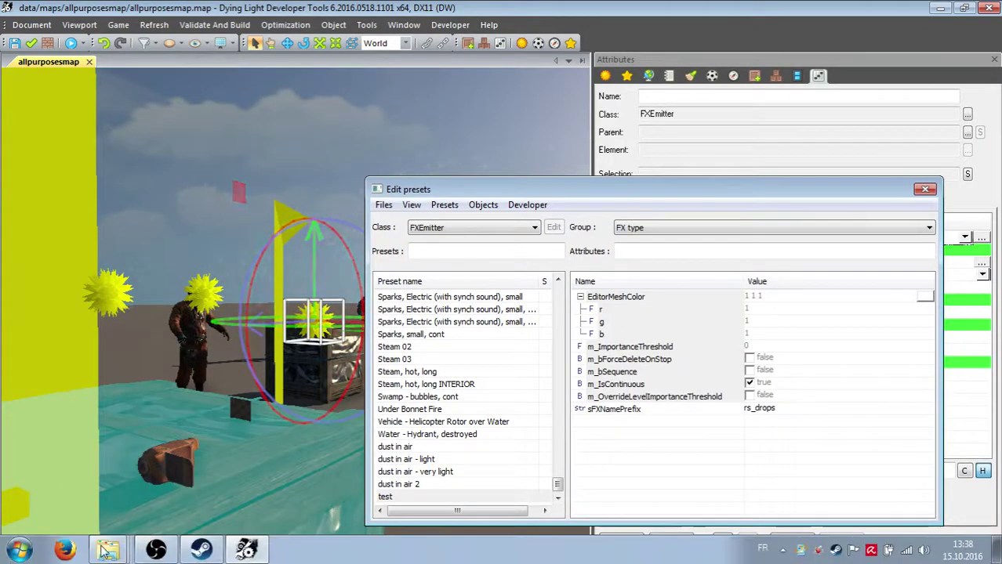
Switch to the file explorer and point out rs_drops_particle.fx in the river_splash folder
click(109, 550)
click(108, 517)
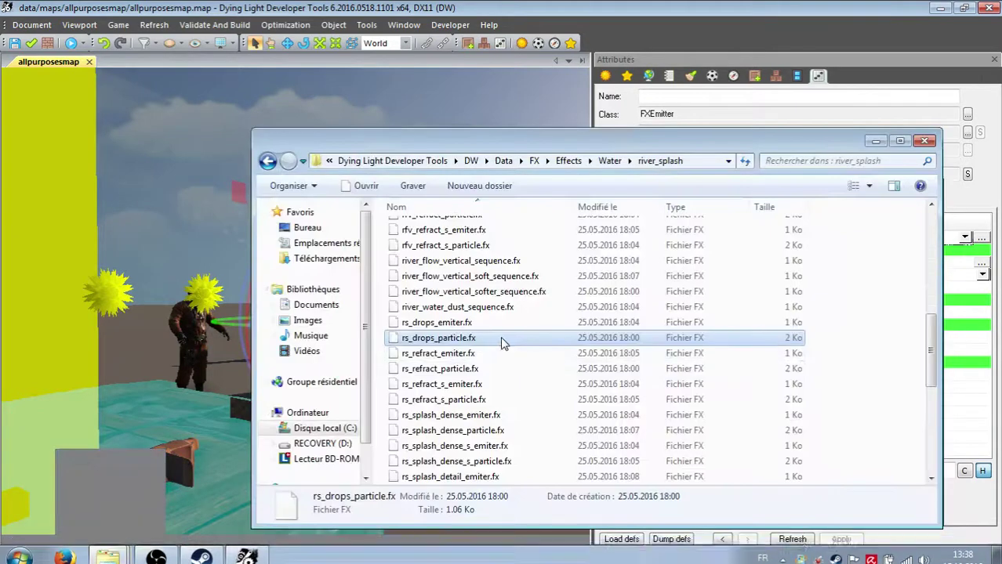
click(488, 338)
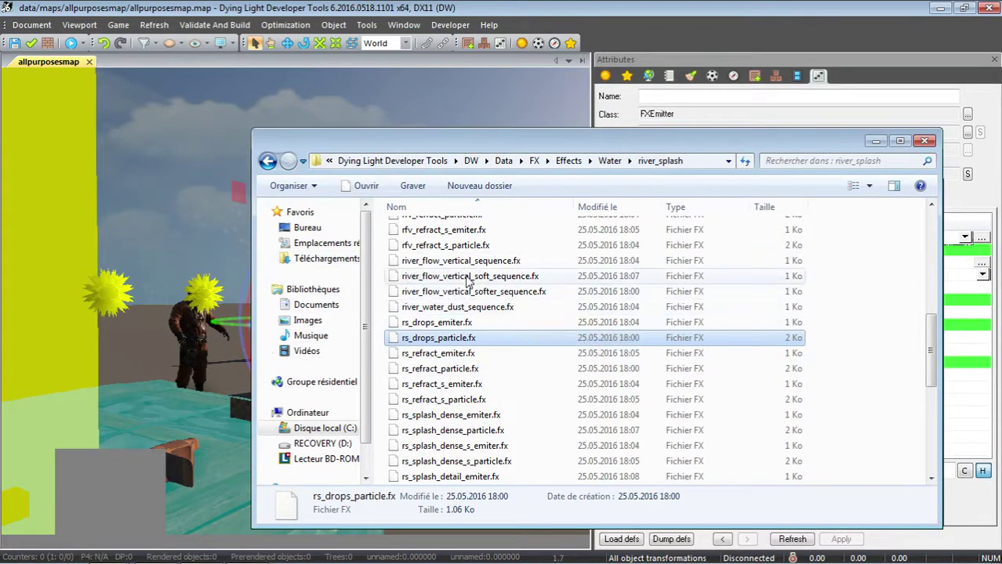
Navigate from the river_splash folder to the AllPurposes project in Dying Light's DevTools\workshop folder and open its data\FX folder
click(268, 160)
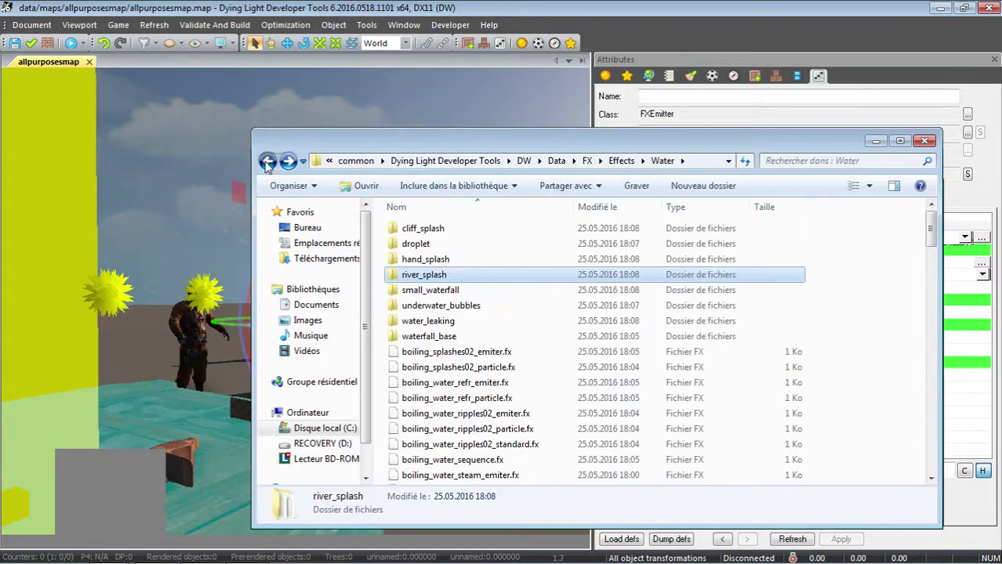
click(268, 161)
click(267, 160)
click(268, 161)
click(267, 160)
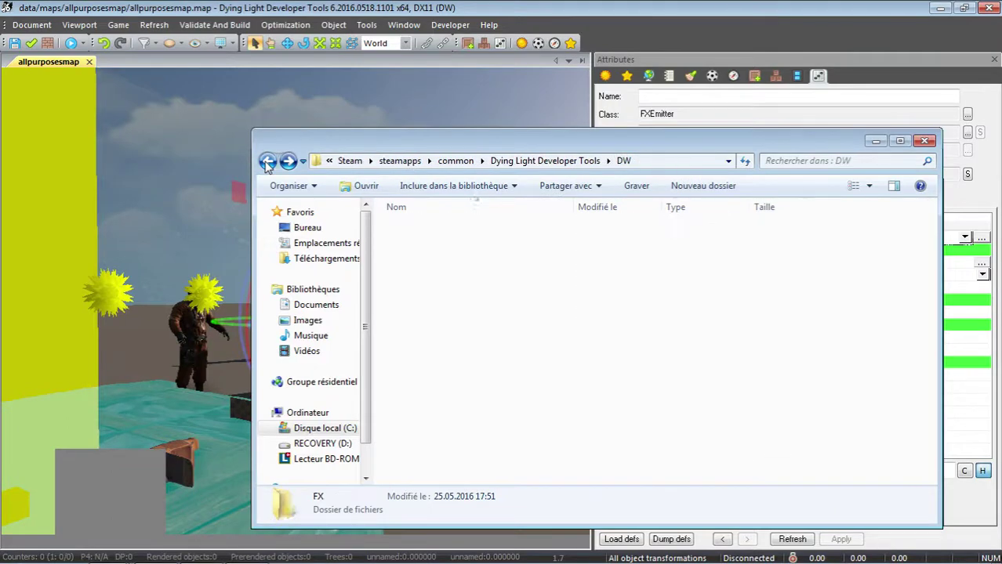
click(268, 160)
click(268, 161)
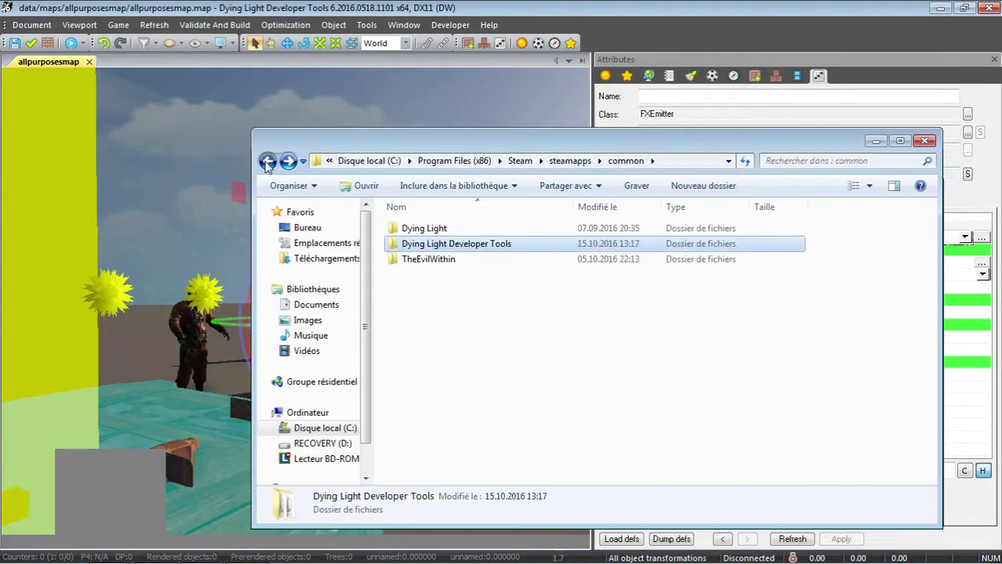
click(267, 161)
click(268, 160)
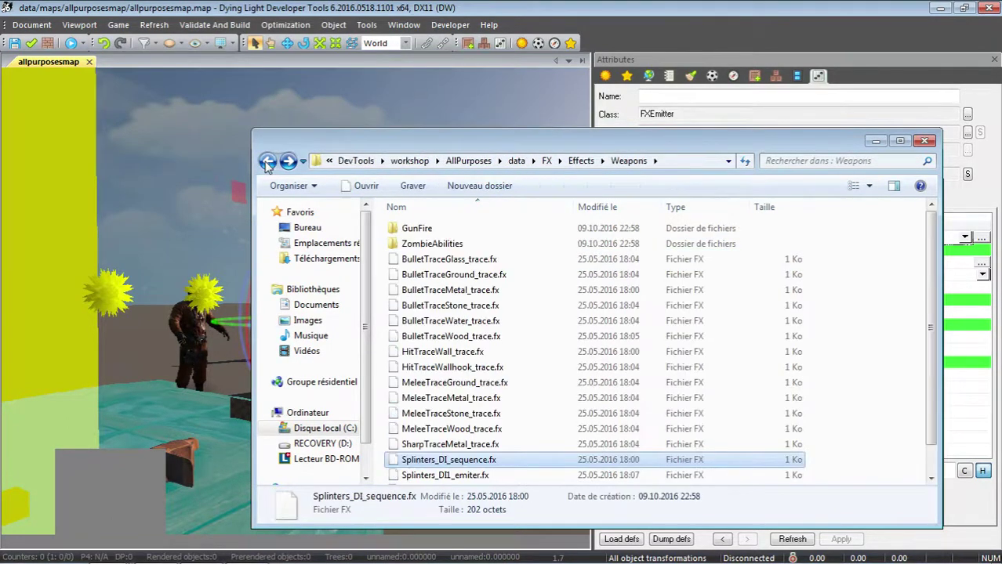
click(416, 163)
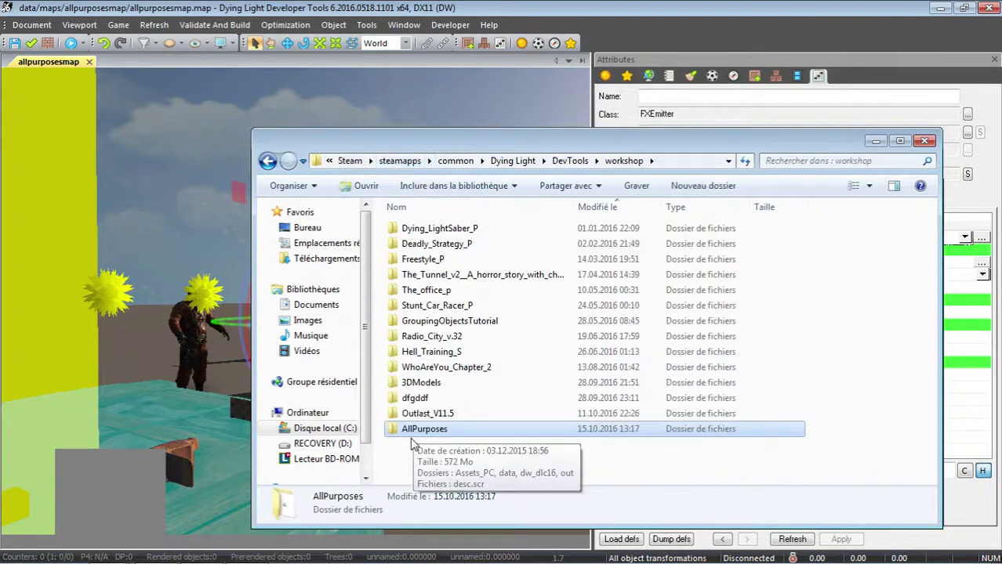
double_click(417, 436)
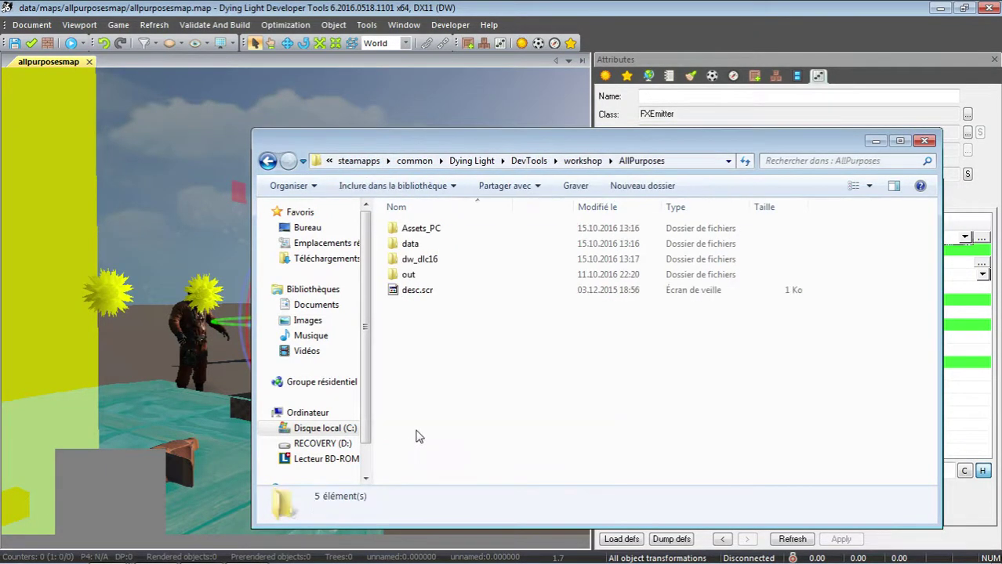
double_click(404, 244)
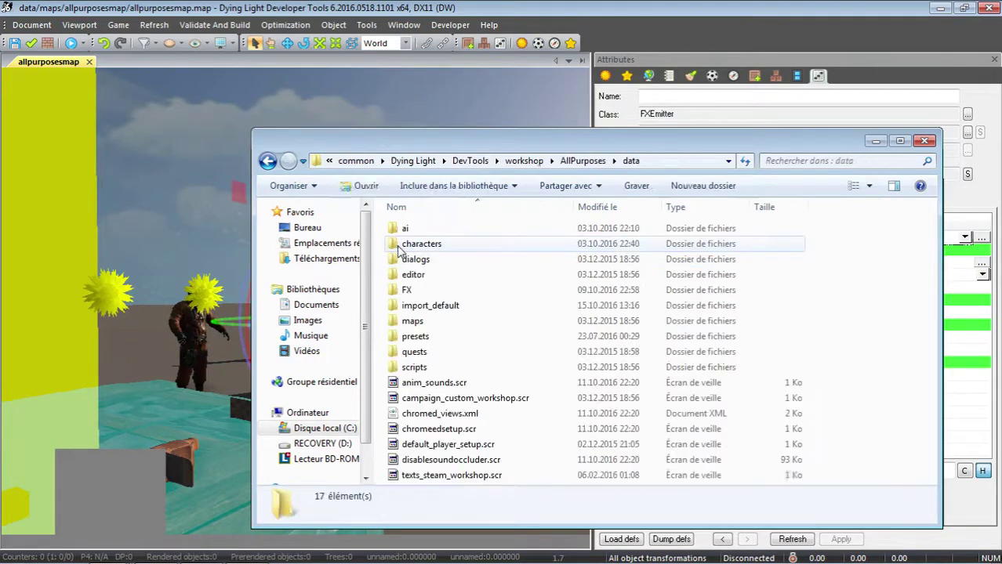
double_click(401, 291)
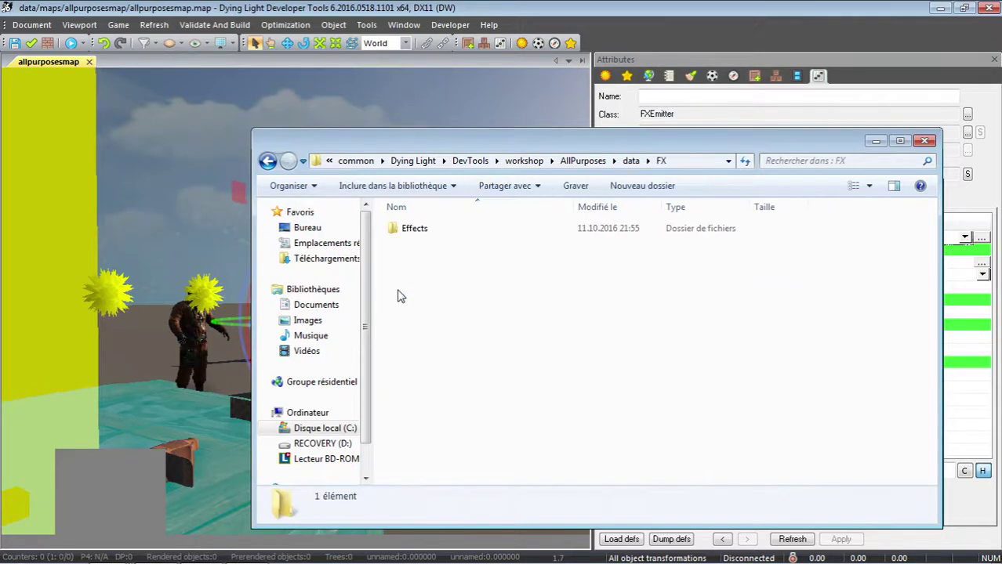
Go to the Dying Light Developer Tools installation and open DW\Data\FX\Effects to view the original effect folders
click(357, 161)
double_click(407, 244)
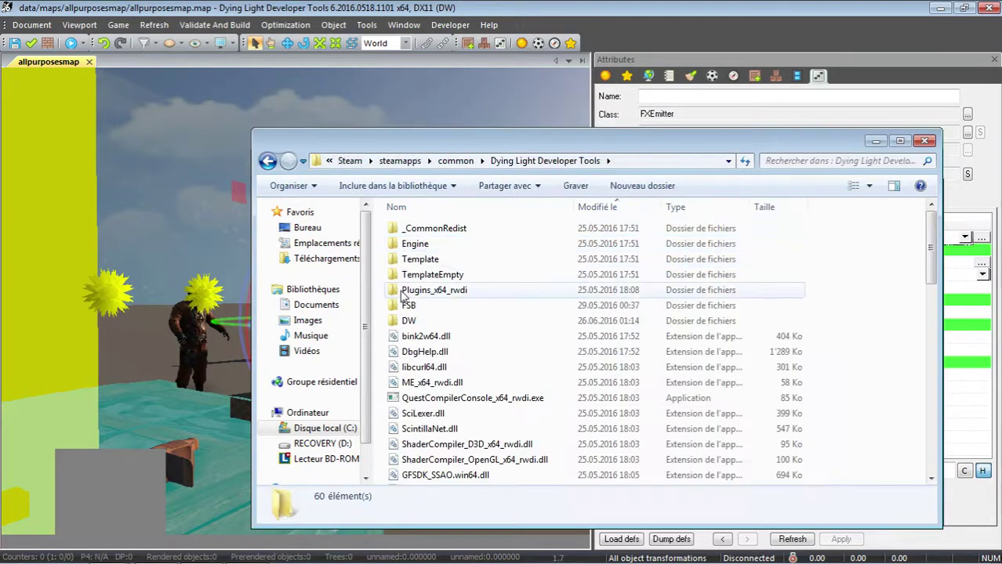
double_click(404, 321)
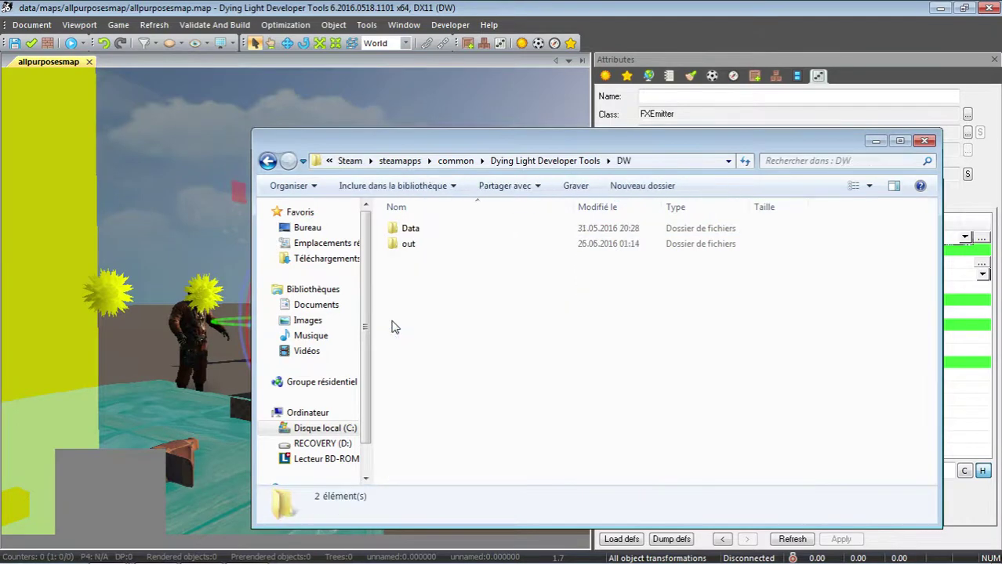
double_click(398, 232)
scroll(451, 415, down, 3)
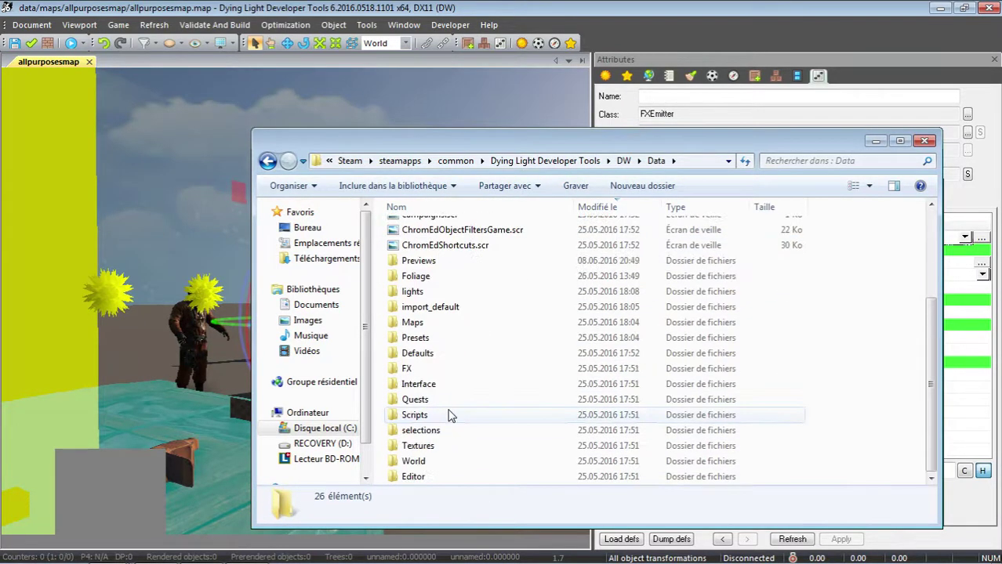
double_click(407, 368)
click(407, 234)
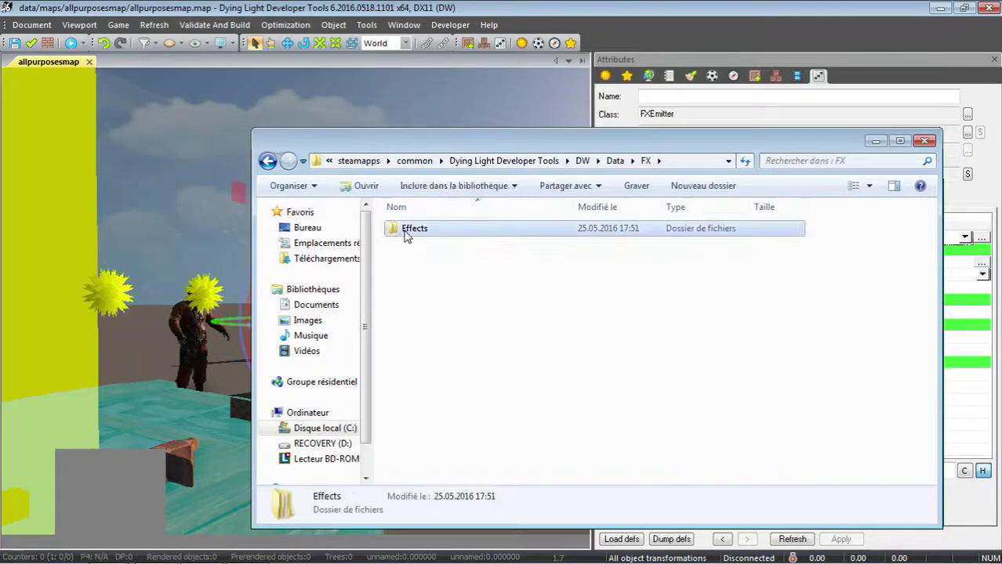
double_click(407, 233)
Return to the DW\Data folder and copy its FX folder
click(268, 160)
click(268, 160)
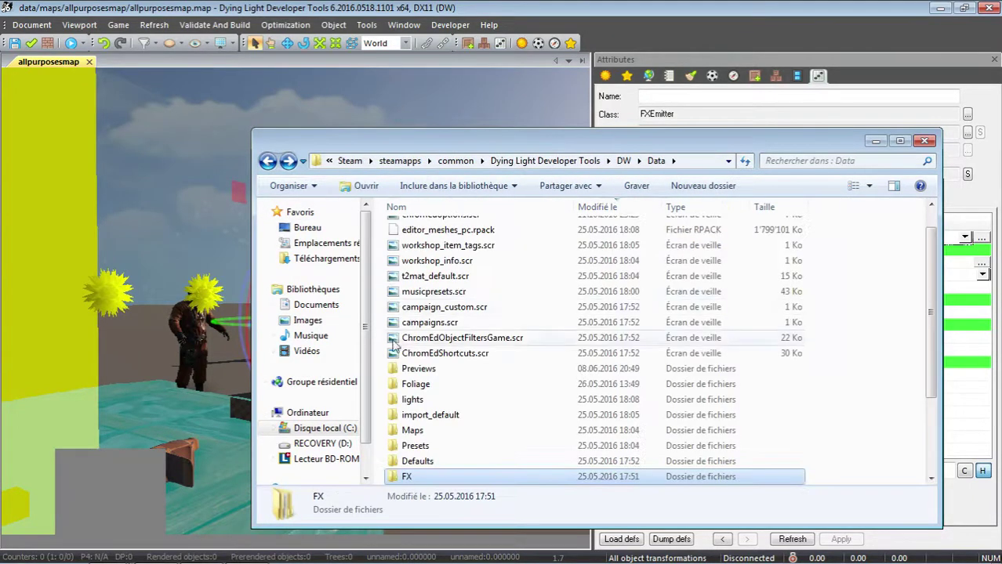
right_click(398, 482)
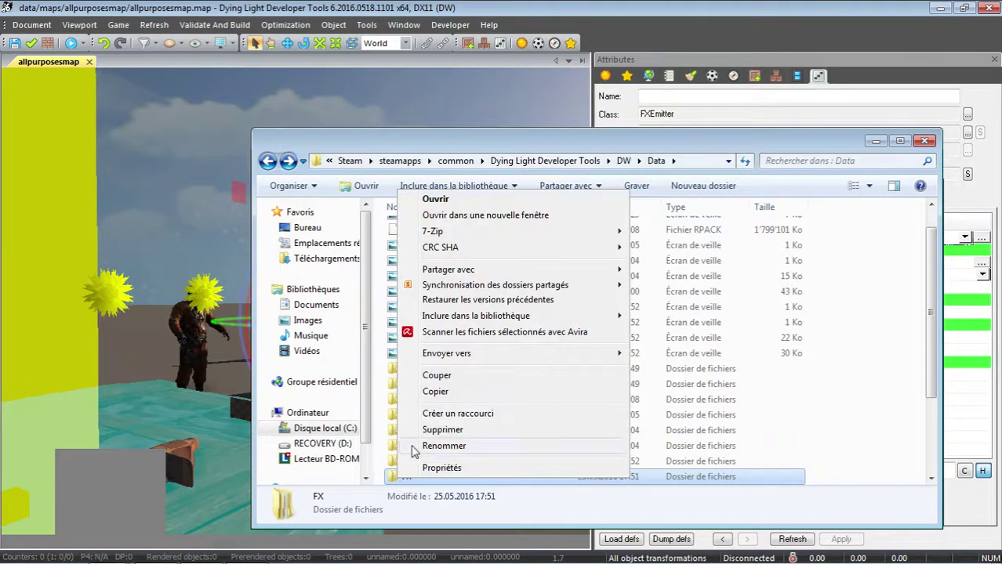
click(399, 390)
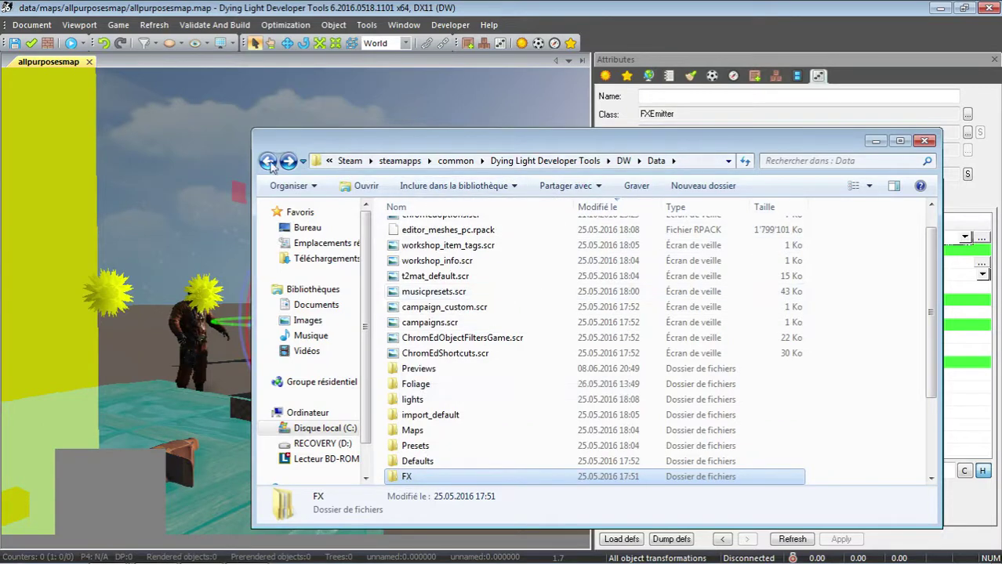
Navigate to Dying Light\DevTools\workshop\AllPurposes and open the project's data\FX\Effects folder
click(453, 161)
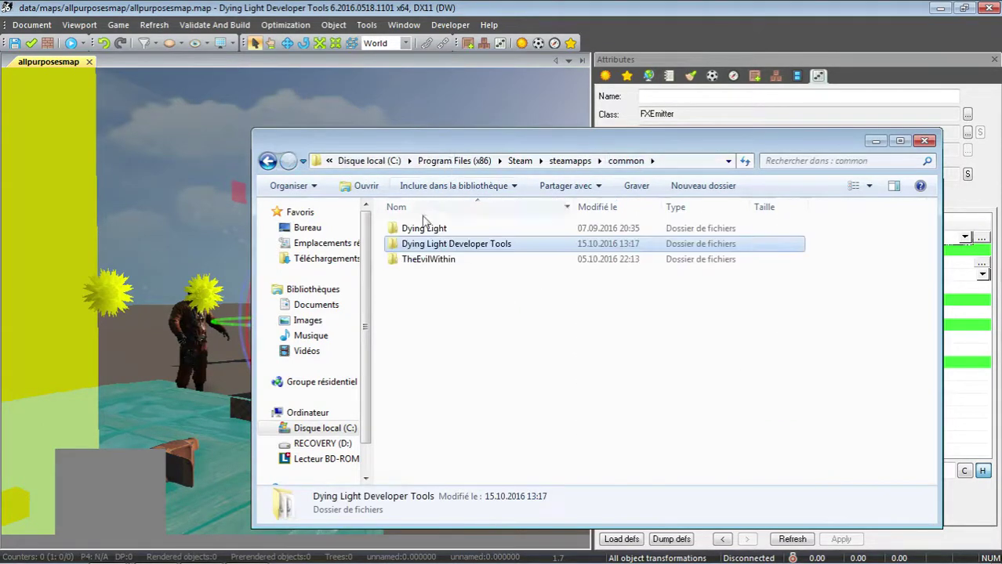
double_click(420, 244)
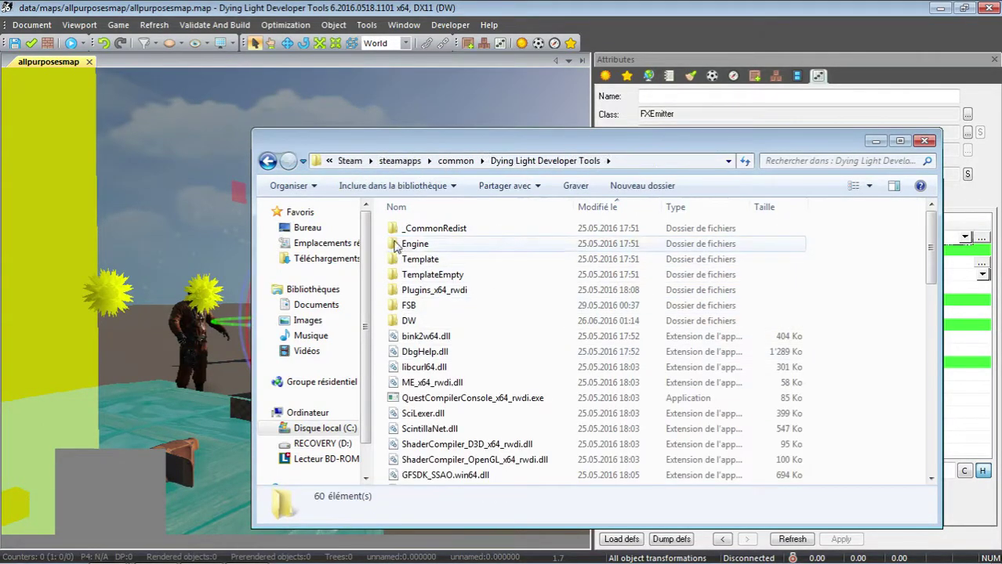
click(404, 162)
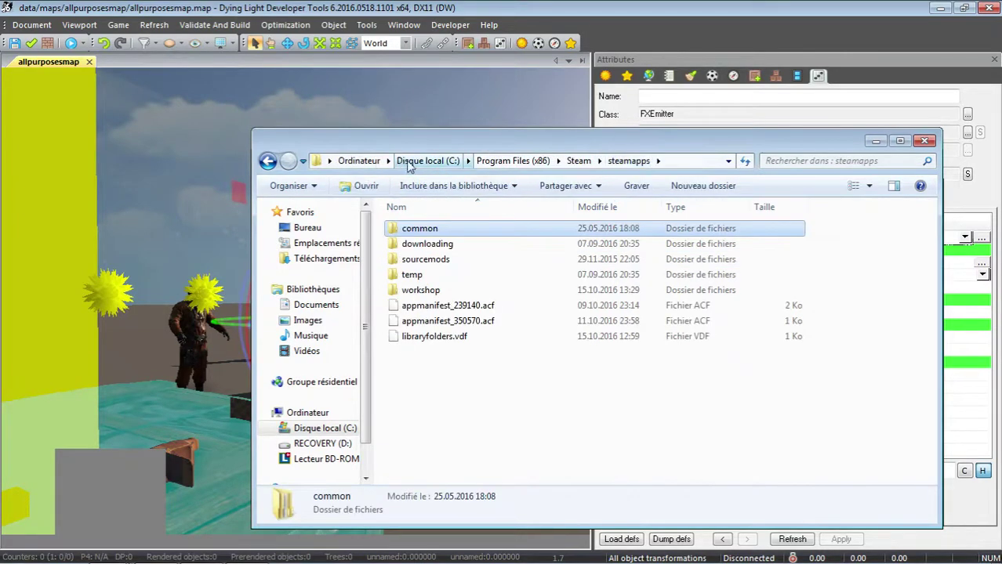
double_click(395, 229)
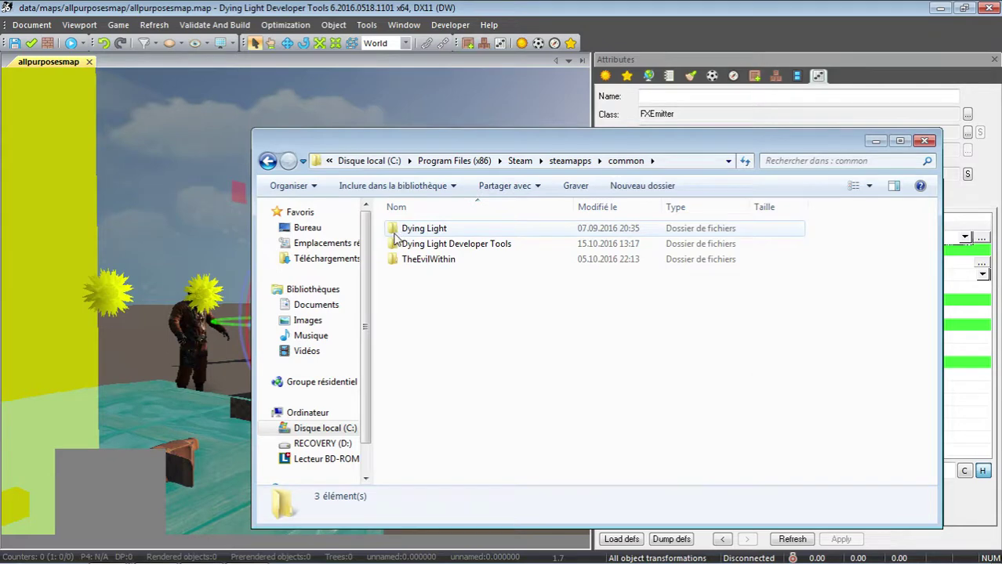
double_click(397, 231)
double_click(398, 244)
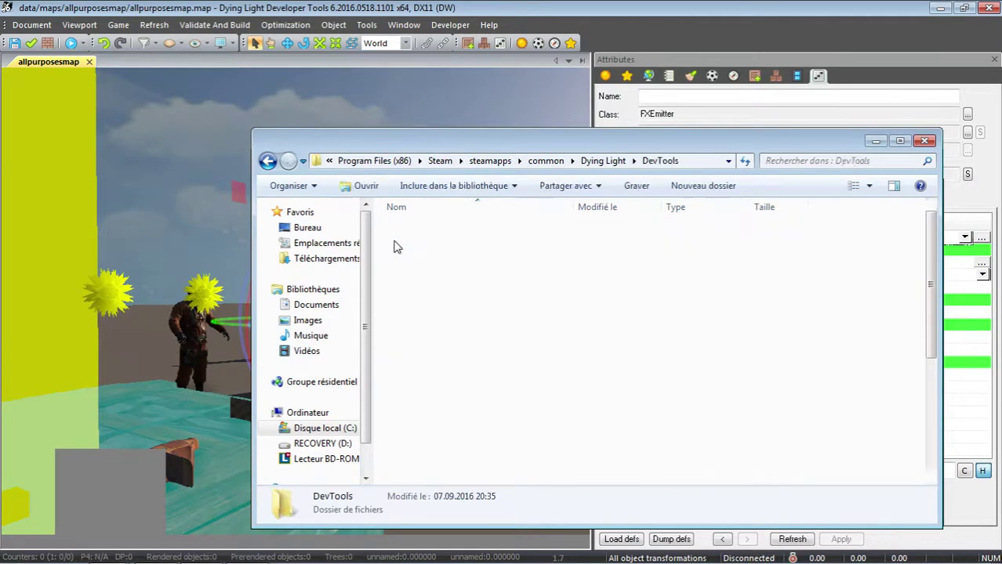
double_click(393, 260)
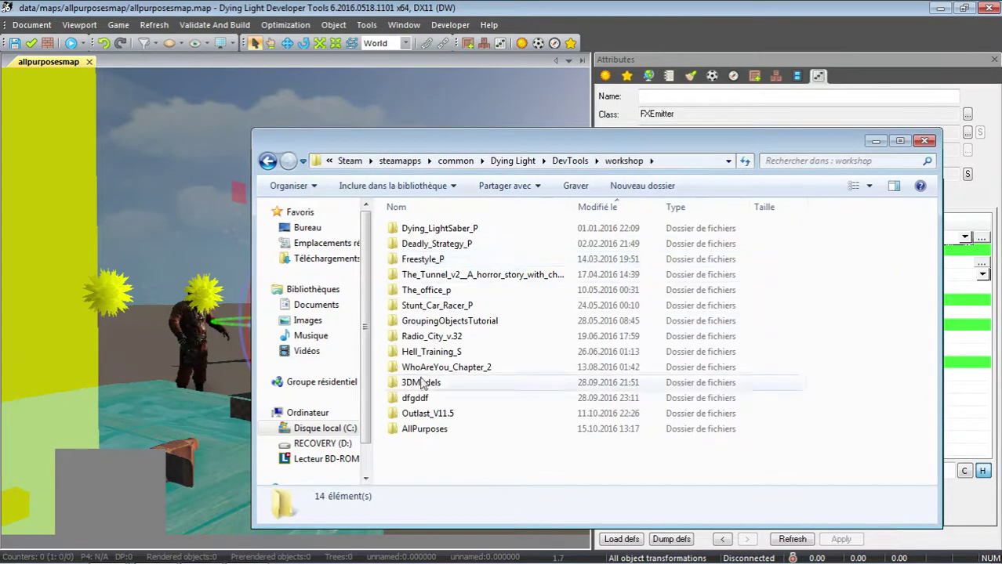
double_click(394, 429)
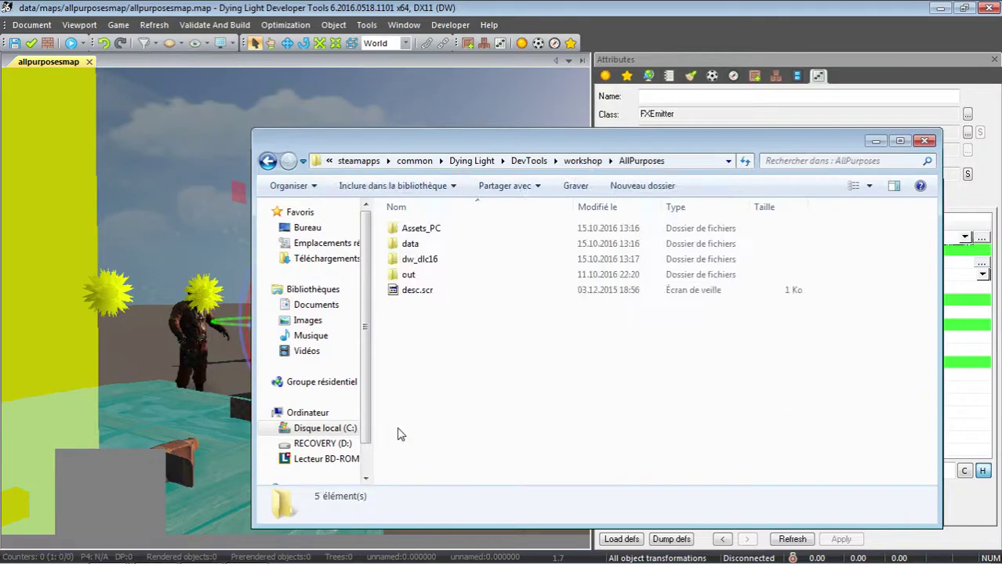
double_click(396, 245)
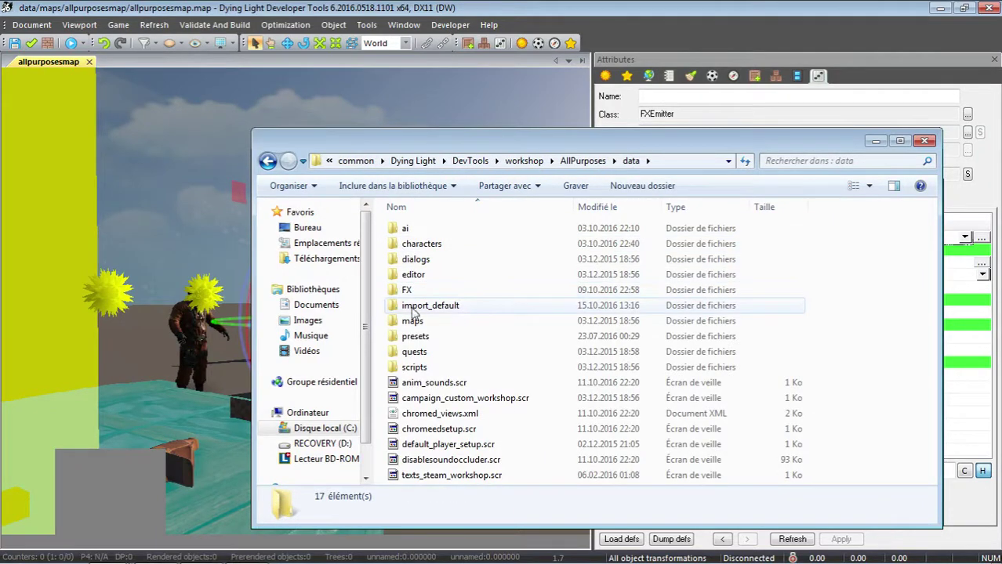
double_click(399, 291)
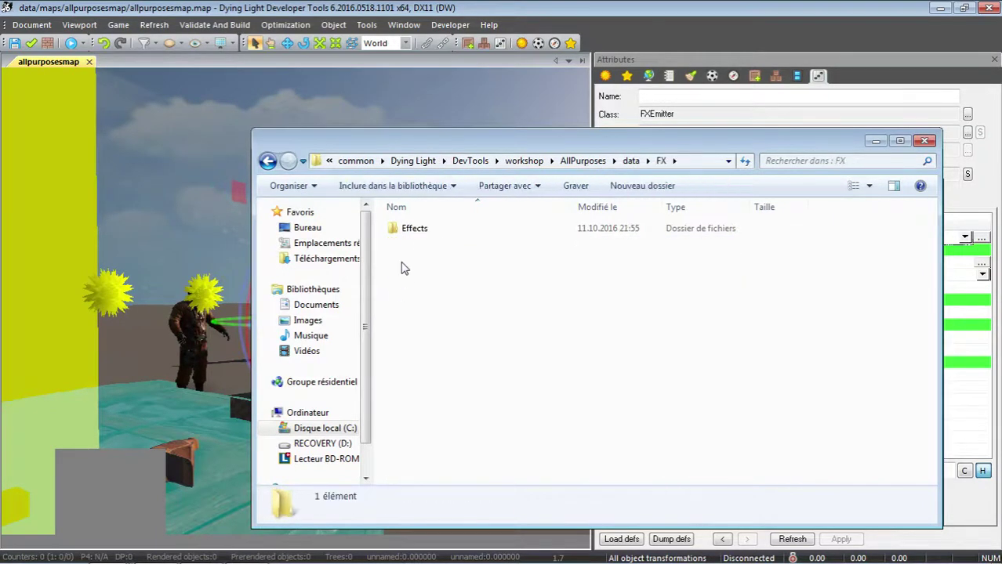
double_click(406, 230)
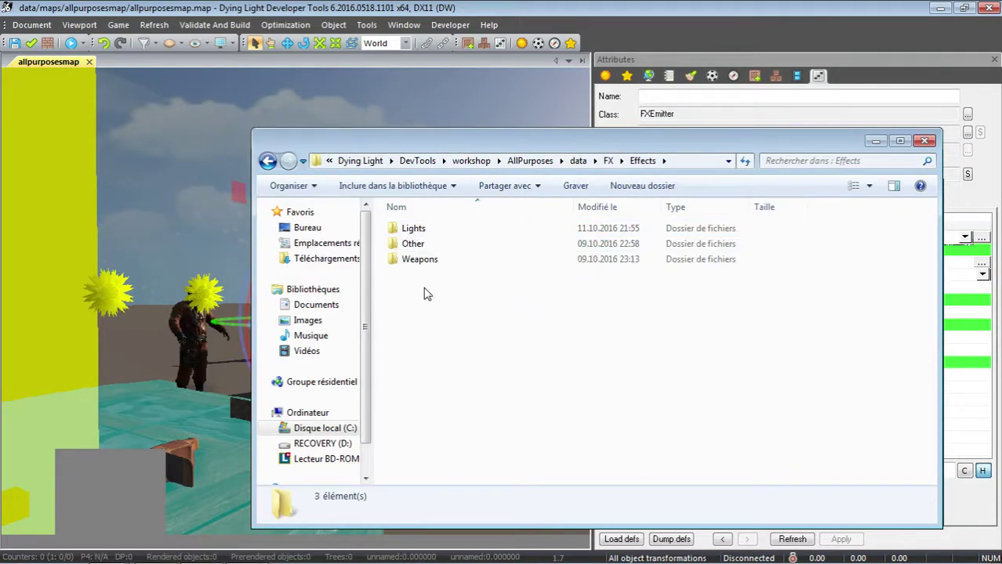
Examine the contents of the project's Lights, Other and Weapons effect folders, finishing in the Other folder
double_click(396, 231)
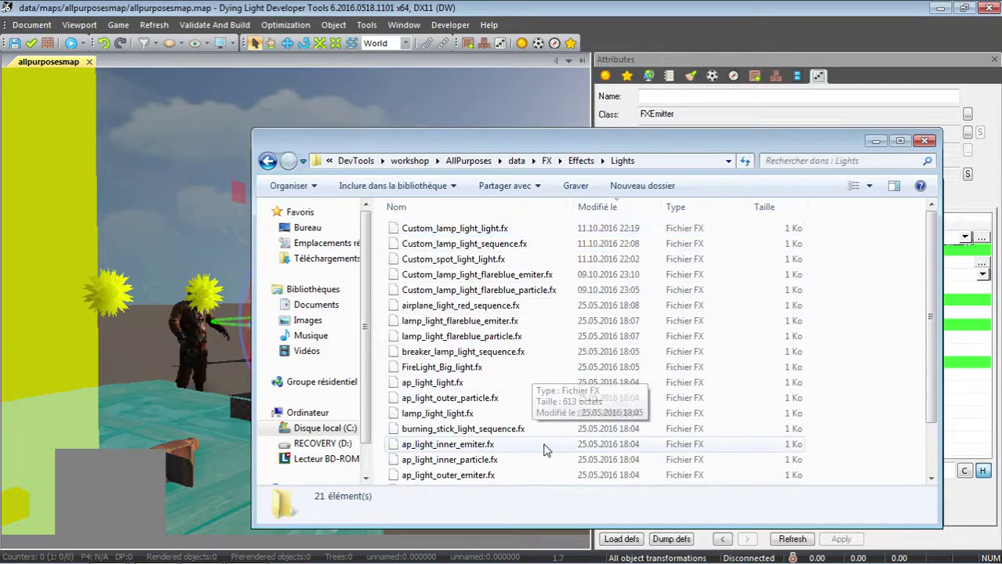
click(267, 161)
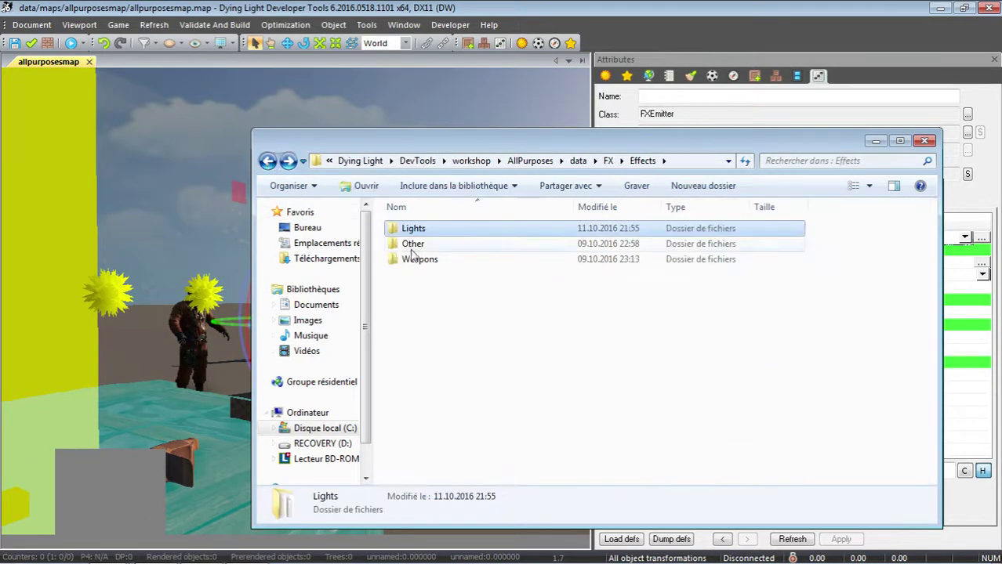
double_click(420, 244)
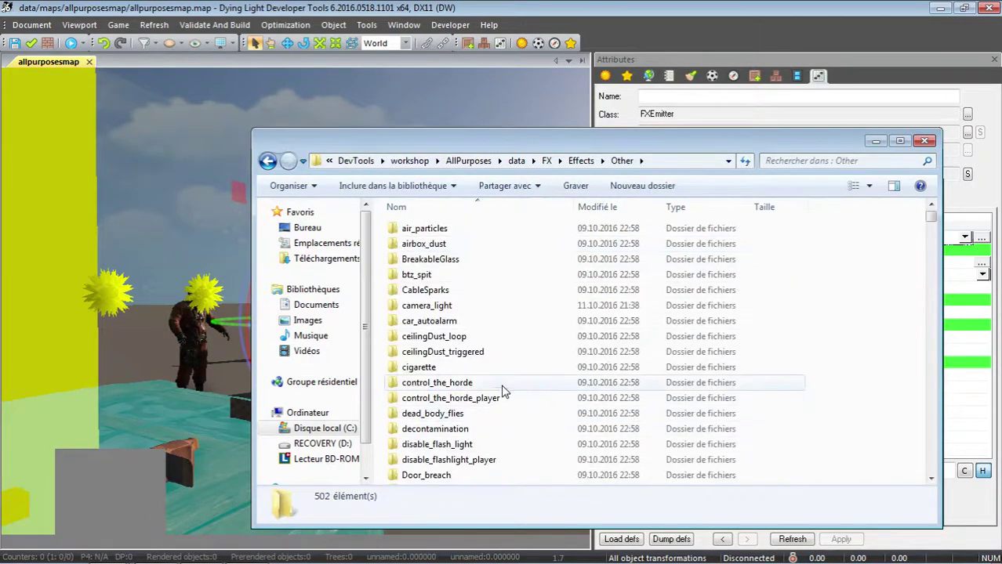
scroll(505, 391, down, 20)
scroll(505, 391, up, 20)
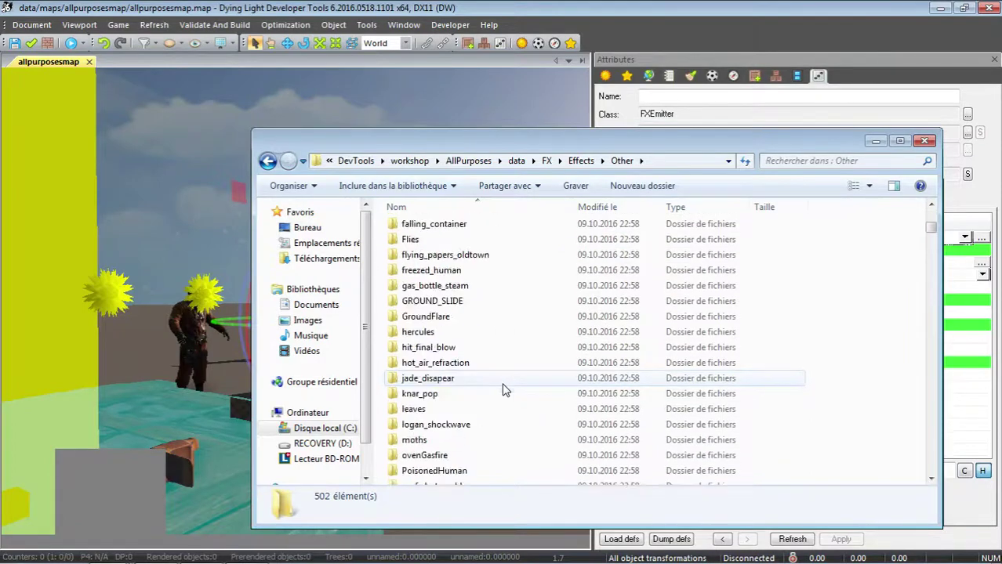
click(267, 160)
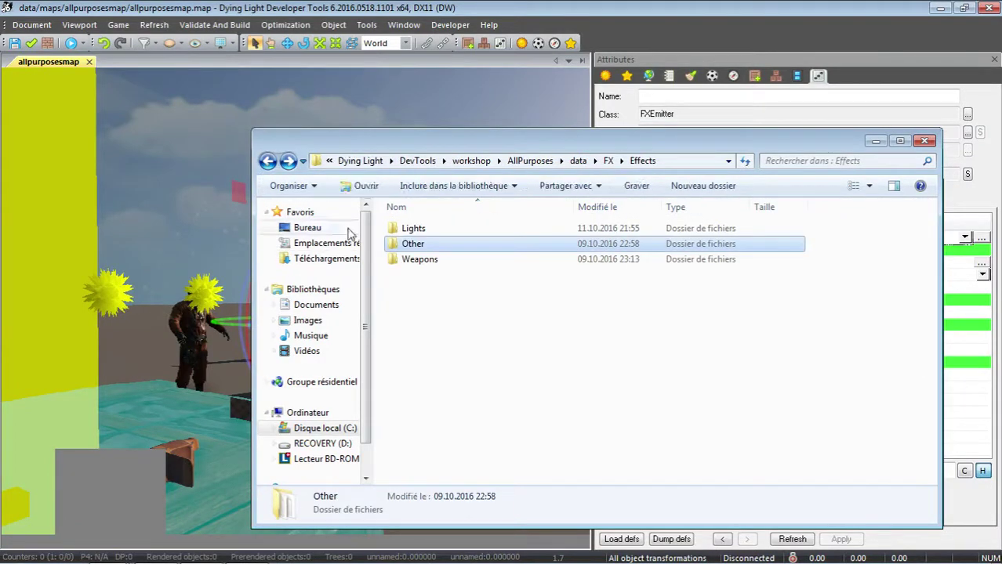
double_click(392, 259)
scroll(482, 396, down, 1)
scroll(482, 396, up, 1)
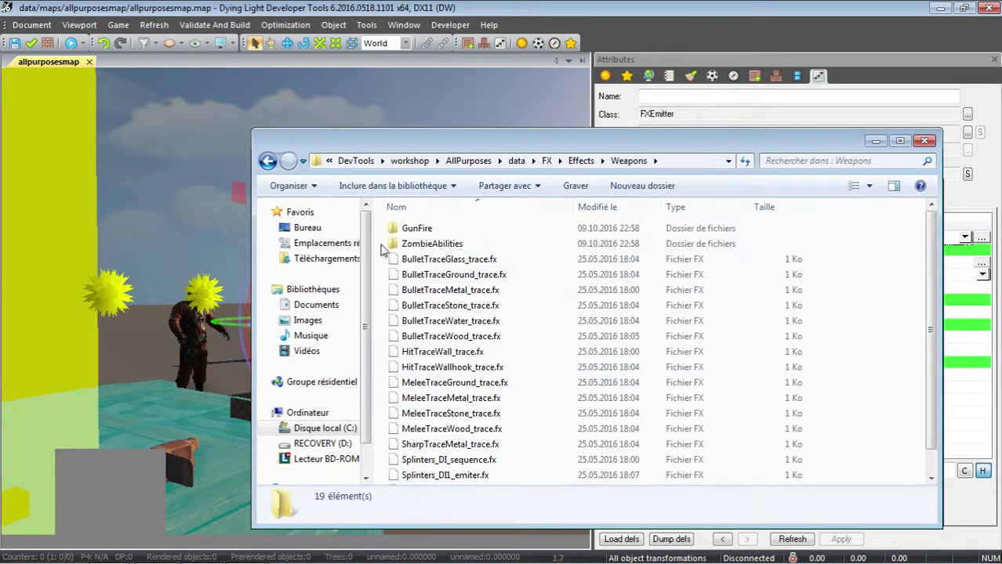
click(268, 159)
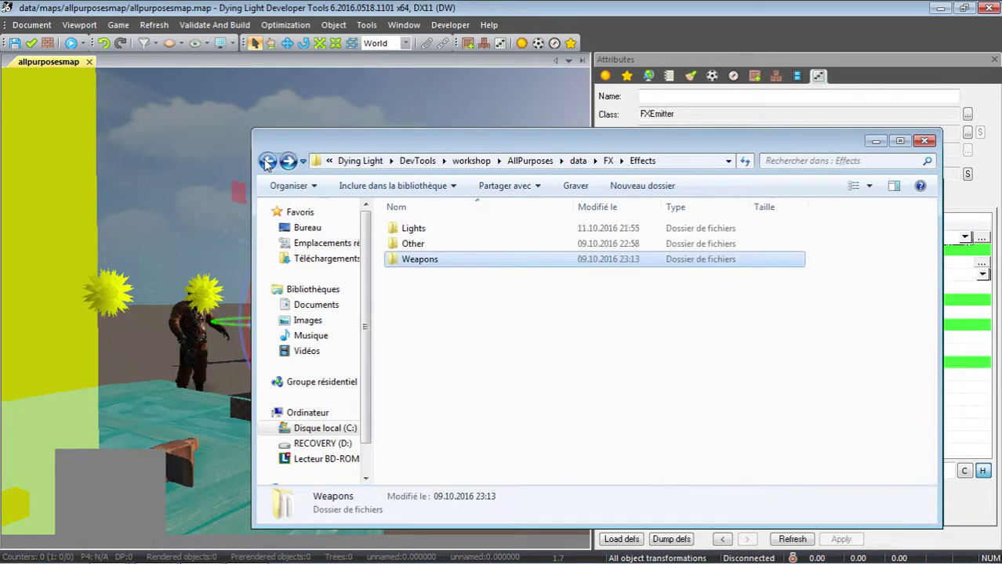
double_click(400, 243)
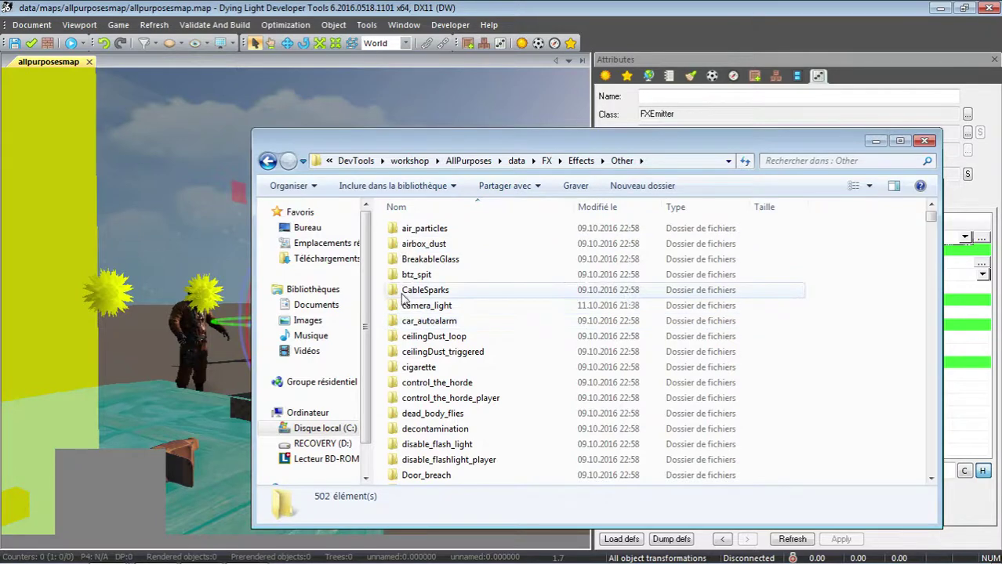
Open the CableSparks folder and copy the files cable_sparks2_dir_emiter.fx and cable_sparks2_dir_particle.fx
double_click(403, 296)
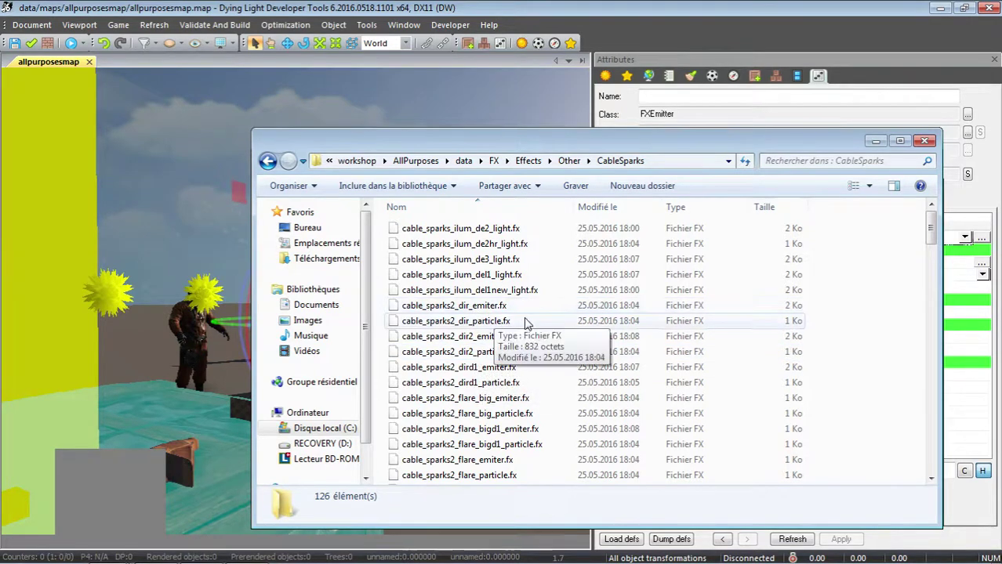
click(426, 306)
click(447, 306)
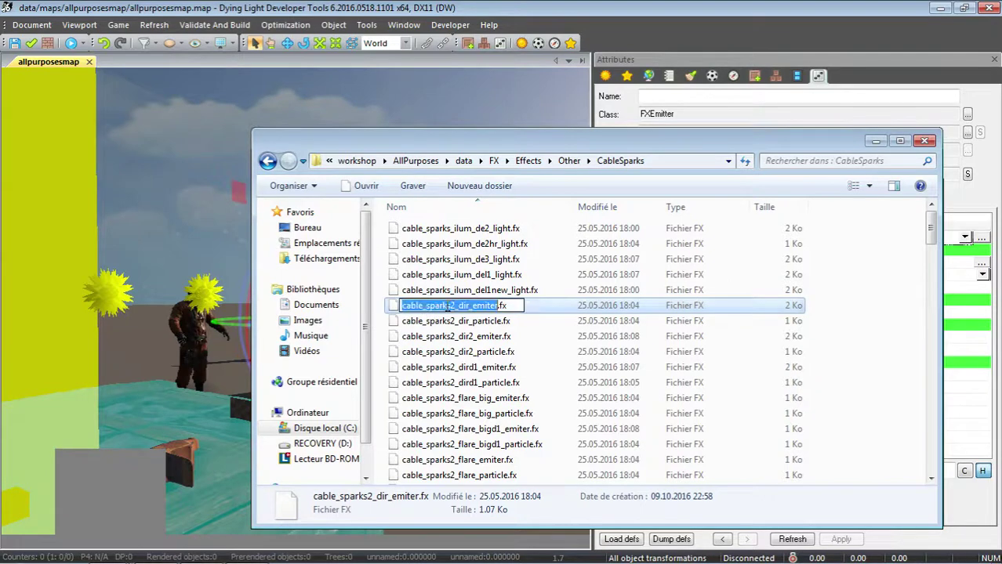
click(383, 305)
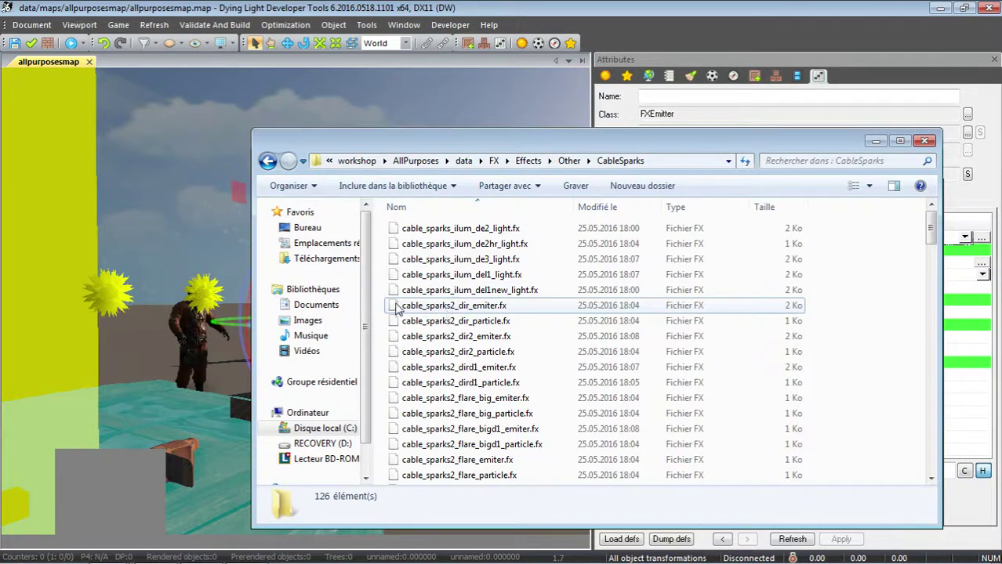
click(408, 307)
shift+click(451, 323)
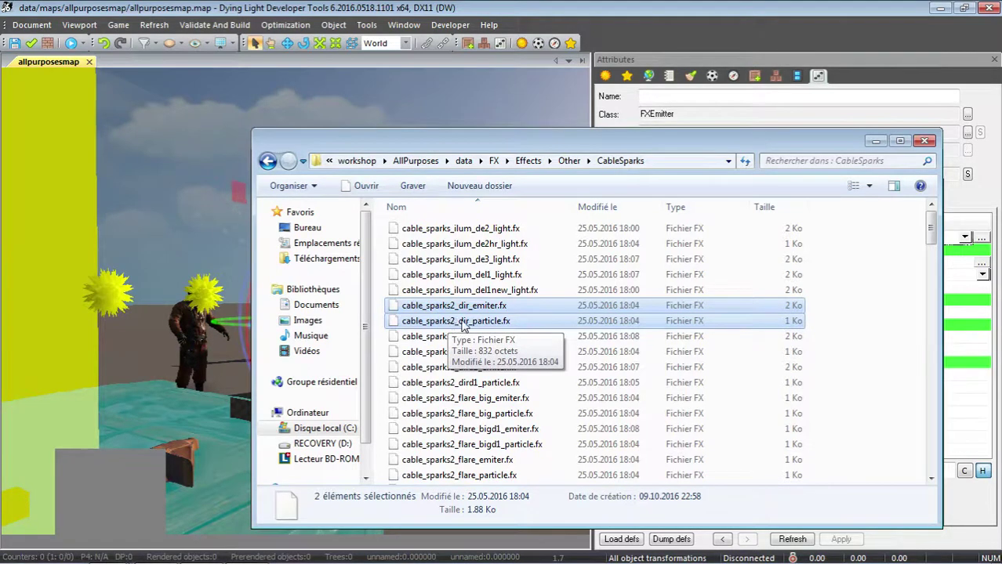
scroll(470, 326, down, 6)
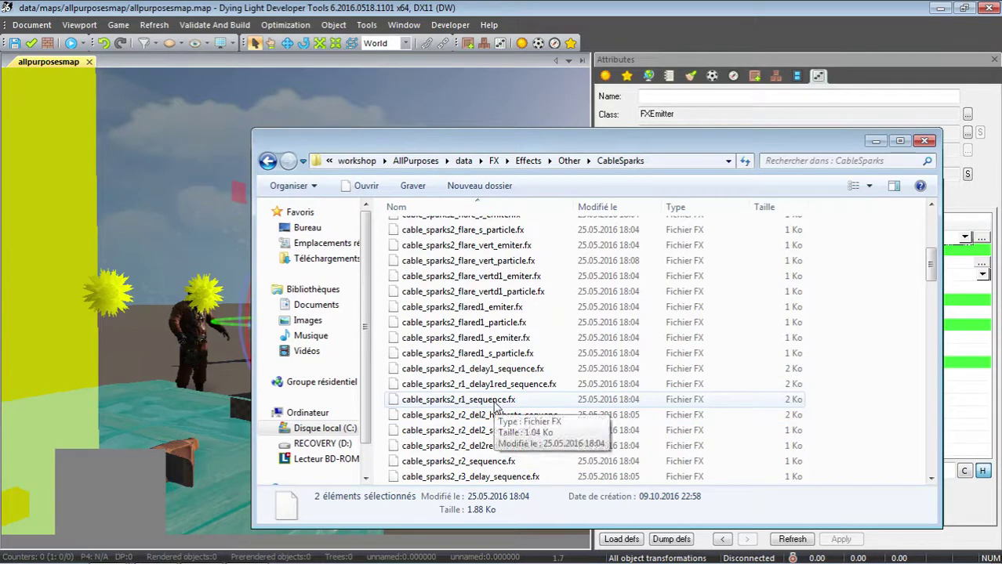
scroll(494, 406, up, 5)
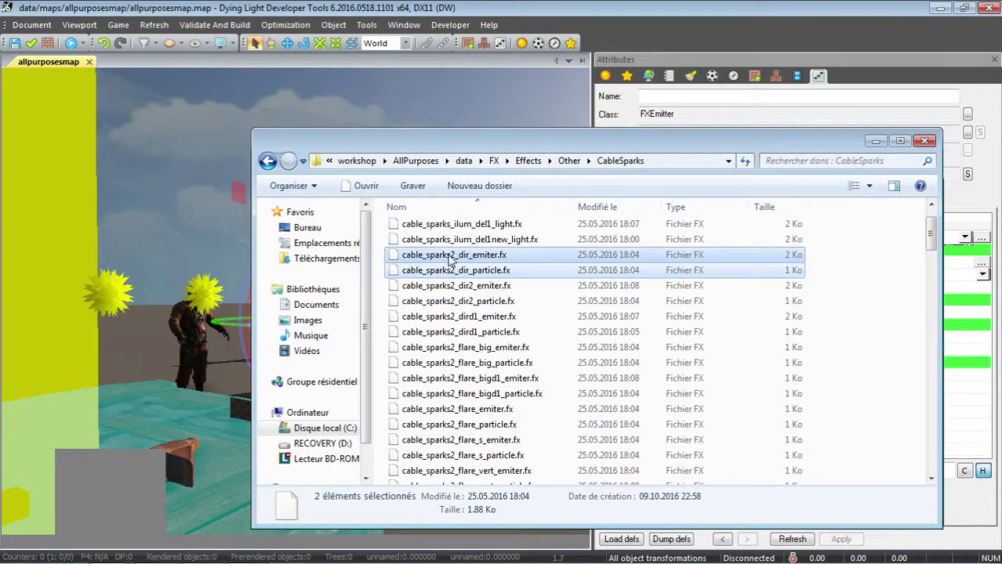
right_click(451, 261)
click(494, 370)
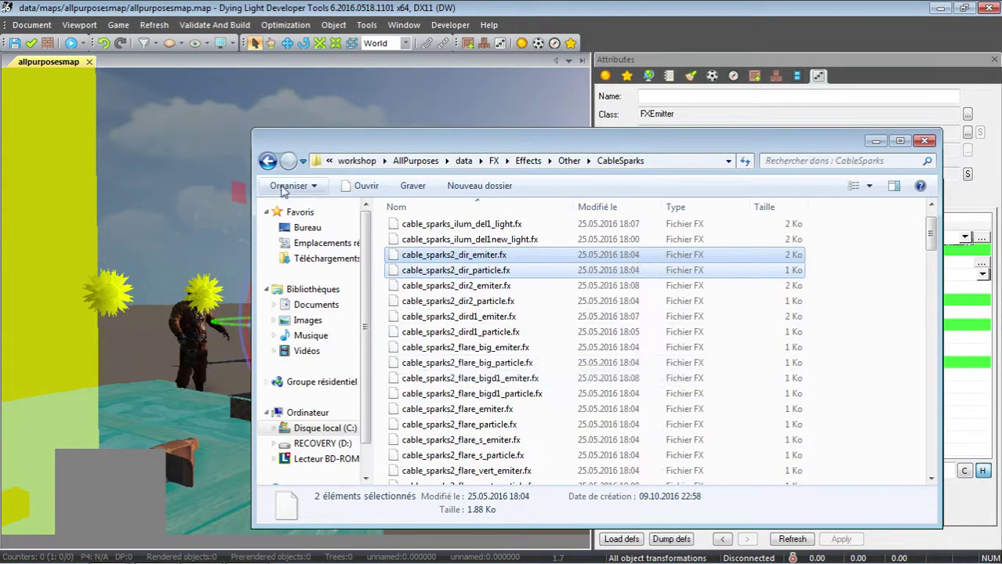
Go back up to the project's data\FX\Effects folder and paste the two copied cable spark files there
click(267, 161)
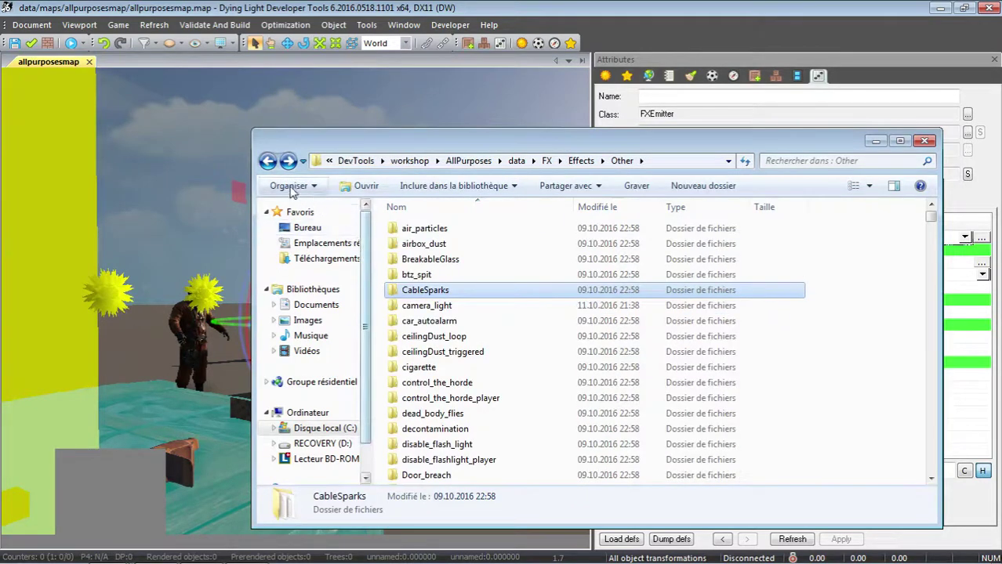
click(268, 161)
right_click(457, 316)
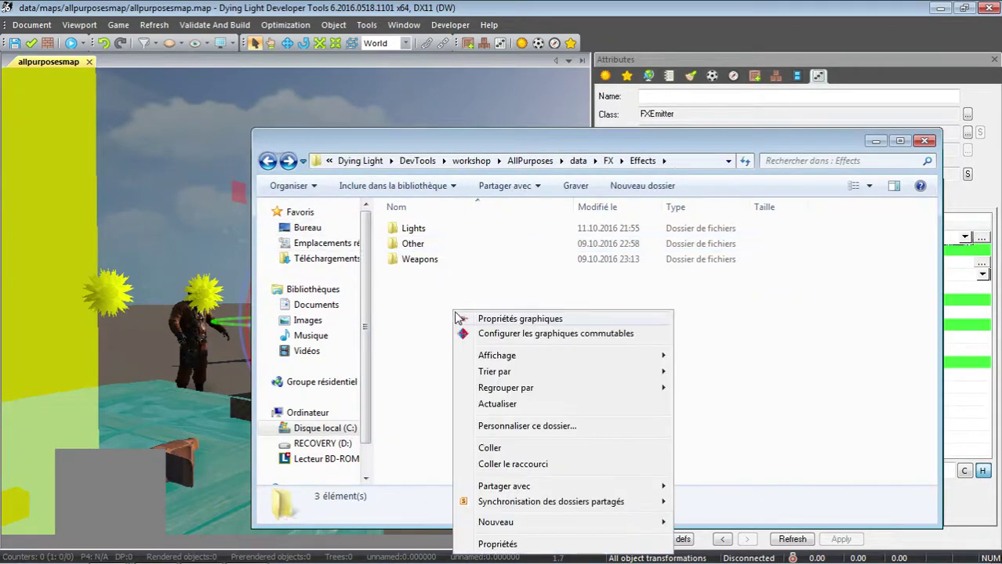
click(490, 448)
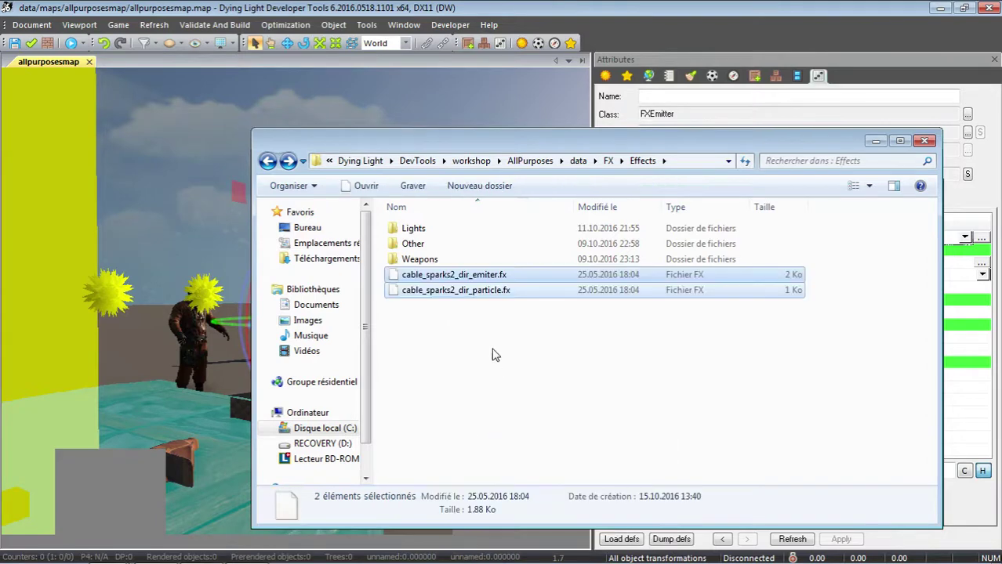
Rename the pasted emitter file to Custom_cable_sparks2_dir_emiter.fx
click(430, 279)
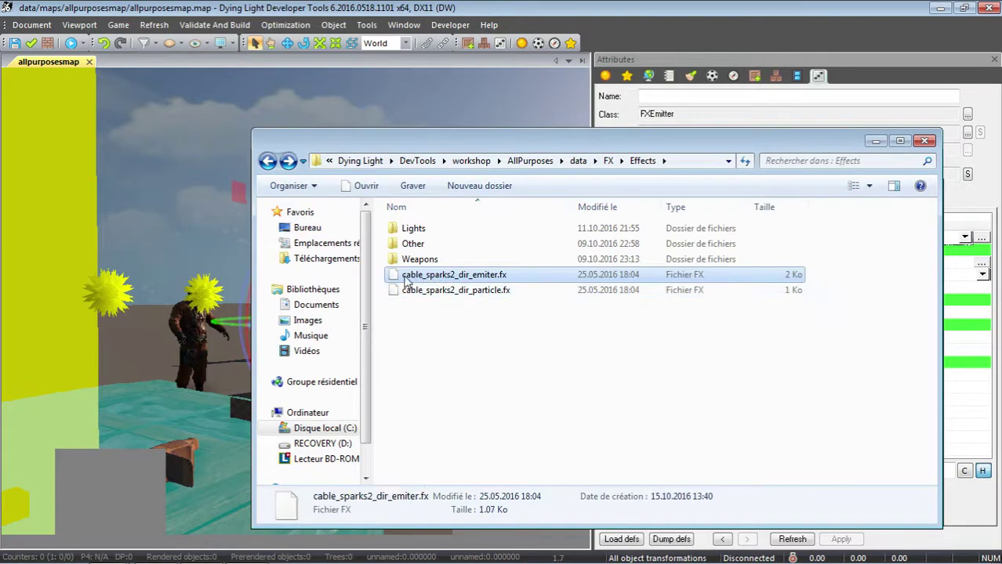
click(405, 279)
click(403, 277)
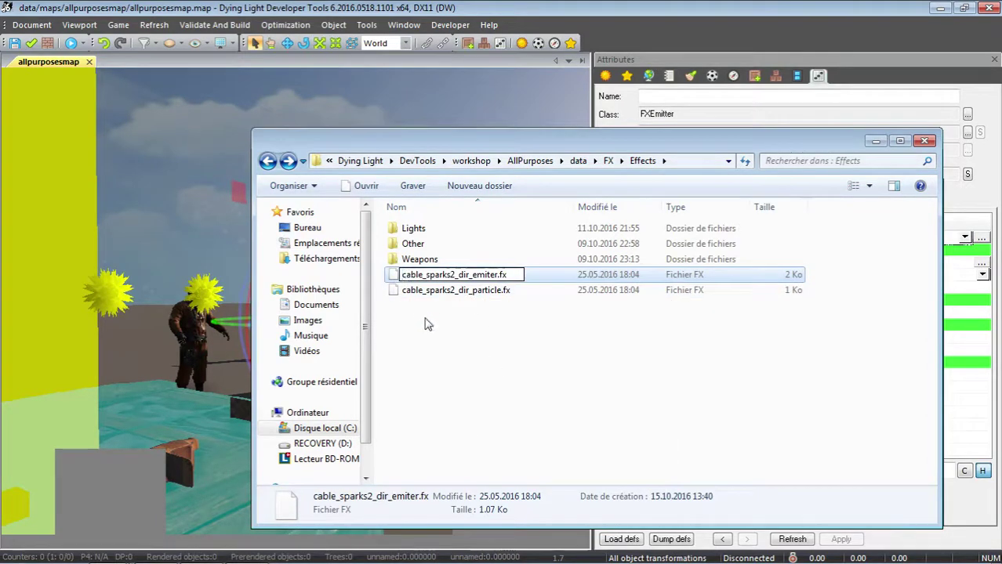
text(Cust)
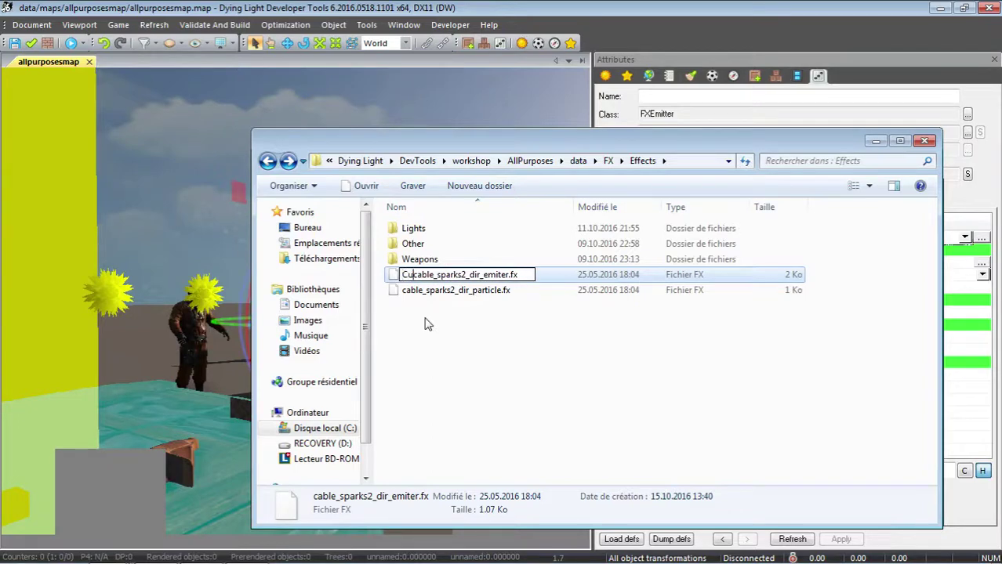
text(om_)
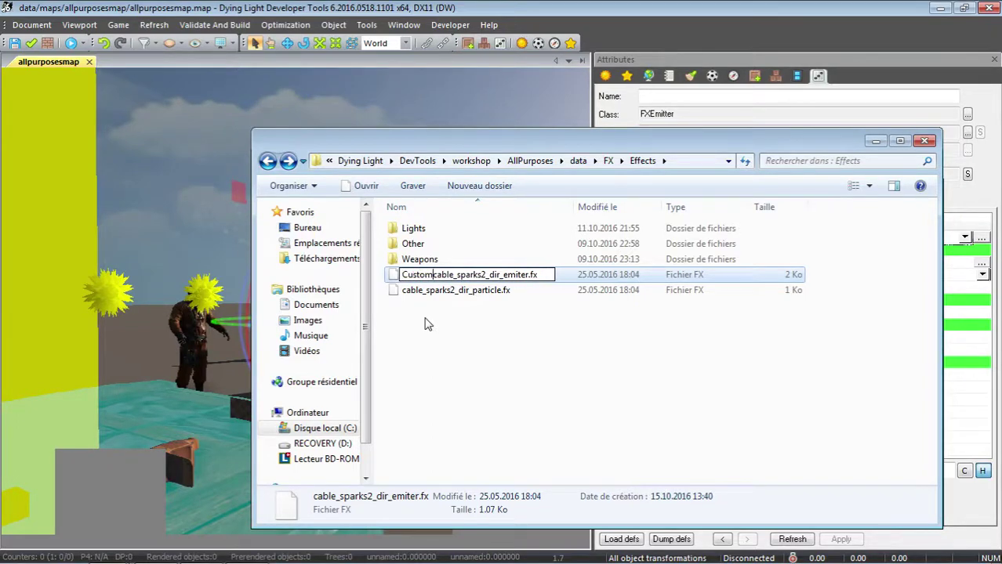
click(427, 324)
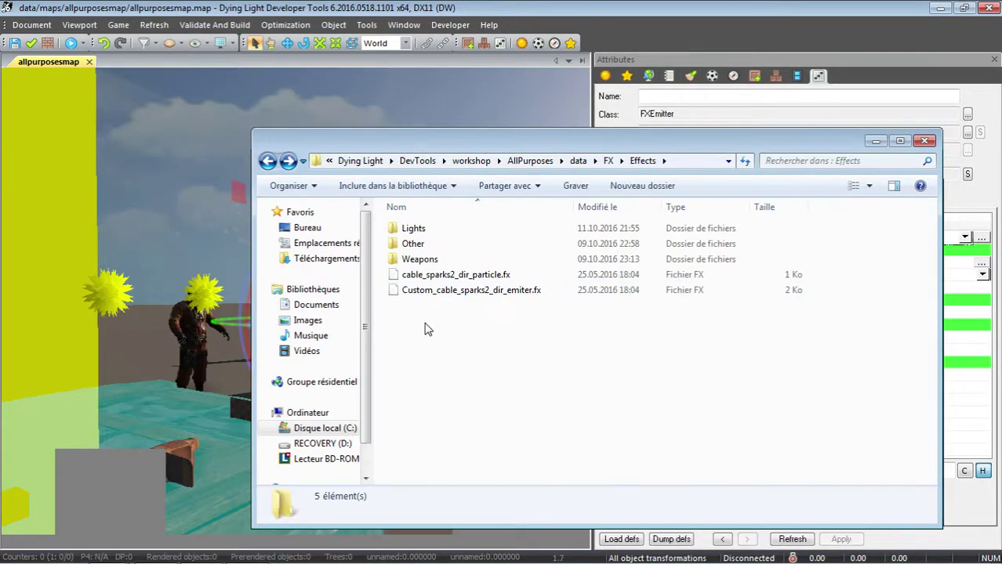
Rename the pasted particle file to Custom_cable_sparks2_dir_particle.fx
double_click(431, 283)
click(570, 359)
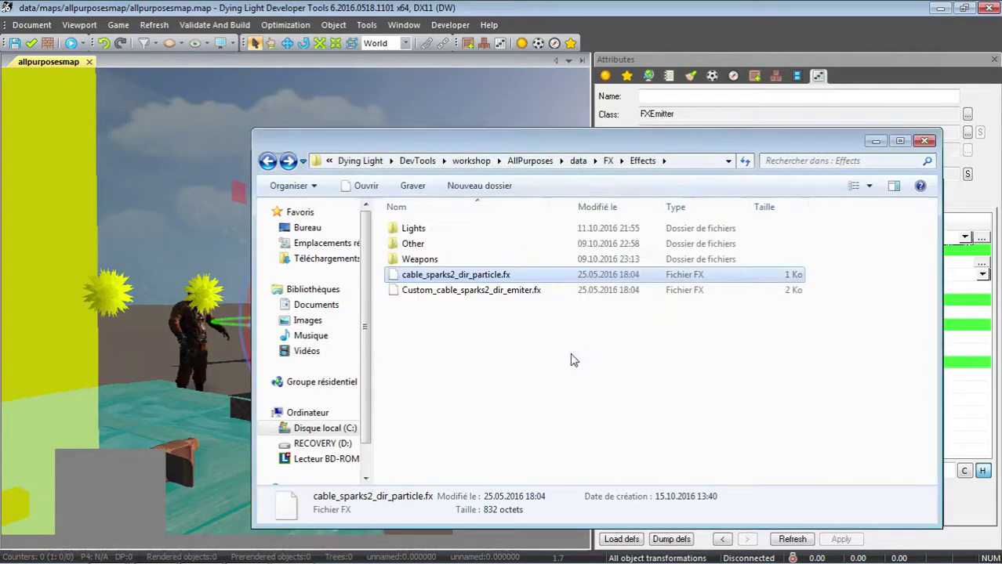
click(411, 279)
click(403, 275)
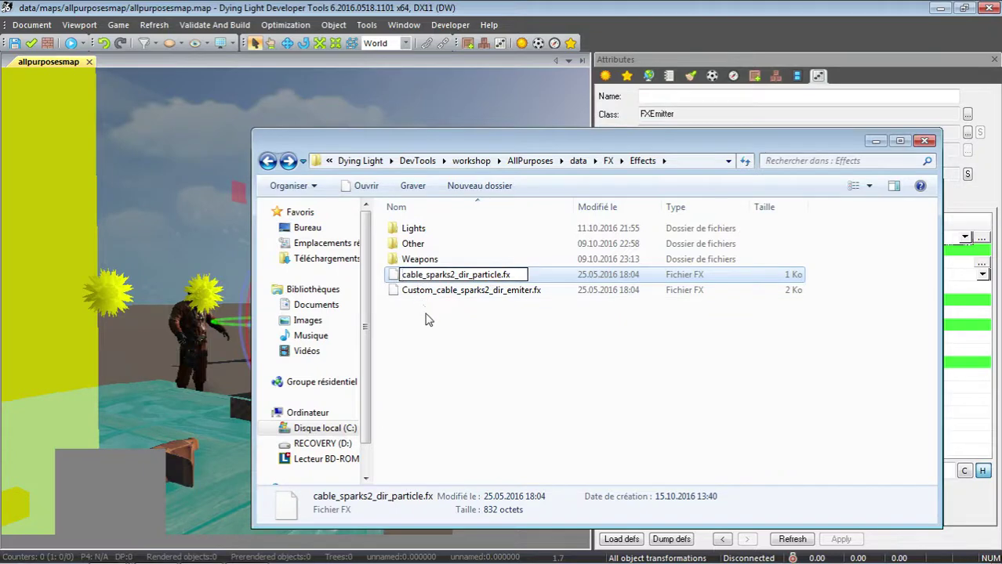
text(Cust)
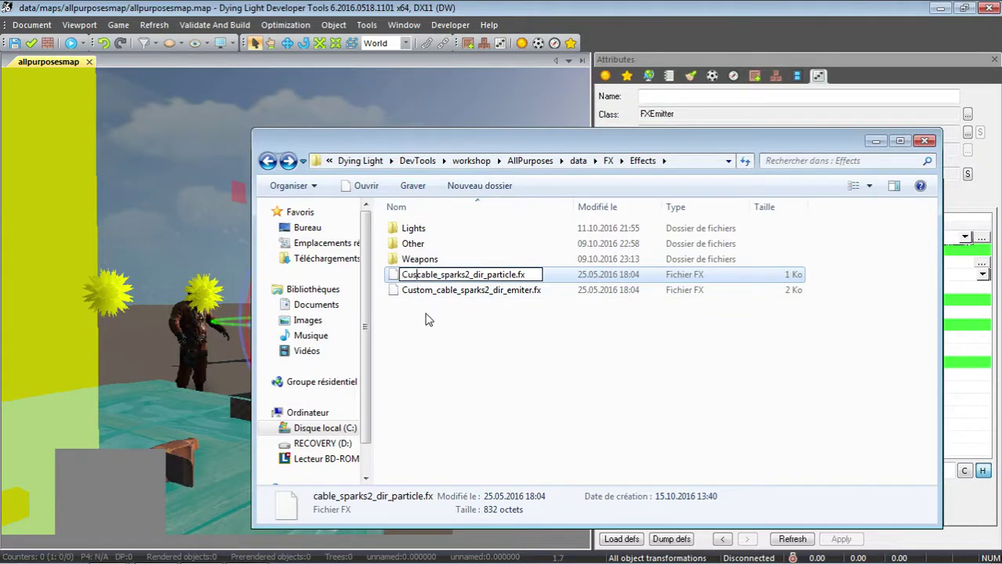
text(om_)
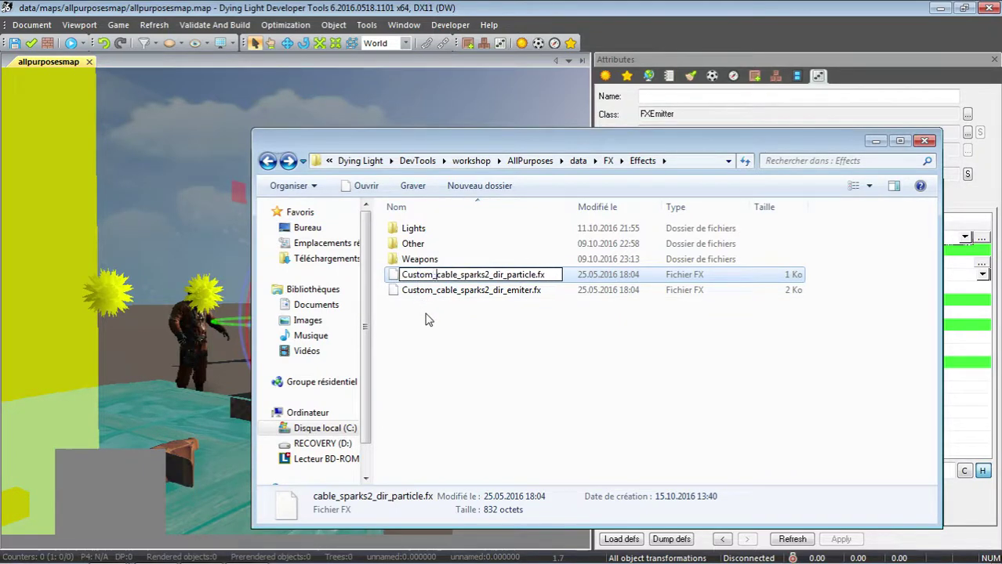
key(Return)
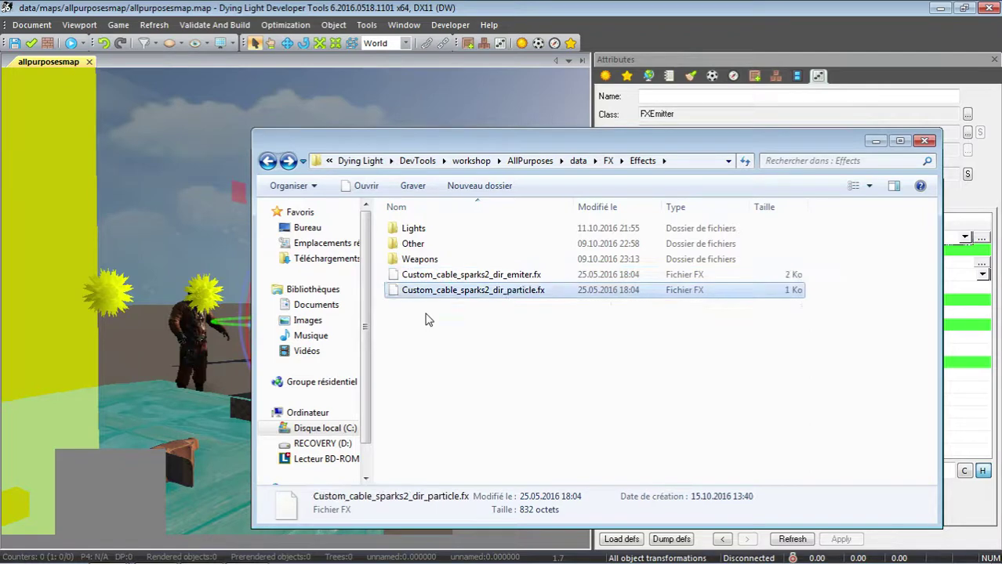
Move both Custom_cable_sparks2_dir files from the Effects folder into Other\CableSparks
drag(427, 318, 413, 274)
right_click(419, 276)
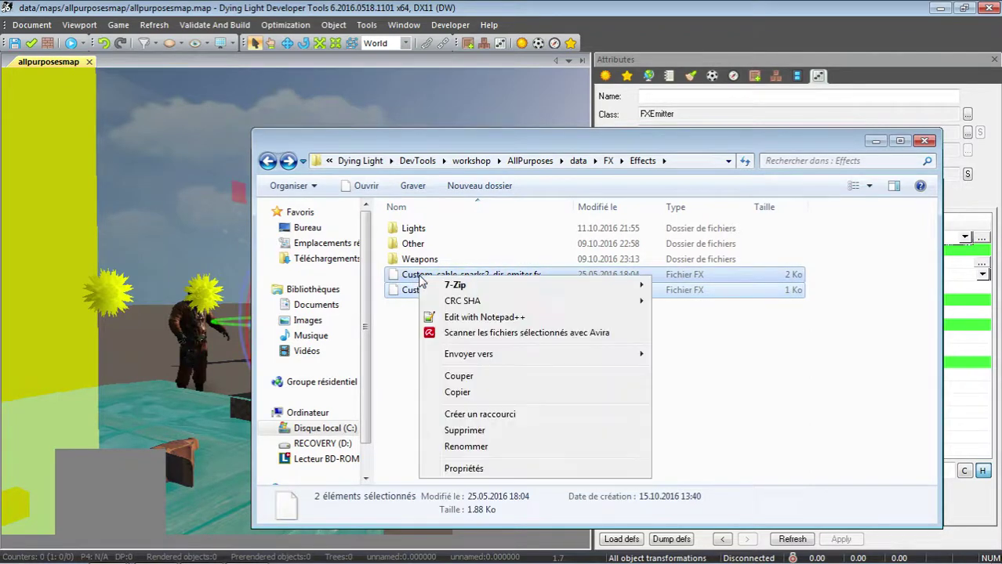
click(454, 377)
click(396, 234)
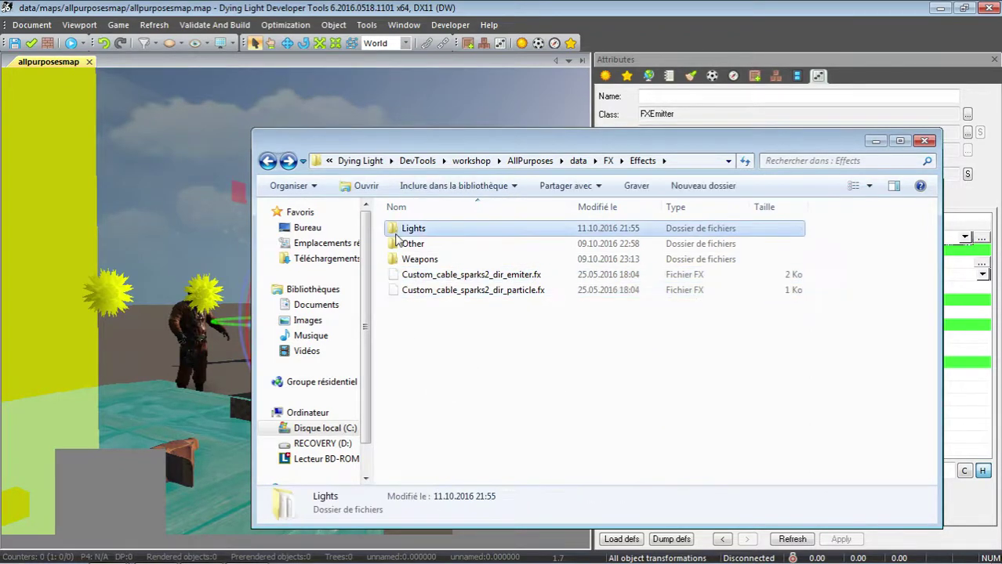
double_click(408, 244)
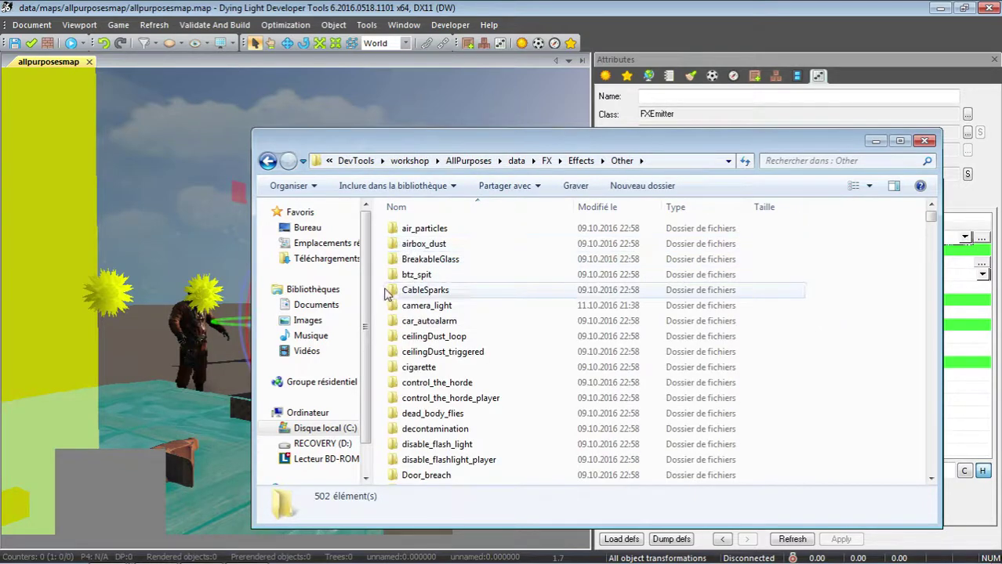
double_click(392, 292)
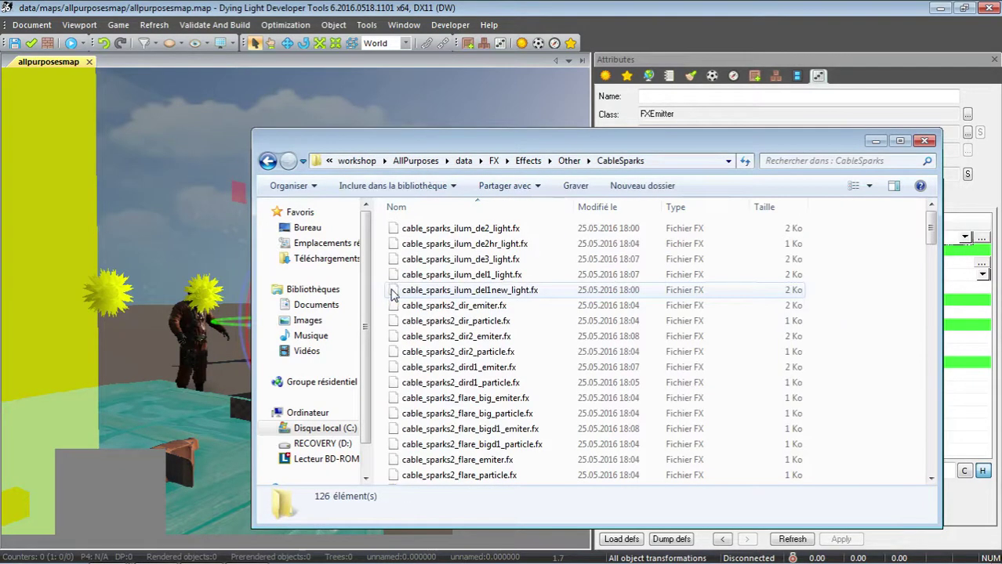
right_click(382, 333)
click(411, 203)
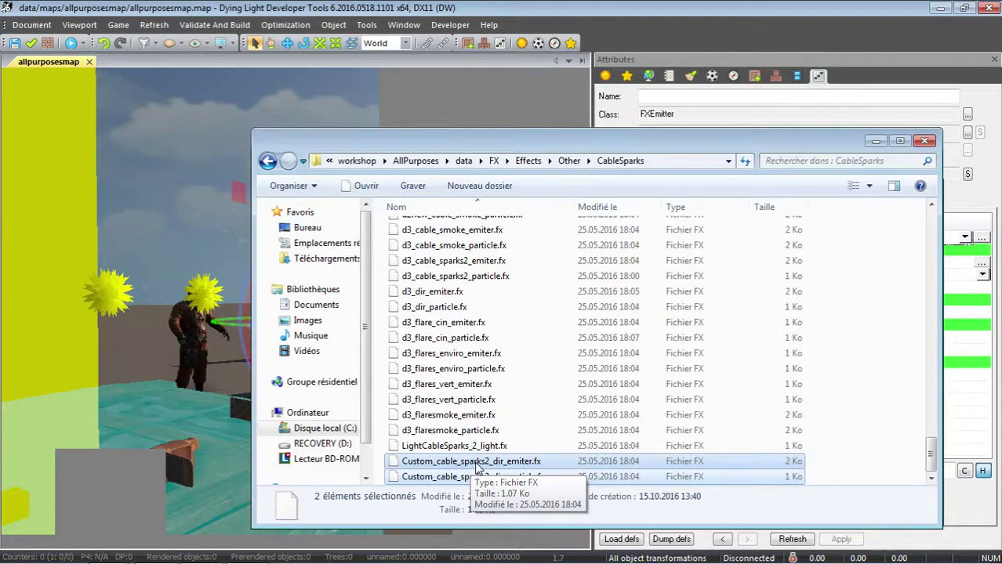
Check the name prefix of the Custom_cable_sparks2_dir_emiter.fx file in the CableSparks folder
click(477, 464)
click(480, 464)
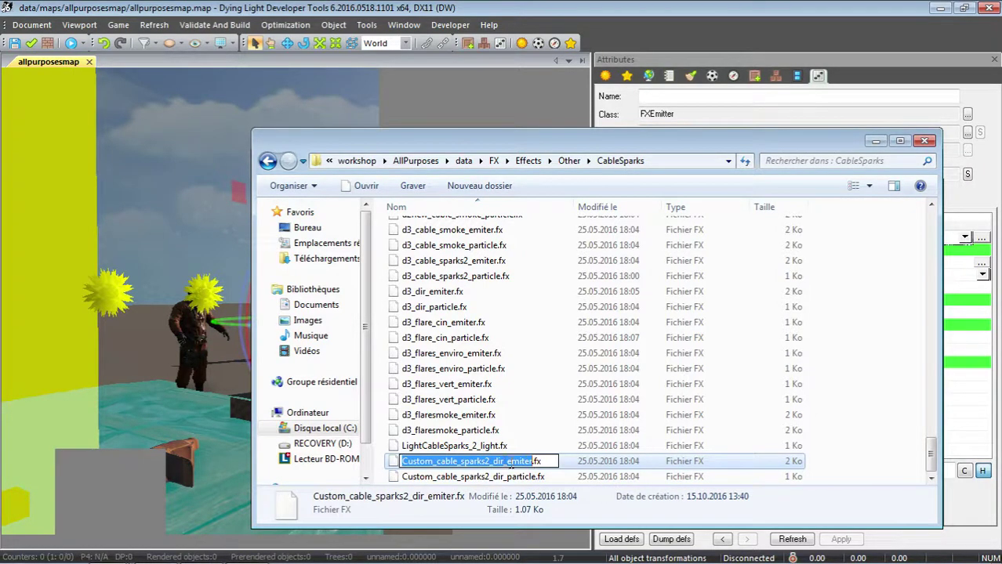
drag(500, 463, 436, 468)
Switch back to Dying Light Developer Tools and create a new FXEmitter preset named Custom_Sparks
click(593, 9)
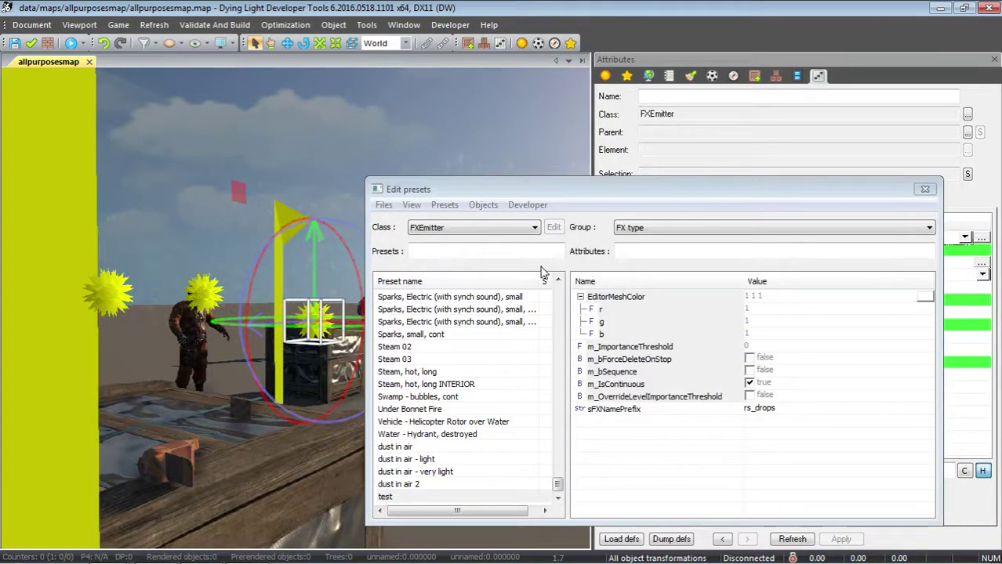
mouse_move(353, 558)
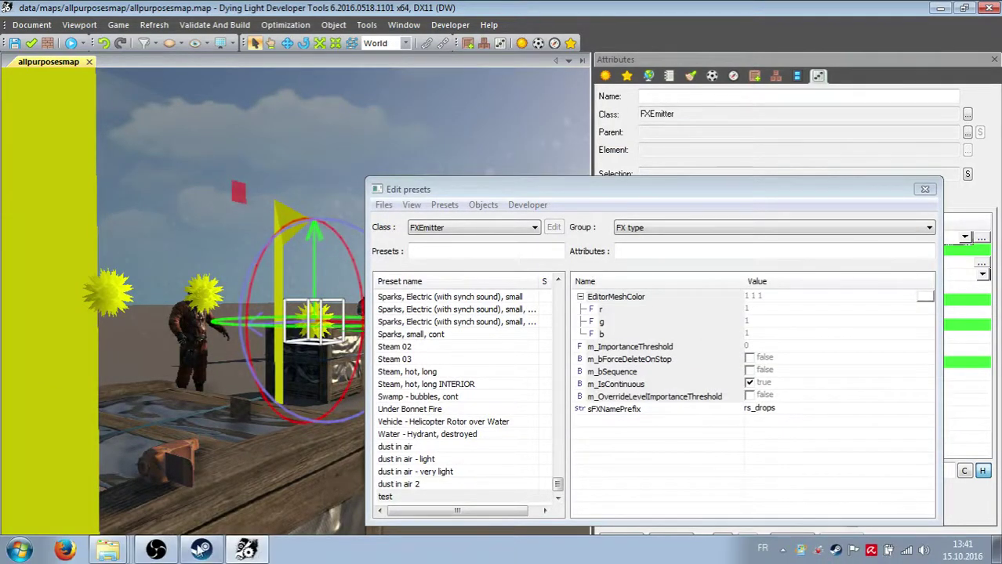
mouse_move(110, 549)
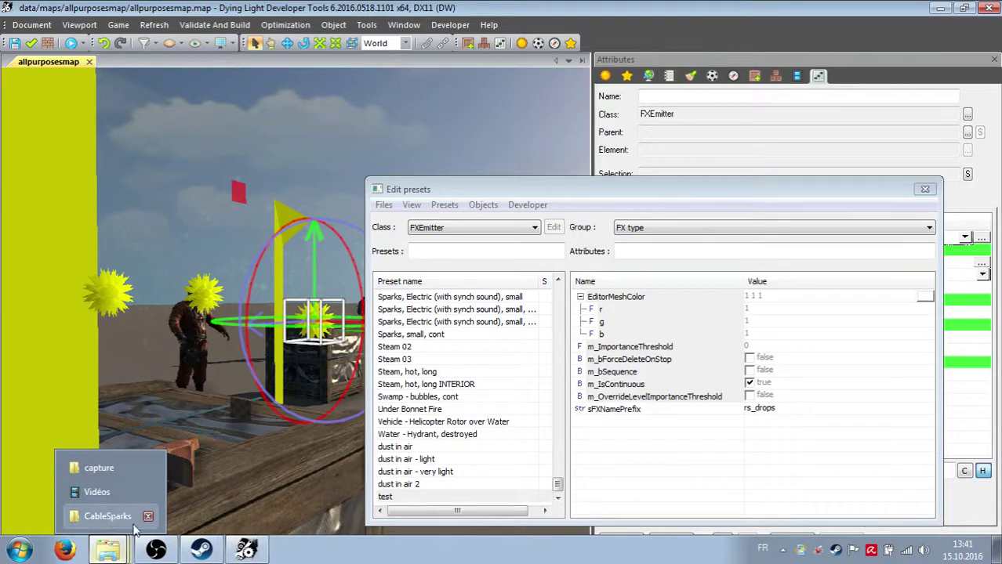
click(444, 204)
click(461, 221)
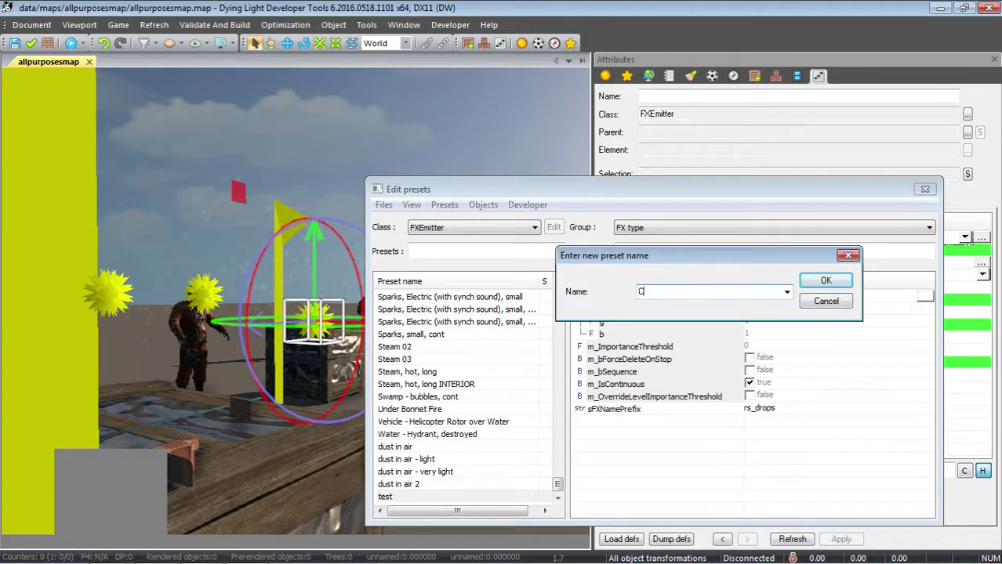
text(Custom)
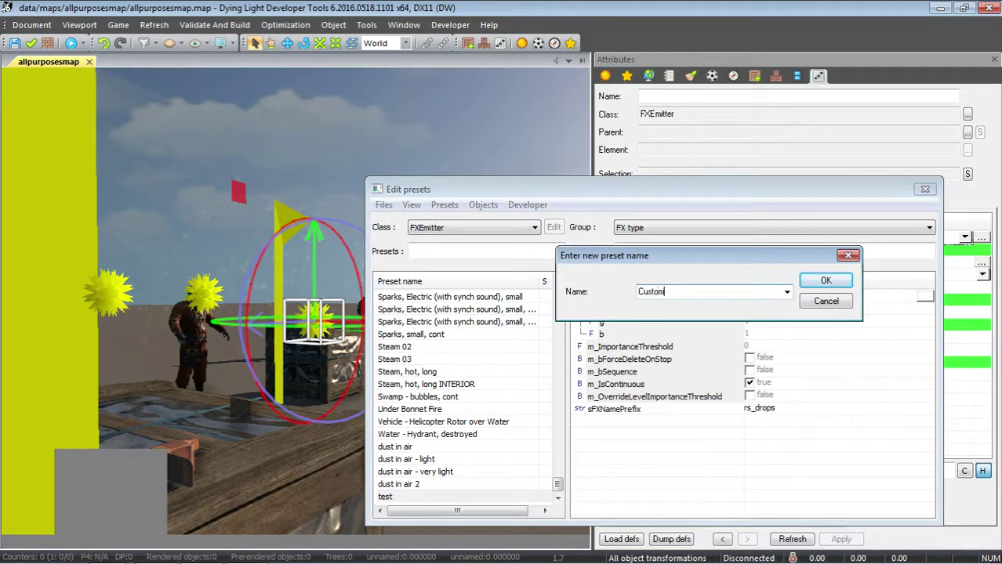
text(_Sparks)
click(825, 280)
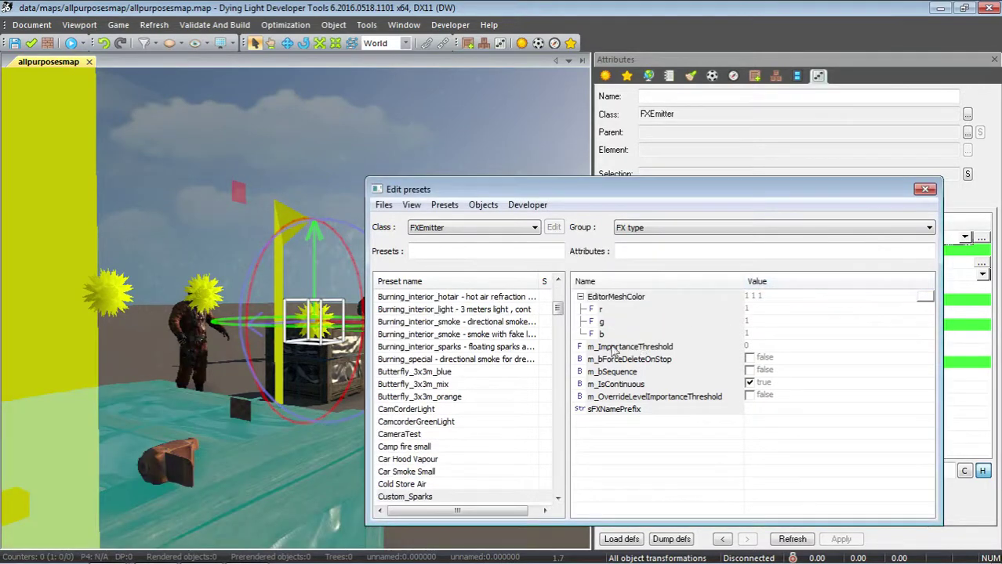
Set the sFXNamePrefix attribute of the Custom_Sparks preset to Custom_cable_sparks2_dir
mouse_move(201, 552)
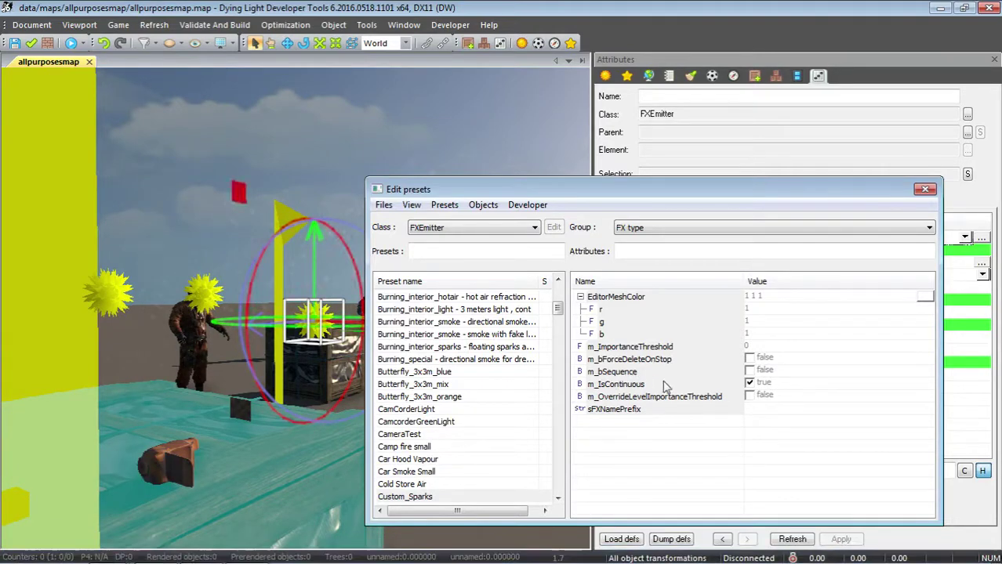
click(770, 408)
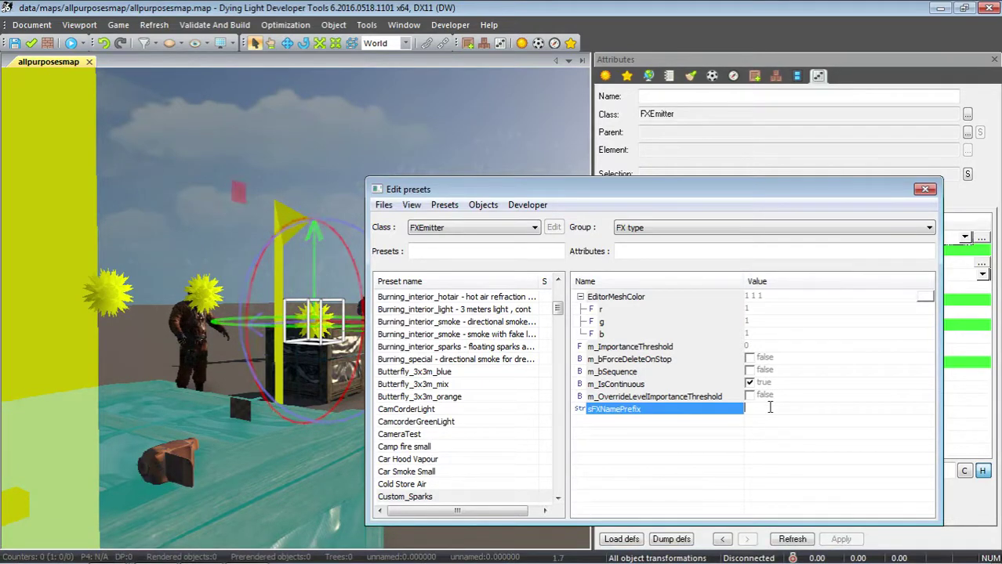
text(Custom_cable_sparks2_dir)
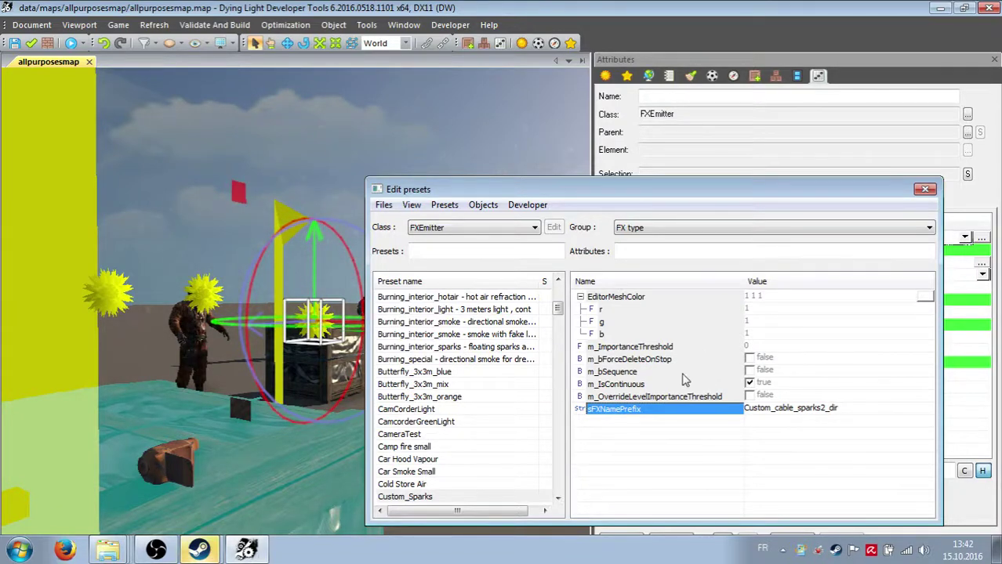
Save the edited presets and reload the preset scripts
click(384, 204)
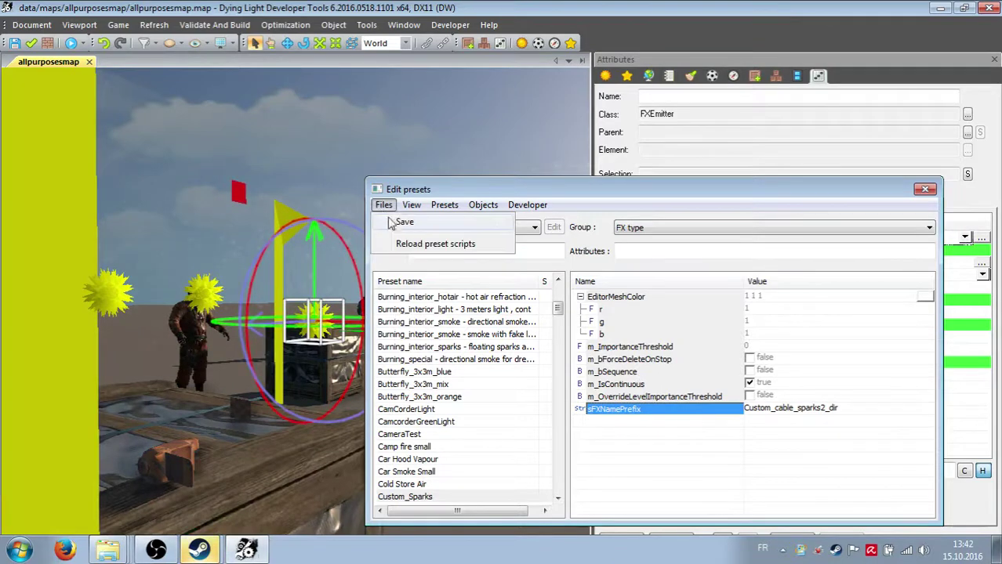
click(391, 222)
click(384, 208)
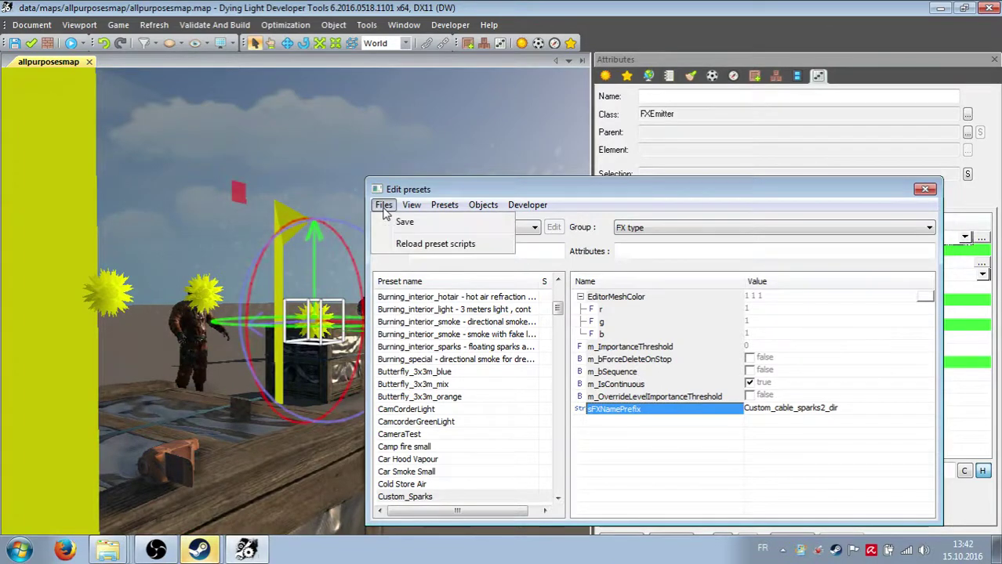
click(435, 244)
click(494, 323)
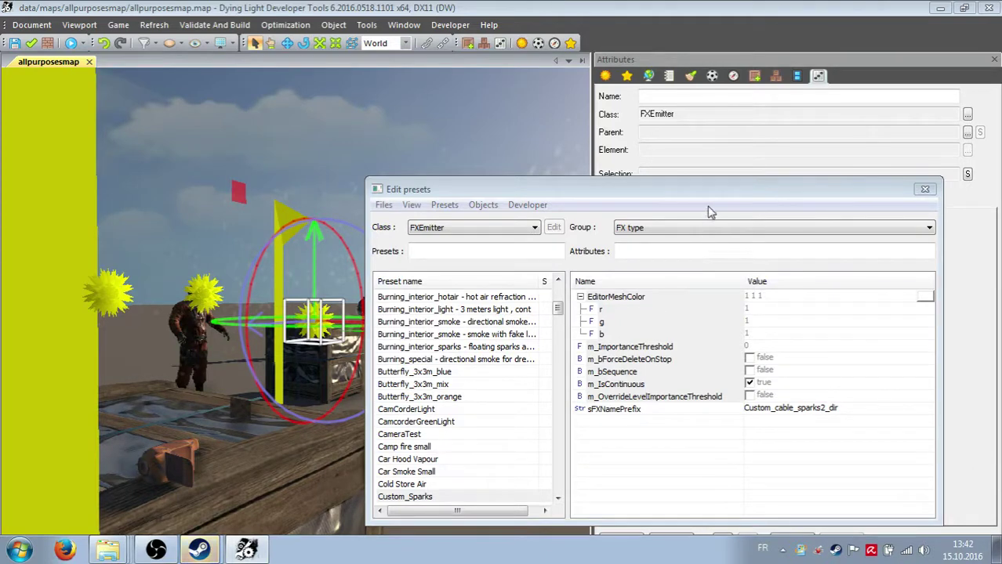
Move the Edit presets window clear of the viewport and attributes, and reload the FXs
drag(710, 190, 512, 393)
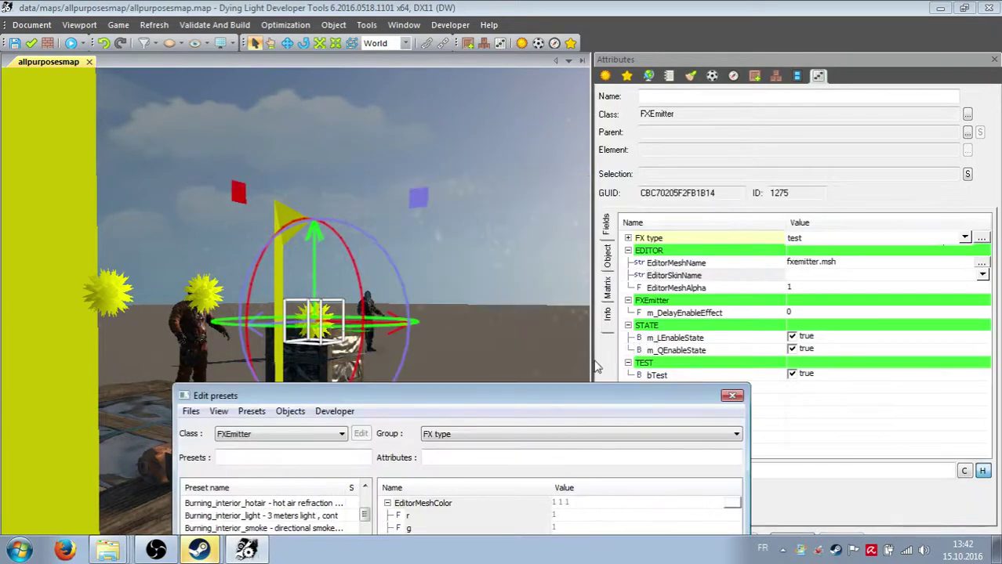
drag(577, 399, 559, 496)
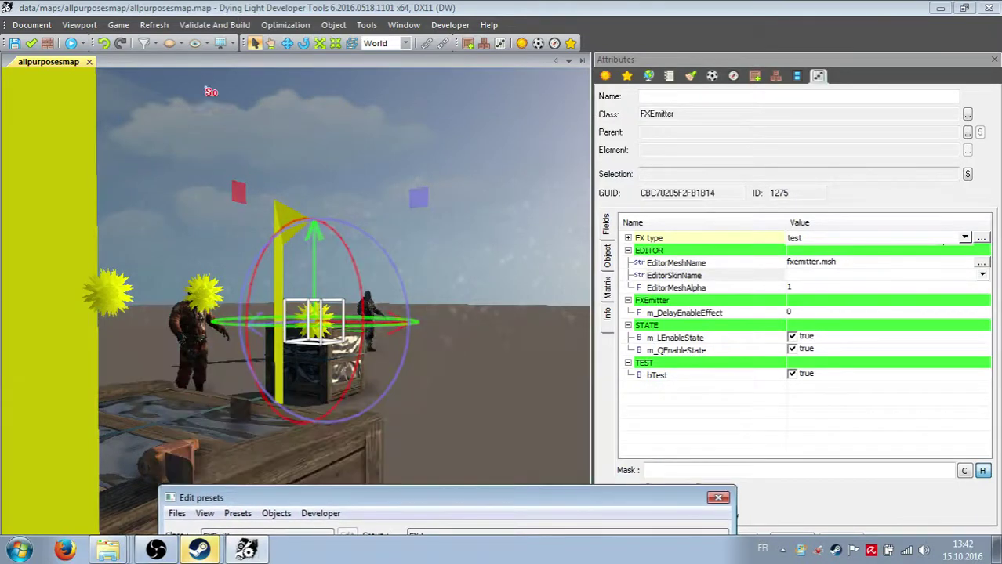
click(154, 24)
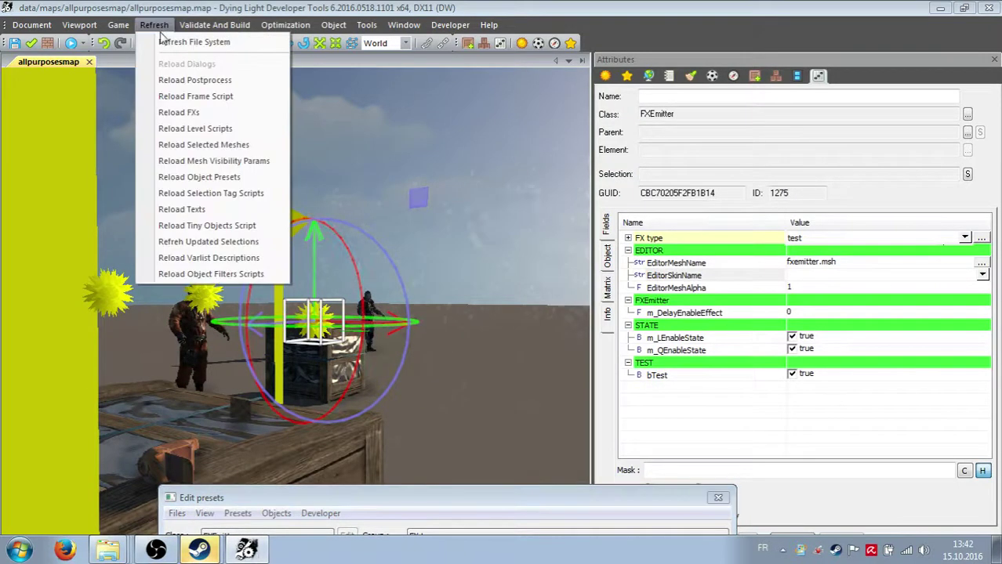
click(165, 112)
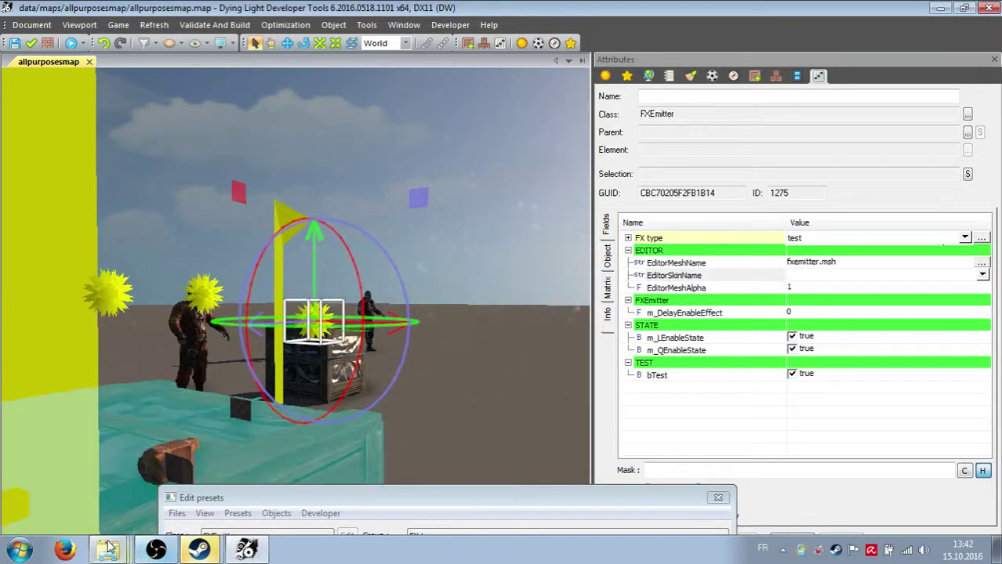
mouse_move(107, 550)
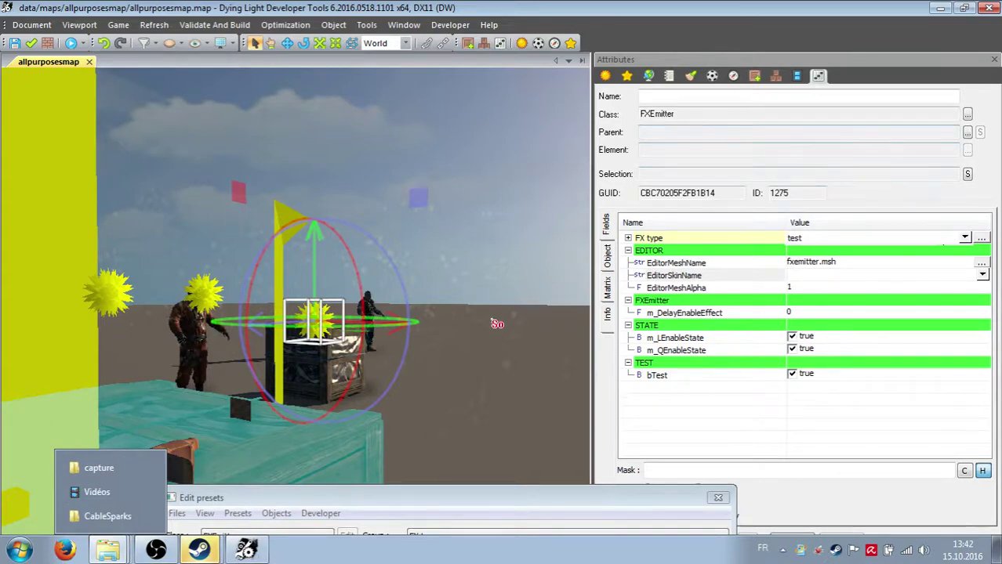
Filter the presets by "cust" and set the selected emitter's FX type to Custom_Sparks
mouse_move(509, 324)
right_down()
mouse_move(504, 294)
mouse_move(510, 325)
right_up()
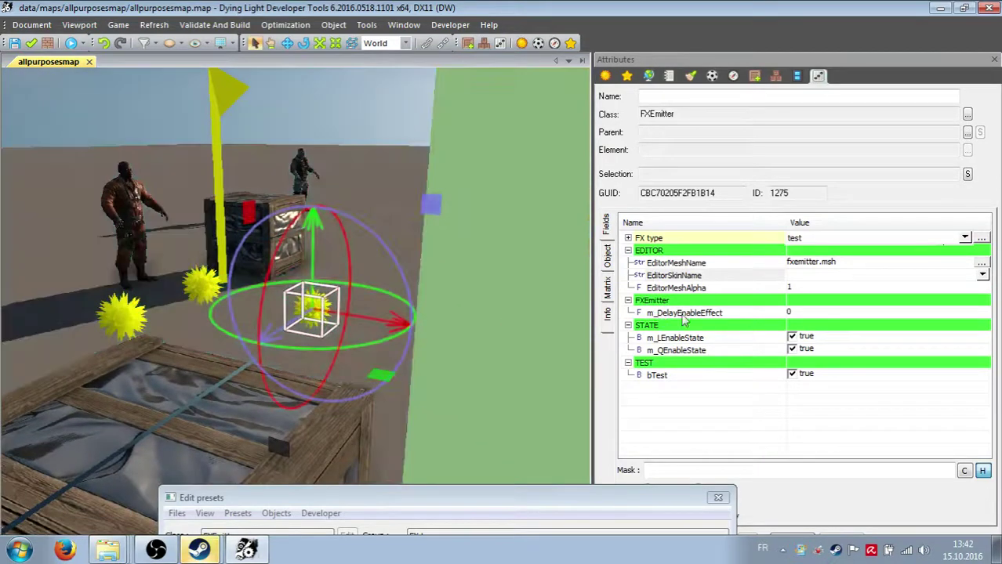
click(965, 238)
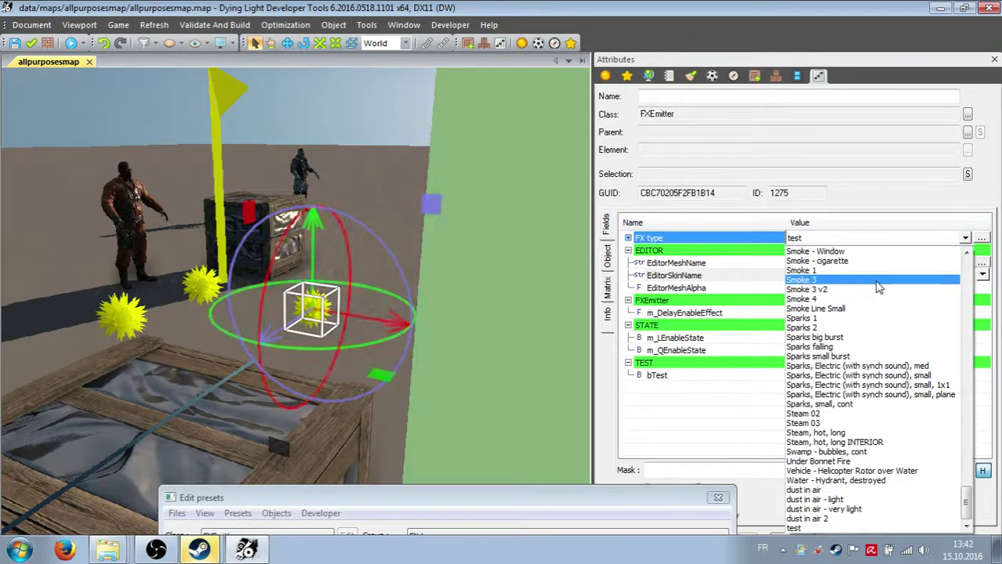
click(982, 238)
click(983, 238)
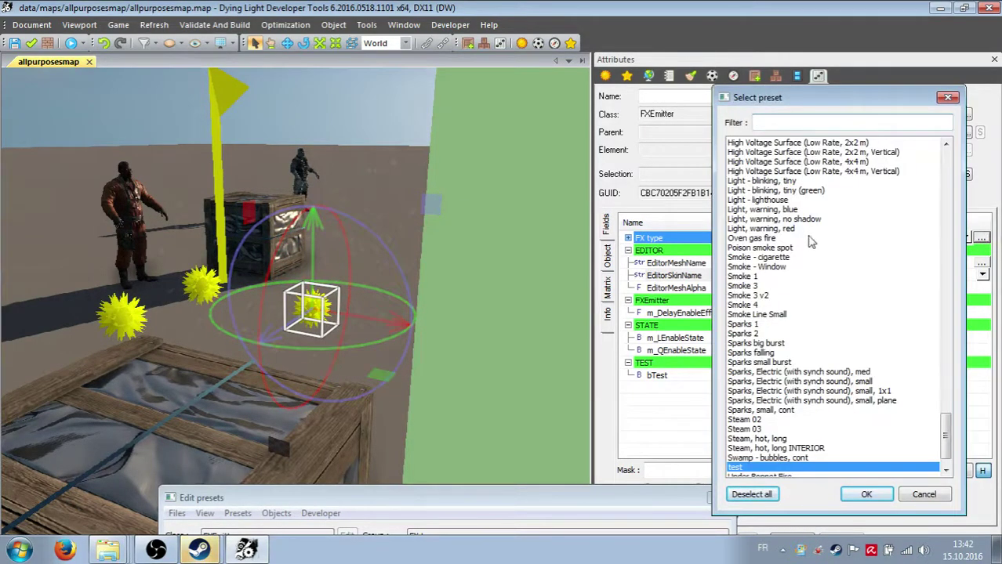
text(cust)
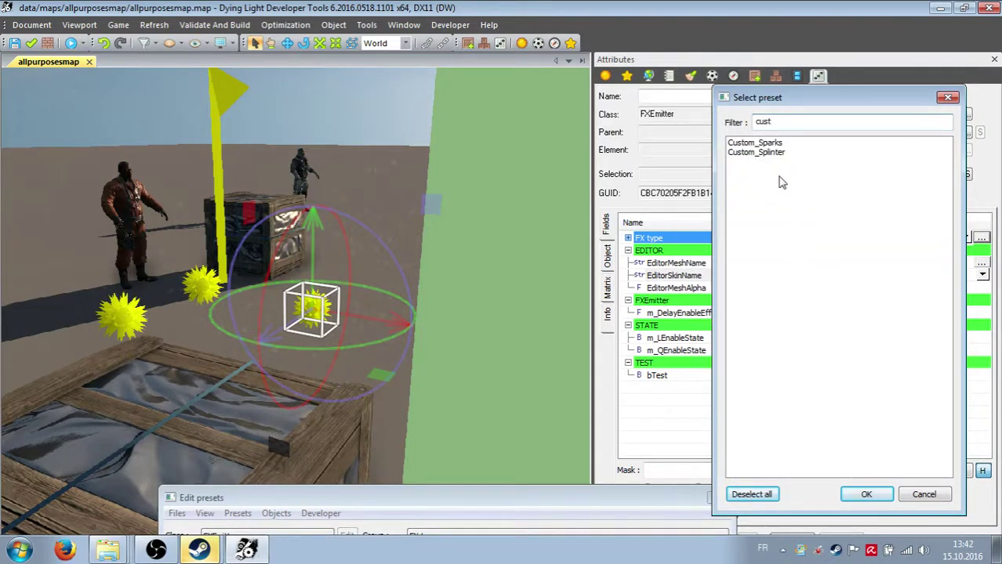
click(764, 144)
click(866, 494)
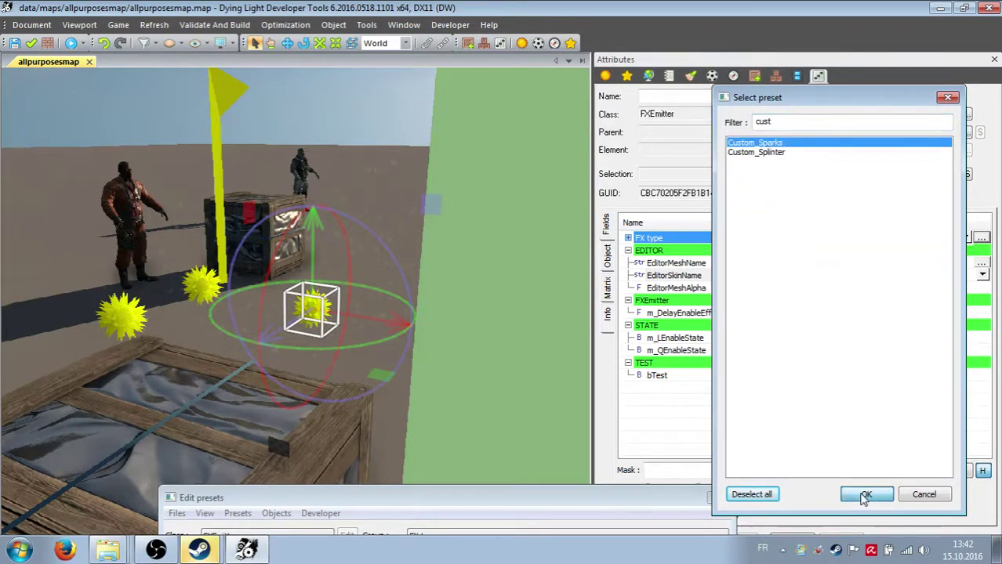
Set the map's time of day to 00:00 and view the emitter's sparks up close
mouse_move(476, 354)
right_down()
mouse_move(481, 361)
mouse_move(470, 361)
right_up()
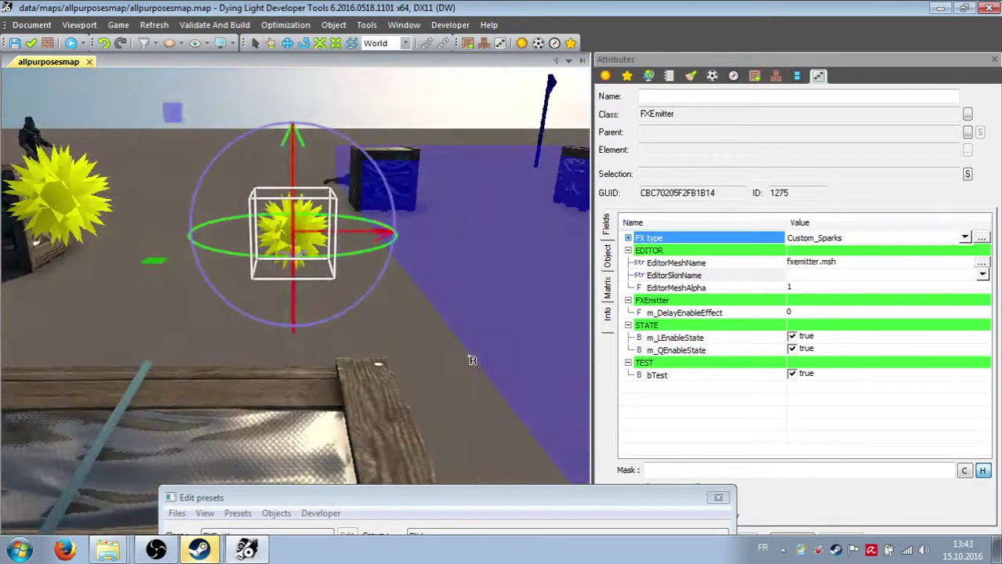
click(605, 76)
drag(721, 118, 609, 116)
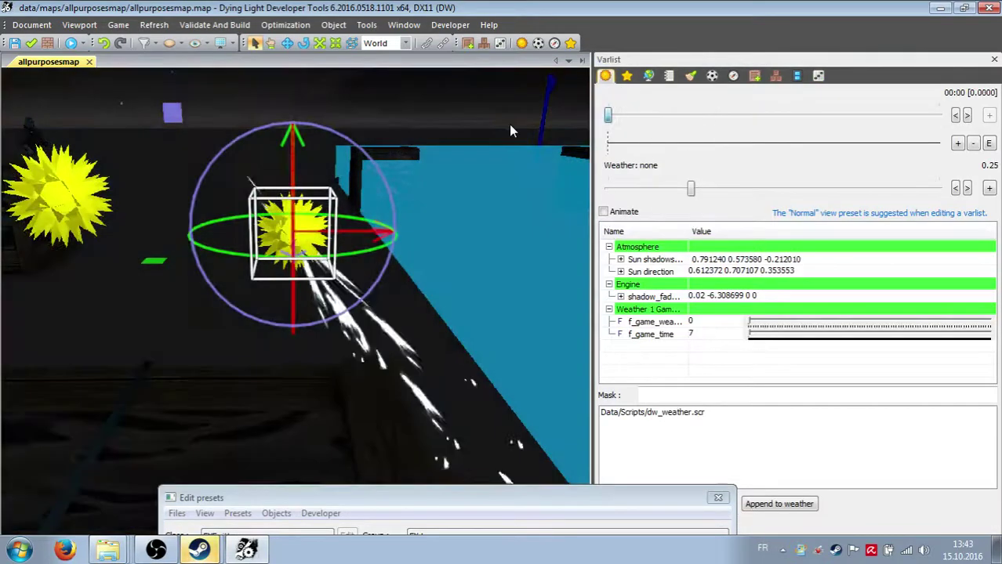
mouse_move(331, 296)
right_down()
mouse_move(329, 241)
mouse_move(333, 319)
mouse_move(336, 288)
mouse_move(341, 301)
mouse_move(369, 290)
right_up()
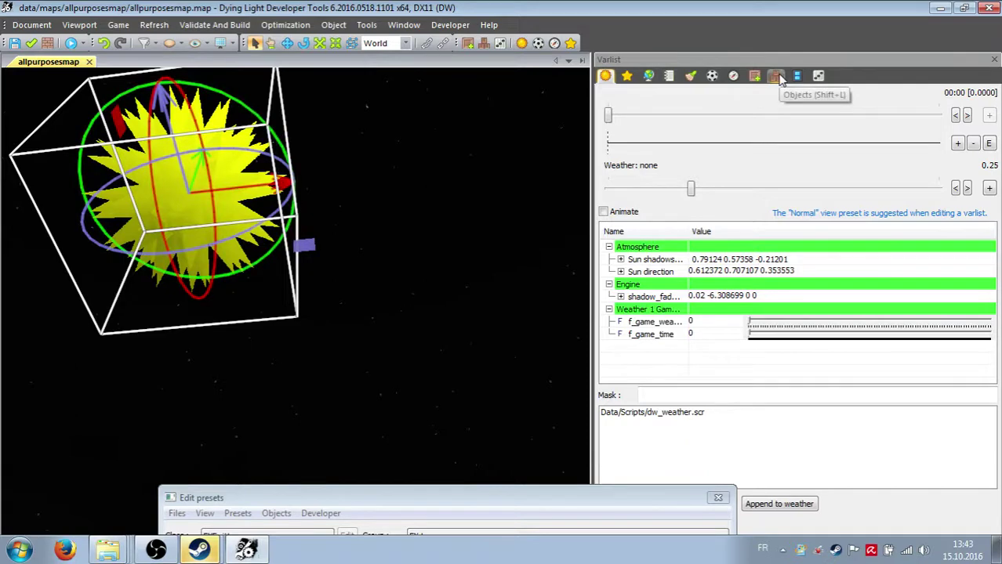
Open Custom_cable_sparks2_dir_emiter.fx from the CableSparks folder in Notepad++
right_click(110, 549)
click(126, 515)
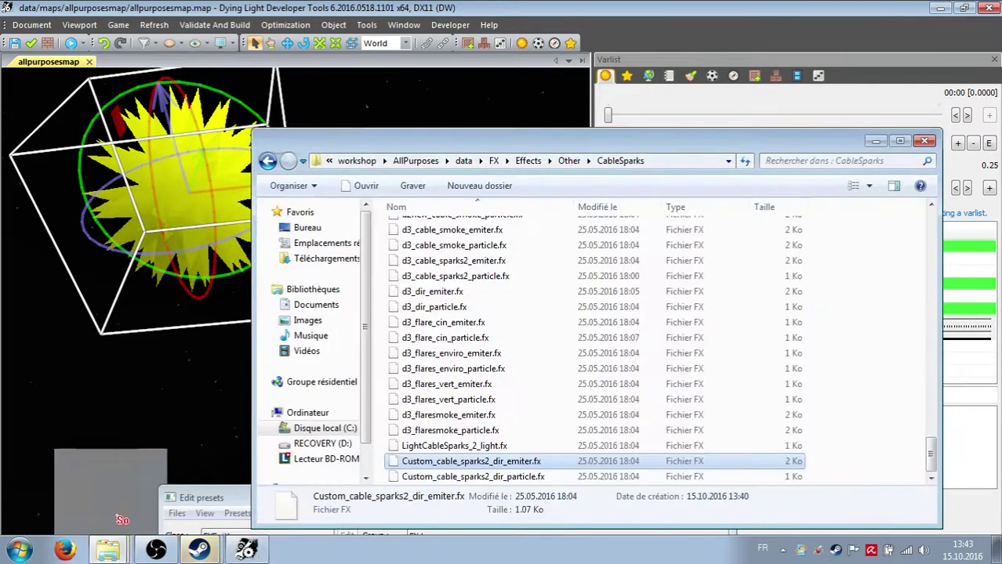
right_click(482, 467)
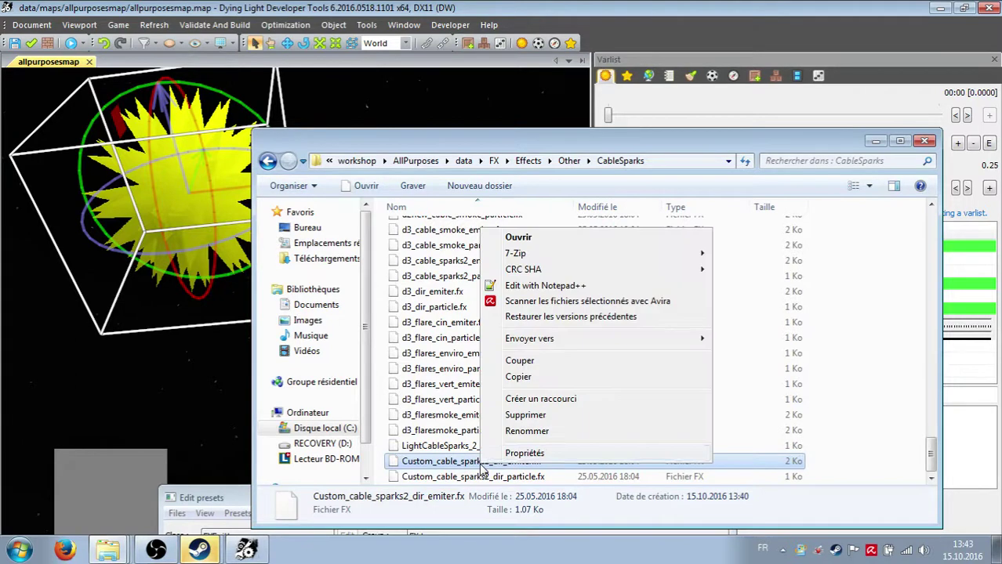
click(517, 288)
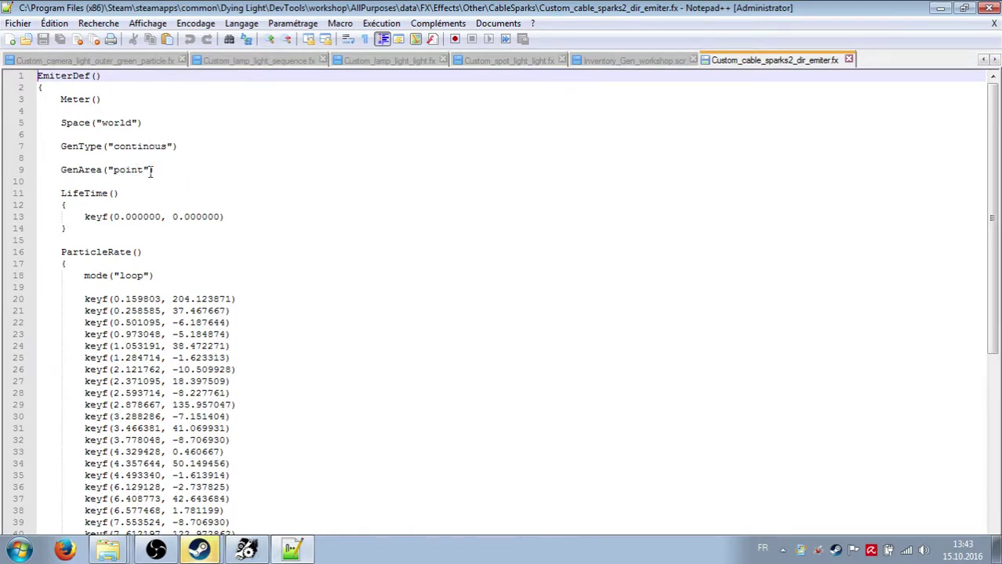
Try adding a second LifeTime key, keyf(1.000000, 0.000000), as a copy of the existing one
scroll(286, 182, down, 1)
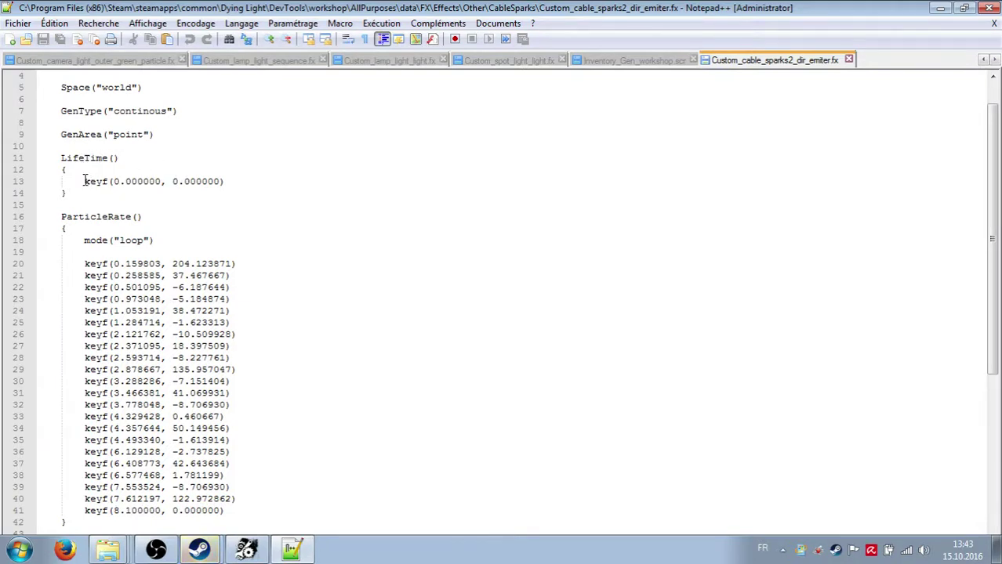
drag(85, 182, 240, 181)
key(ctrl+c)
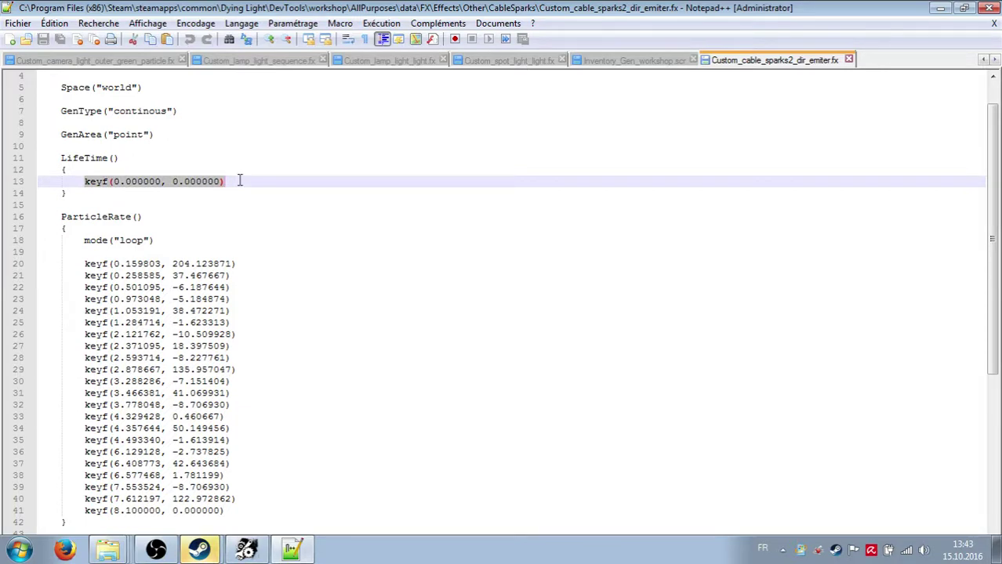
click(229, 180)
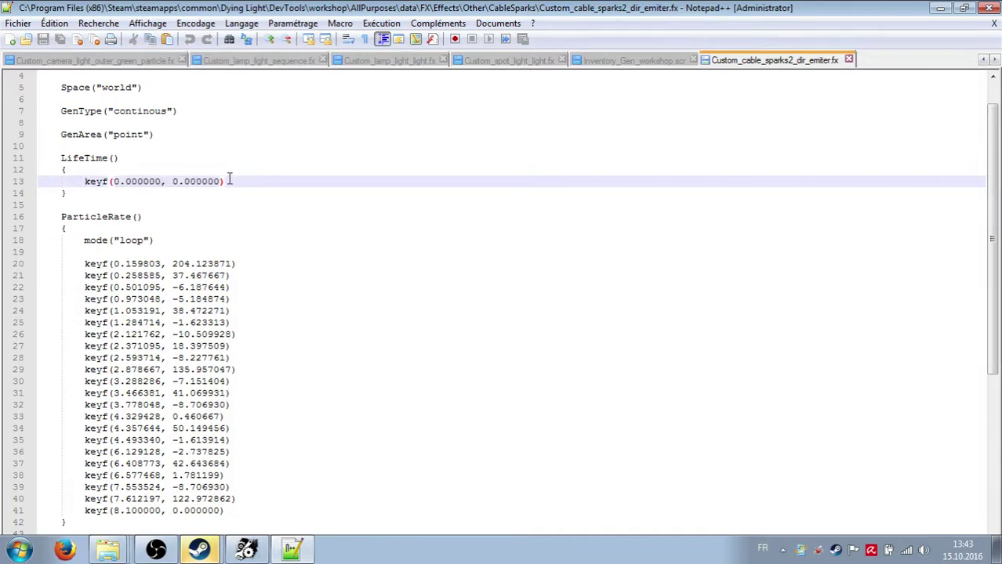
key(Return)
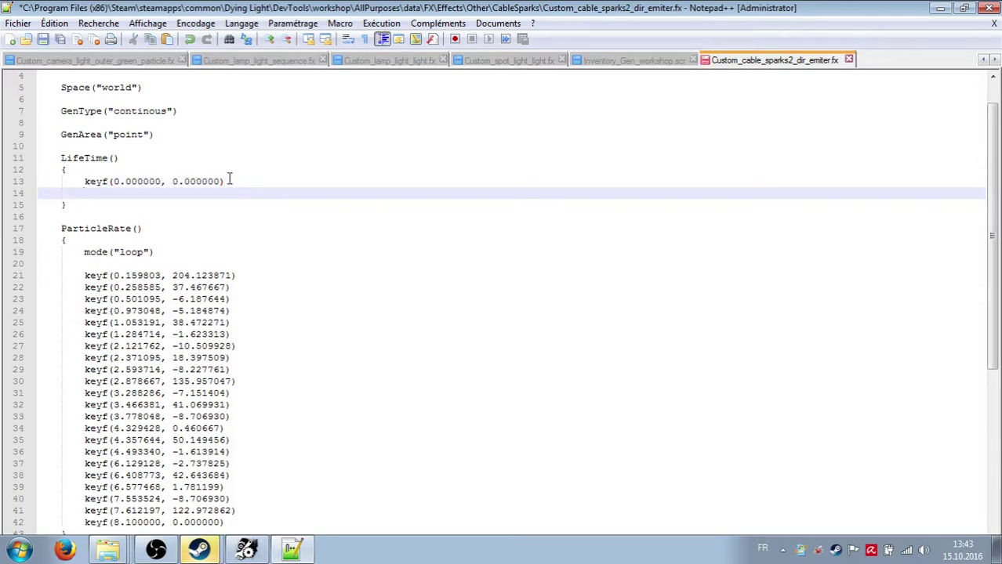
key(ctrl+v)
double_click(114, 192)
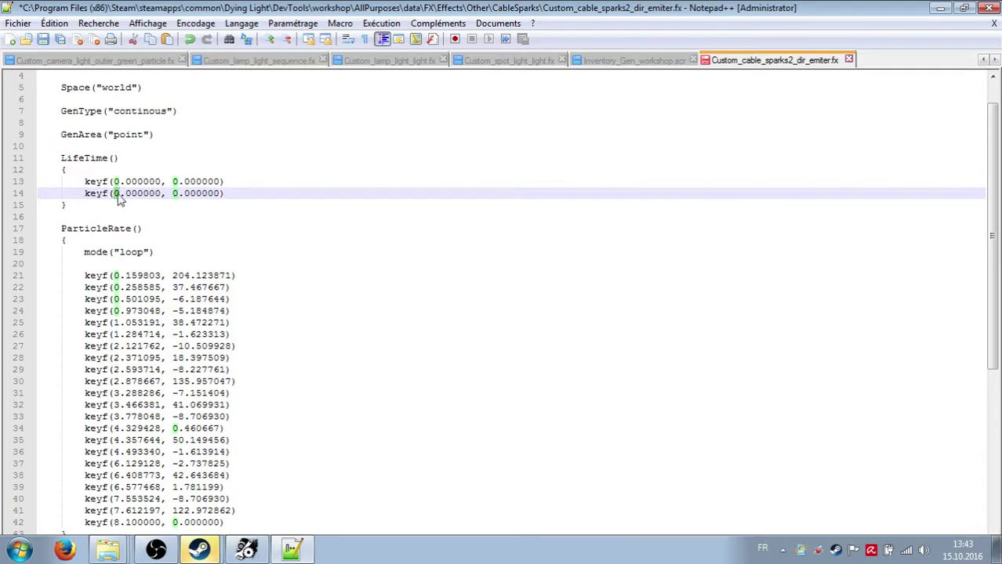
text(1)
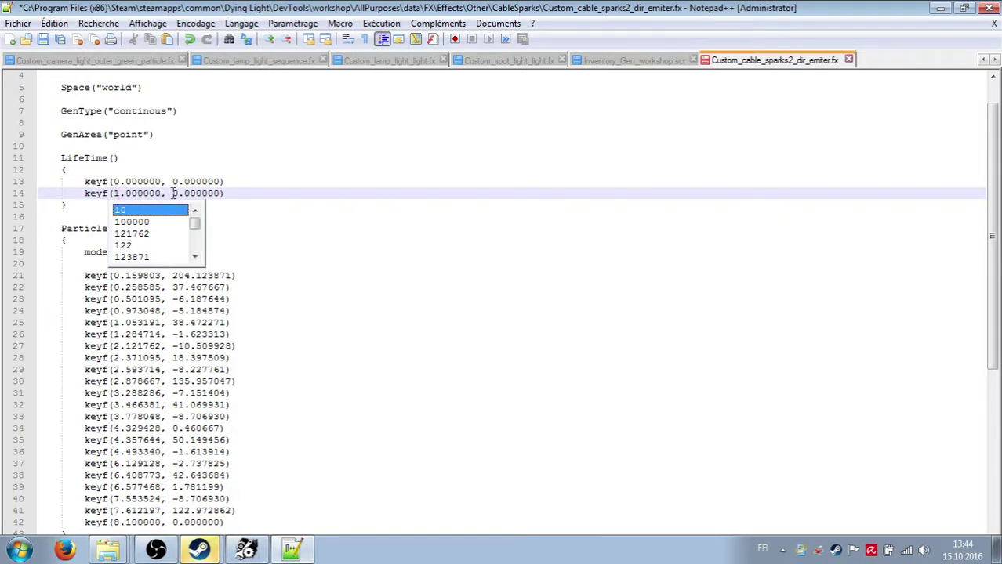
double_click(176, 193)
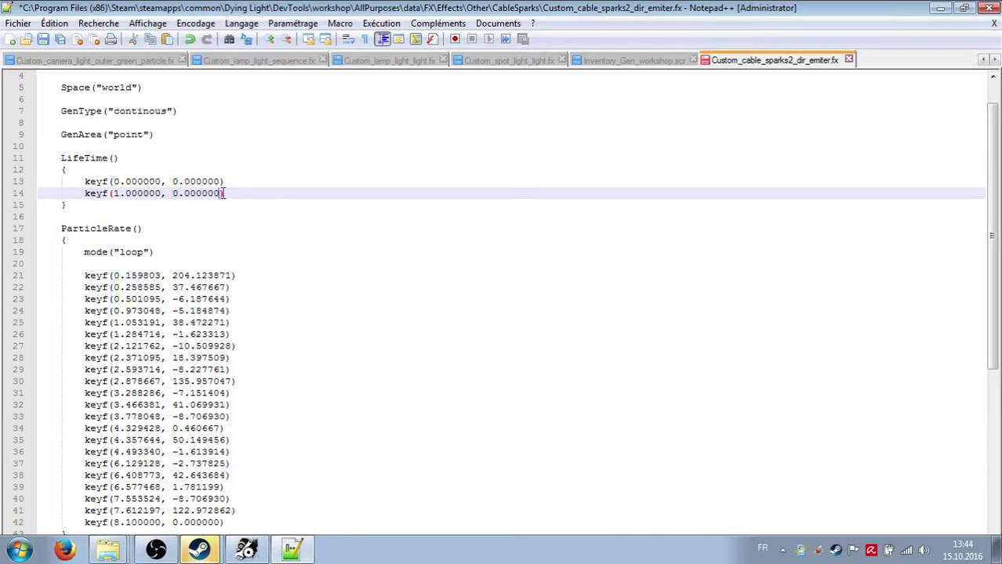
Delete the second LifeTime key's text and undo all edits made to the LifeTime block
drag(223, 194, 89, 196)
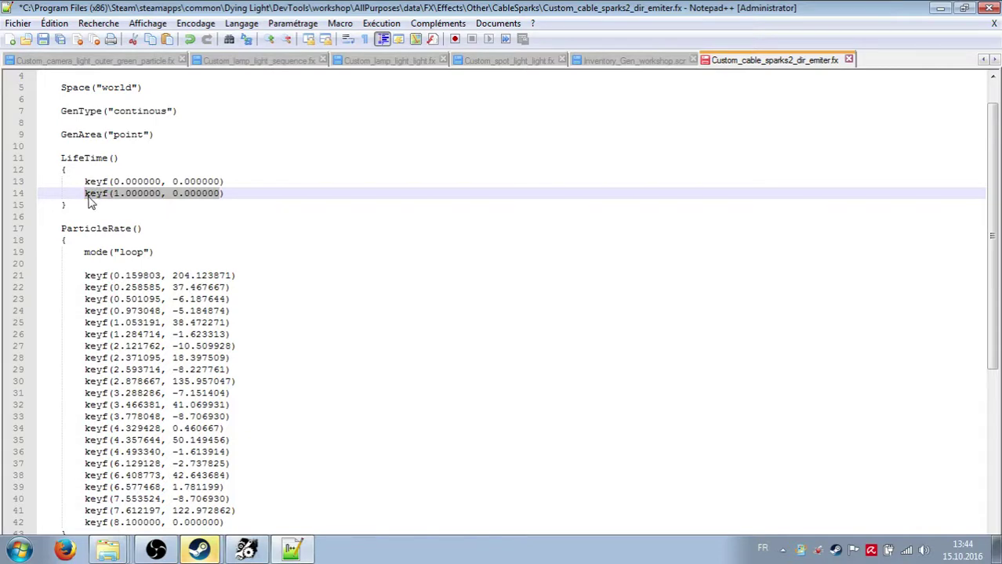
key(Delete)
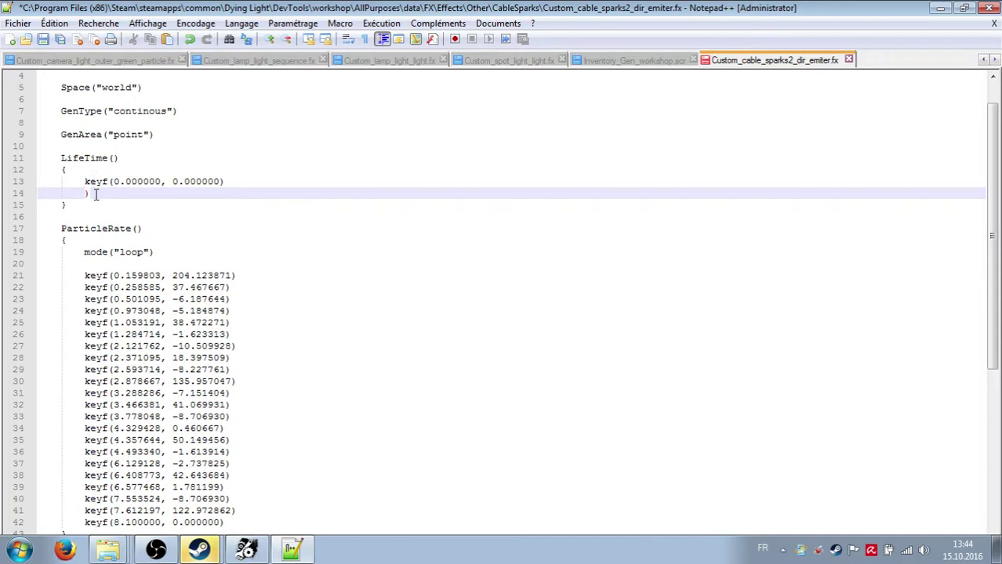
click(189, 43)
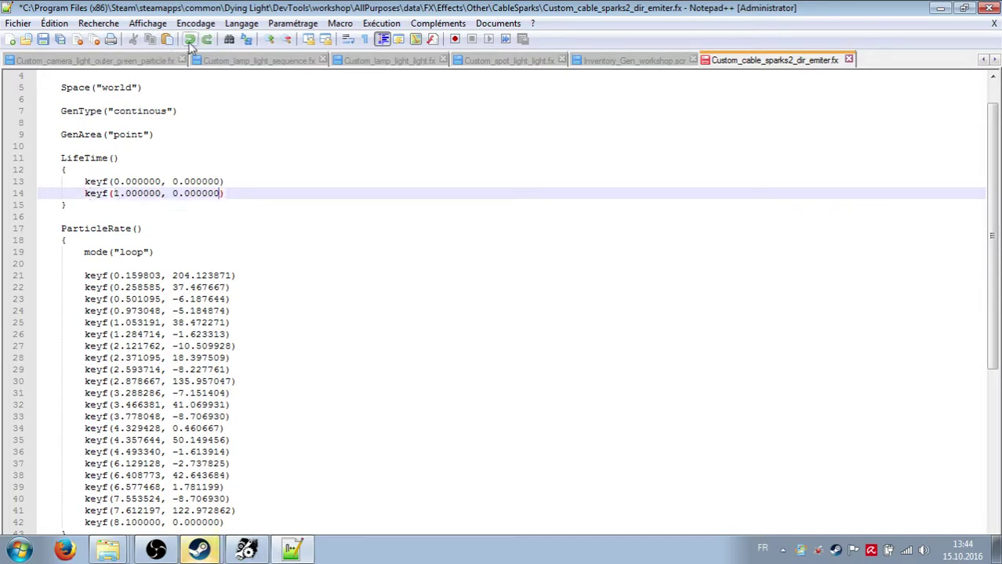
click(189, 43)
click(188, 43)
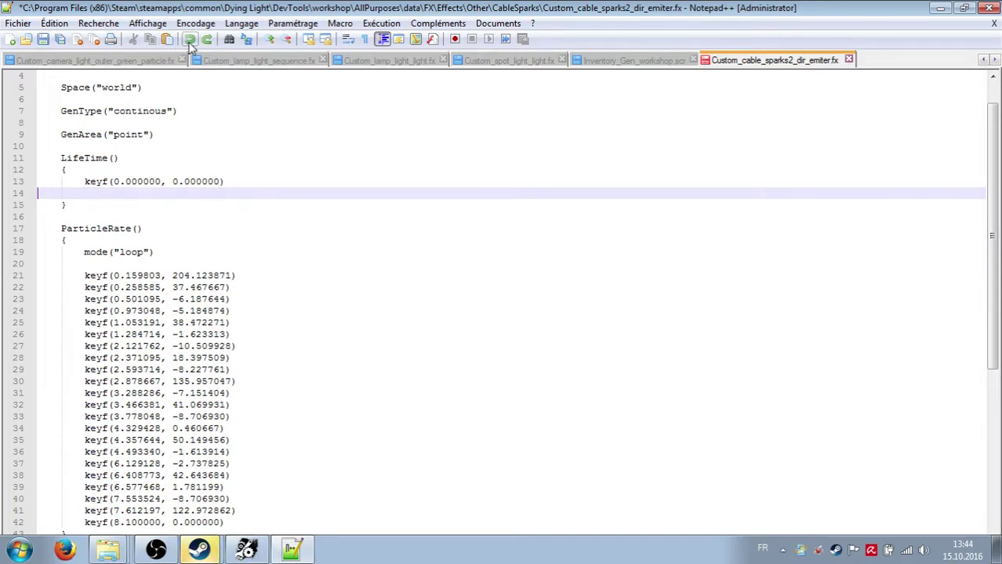
click(189, 42)
Examine the LifeTime, ParticleRate and StartVelocity key values in the emitter file
scroll(252, 248, down, 3)
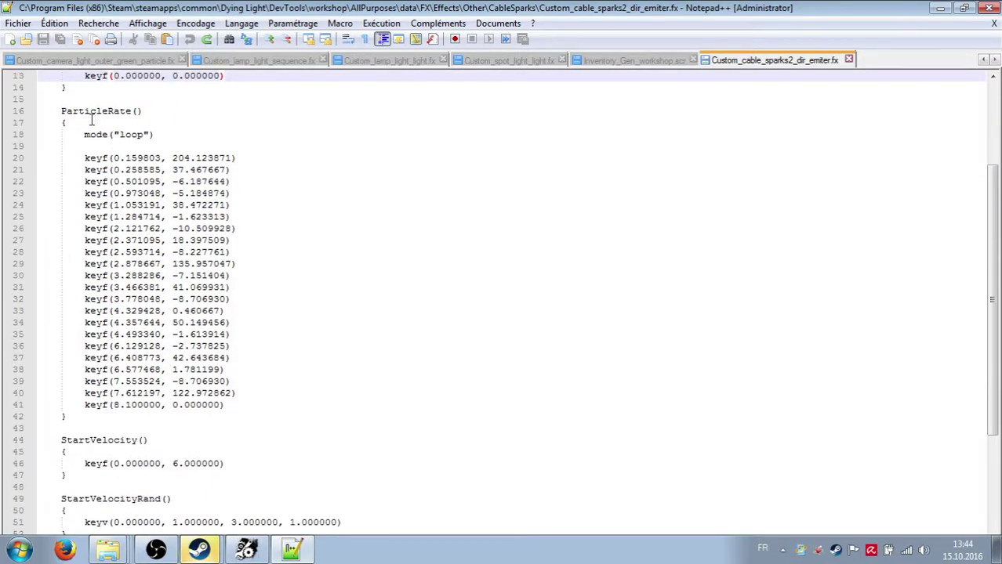
scroll(154, 158, up, 3)
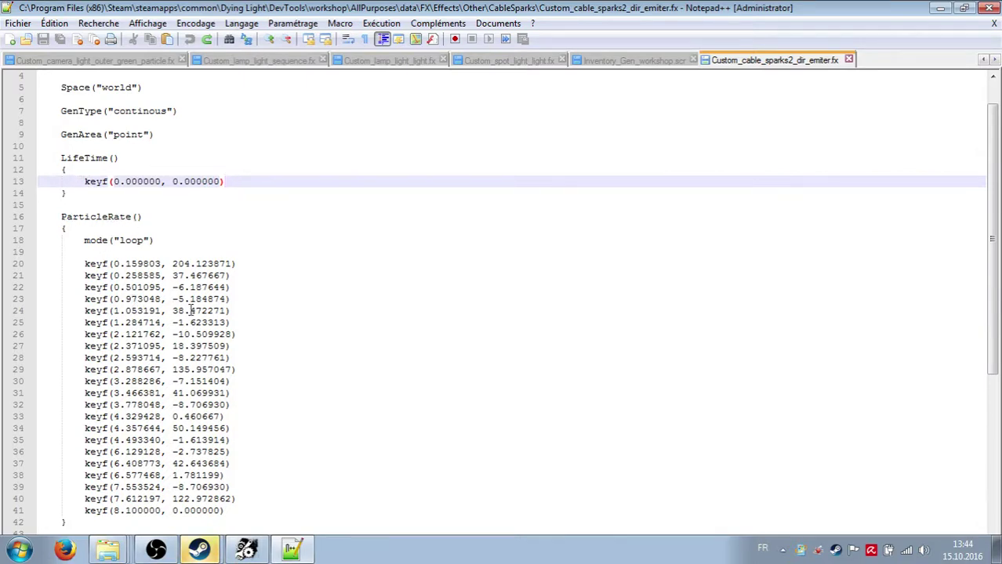
double_click(175, 181)
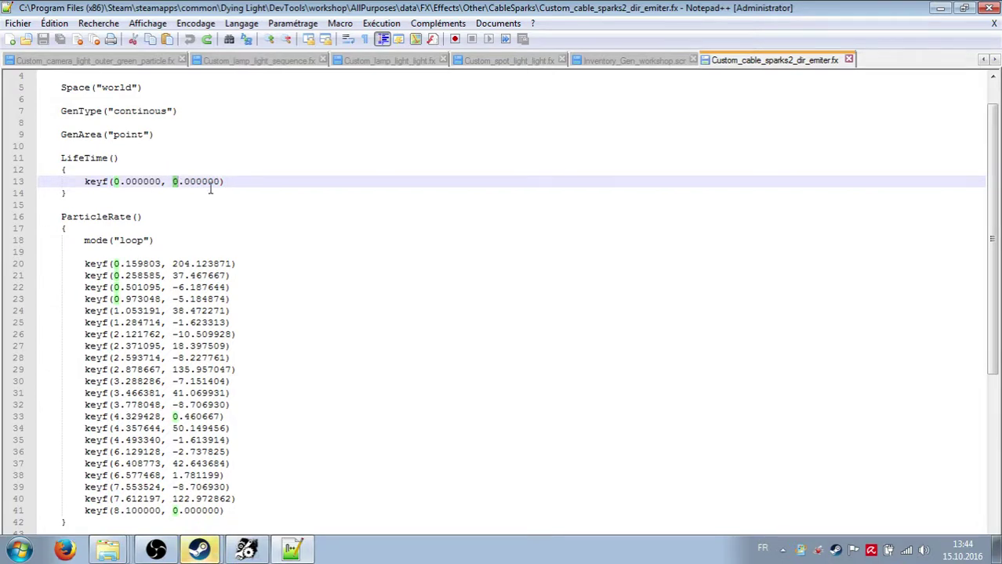
click(173, 265)
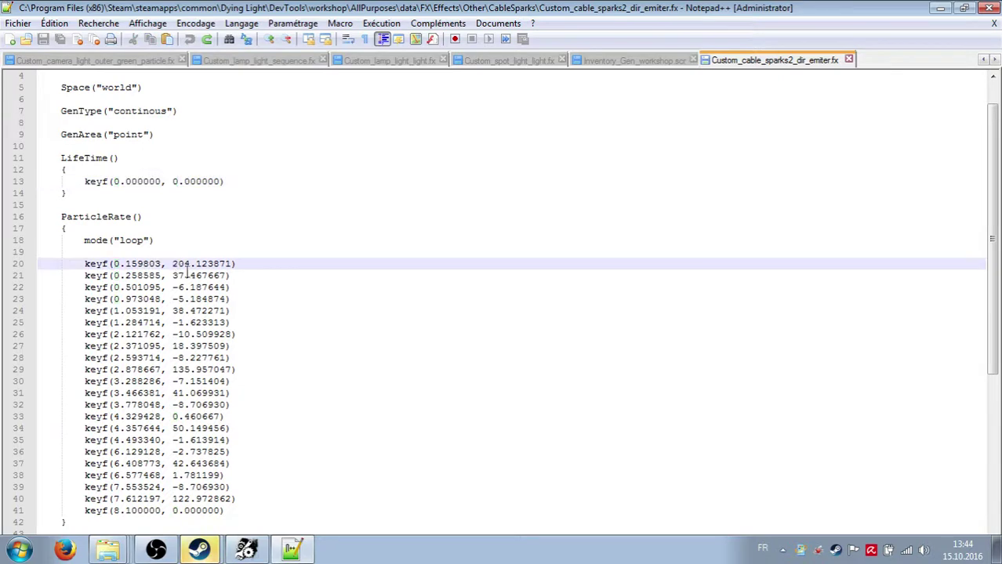
scroll(188, 270, down, 3)
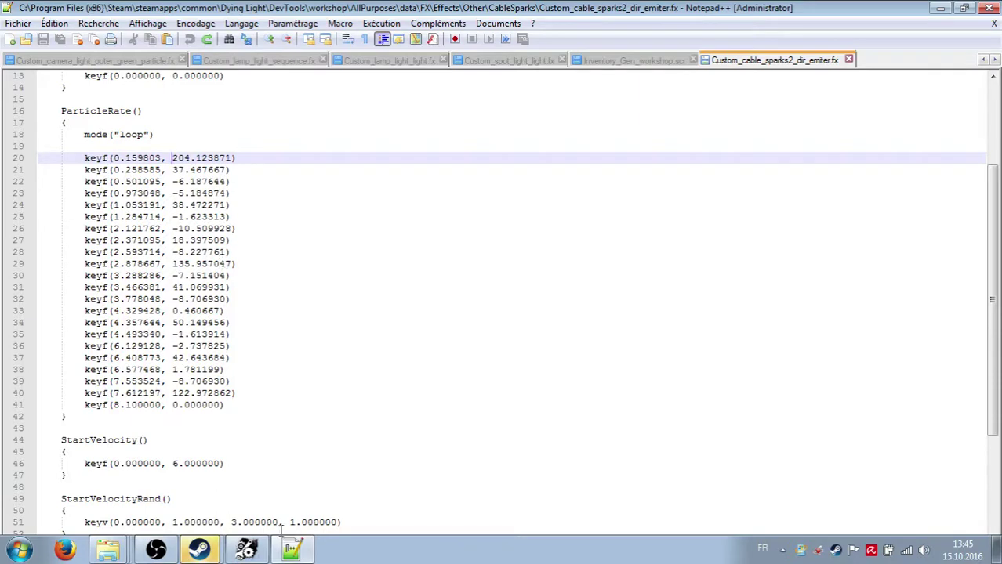
Compare the sparks effect in Dying Light Developer Tools with the first two ParticleRate key values in Notepad++
click(246, 549)
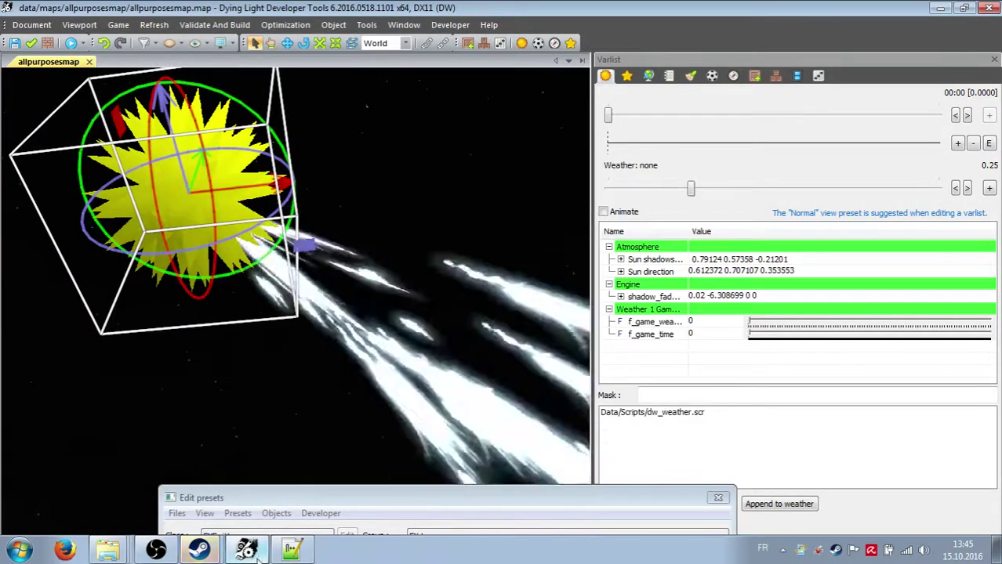
mouse_move(284, 553)
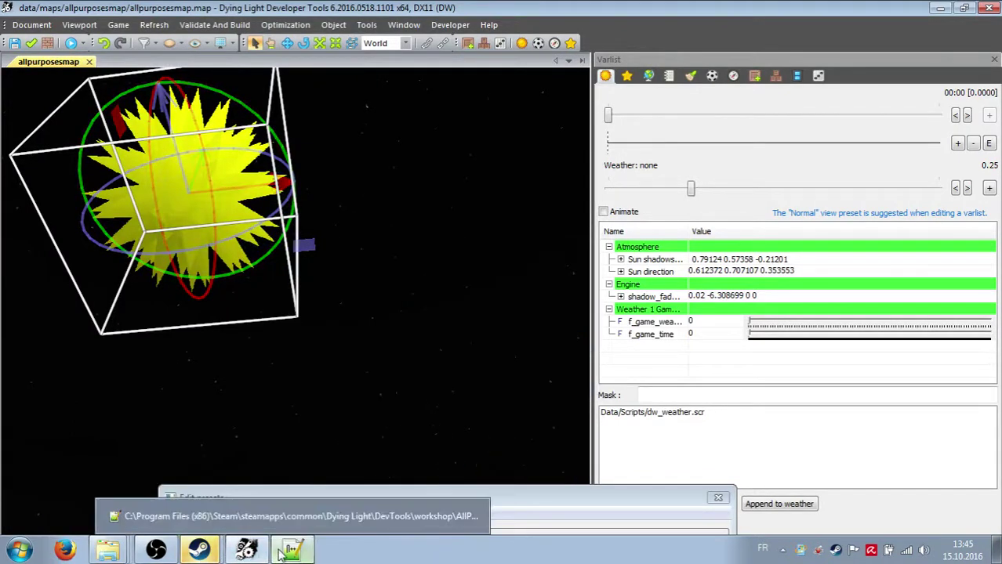
click(270, 517)
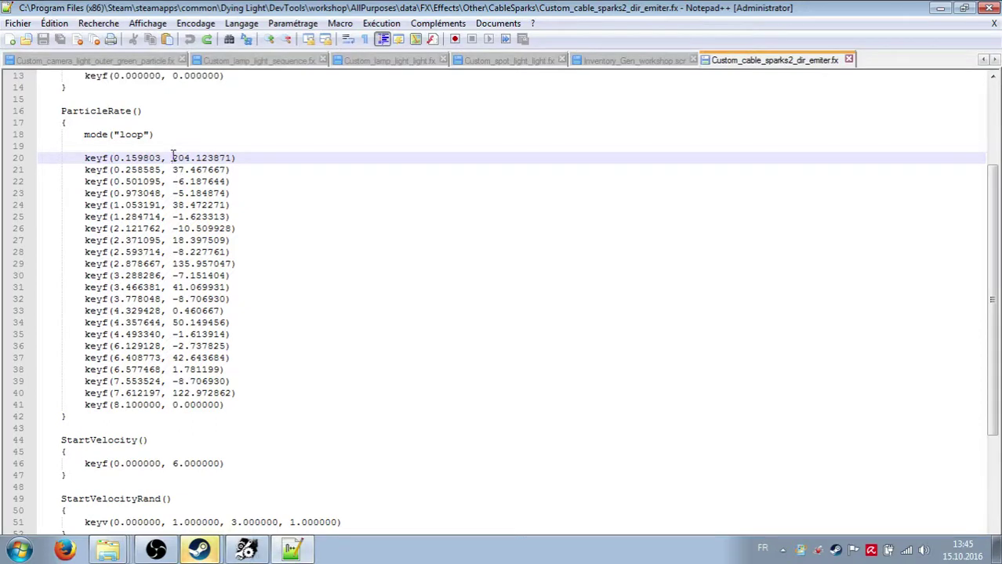
drag(172, 158, 232, 157)
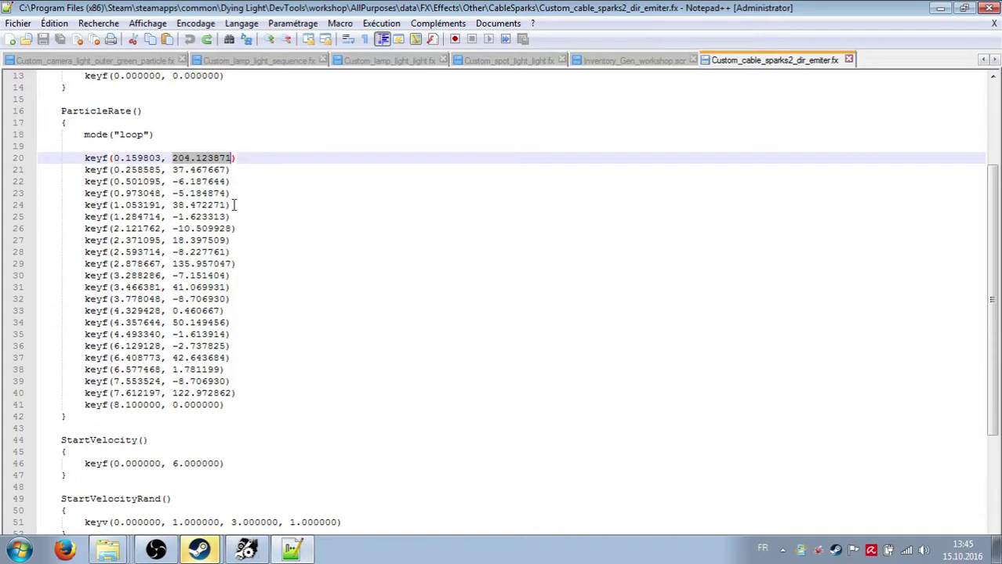
drag(172, 170, 218, 170)
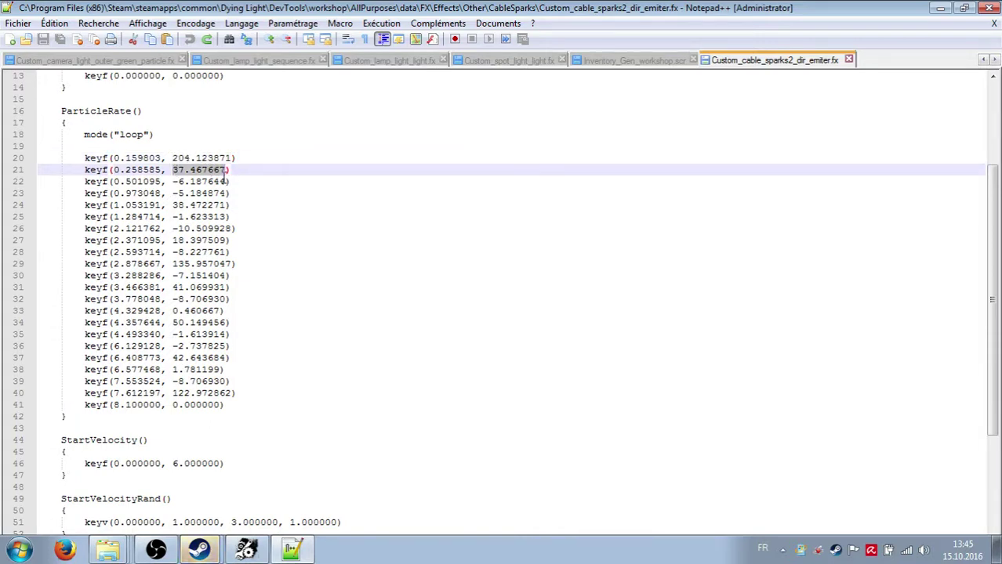
Copy the first ParticleRate key's value, 204.123871, over the value of the key at 0.258585
drag(174, 157, 233, 157)
key(ctrl+c)
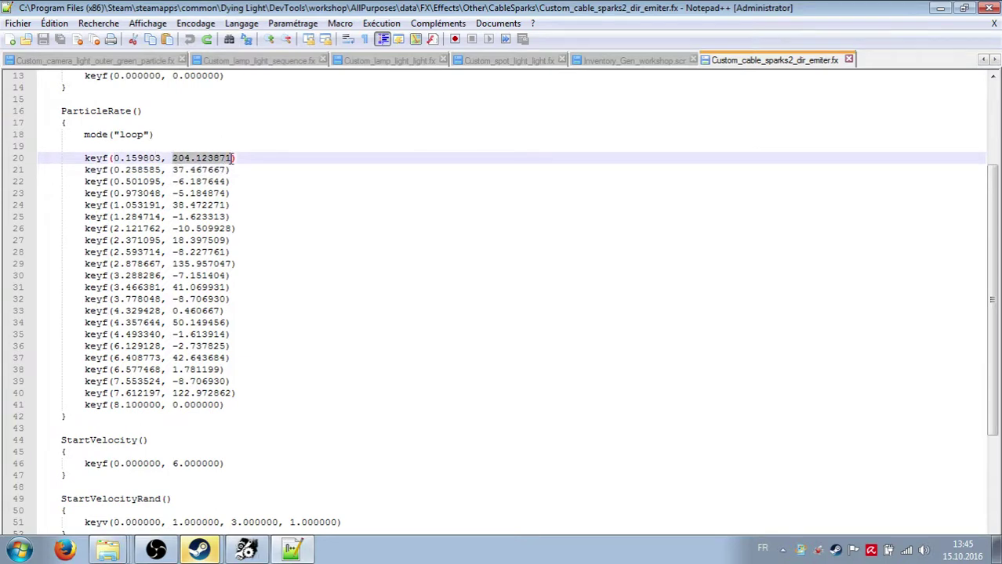
drag(174, 171, 228, 170)
key(ctrl+v)
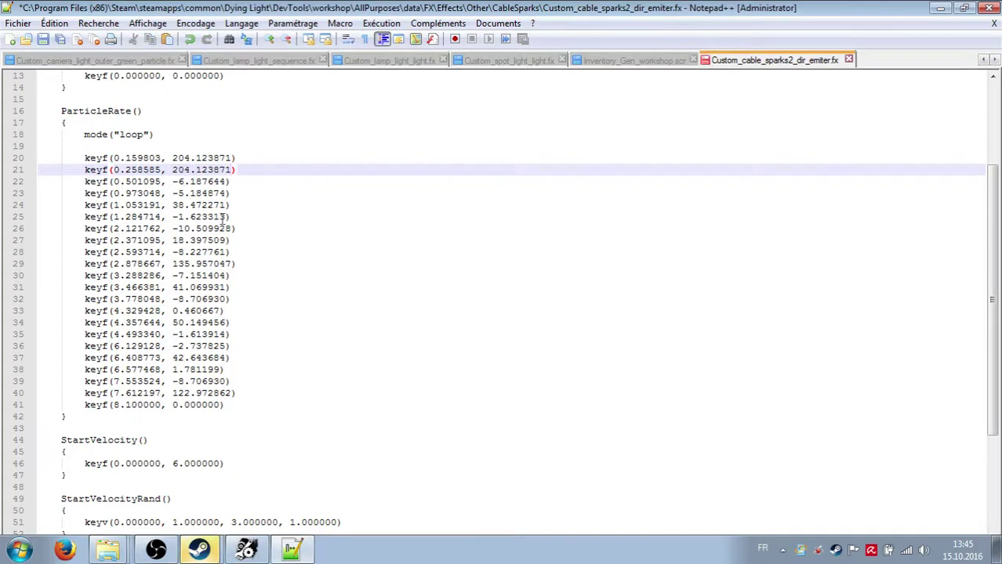
Set the values of the ParticleRate keys from 0.501095 through 2.371095 to 204.123871
scroll(231, 172, up, 2)
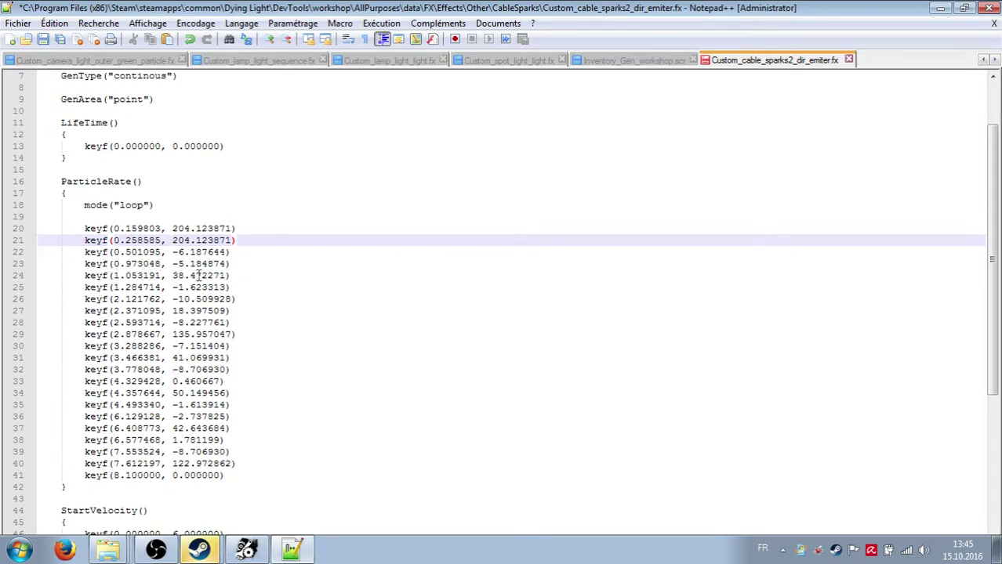
drag(172, 252, 224, 312)
key(ctrl+v)
key(ctrl+v)
key(ctrl+v)
key(ctrl+v)
key(ctrl+v)
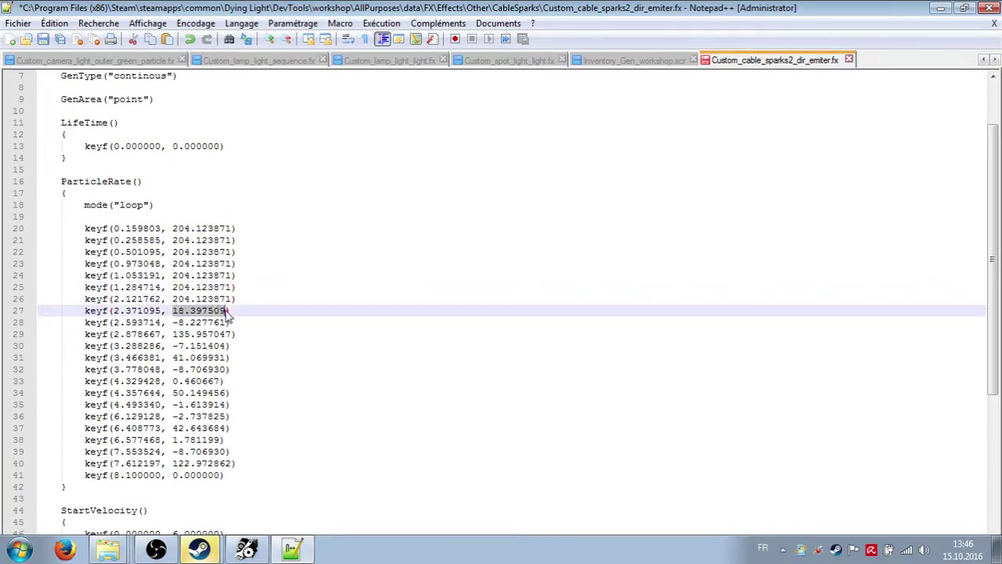
key(ctrl+v)
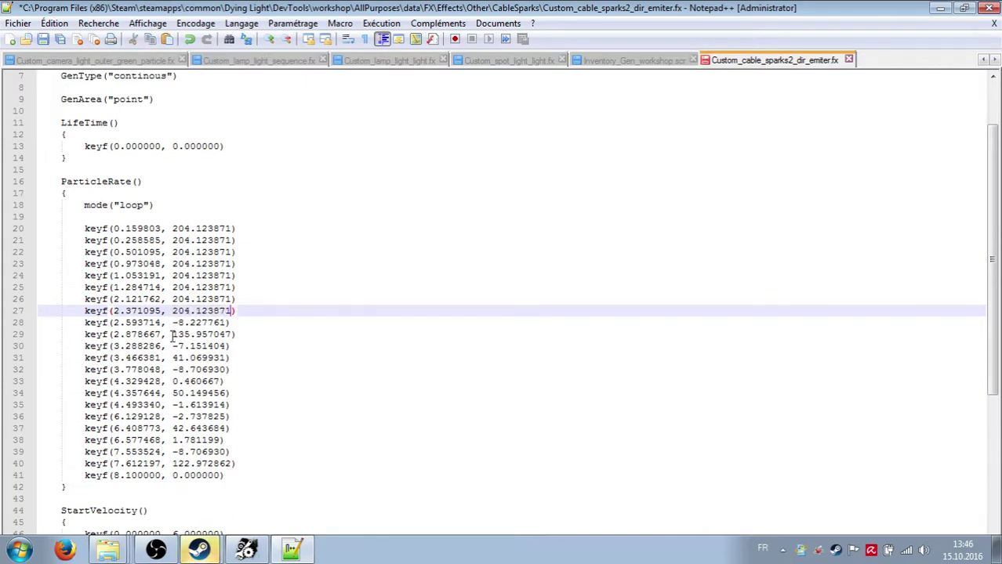
Set the ParticleRate keys at 3.466381, 4.357644 and 6.408773 to 204.123871 and save the file
drag(173, 358, 225, 360)
key(ctrl+v)
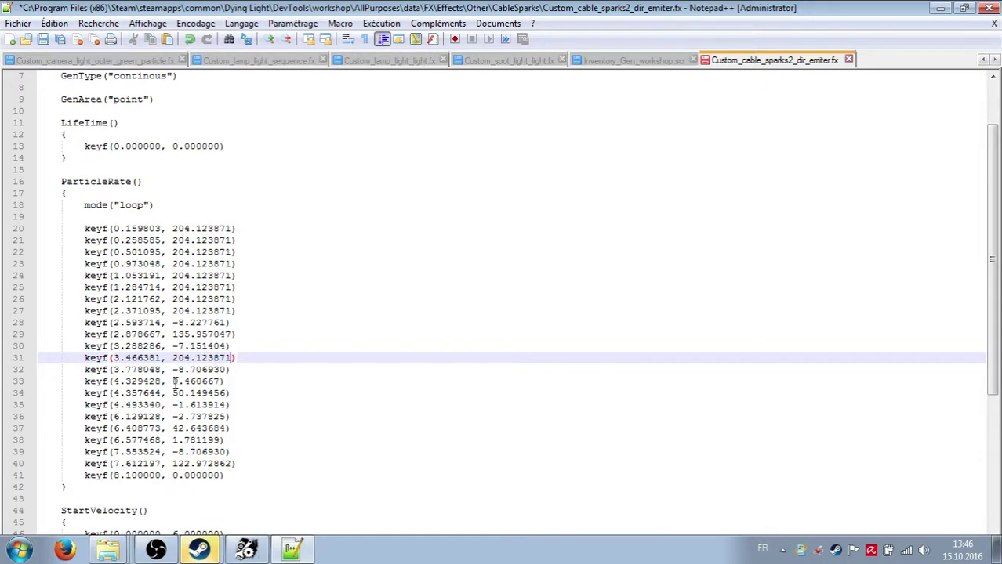
drag(173, 392, 237, 392)
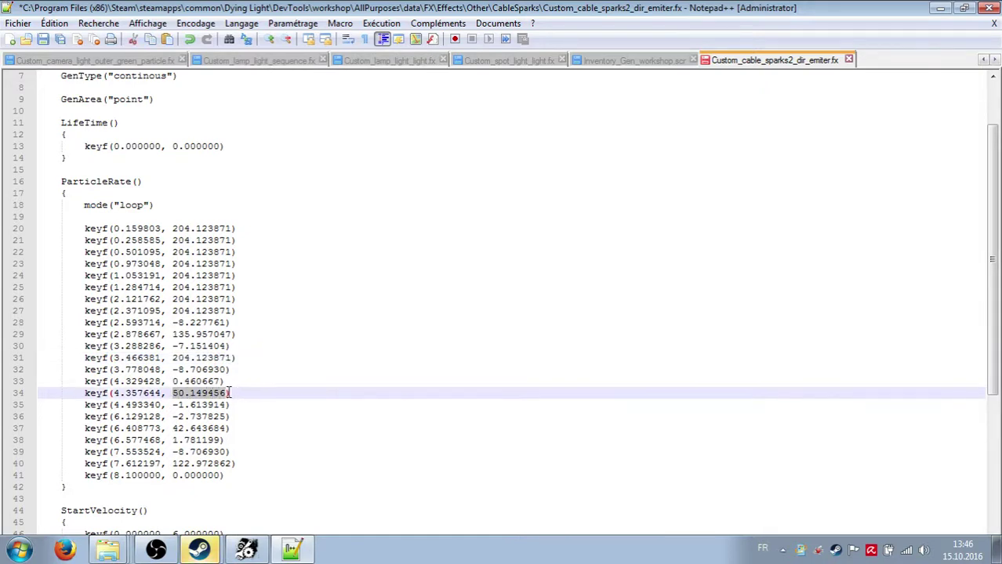
key(ctrl+v)
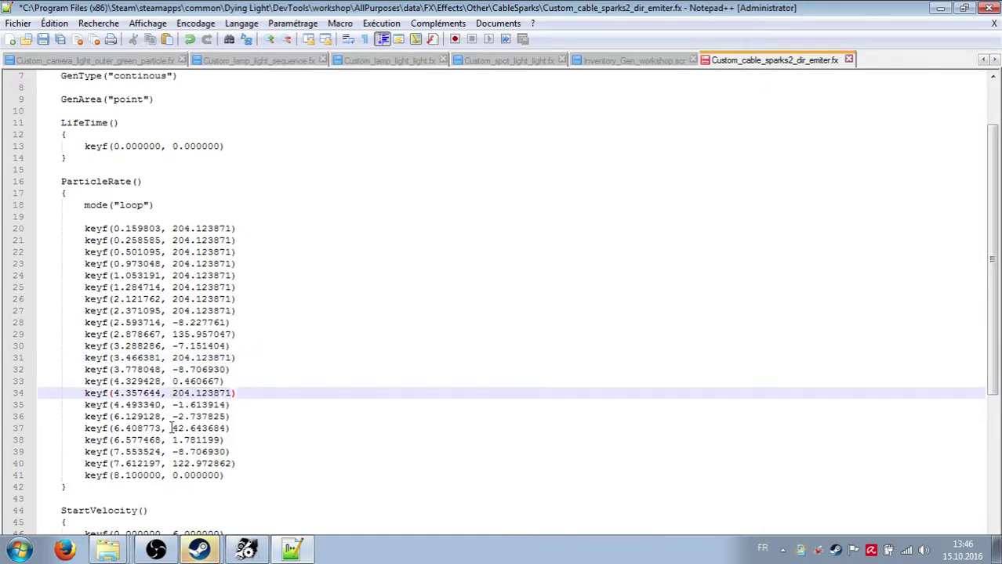
drag(172, 429, 225, 429)
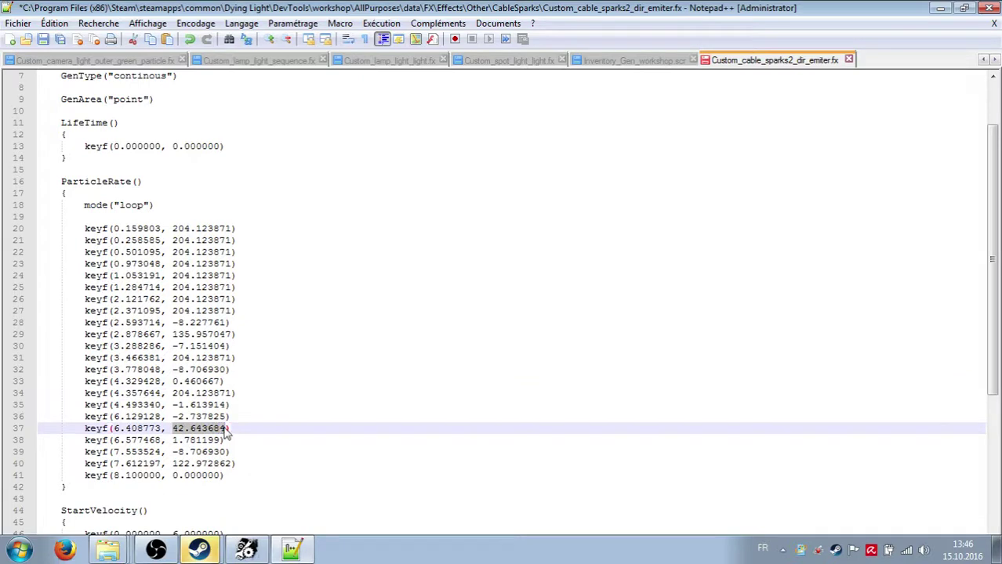
key(ctrl+v)
click(44, 40)
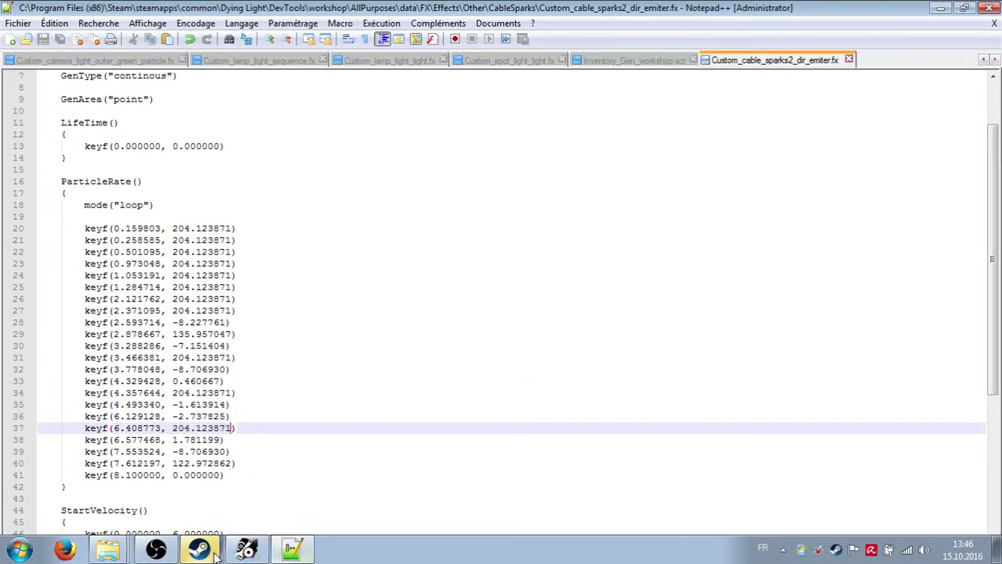
Switch to Dying Light Developer Tools and reload the FXs
mouse_move(217, 554)
mouse_move(246, 551)
click(246, 506)
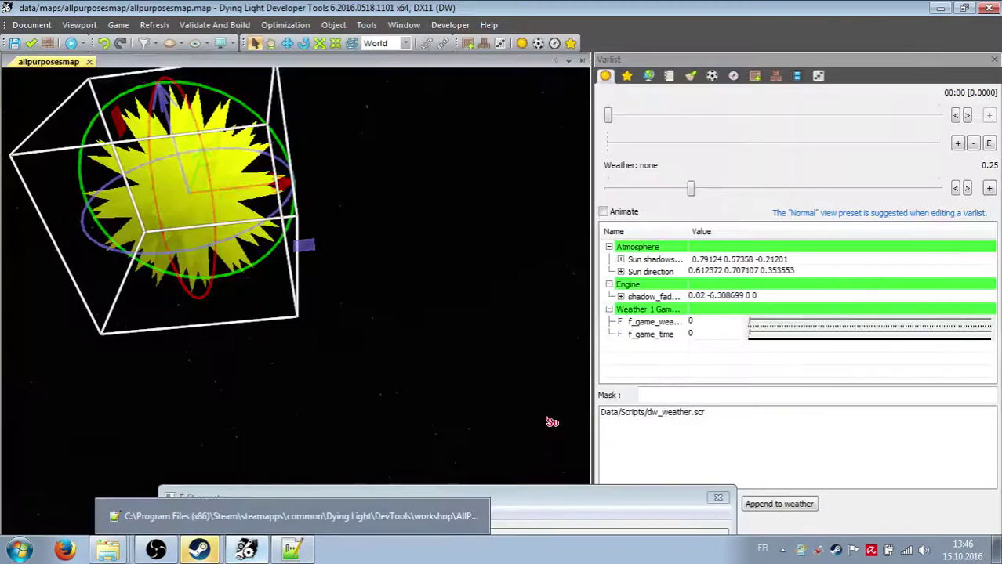
click(155, 25)
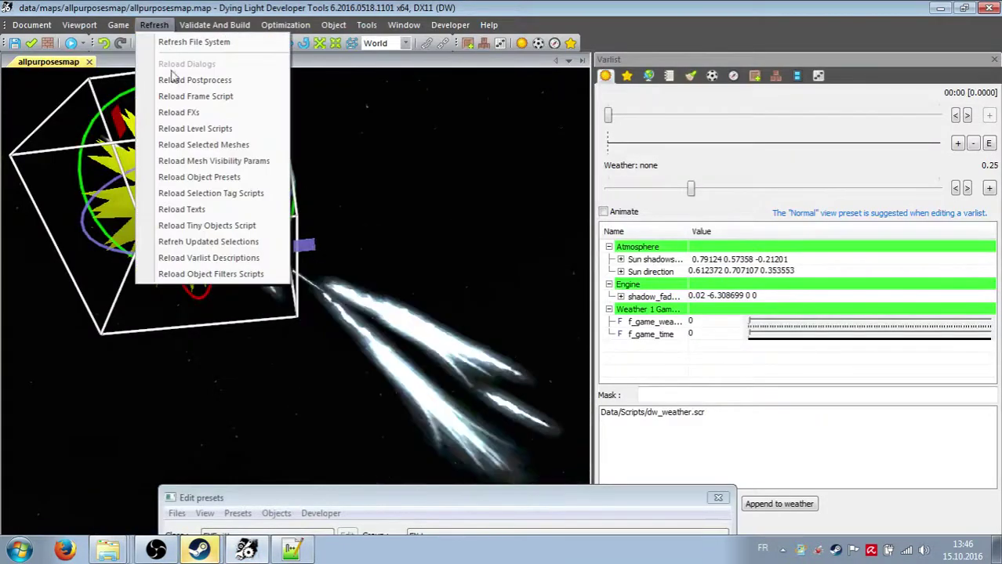
click(278, 110)
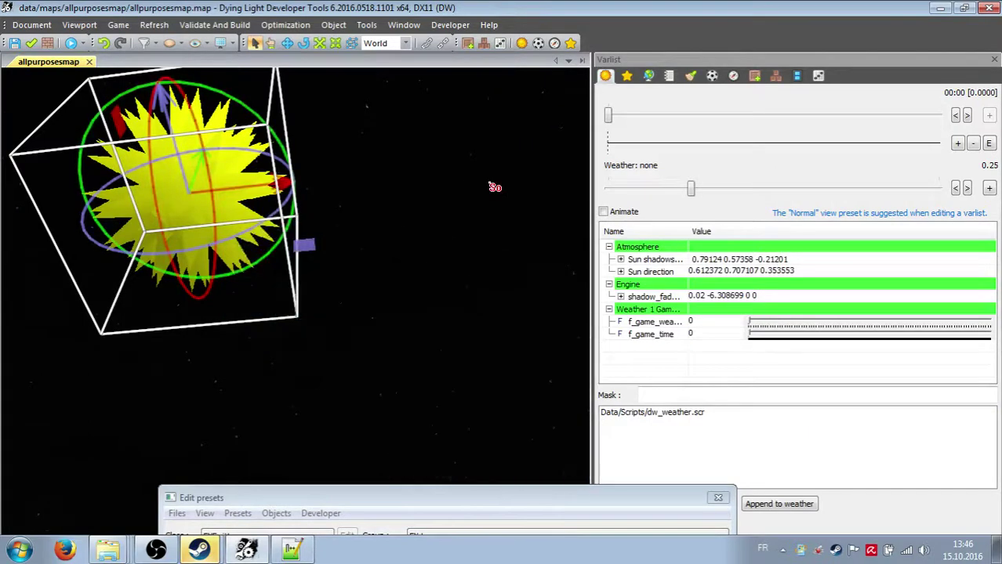
Restart the Custom_Sparks emitter's test by toggling bTest off and on, and view the sparks from farther away
key(w)
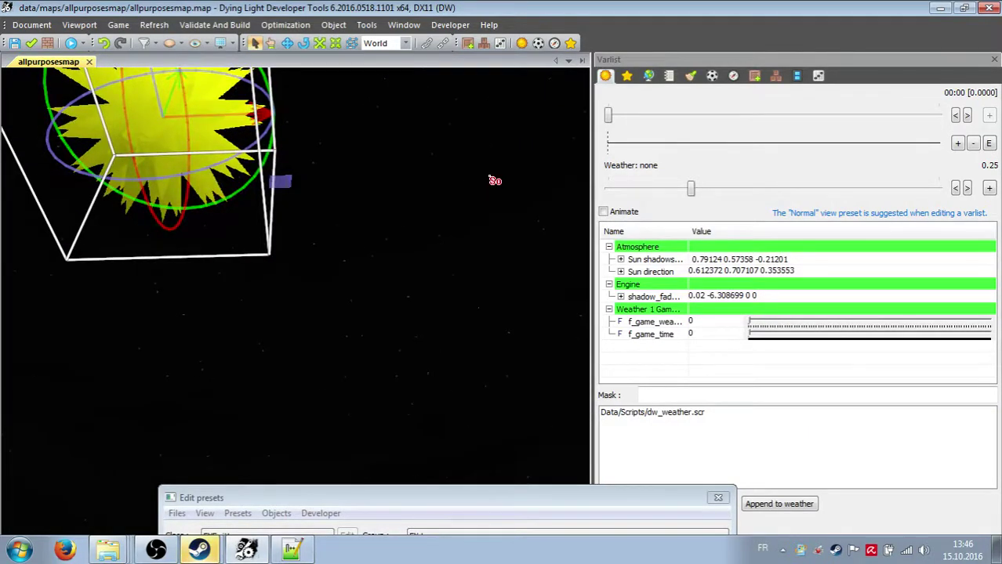
click(818, 76)
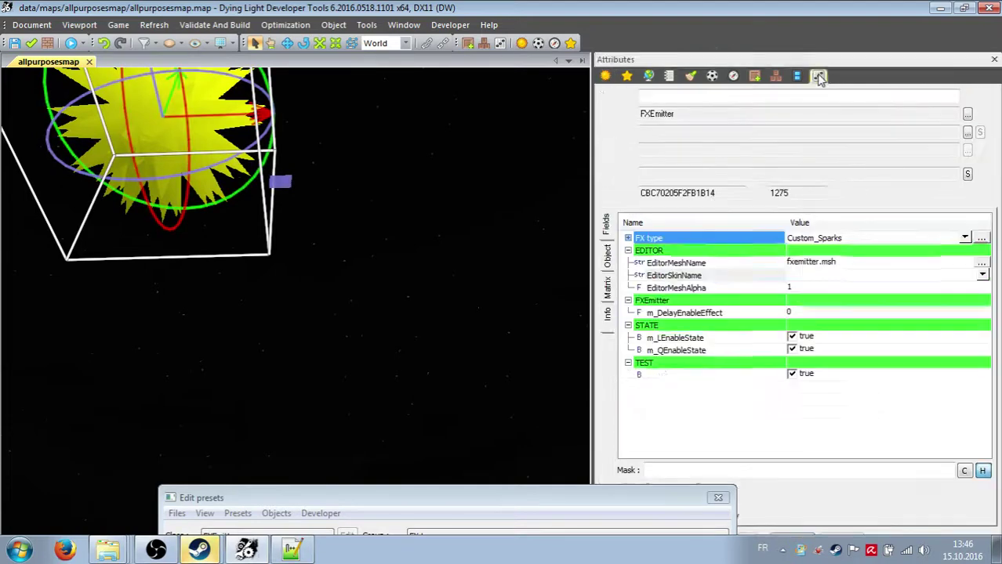
click(792, 375)
click(791, 374)
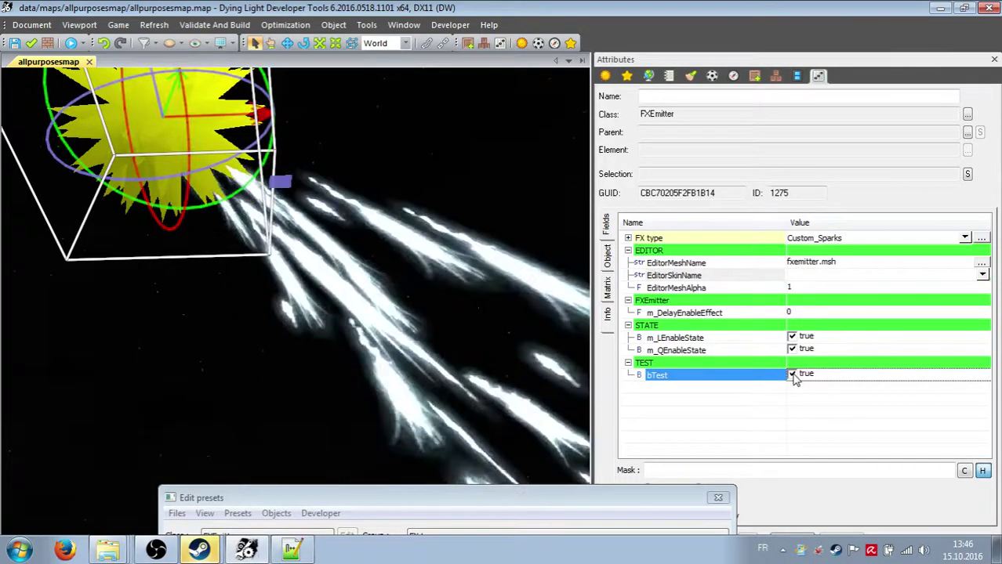
right_drag(422, 196, 422, 197)
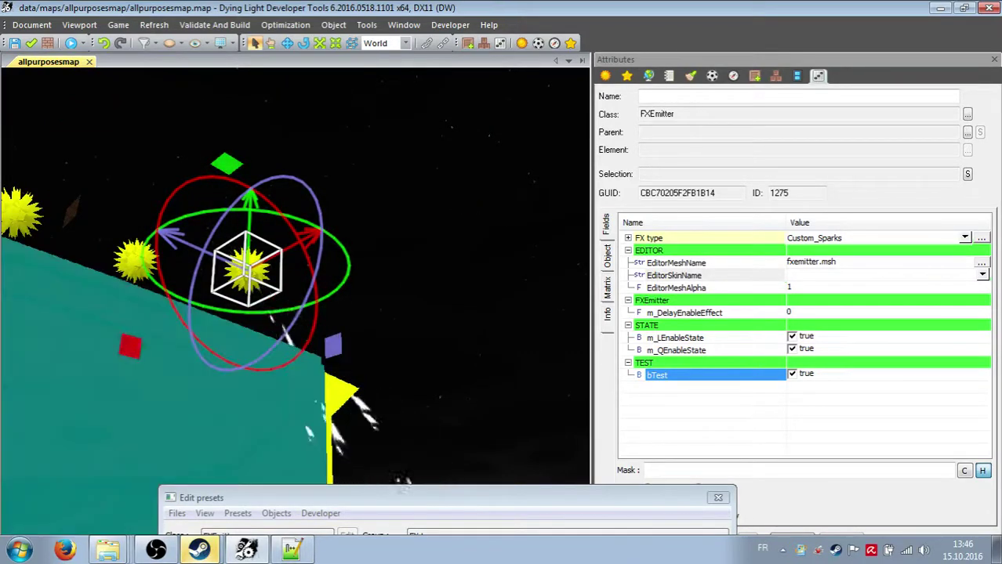
Switch back to Notepad++ and set the ParticleRate key at 3.778048 to 204.123871
click(291, 549)
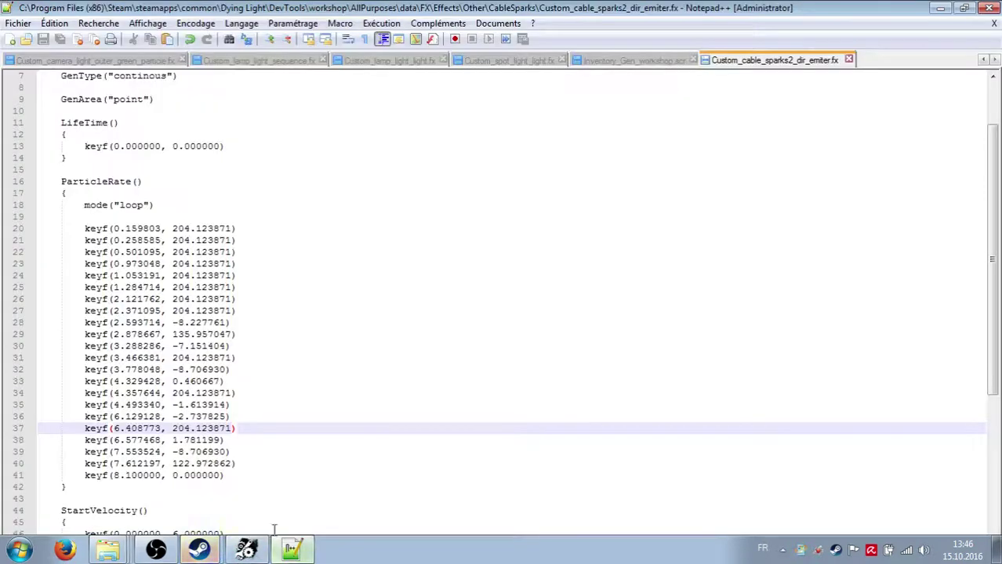
drag(173, 369, 227, 369)
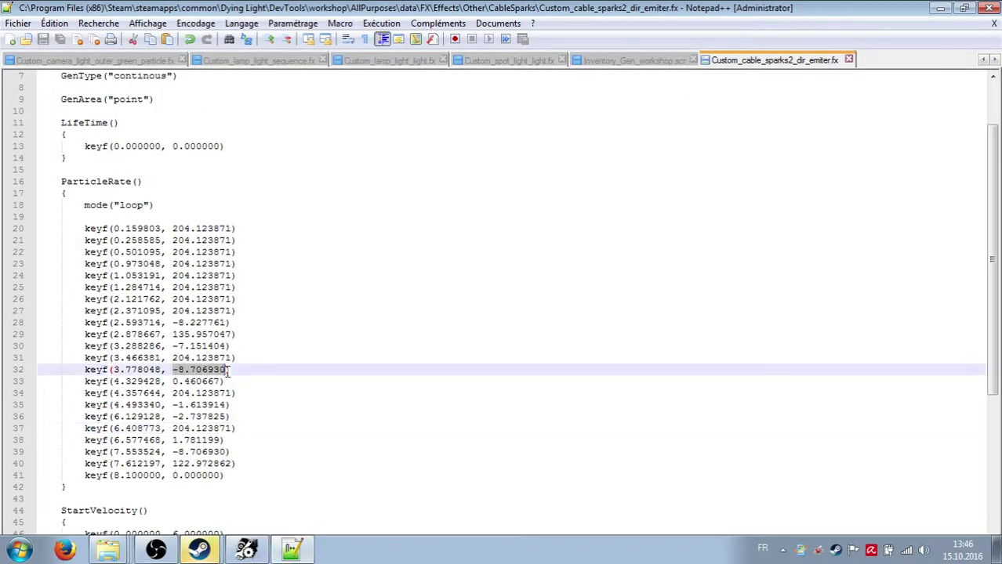
text(204.123871)
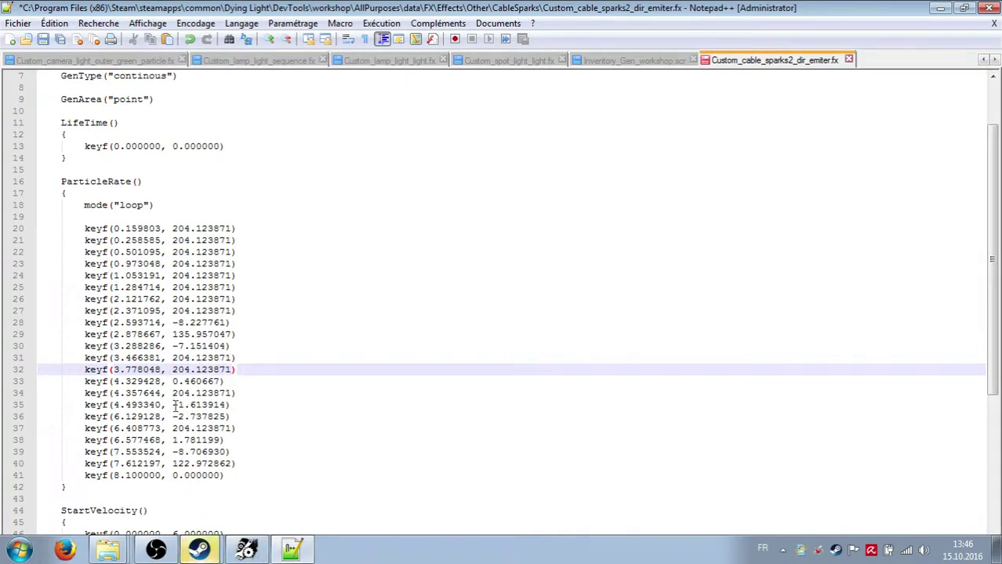
Copy 1.781199 from the 6.577468 ParticleRate key over the values at 4.493340, 6.129128, 7.553524 and 3.288286
drag(174, 440, 203, 440)
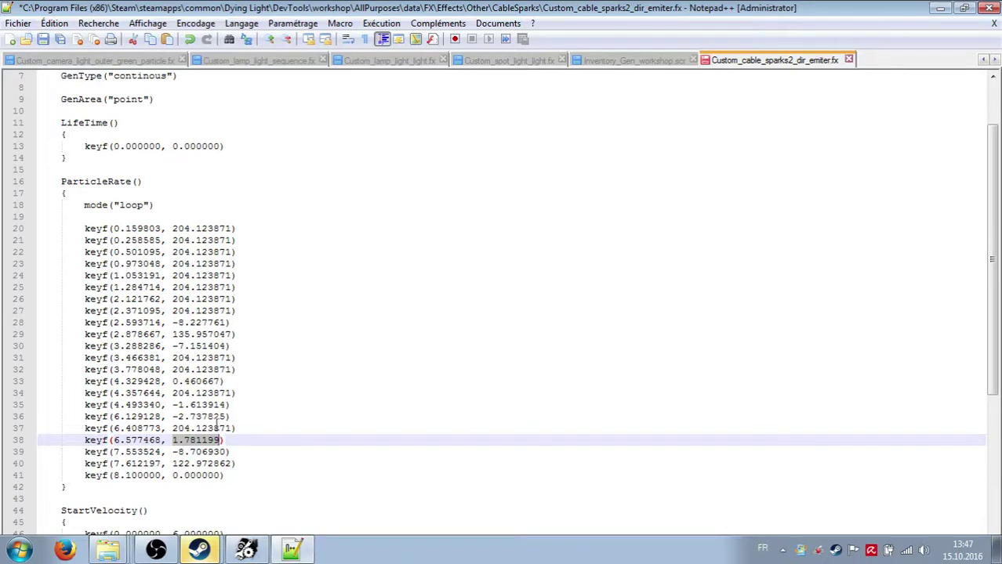
drag(173, 404, 224, 406)
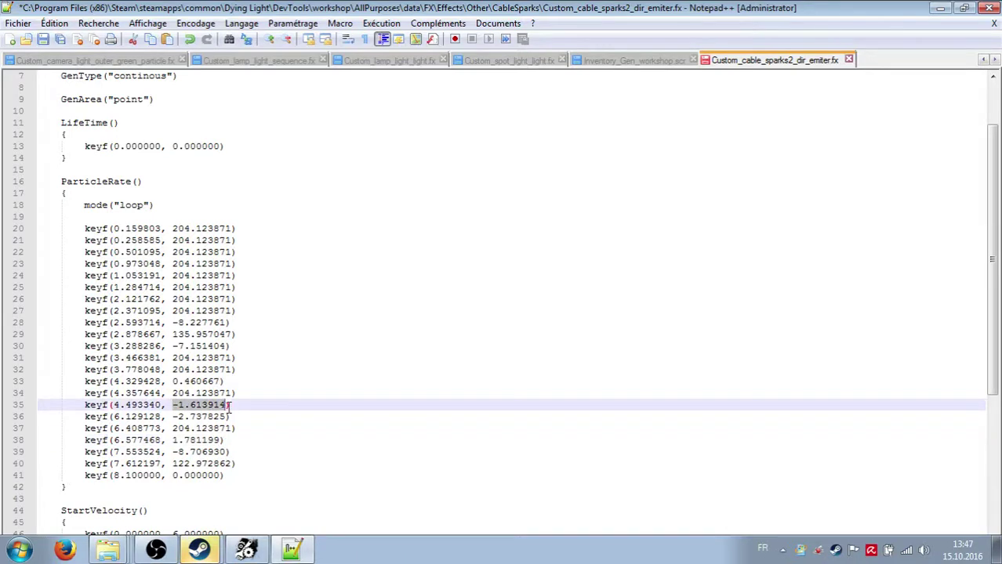
text(1.781199)
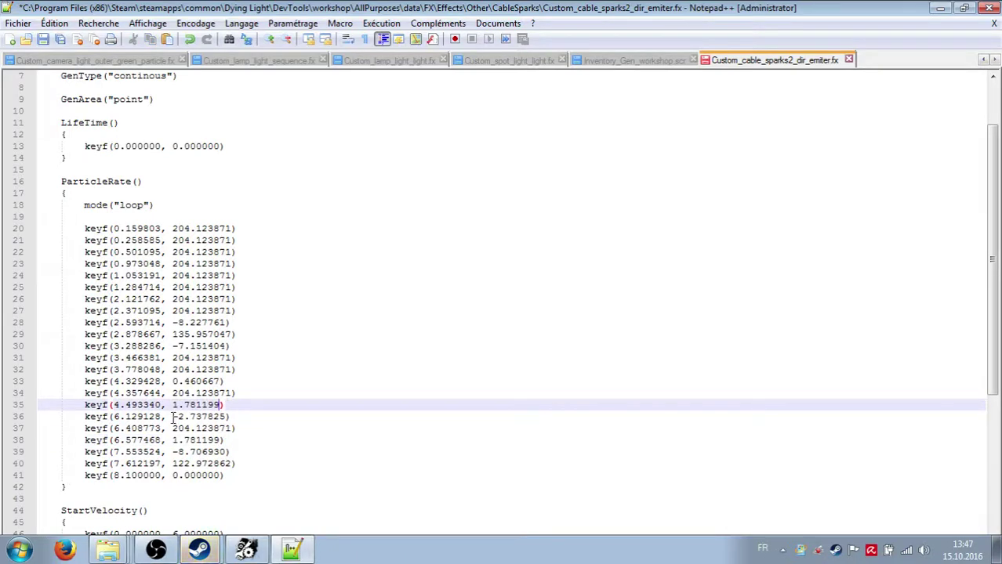
drag(173, 416, 224, 418)
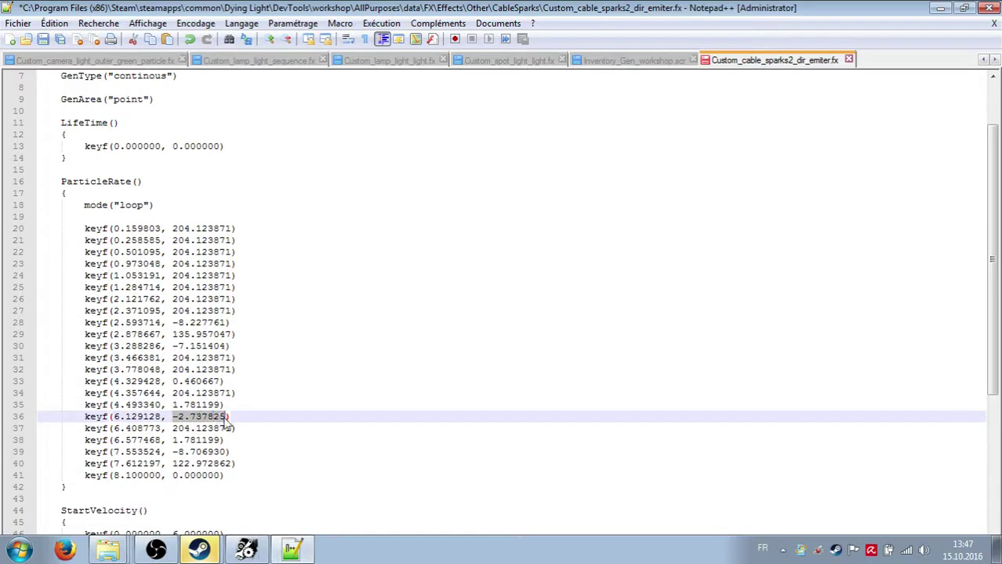
text(1.781199)
drag(173, 453, 208, 453)
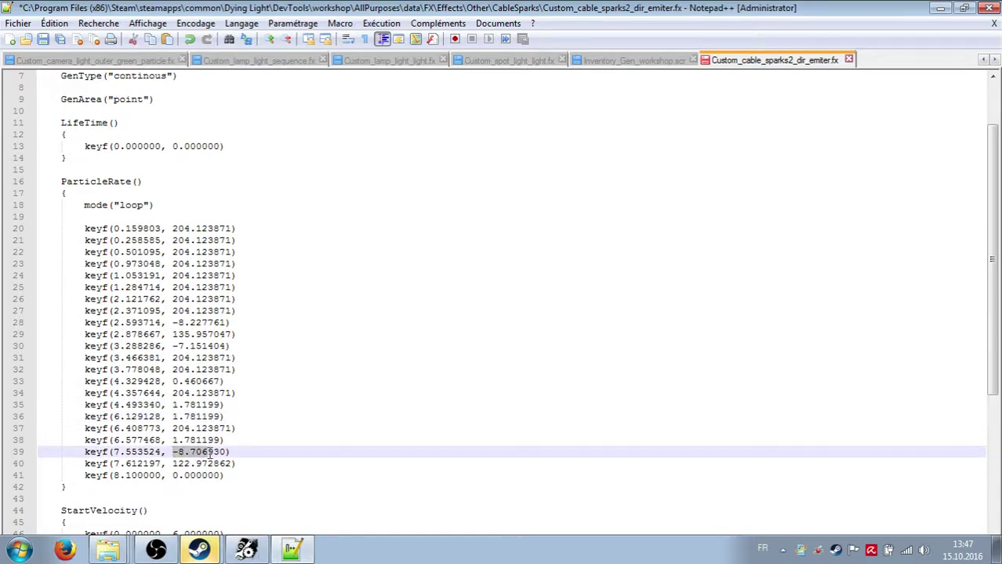
text(1.781199)
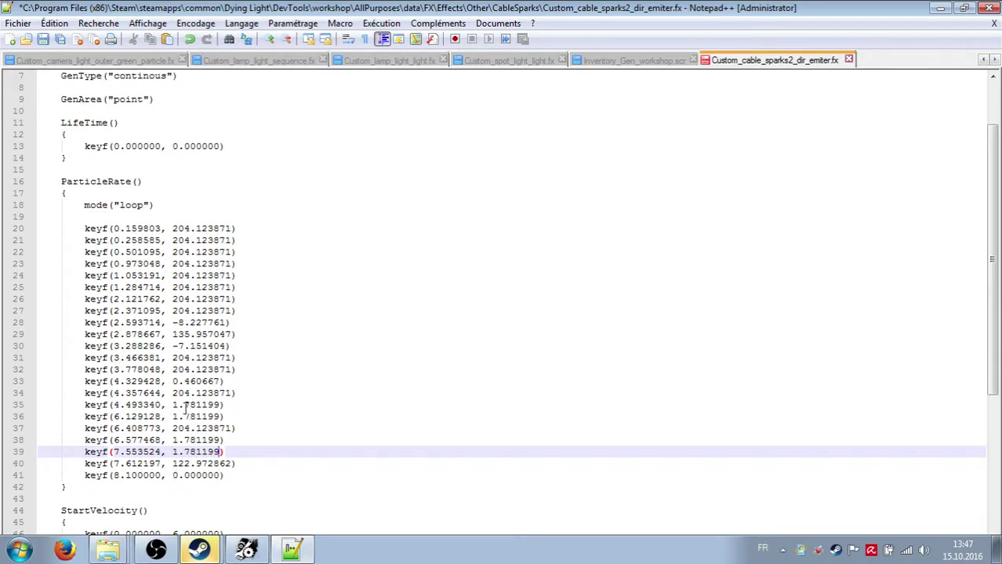
drag(173, 345, 226, 346)
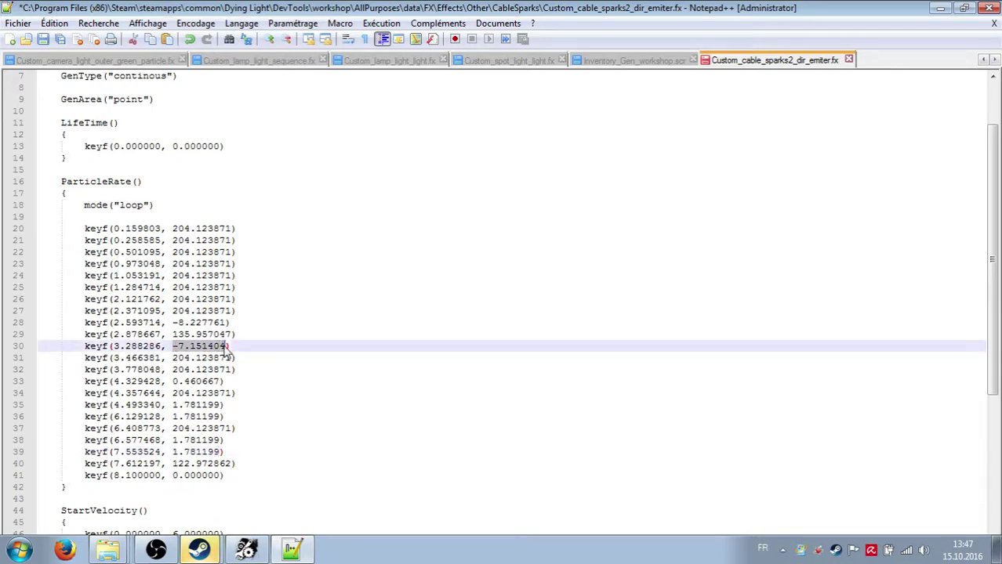
text(1.781199)
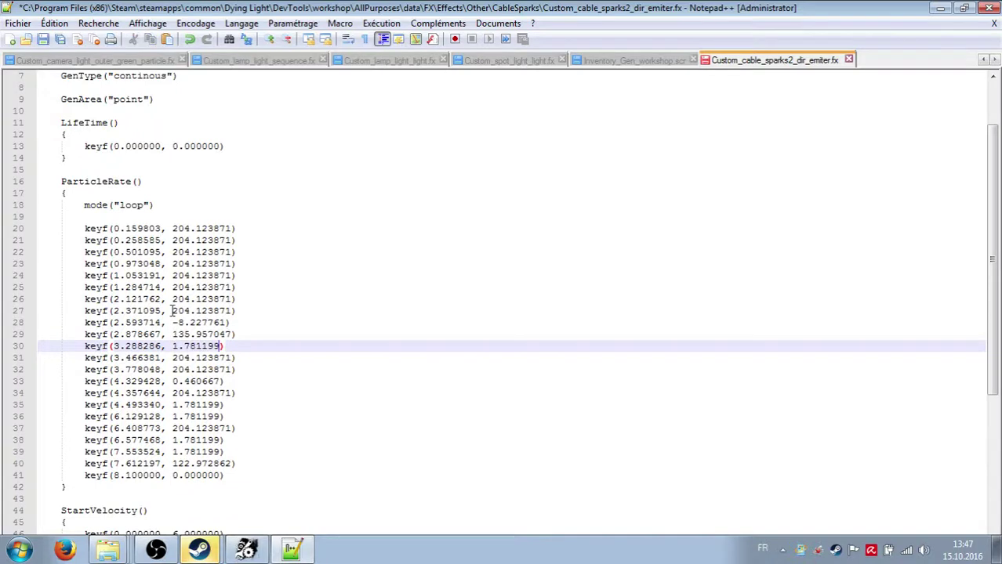
Copy 204.123871 from the 2.371095 ParticleRate key over the values at 2.593714, 4.493340 and 6.577468, and save the file
drag(172, 310, 214, 313)
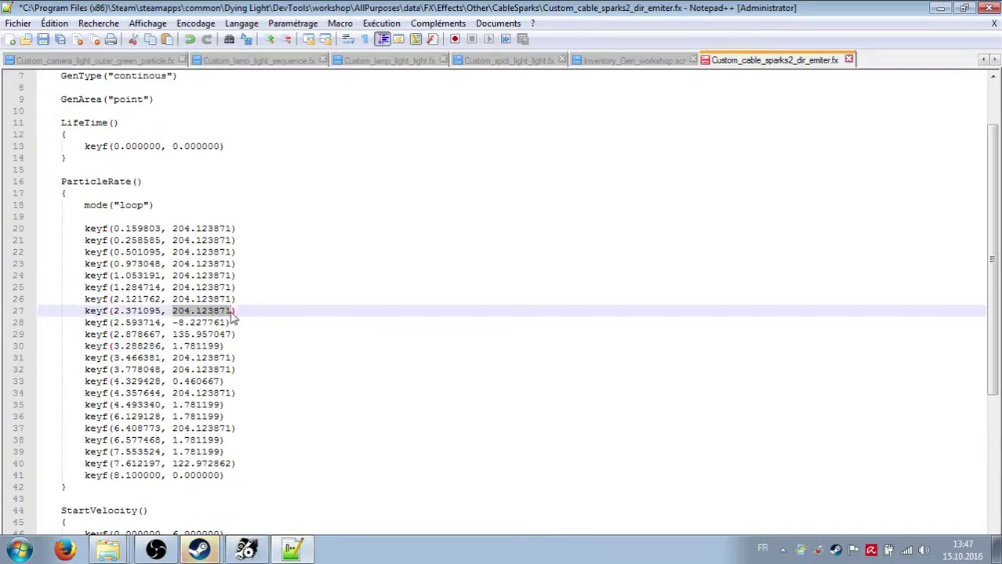
drag(171, 323, 225, 323)
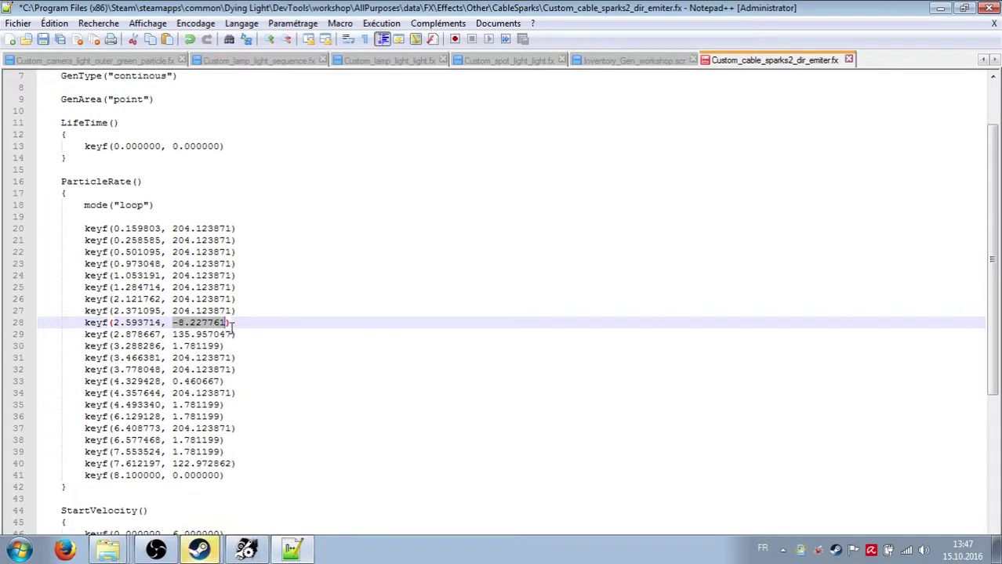
drag(172, 311, 234, 311)
key(ctrl+c)
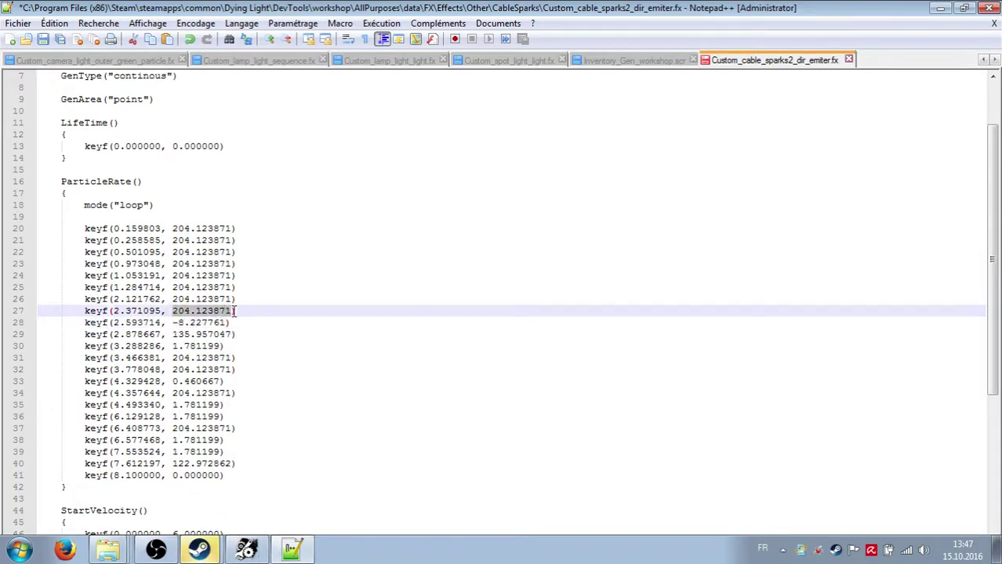
drag(172, 323, 225, 326)
key(ctrl+v)
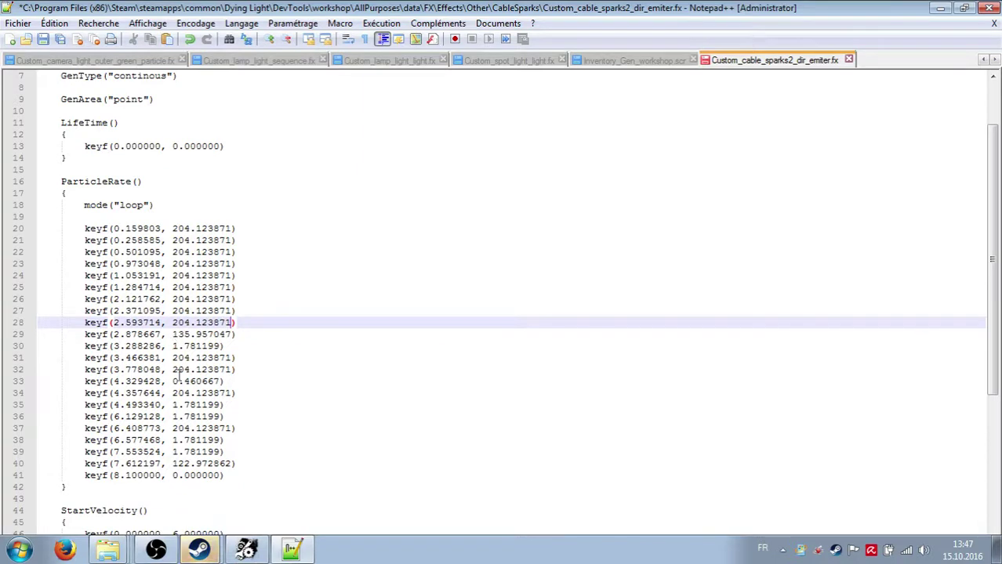
drag(171, 404, 224, 415)
key(ctrl+v)
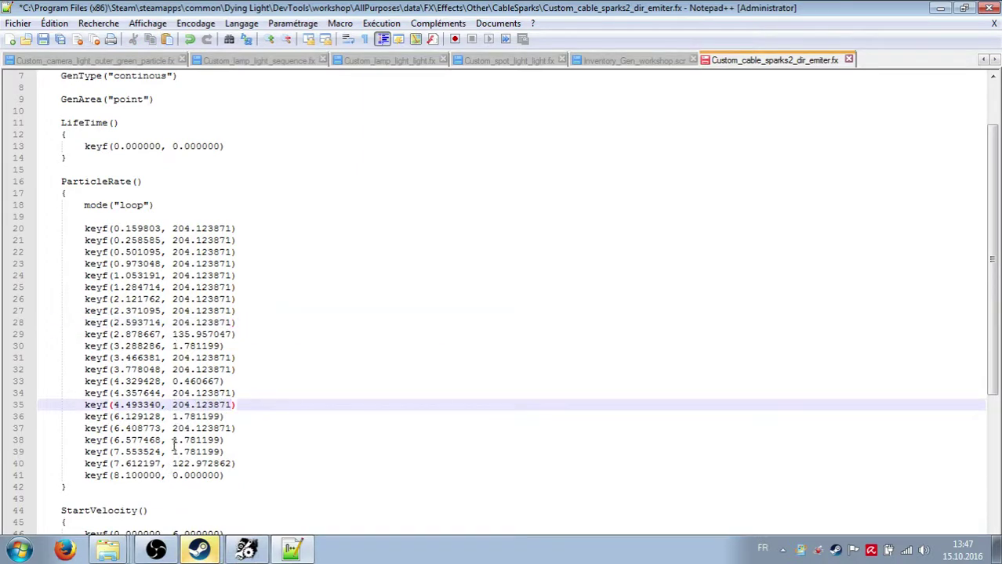
drag(173, 439, 223, 439)
key(ctrl+v)
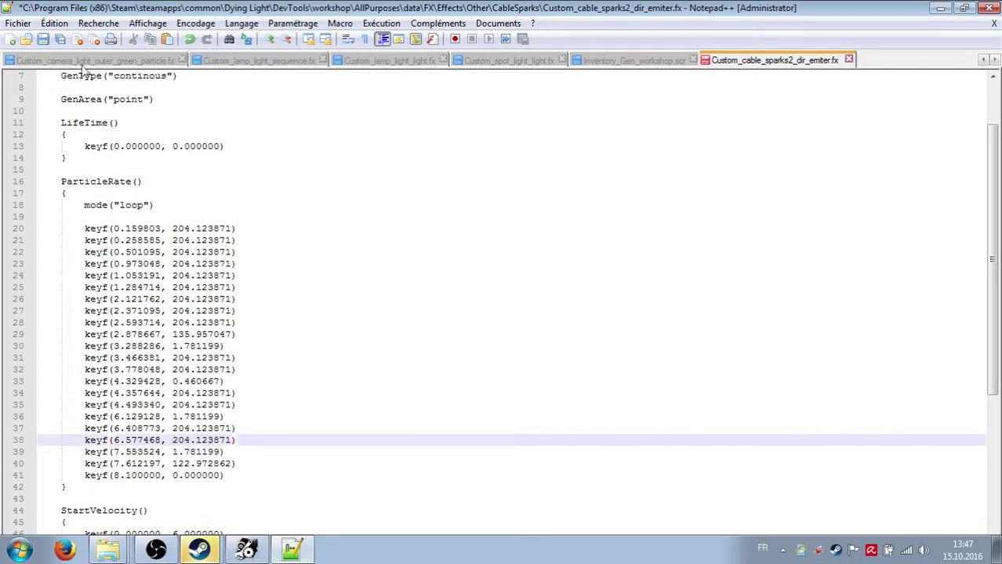
click(43, 39)
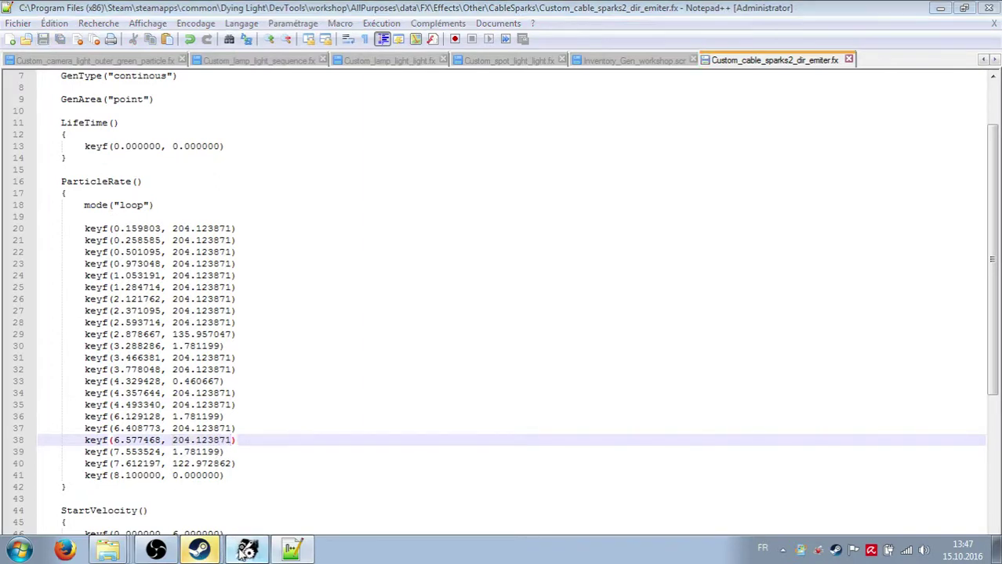
Switch to Dying Light Developer Tools, reload the FXs and restart the Custom_Sparks emitter's test by toggling bTest off and on
click(200, 549)
click(155, 26)
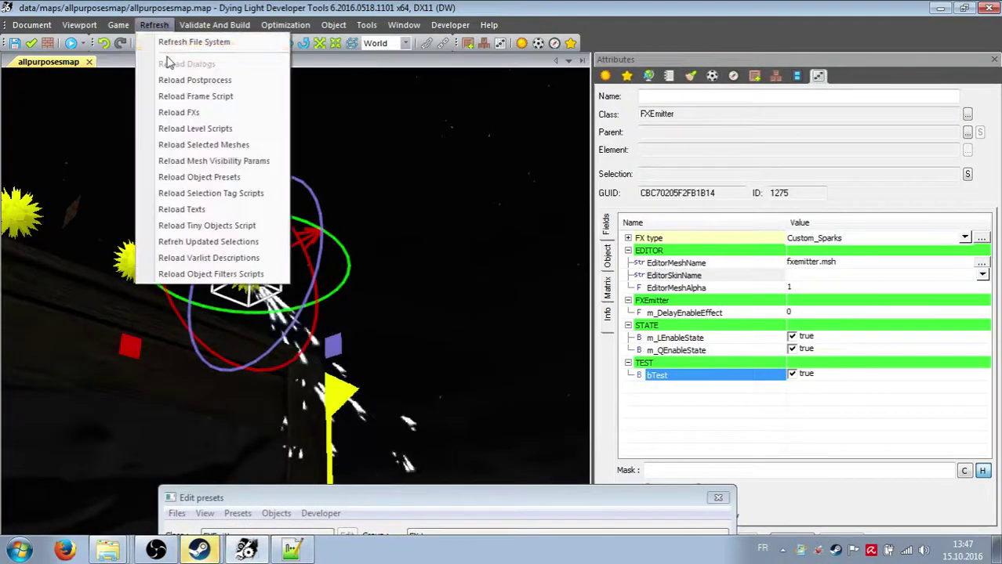
click(188, 116)
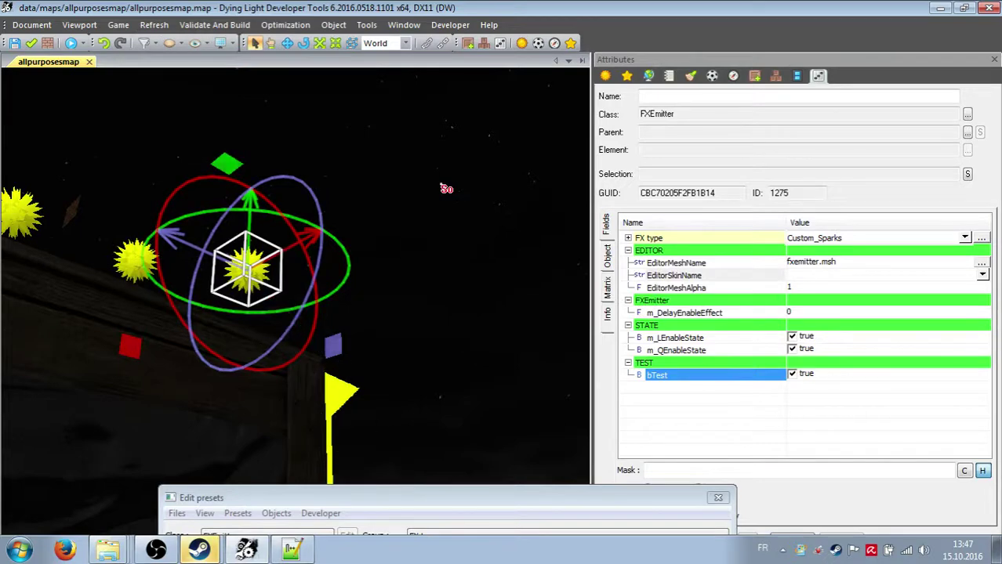
click(792, 375)
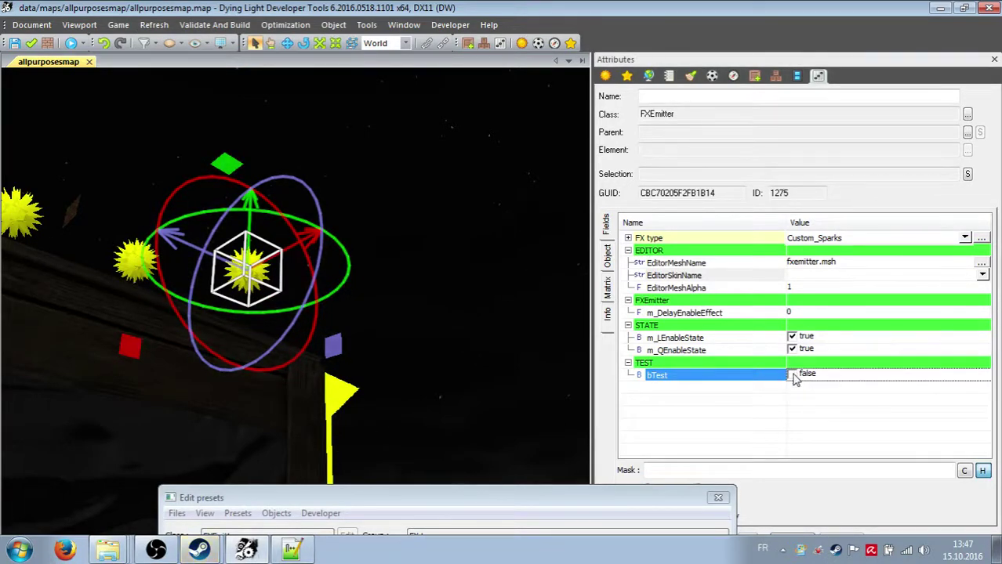
click(793, 374)
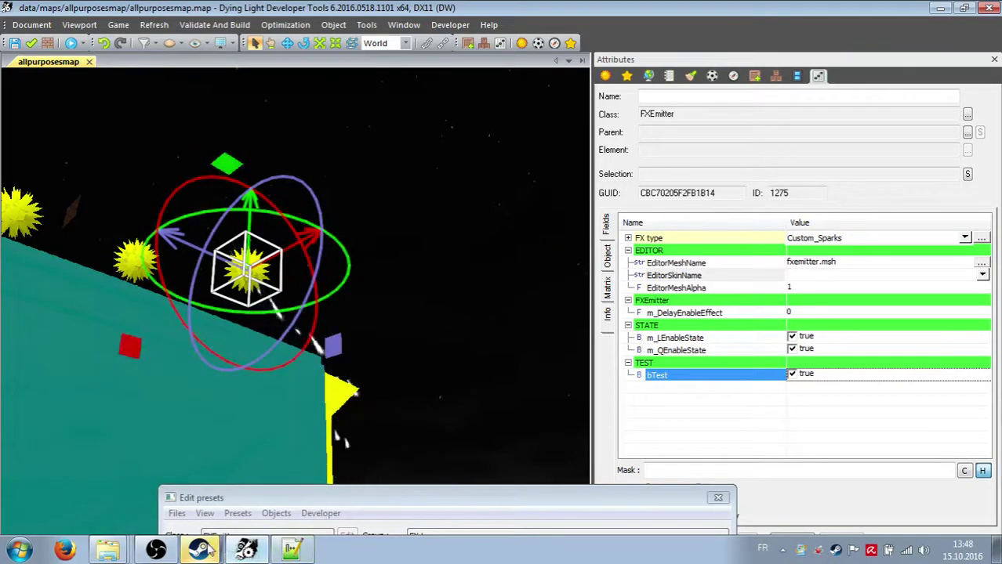
mouse_move(202, 550)
click(205, 519)
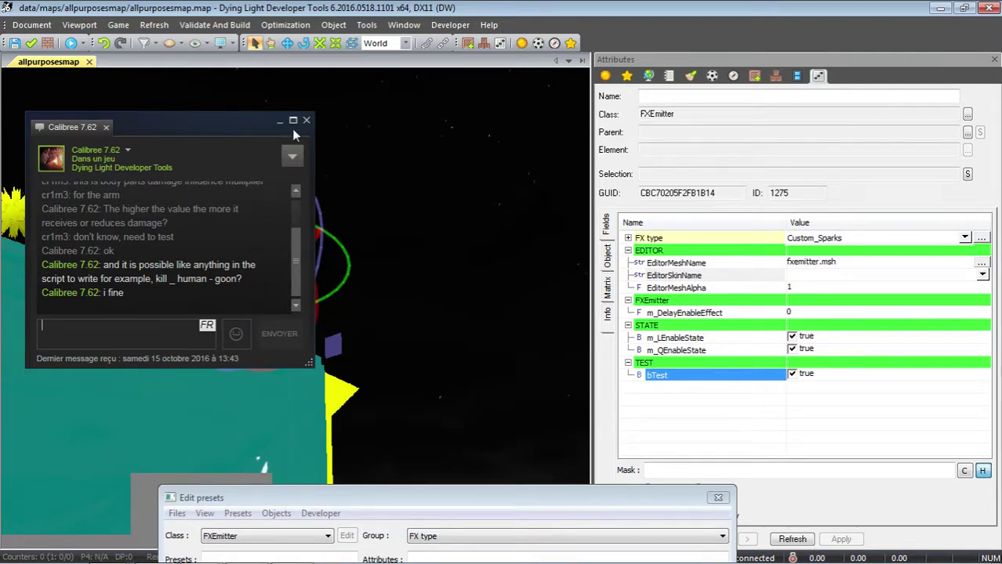
click(521, 8)
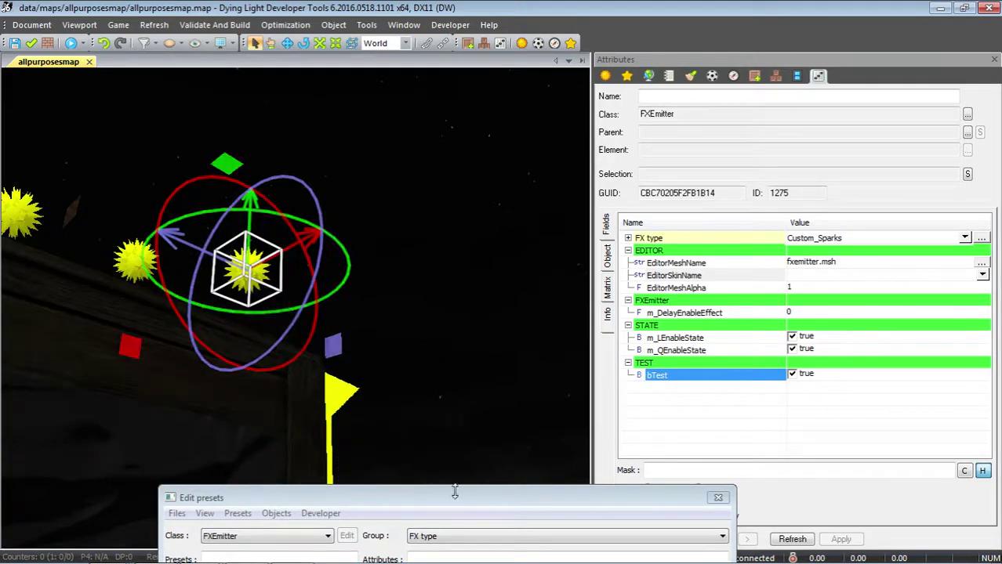
Switch to Notepad++, set the last value of the emitter's Direction key to 20.000000 and save the file
mouse_move(171, 553)
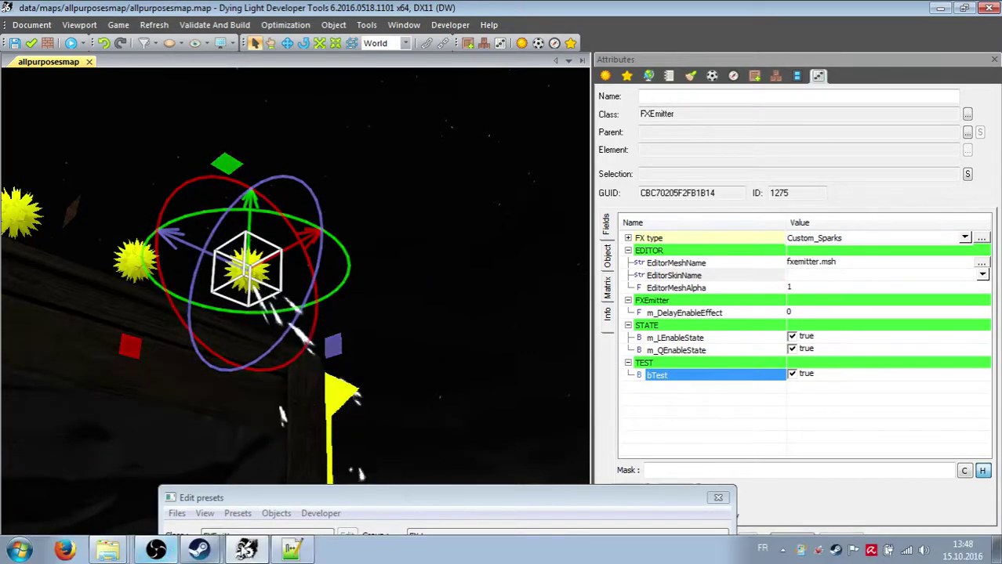
click(292, 550)
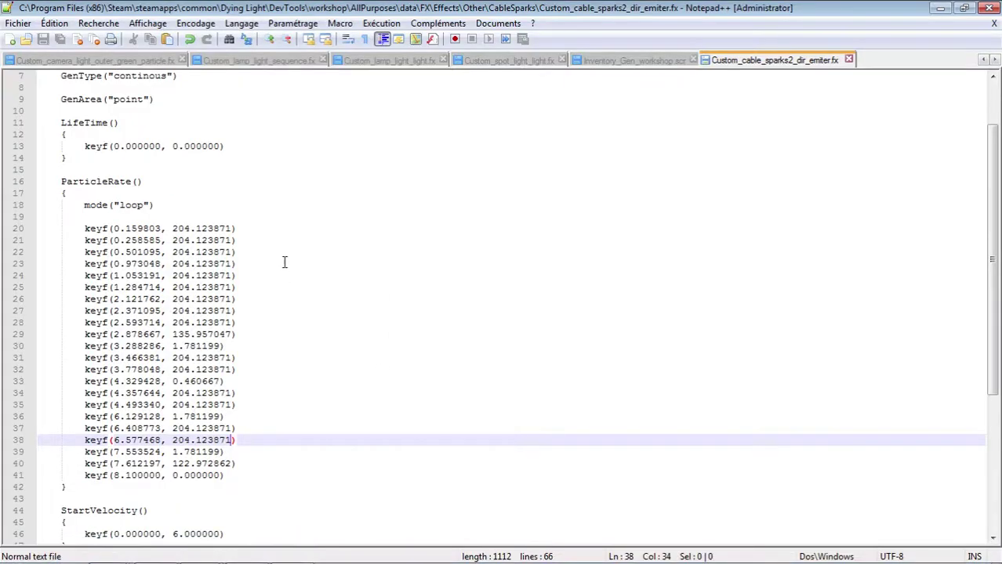
scroll(286, 263, up, 2)
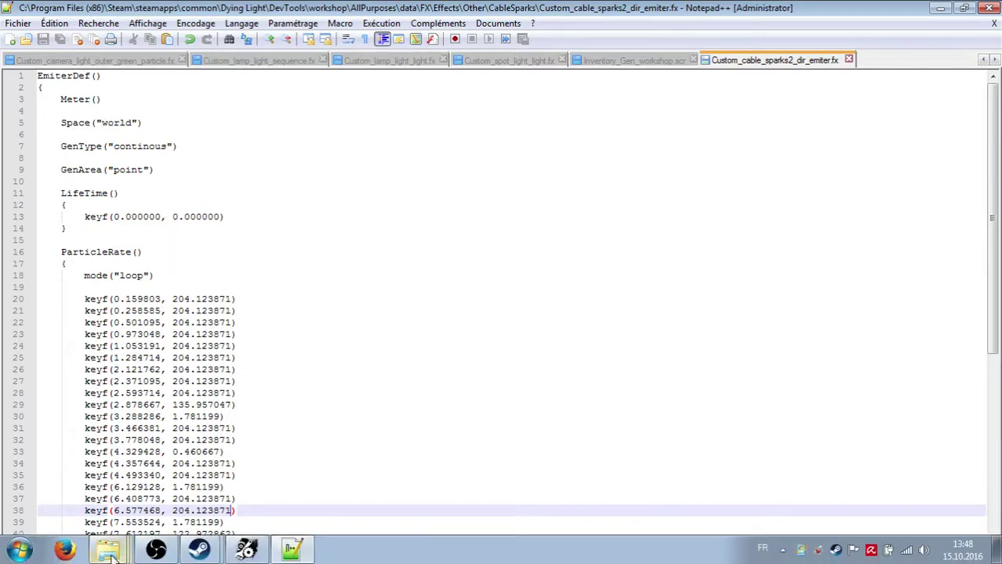
mouse_move(108, 550)
click(105, 516)
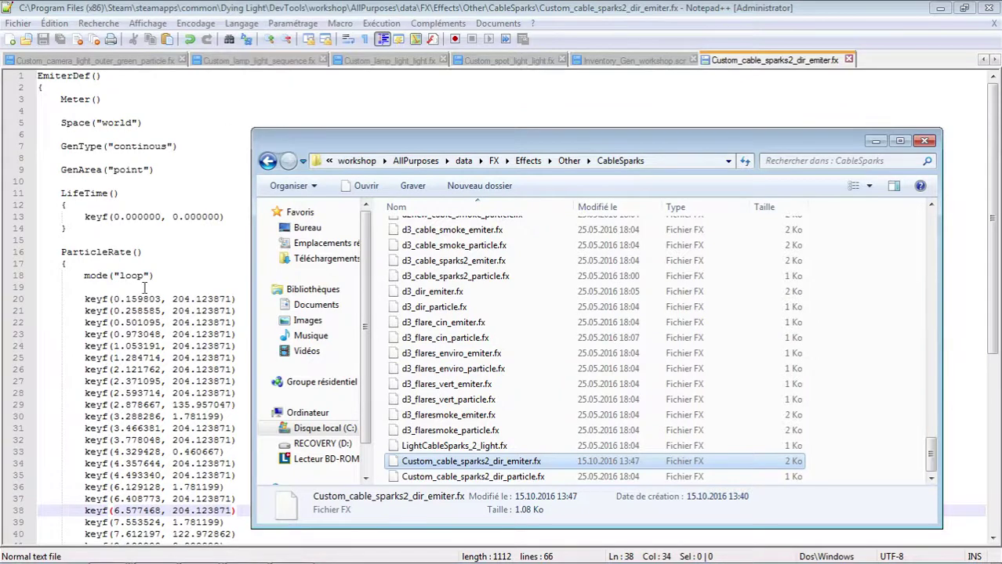
click(163, 310)
scroll(233, 330, down, 8)
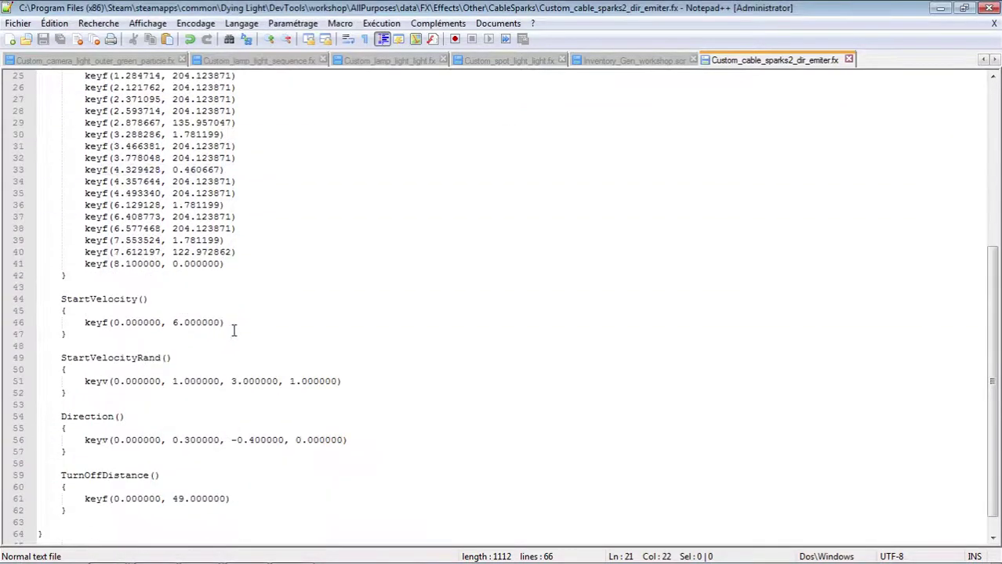
click(199, 383)
scroll(305, 357, down, 1)
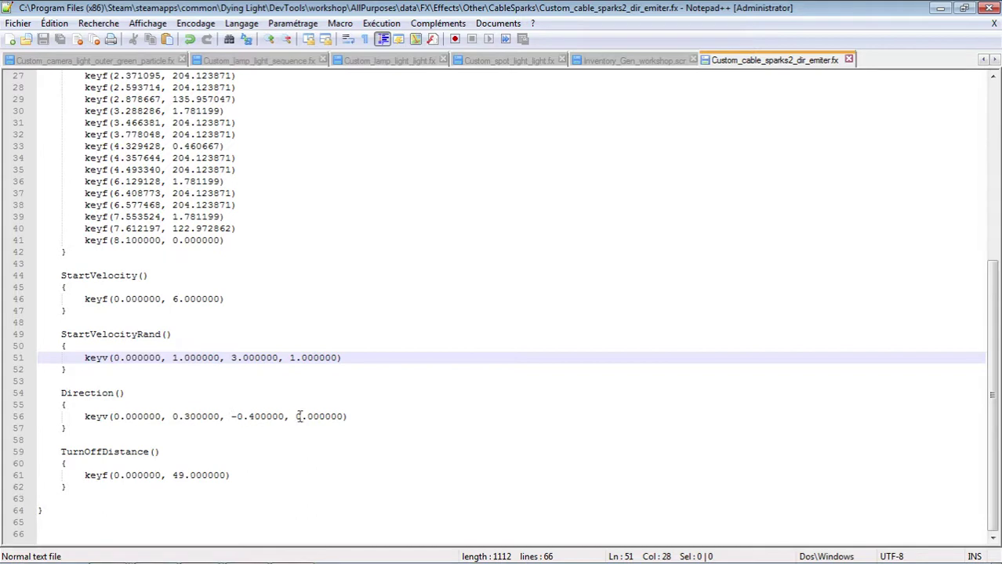
drag(296, 416, 302, 416)
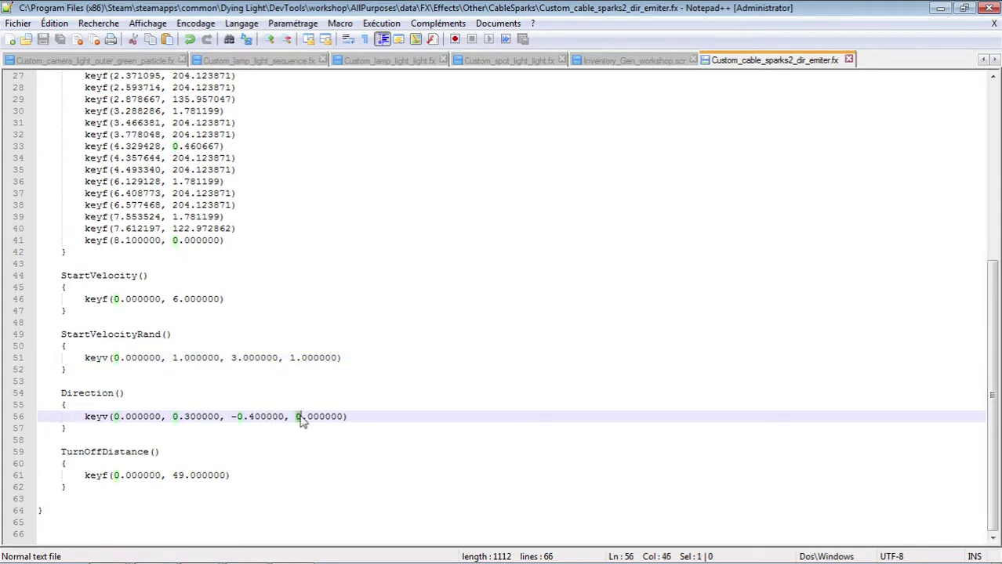
click(299, 416)
text(2)
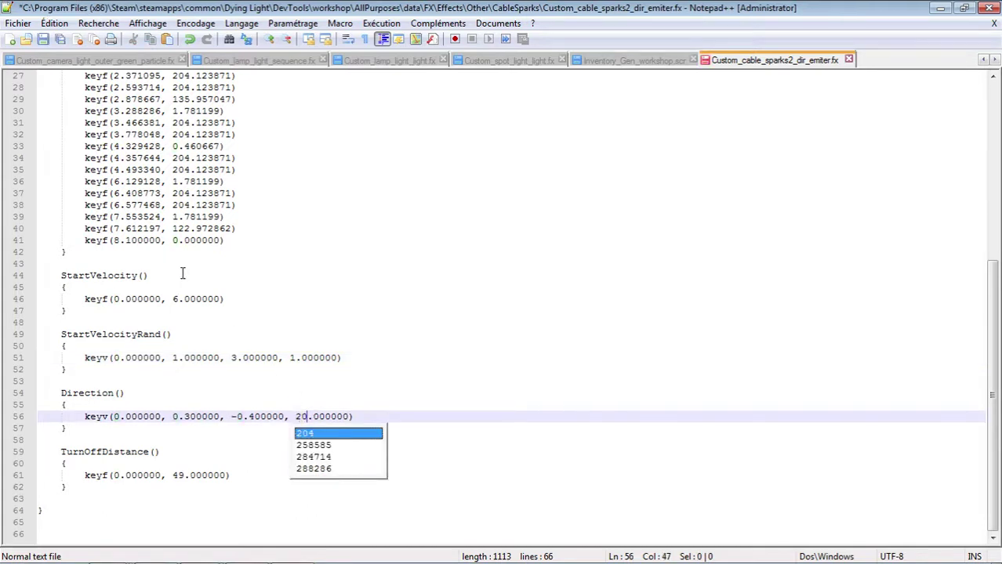
click(44, 39)
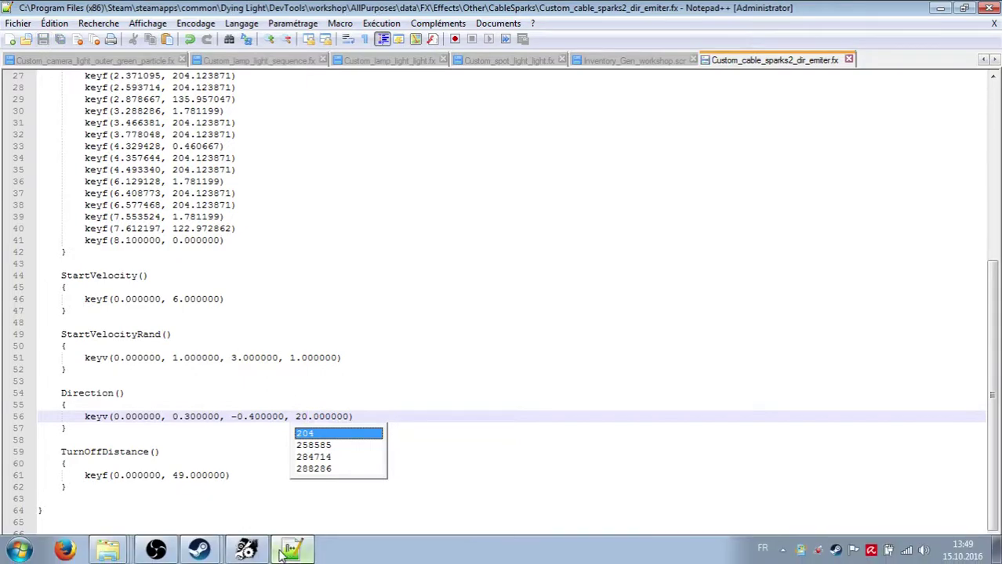
Return to Dying Light Developer Tools, reload the FXs and restart the emitter's bTest to try the new spark direction
click(286, 551)
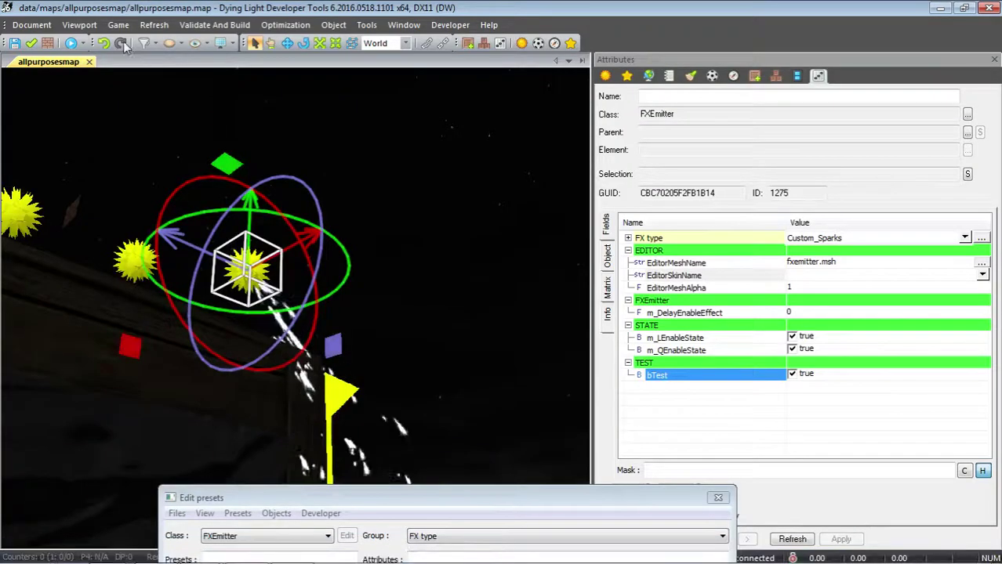
click(153, 24)
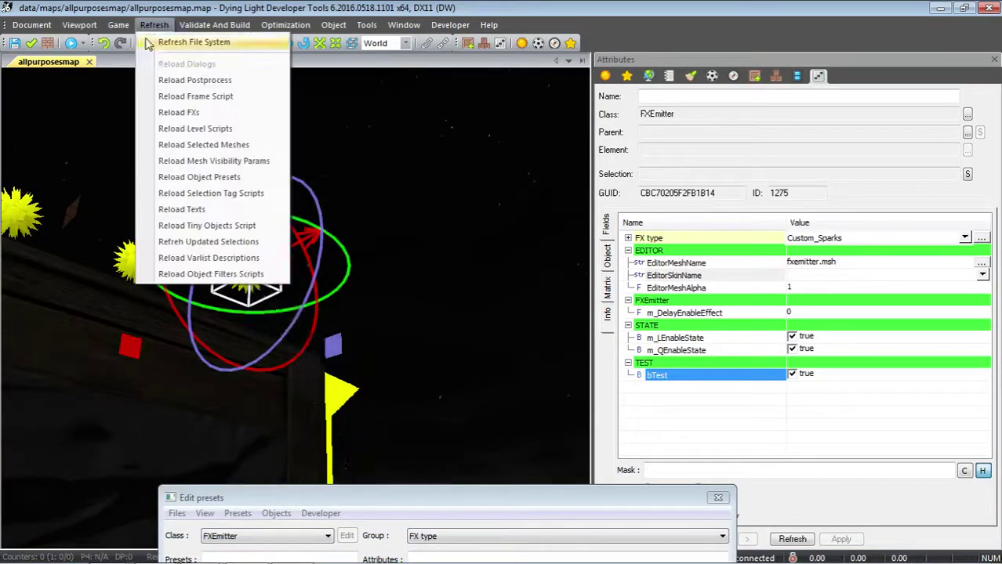
click(179, 113)
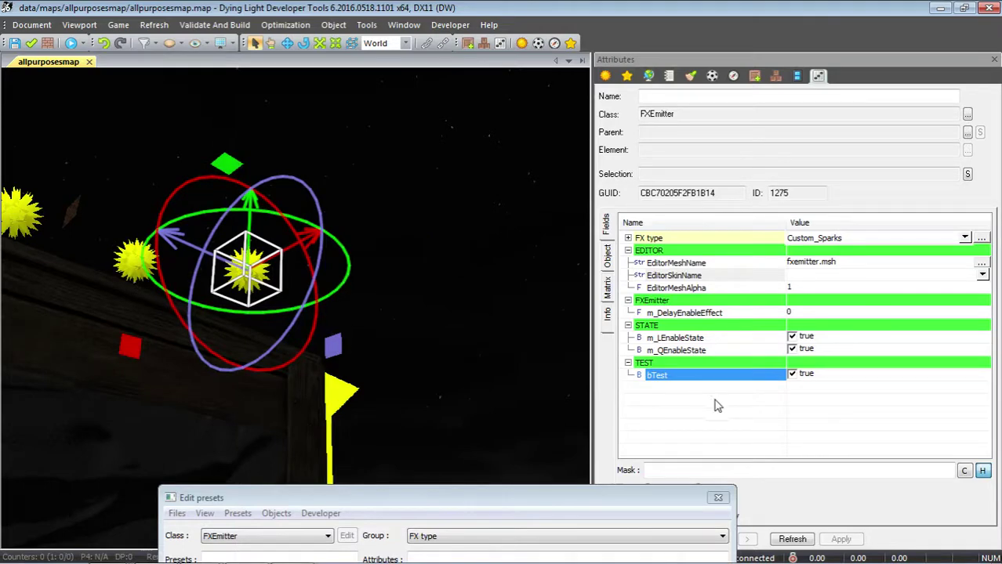
click(793, 375)
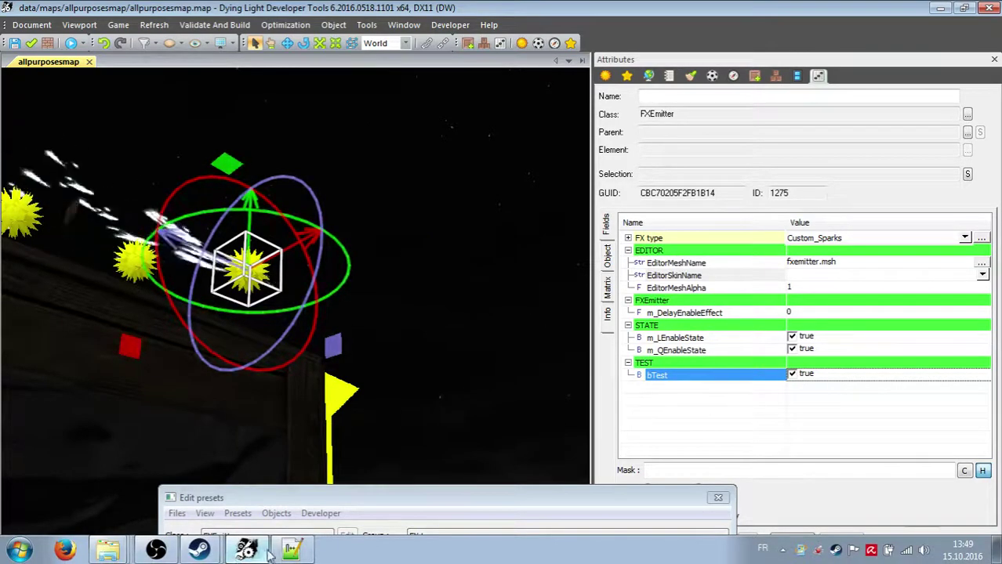
Open Custom_cable_sparks2_dir_particle.fx from the CableSparks folder in Notepad++
click(290, 551)
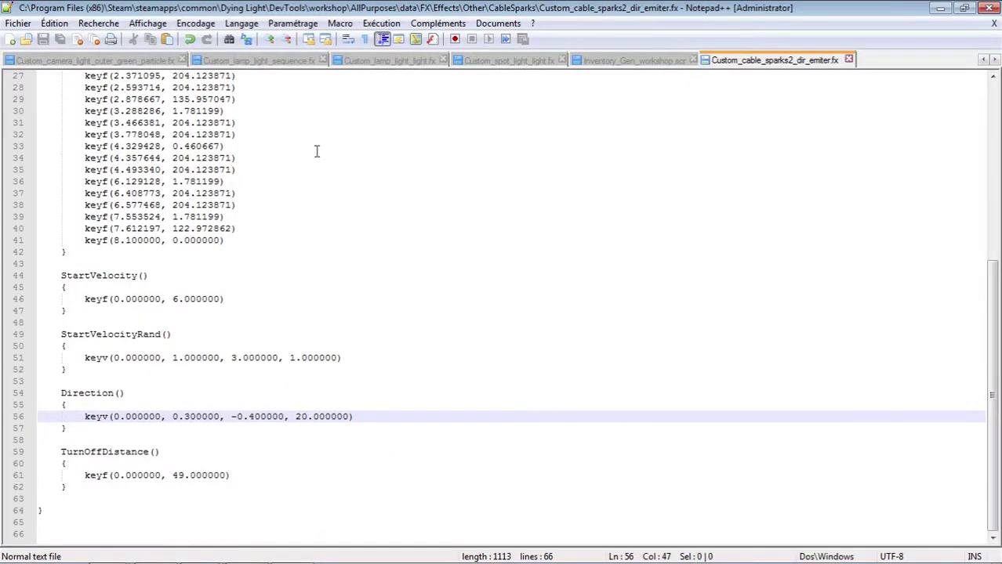
mouse_move(169, 561)
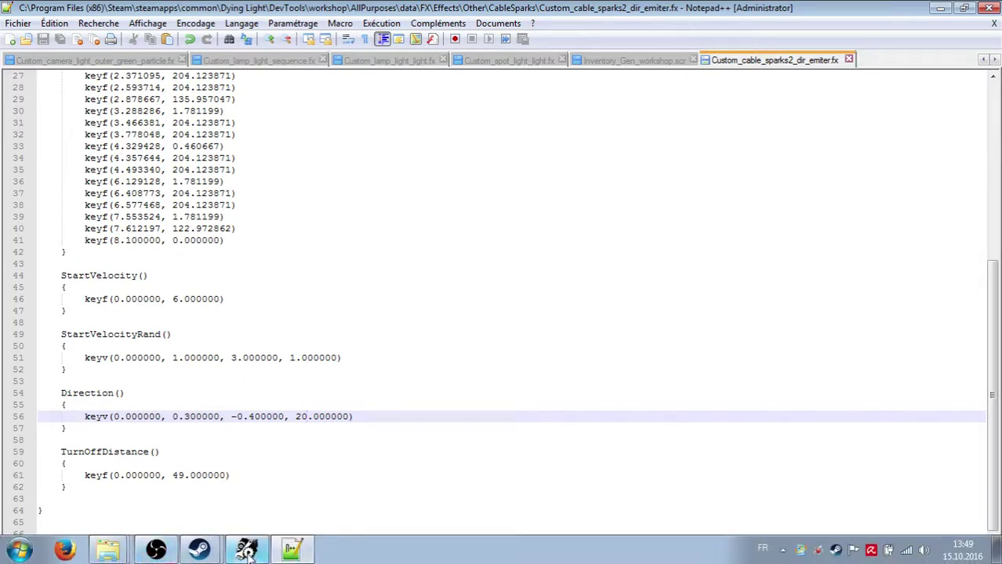
mouse_move(116, 558)
click(107, 516)
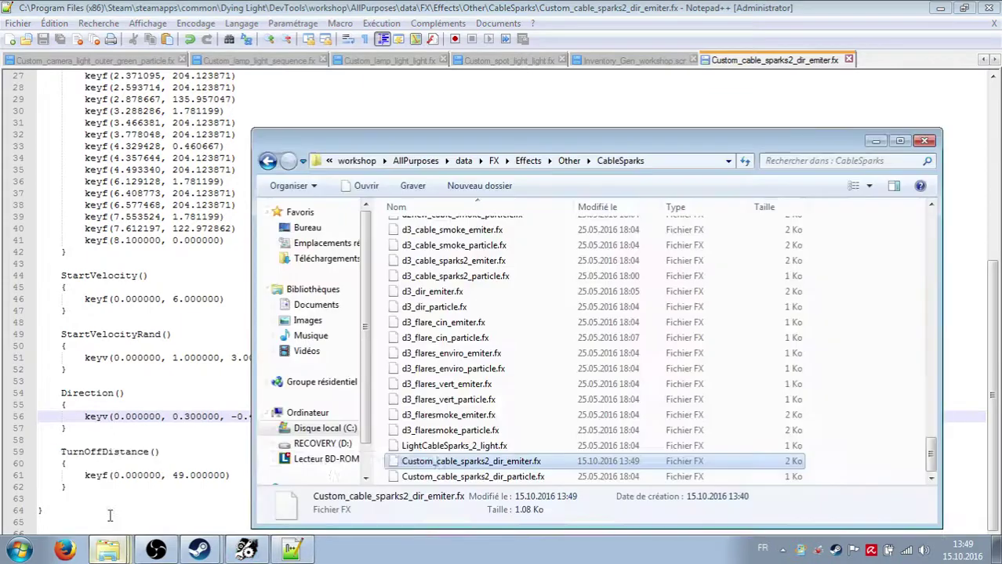
right_click(506, 478)
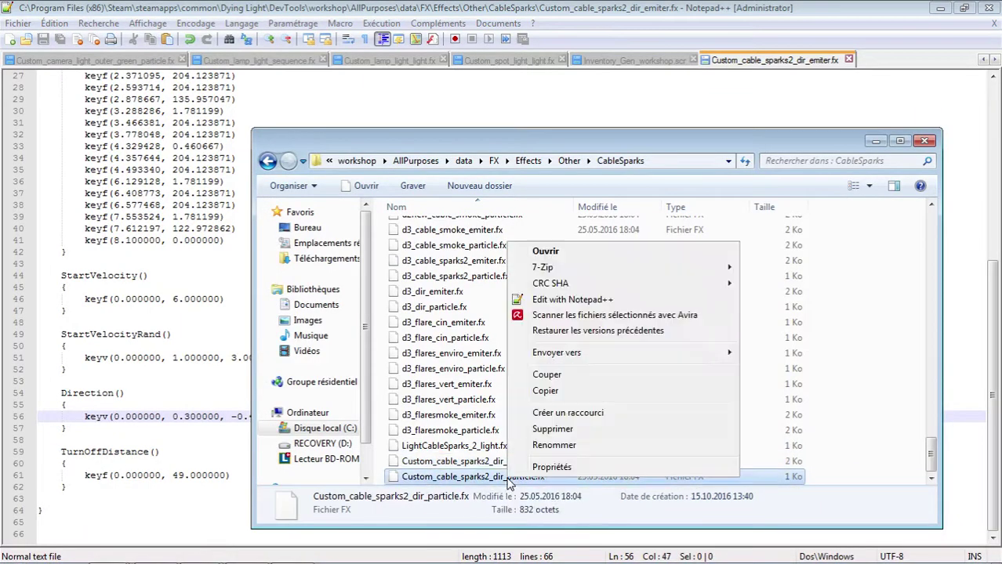
click(548, 300)
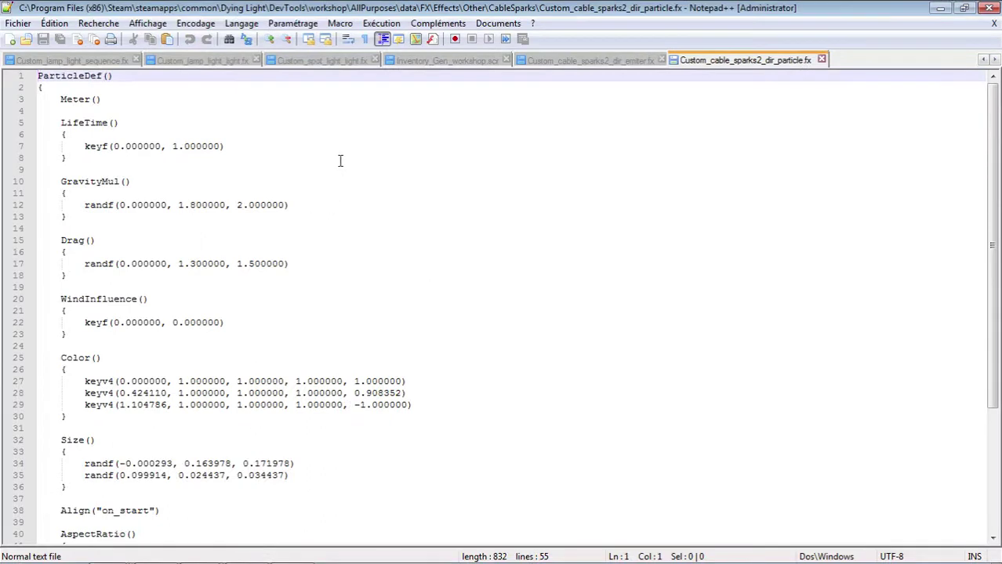
Try 10.300000 as the second Drag value in the particle file, save it, and restore the value to 1.300000
scroll(417, 191, down, 4)
scroll(417, 189, up, 4)
click(182, 264)
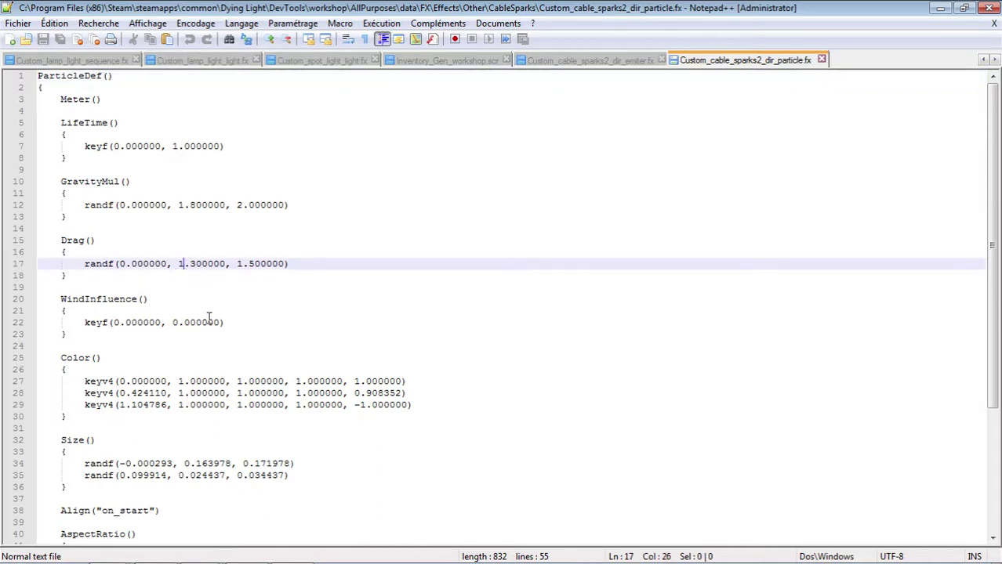
text(0)
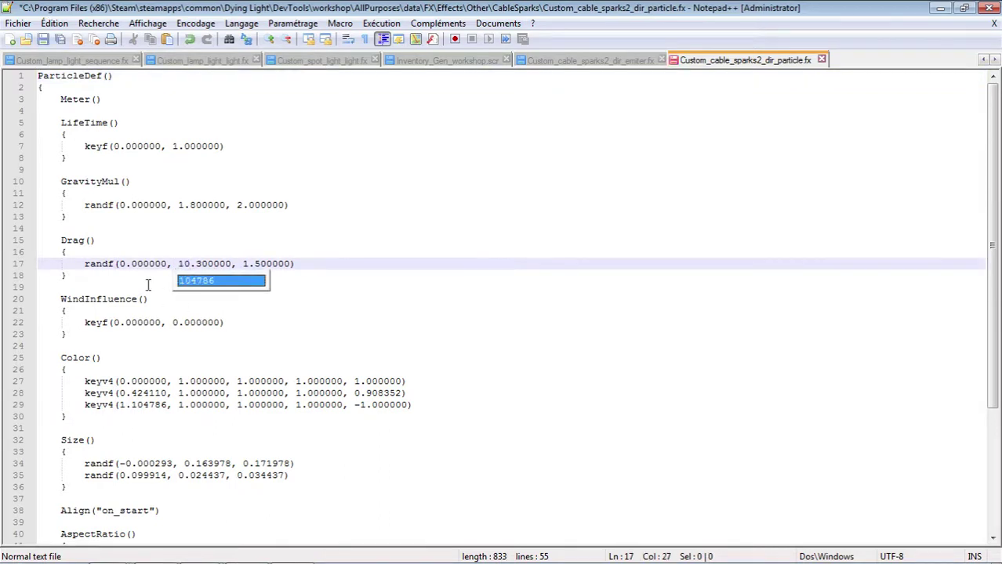
click(44, 38)
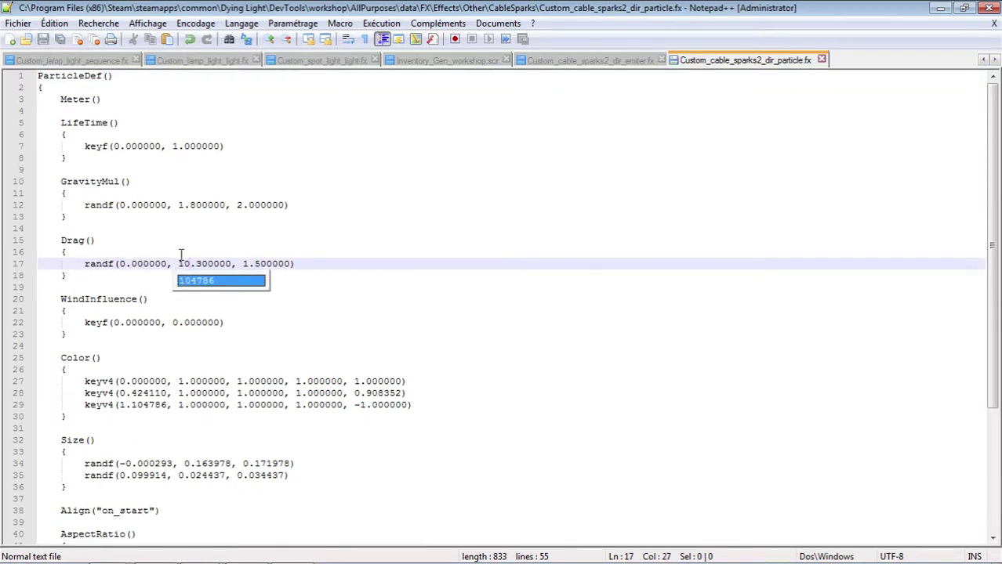
key(BackSpace)
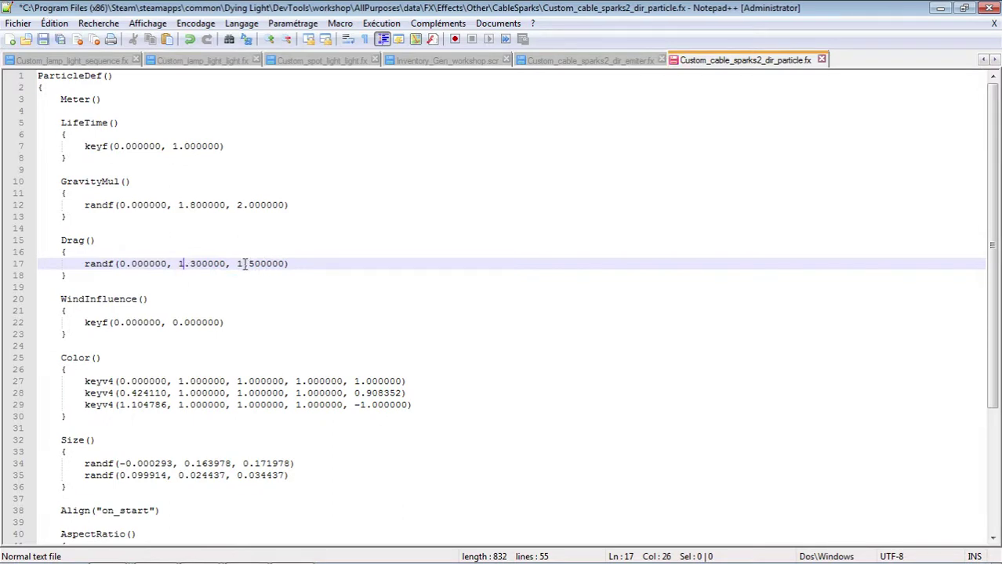
Set the last Drag value in the particle file to 10.500000 and save the file
text(0)
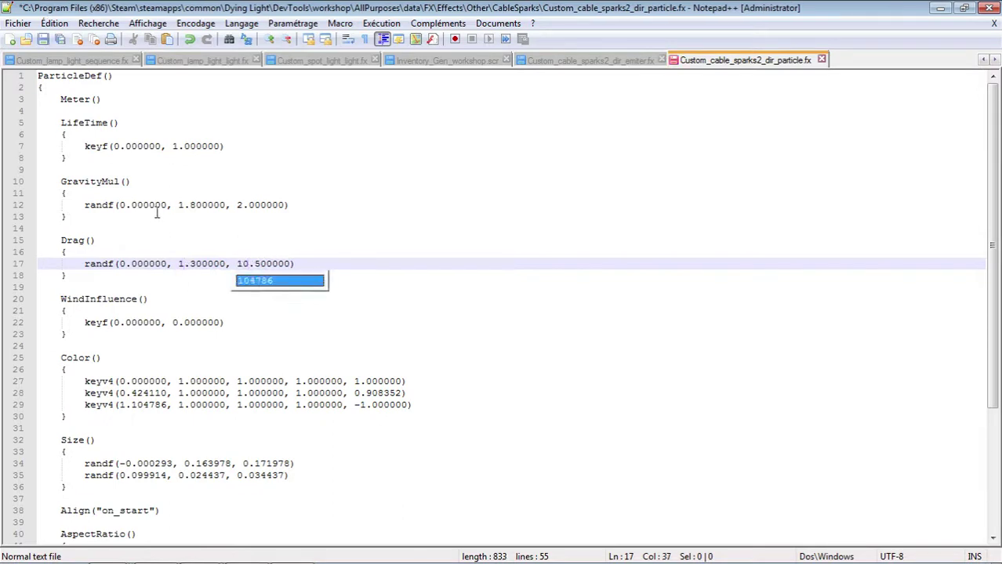
click(43, 39)
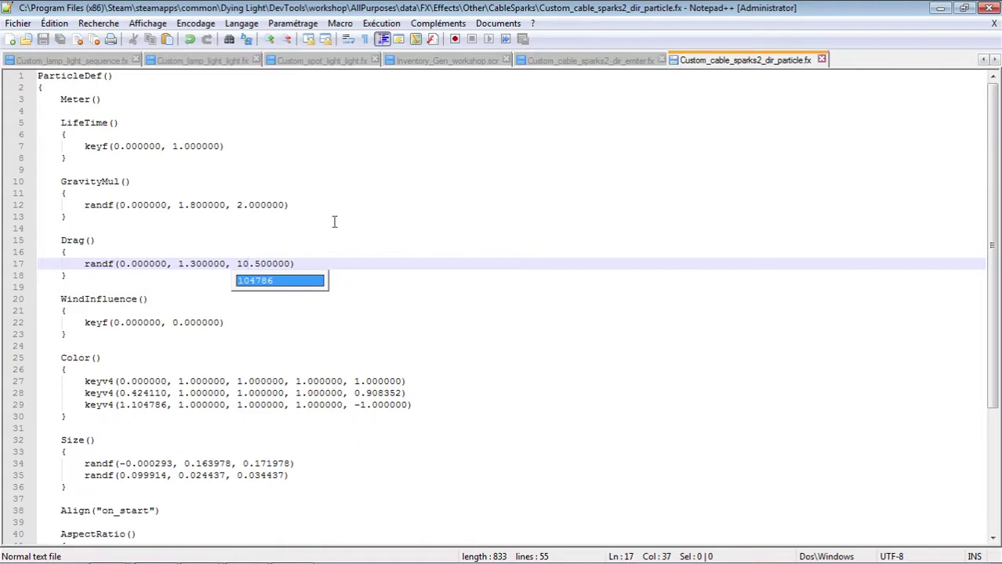
Switch to Dying Light Developer Tools, reload the FXs and restart the emitter's bTest to examine the sparks with the new Drag
mouse_move(259, 558)
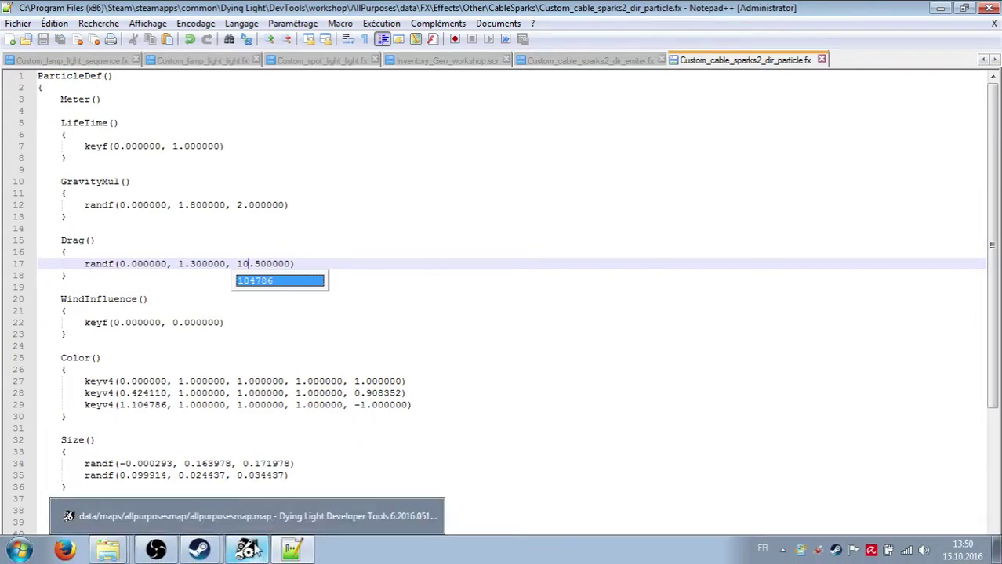
click(248, 550)
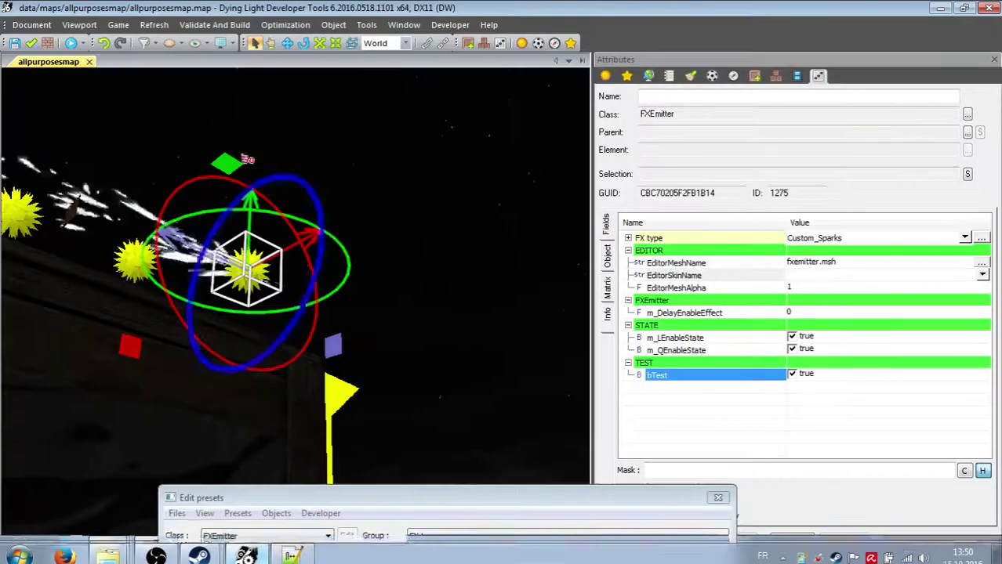
click(154, 24)
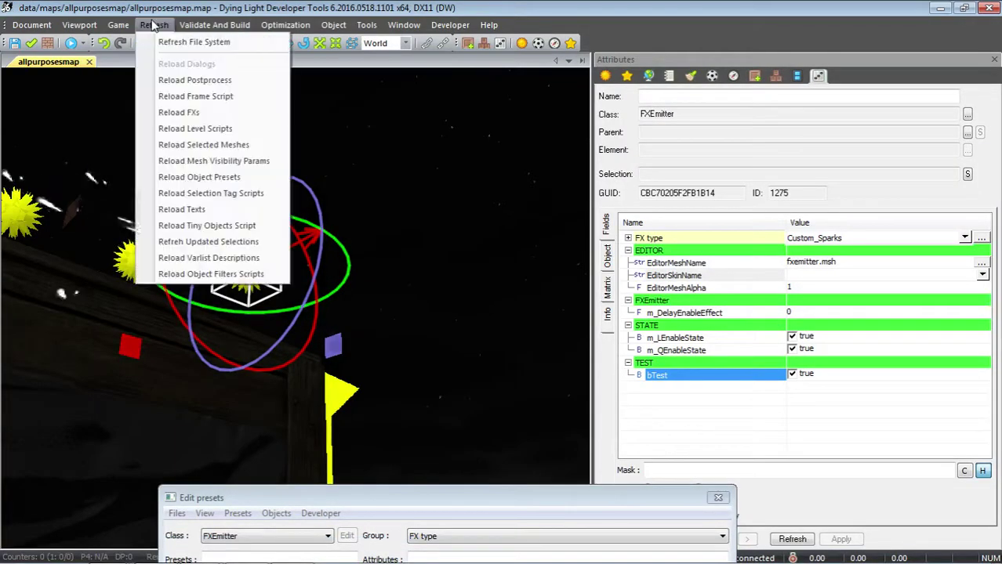
click(177, 114)
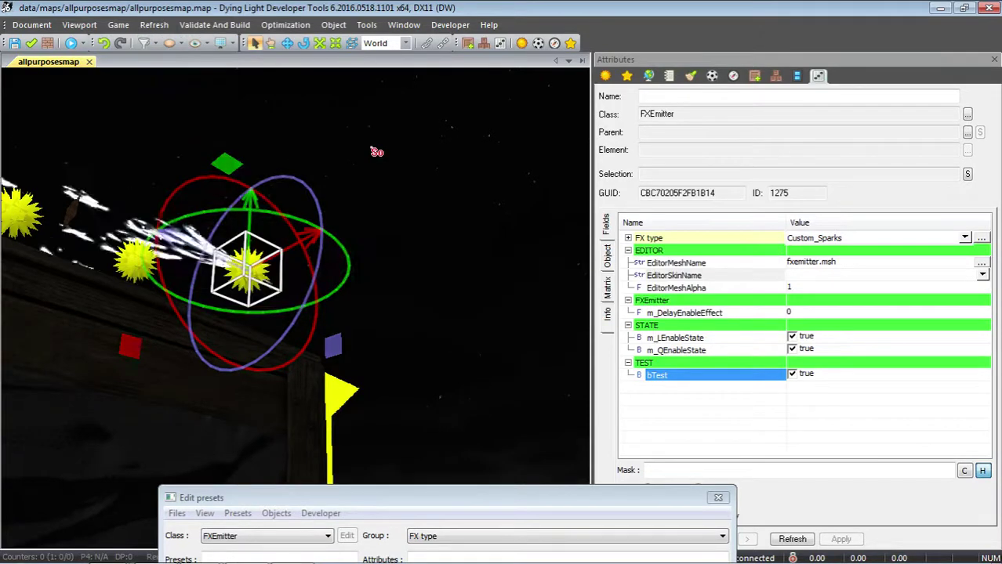
right_drag(341, 218, 344, 221)
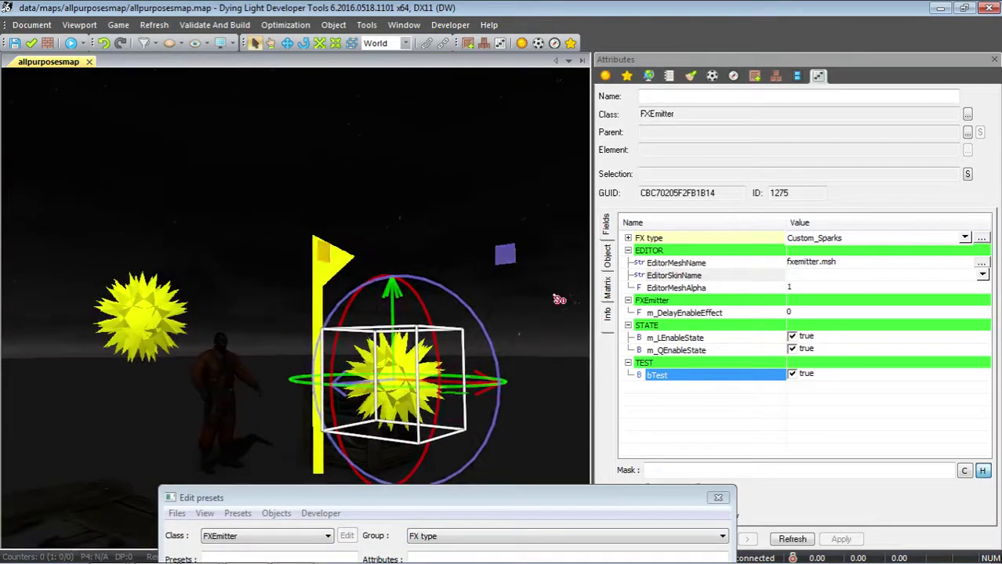
click(792, 375)
click(792, 375)
right_drag(456, 205, 458, 192)
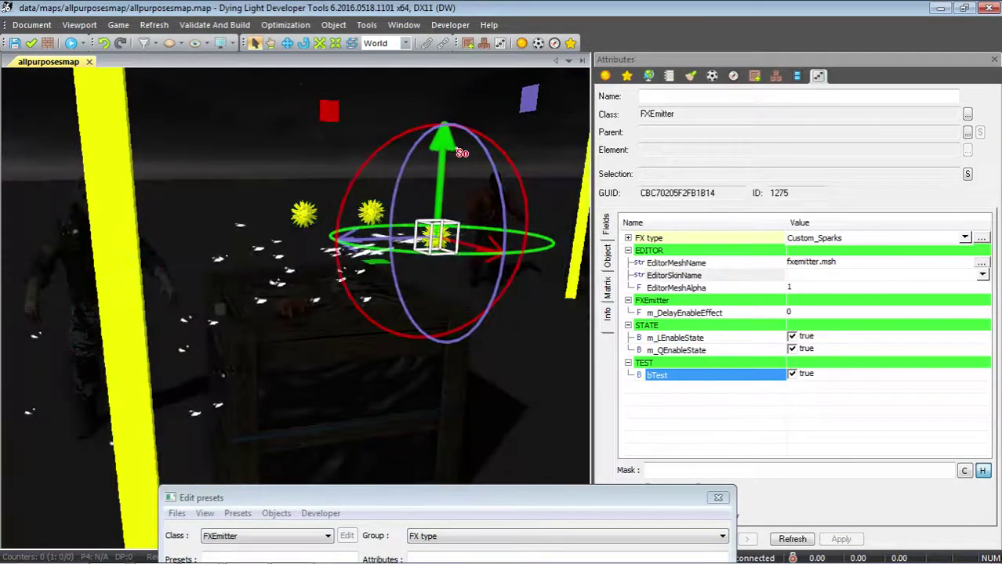
Switch to Notepad++, set the third value of the first Color key in the particle file to 0.000000 and save
mouse_move(270, 558)
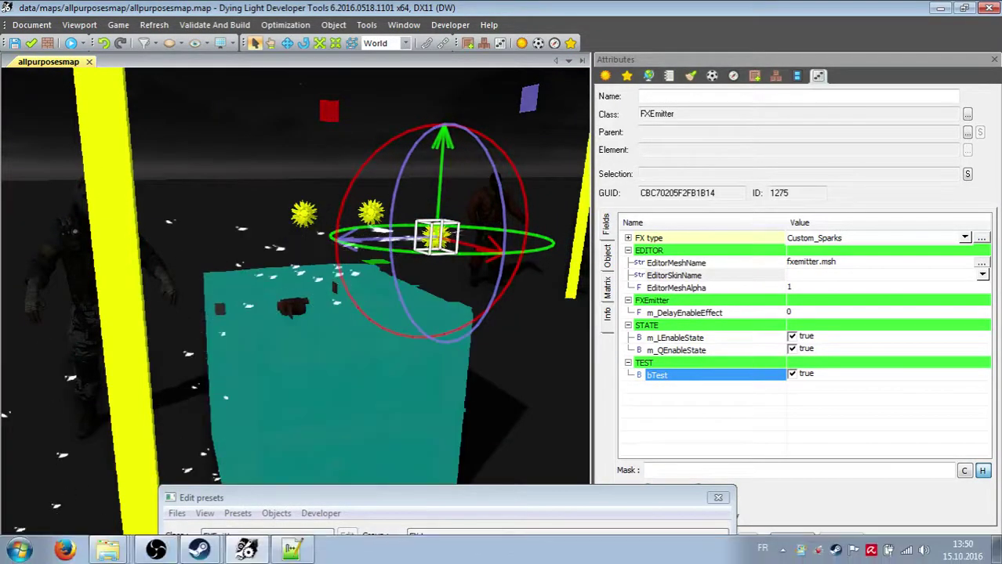
click(287, 550)
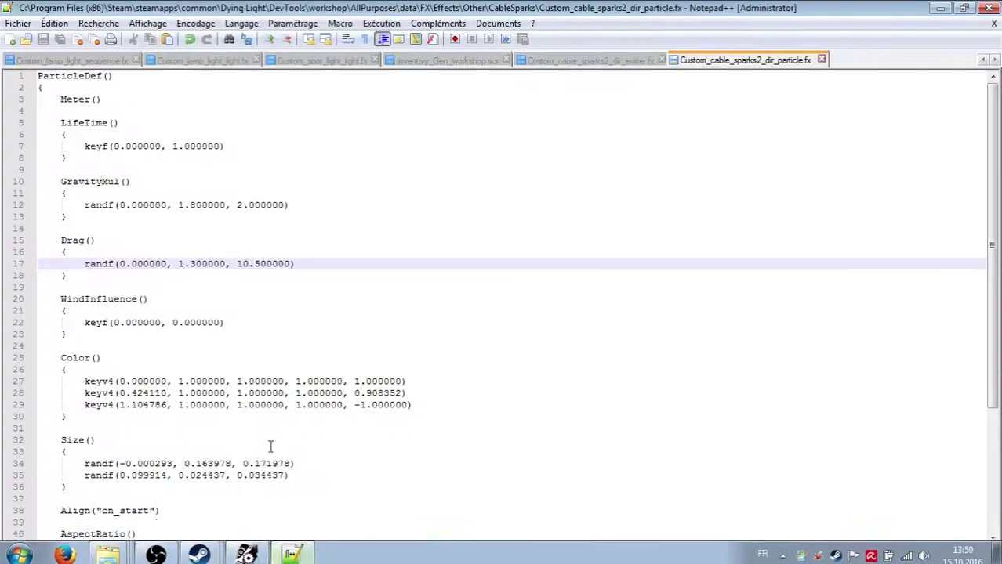
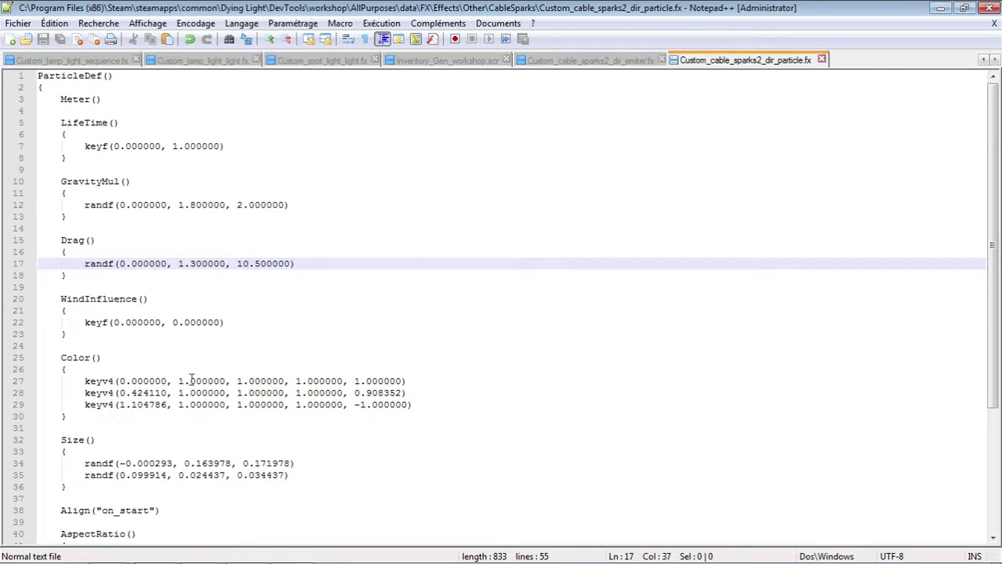
click(242, 381)
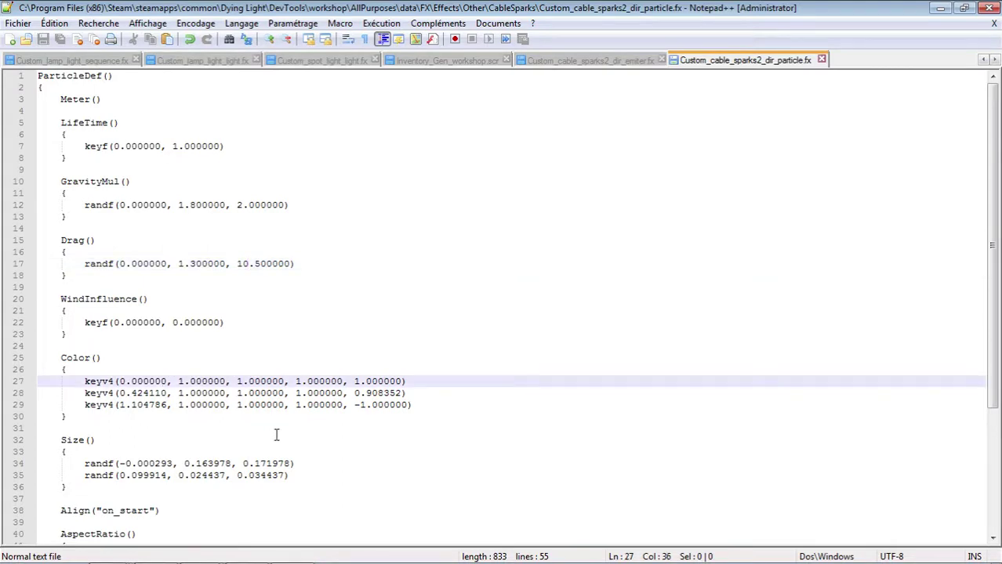
double_click(241, 381)
text(0.000000, 1.000000,)
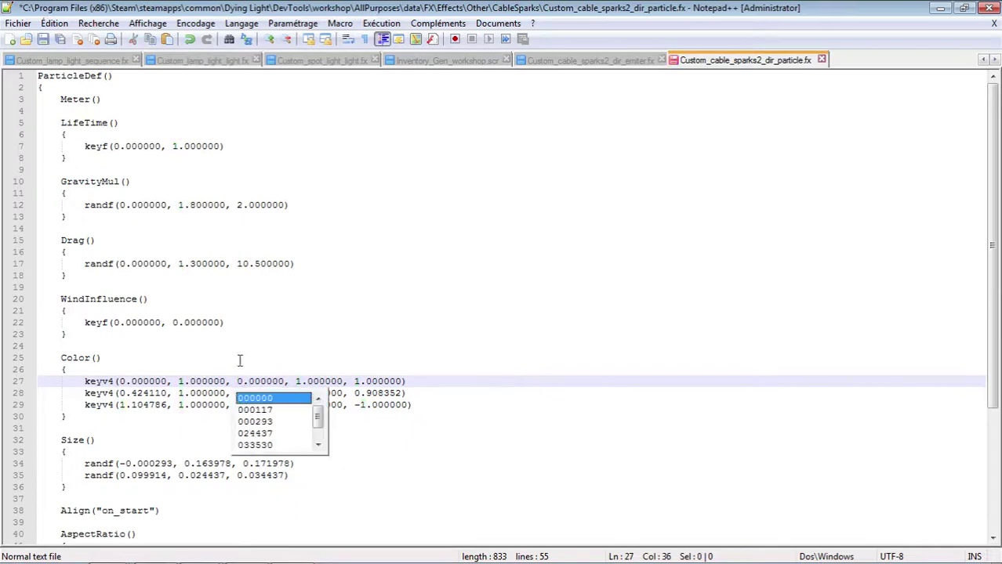
click(44, 39)
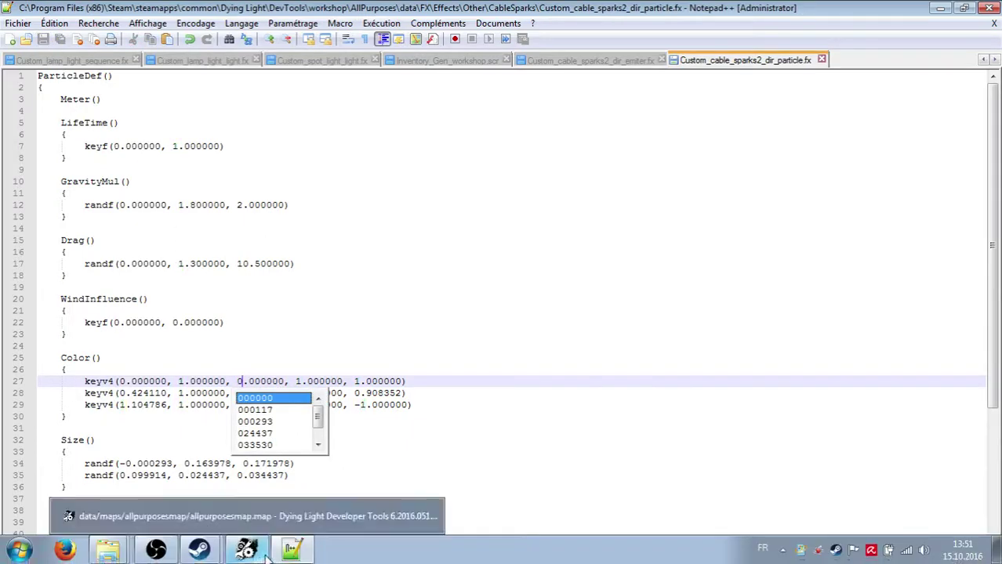
Return to Dying Light Developer Tools, reload the FXs and restart the emitter's bTest to check the spark colour
click(264, 553)
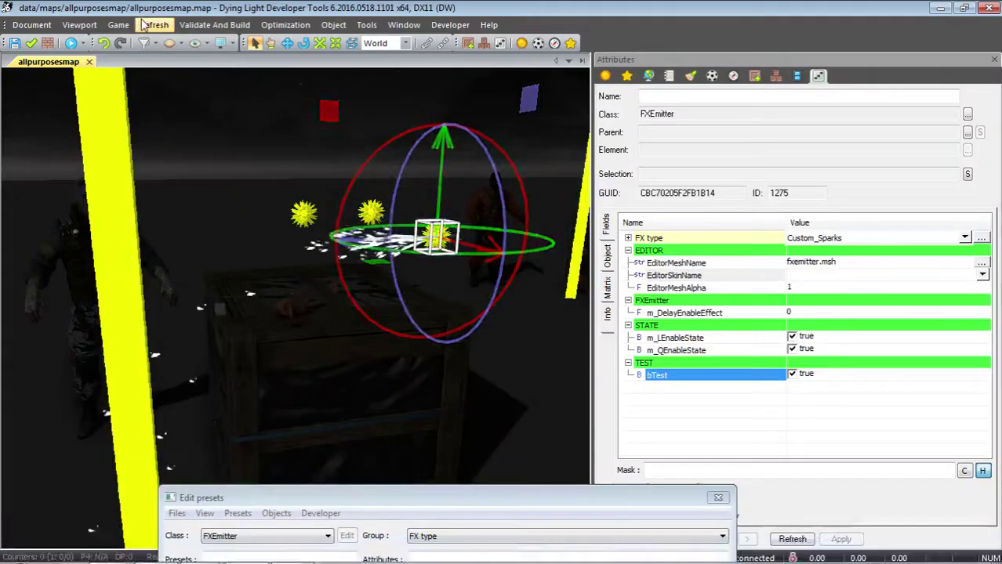
click(144, 24)
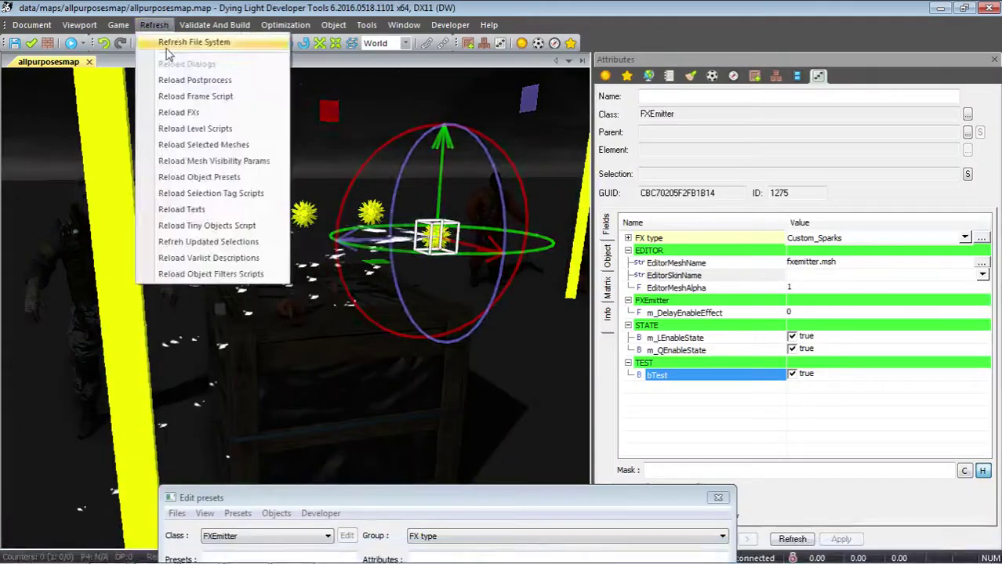
click(185, 113)
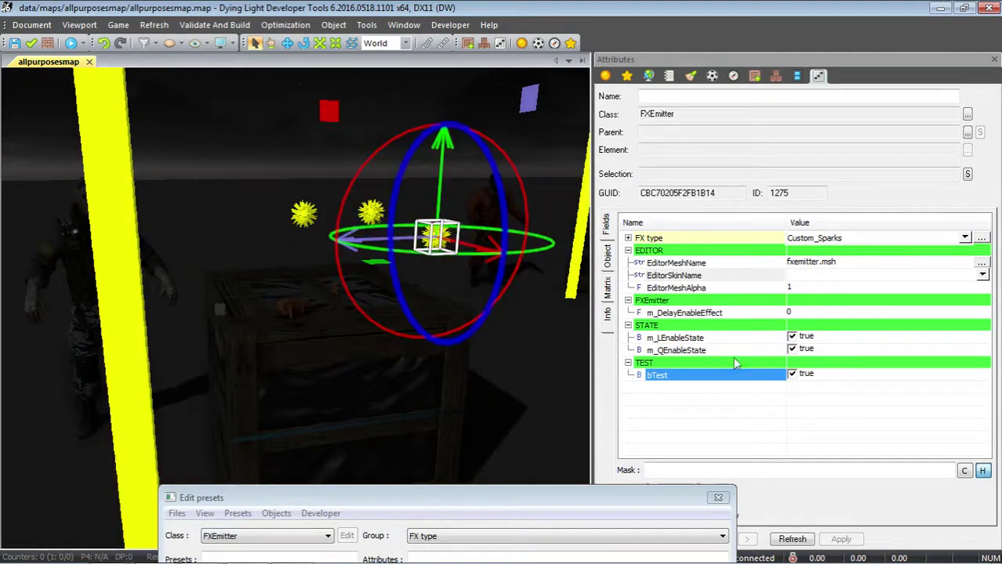
click(792, 374)
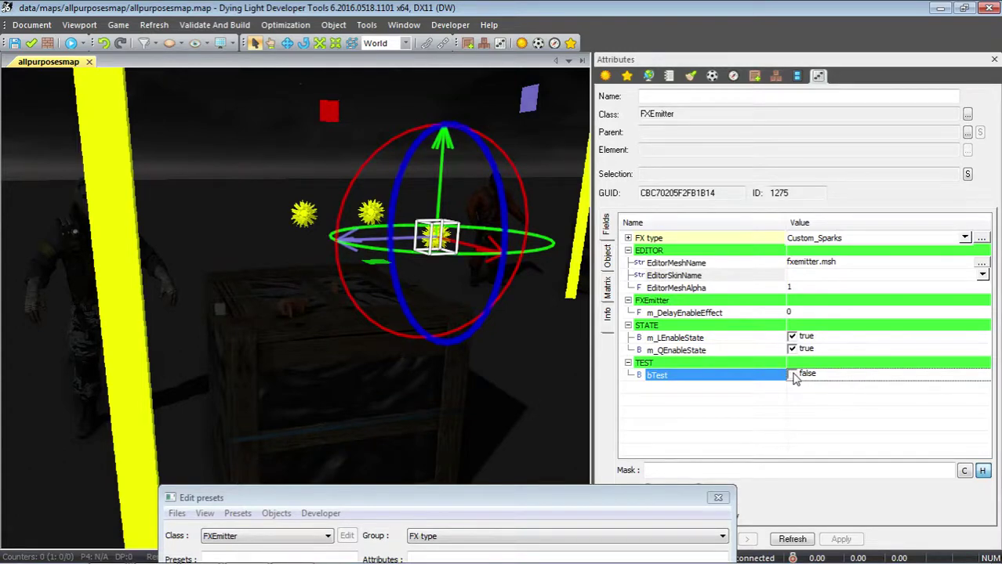
click(792, 375)
In Notepad++, restore the first Color key's third value to 1.000000, set its fourth value to 10.000000 and save
click(291, 551)
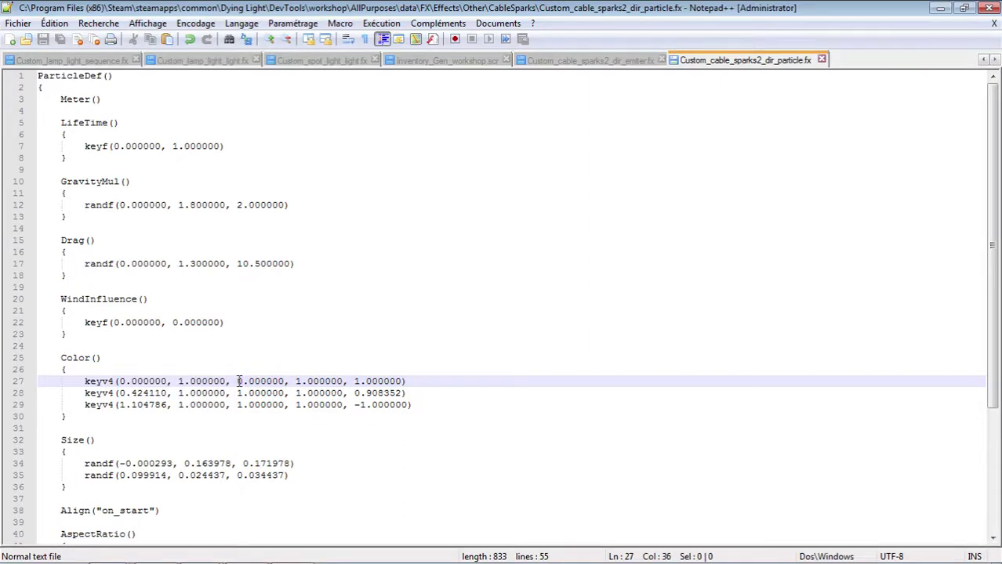
double_click(239, 381)
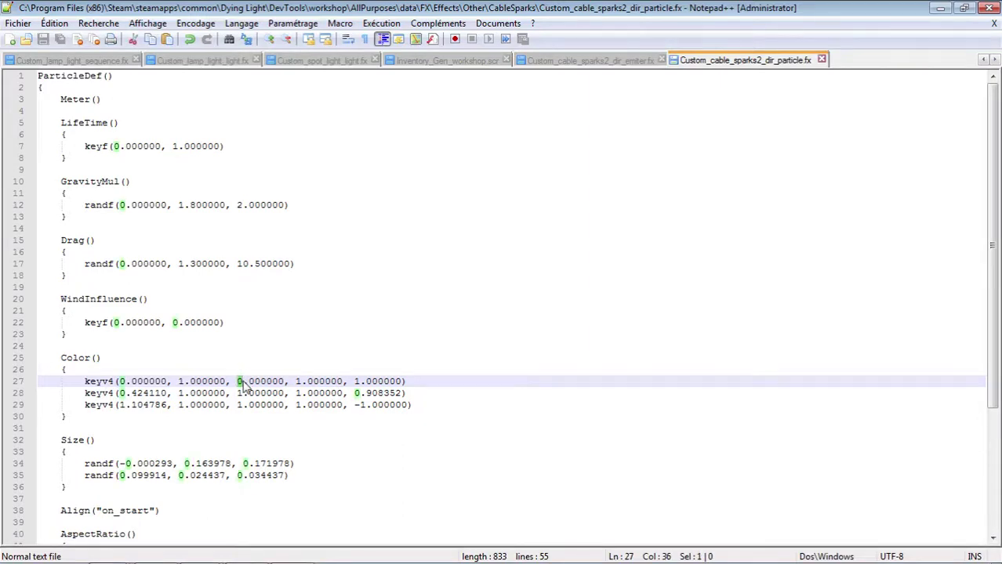
text(1.000000, 1.000000)
click(302, 380)
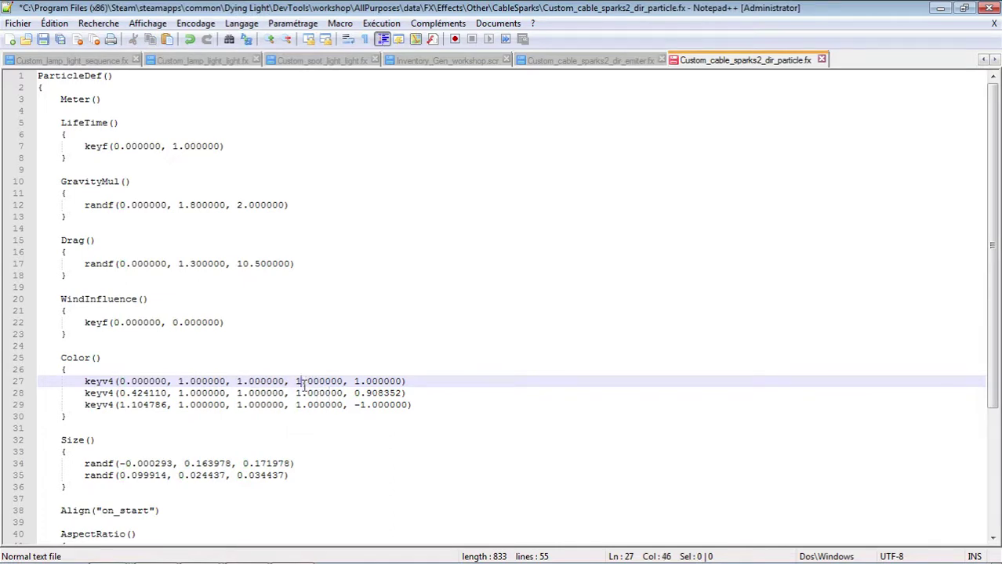
text(0)
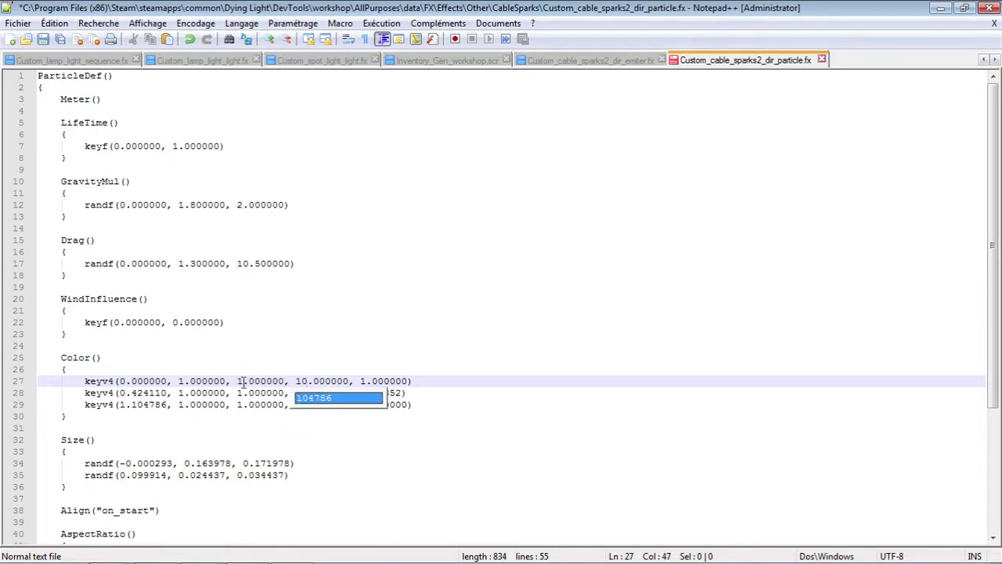
click(43, 39)
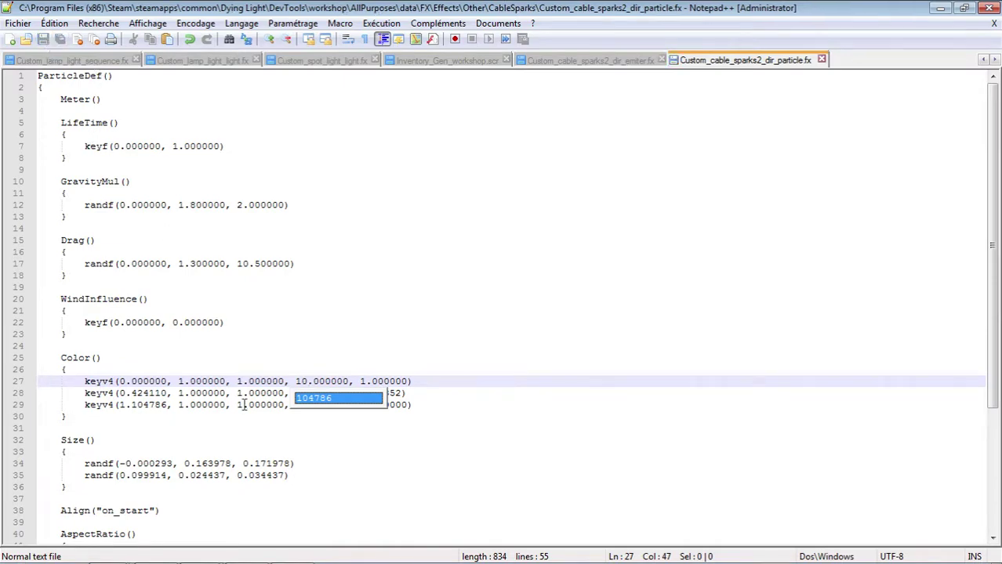
In Dying Light Developer Tools, reload the FXs, restart bTest and inspect the sparks up close with the raised colour value
click(292, 550)
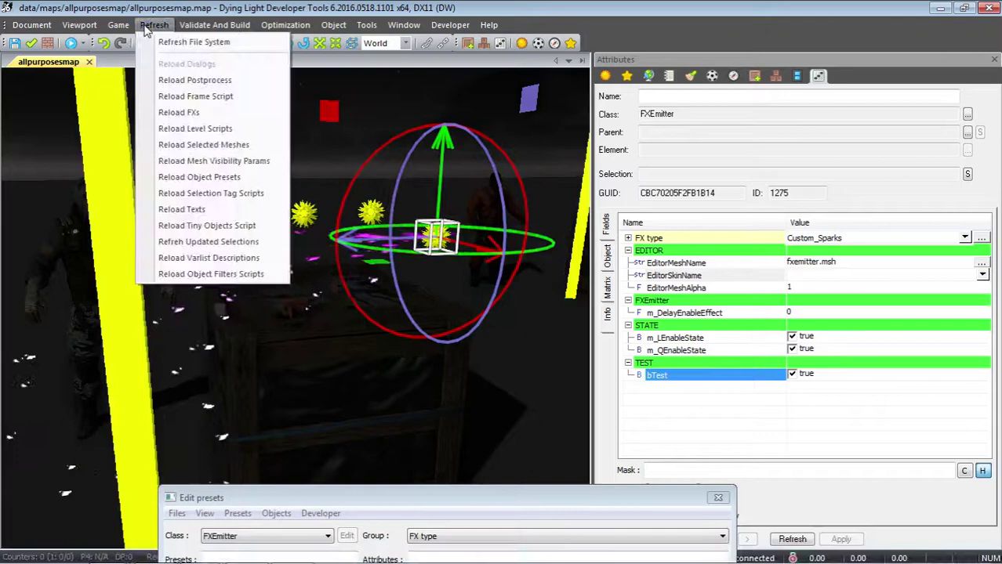
click(180, 112)
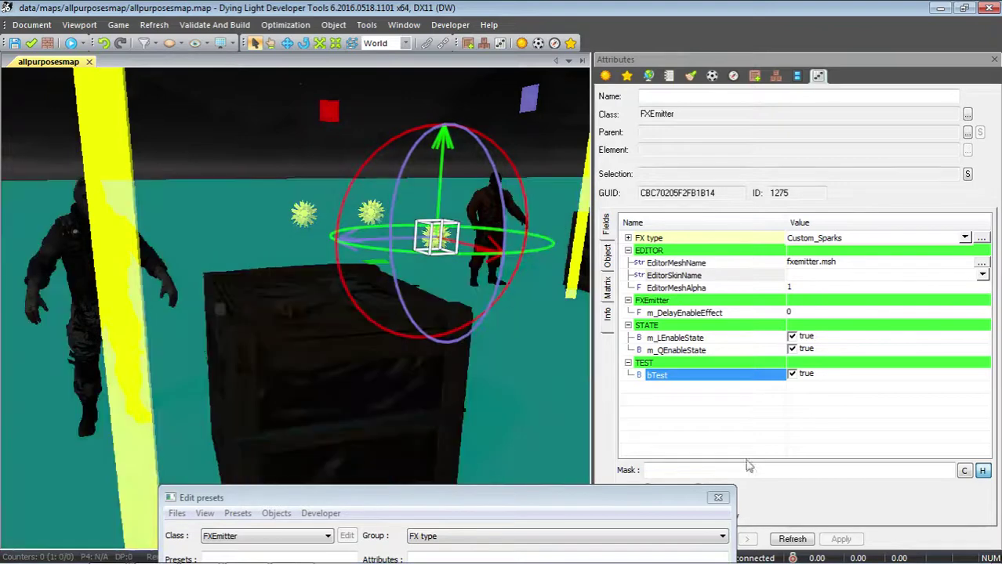
click(792, 376)
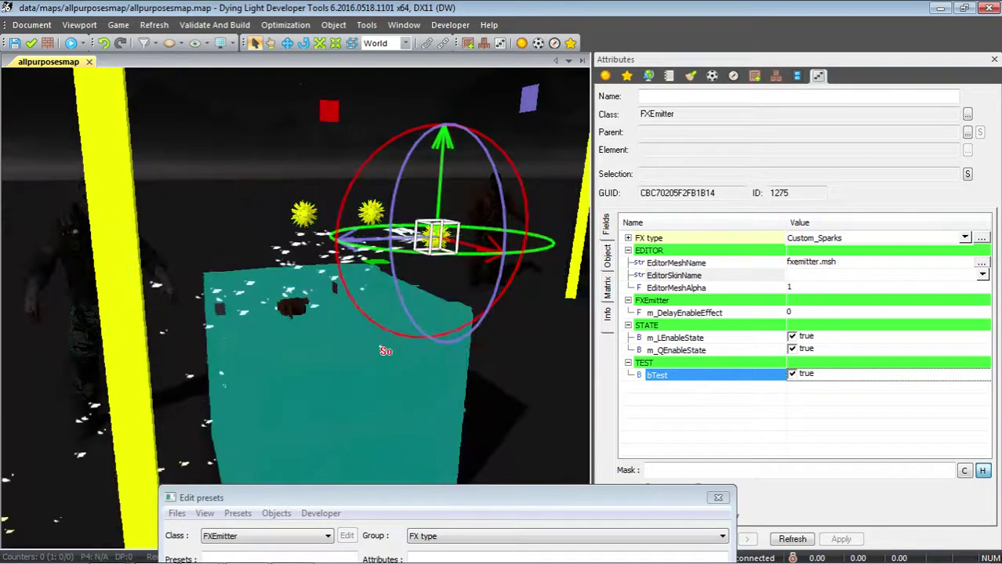
right_drag(365, 363, 386, 351)
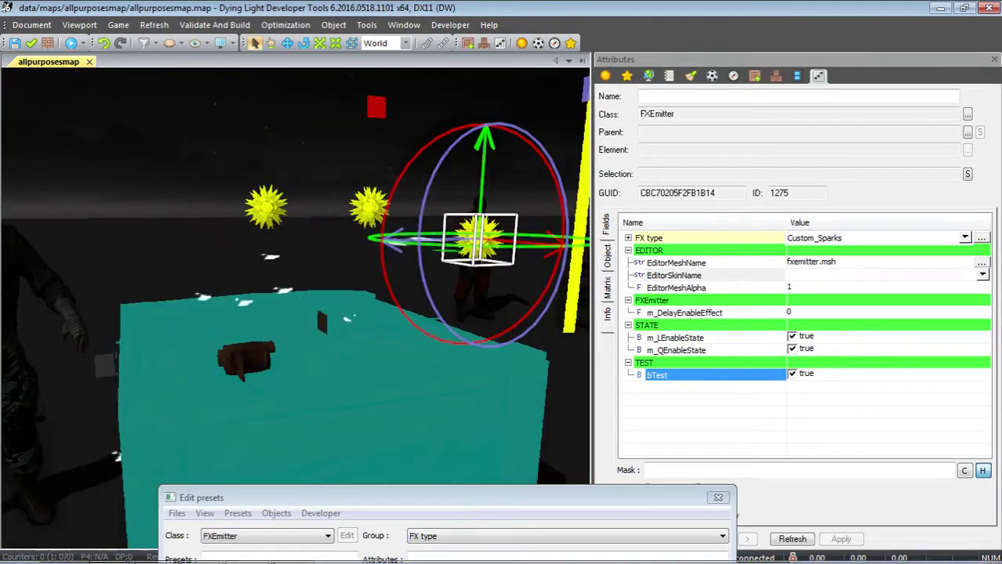
Back in Notepad++, set the fourth value of the first Color key to 0.000000 and save the particle file
key(alt+Tab)
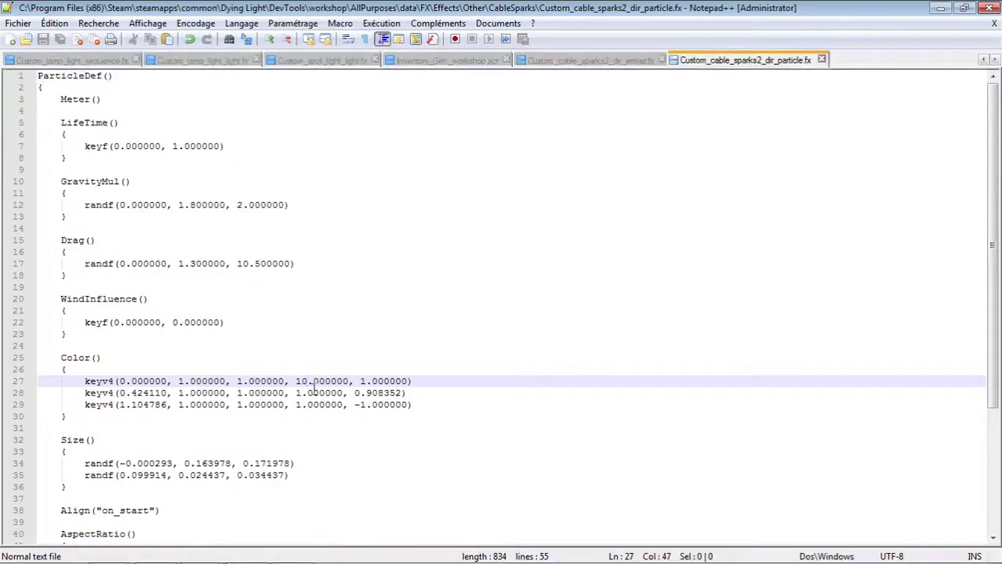
key(BackSpace)
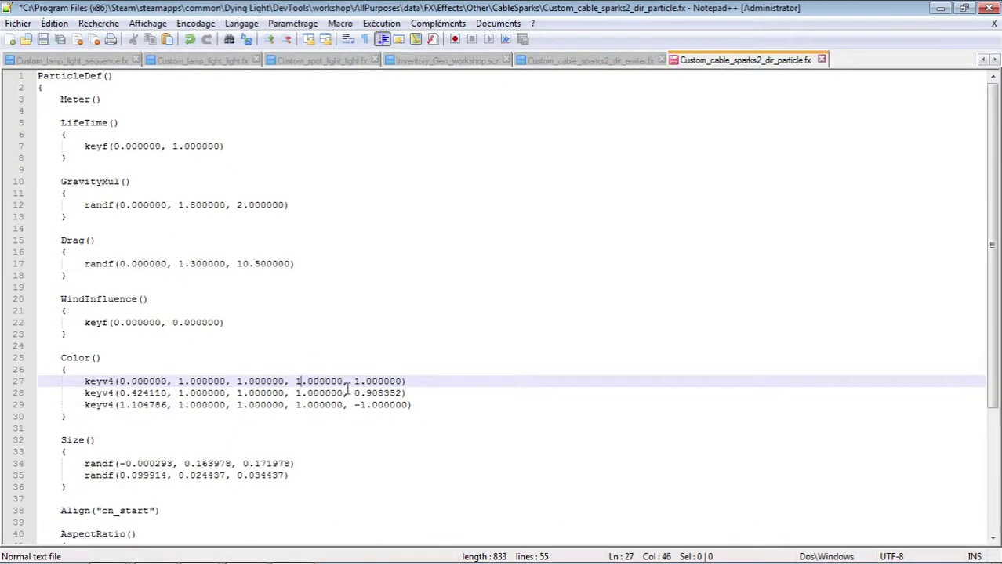
double_click(298, 382)
text(0)
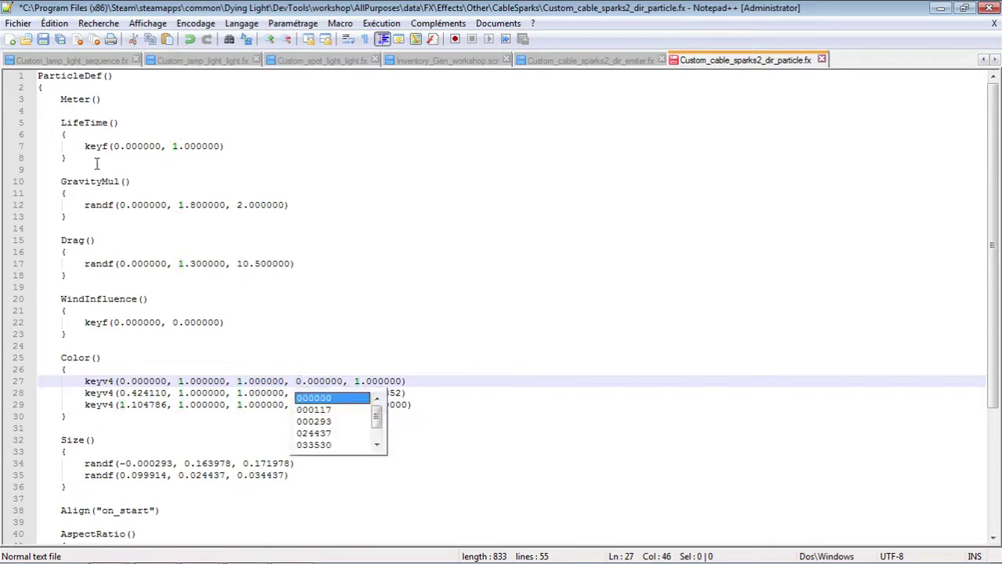
click(45, 39)
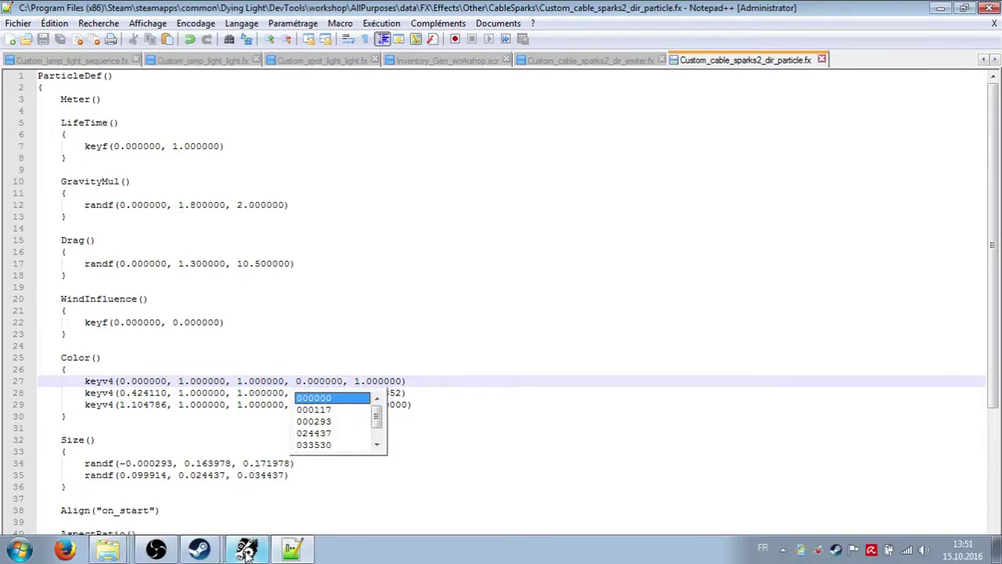
Reload the FXs in Dying Light Developer Tools to apply the Color edit, and return to the particle file in Notepad++
click(246, 551)
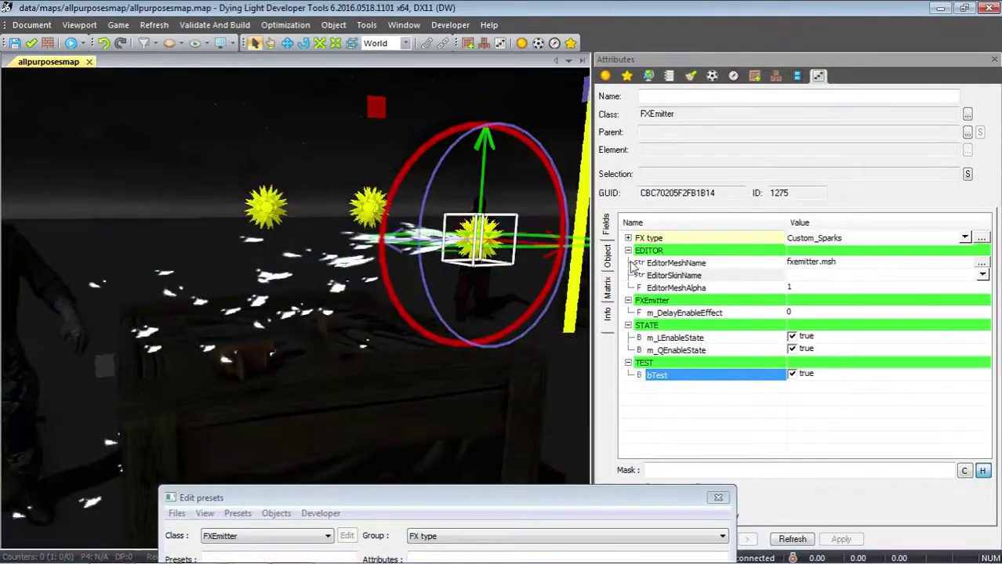
click(153, 24)
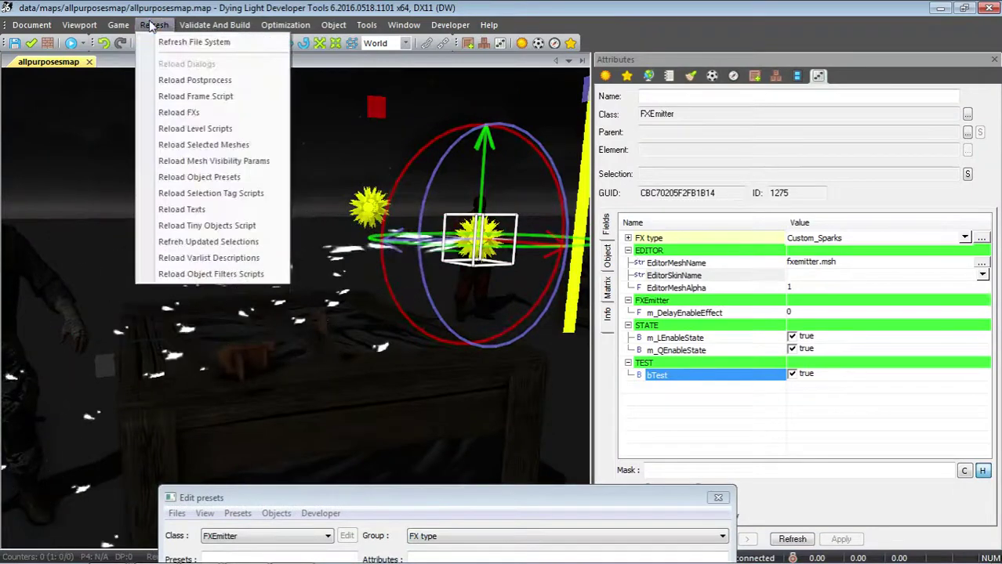
click(172, 113)
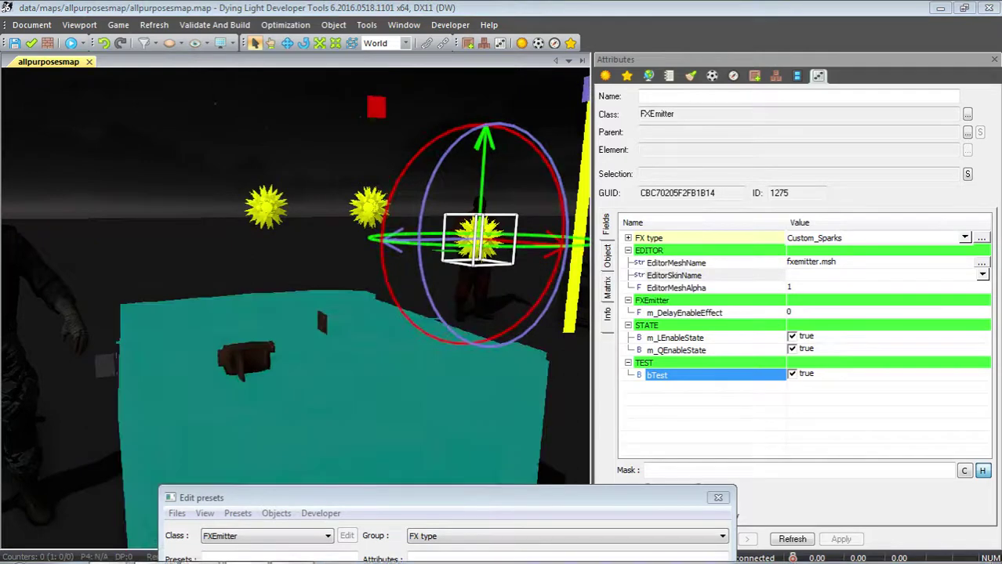
click(288, 552)
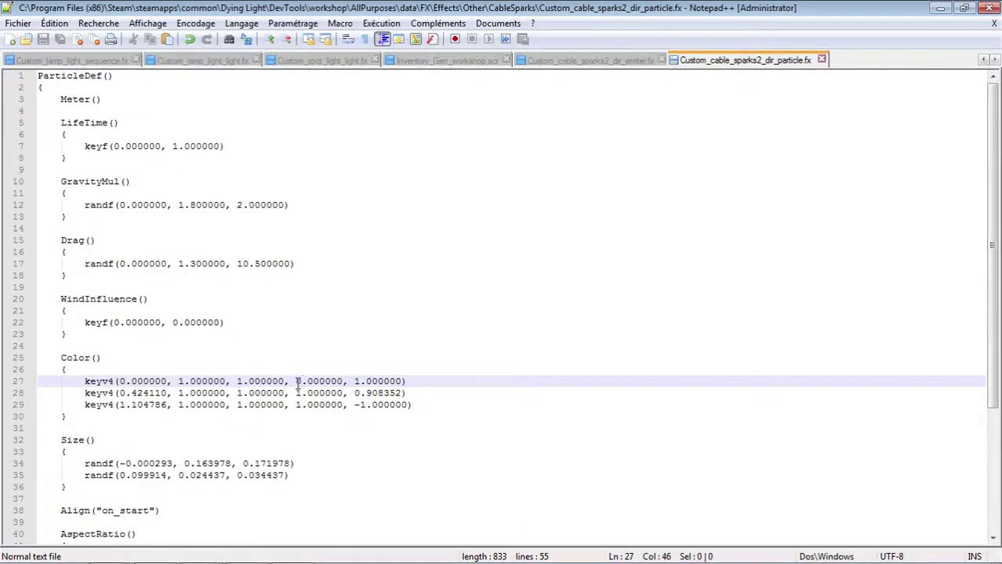
Set the fifth value of the first Color key to 0.000000 and save the particle file
double_click(357, 381)
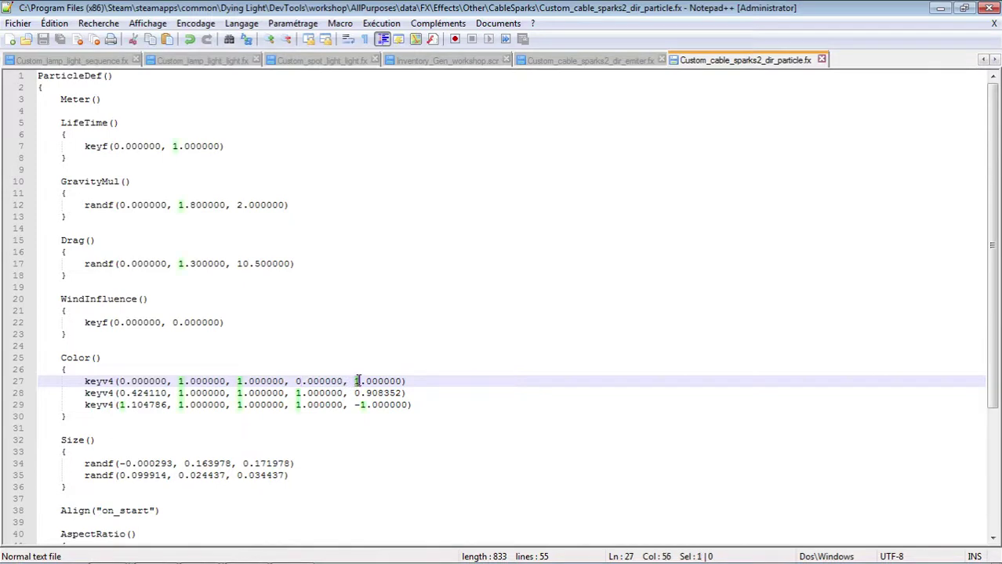
text(0)
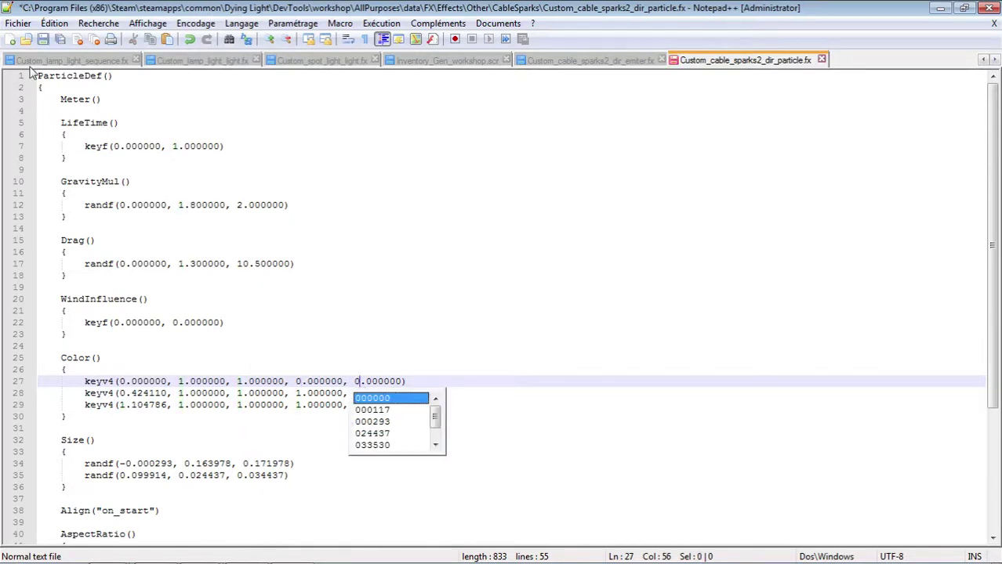
click(43, 39)
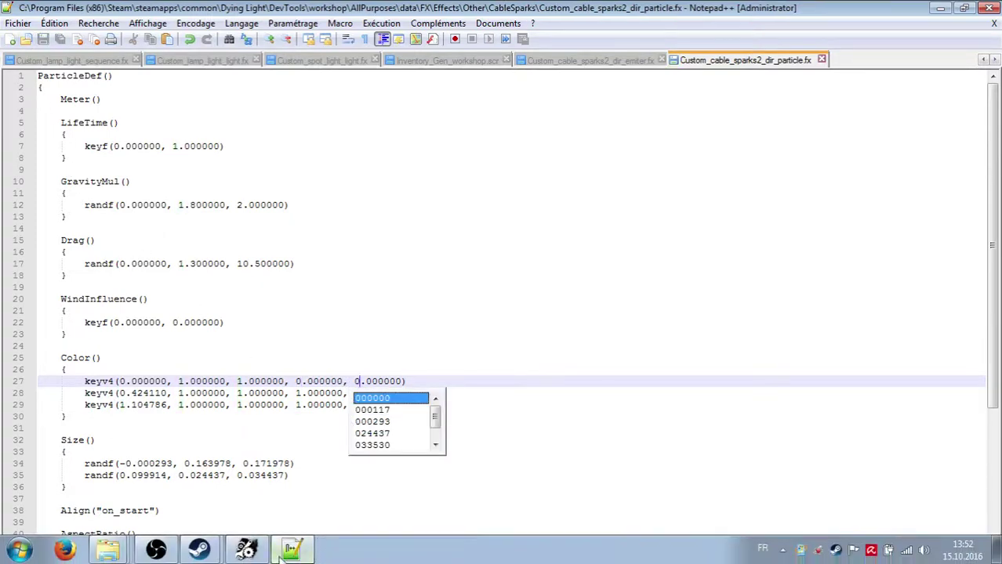
In Dying Light Developer Tools, reload the FXs and restart bTest on the Custom_Sparks emitter
click(247, 551)
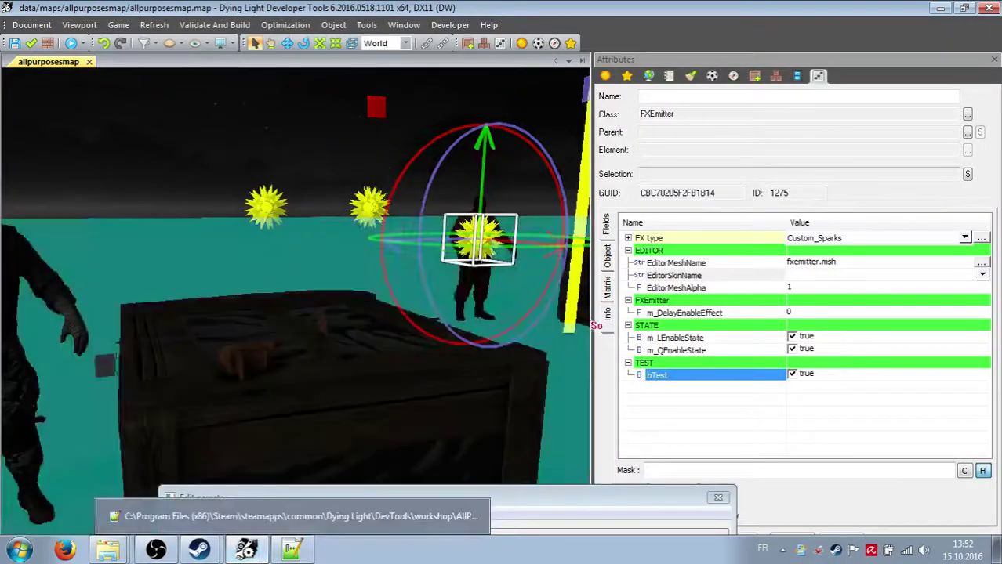
click(154, 25)
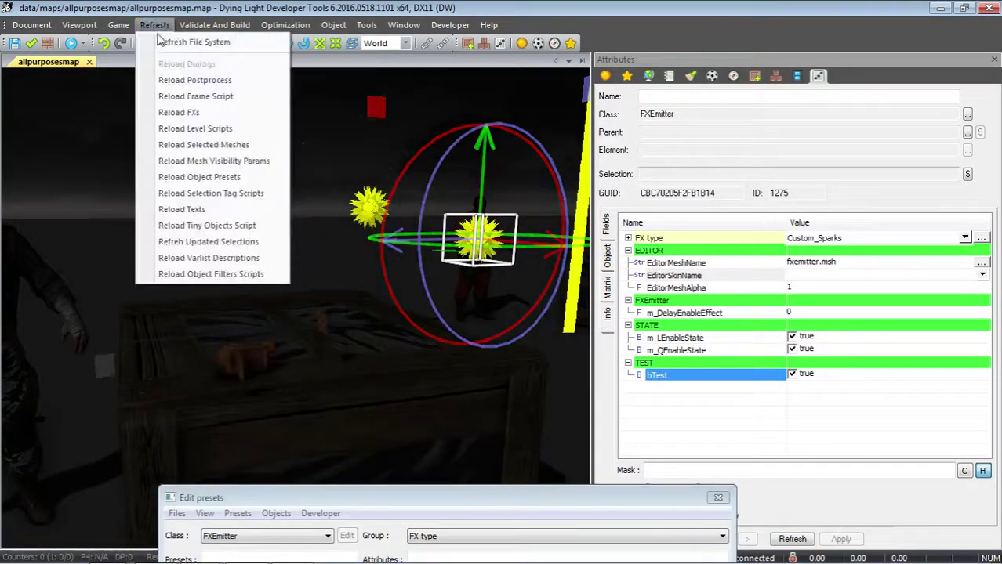
click(169, 112)
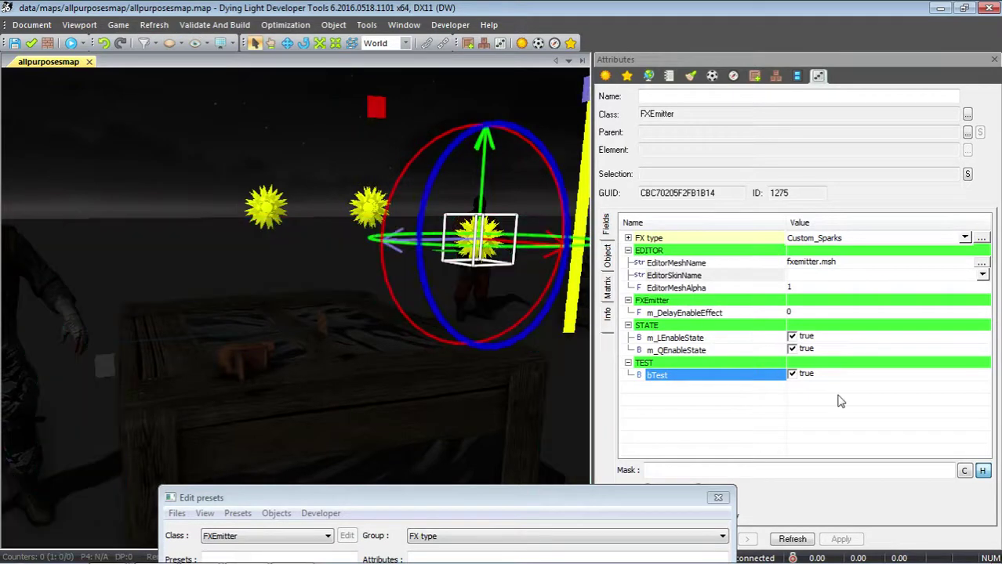
click(799, 375)
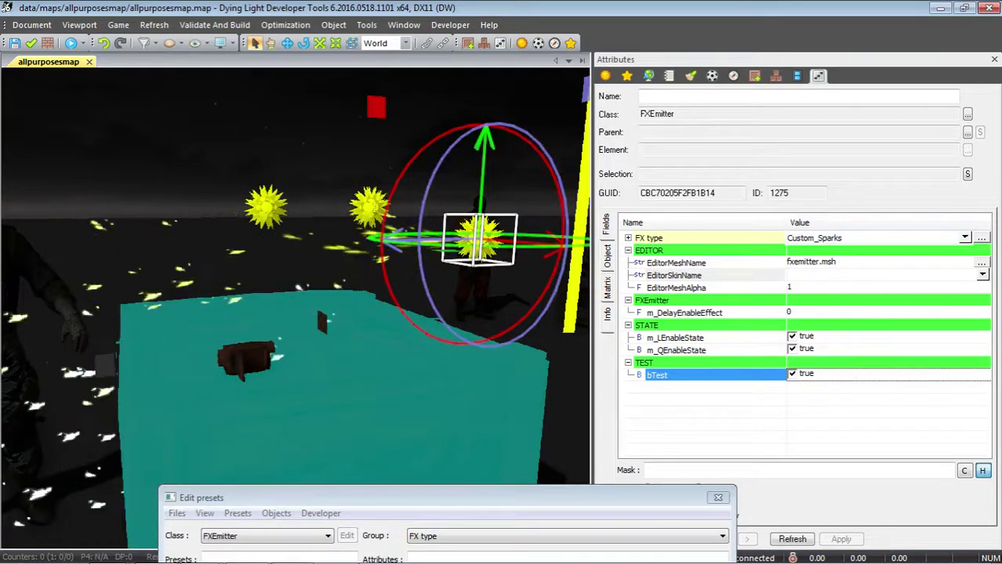
Back in Notepad++, review the rest of the particle file from Color to TexStartMode and highlight the first Material name
click(266, 555)
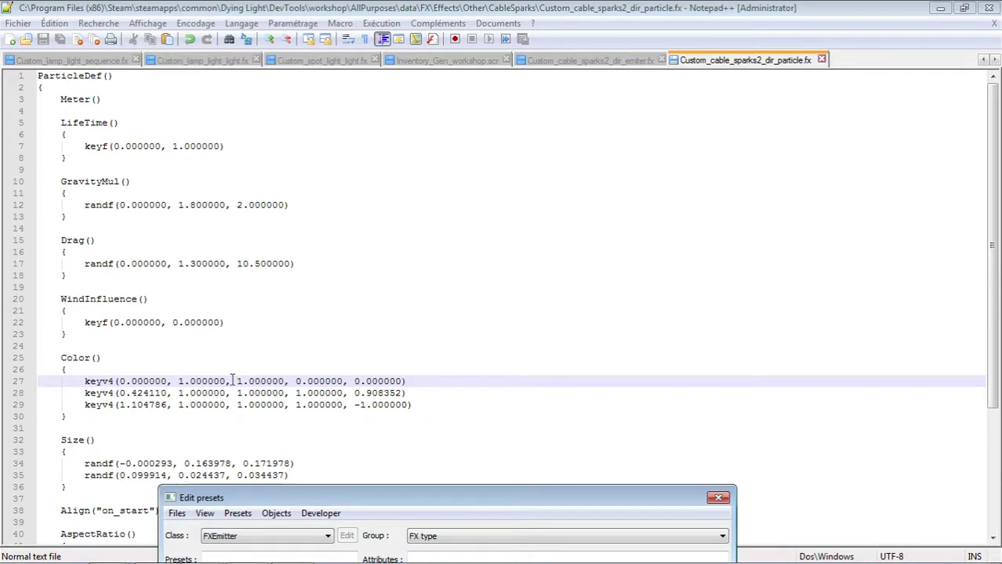
click(283, 381)
scroll(337, 369, down, 1)
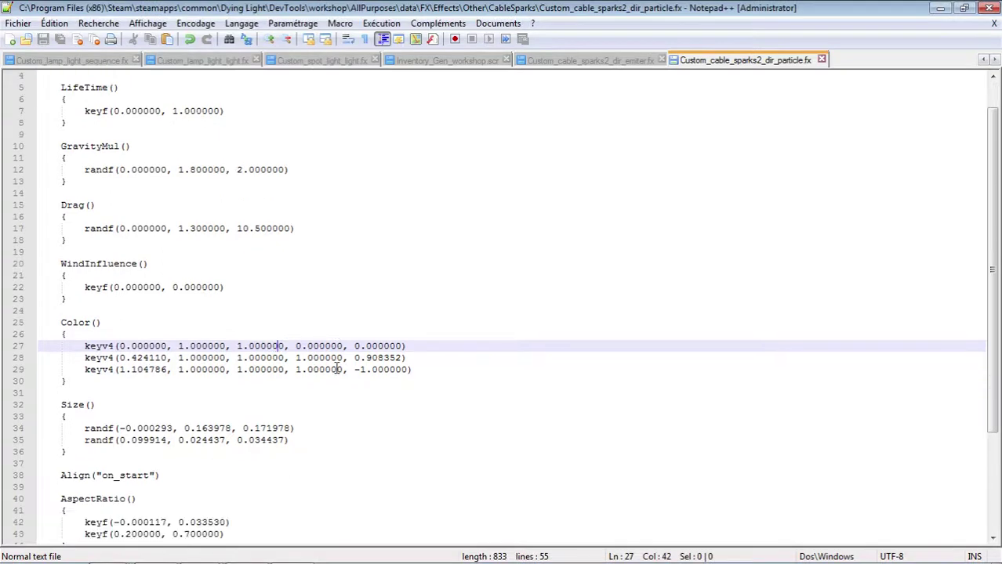
scroll(279, 370, down, 2)
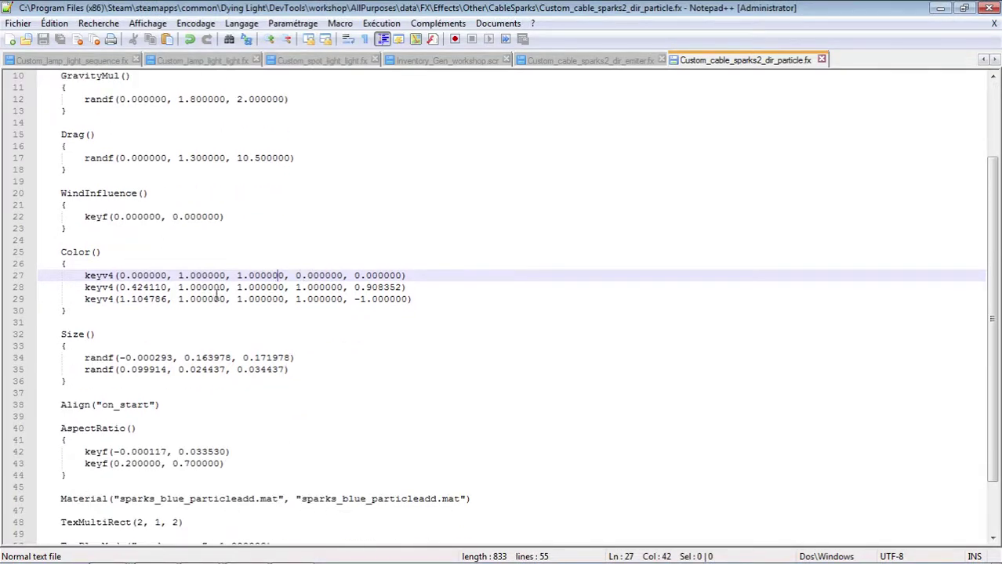
scroll(235, 349, down, 1)
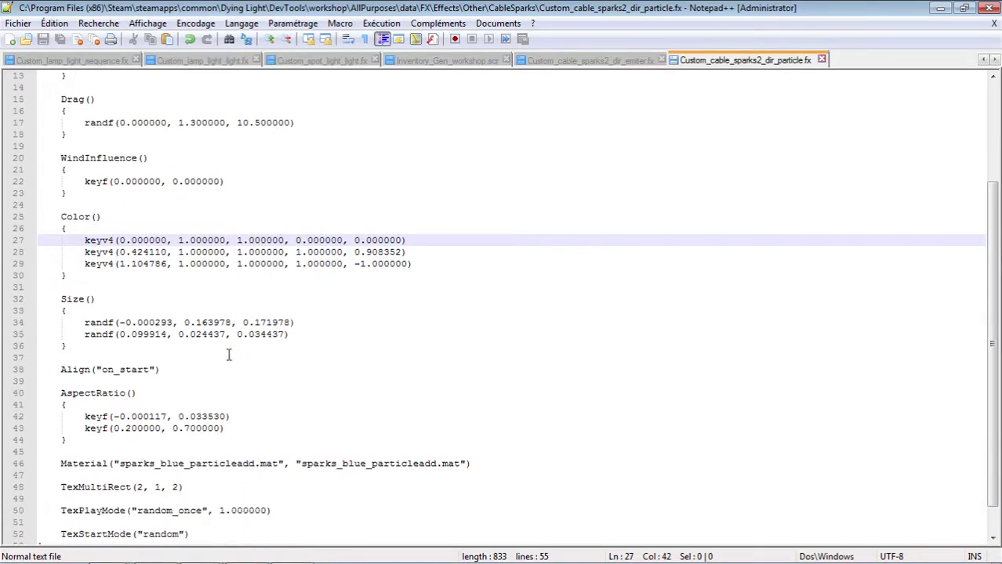
scroll(232, 352, down, 1)
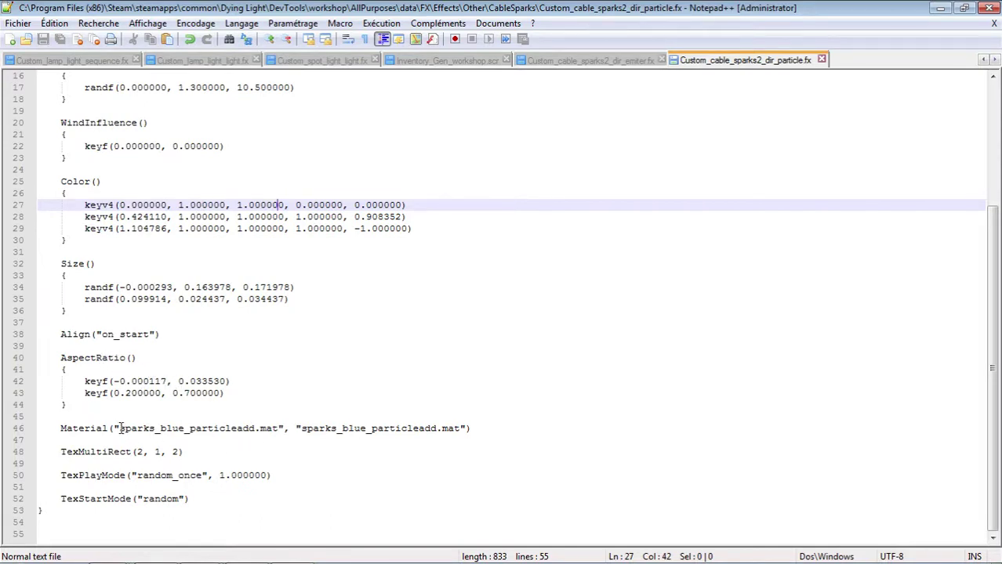
drag(120, 428, 275, 431)
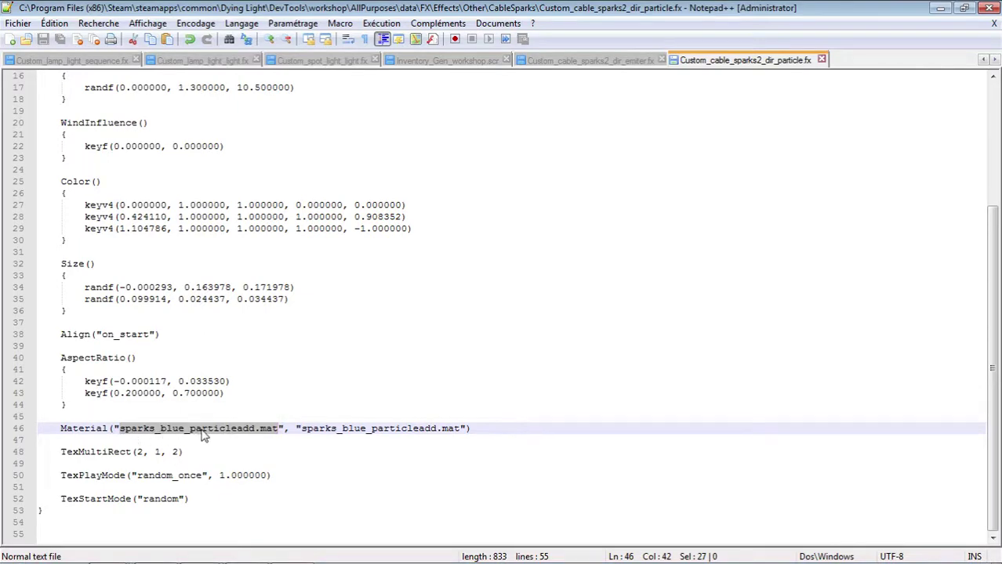
In Dying Light Developer Tools, display the Materials list and browse through the material names
mouse_move(187, 562)
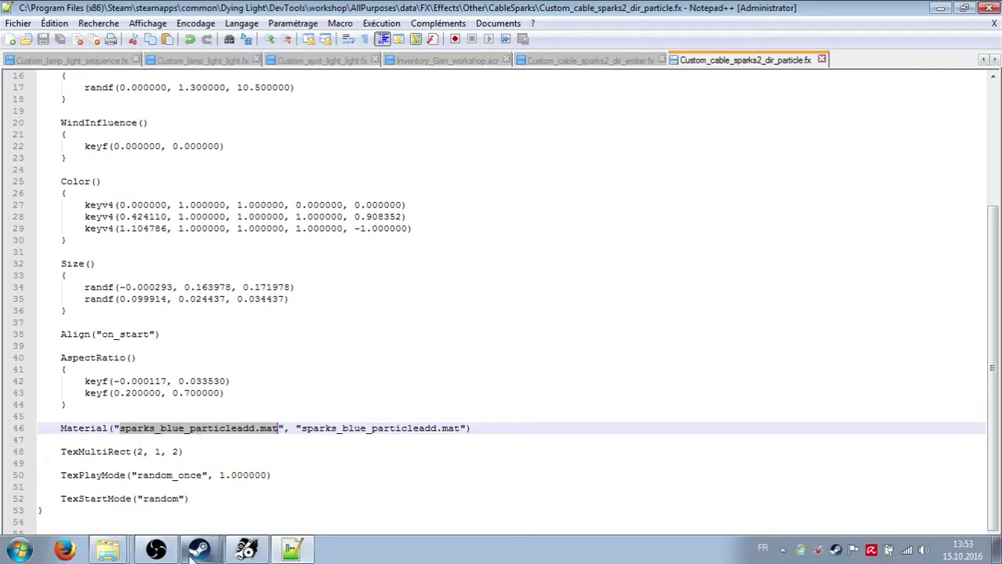
click(241, 557)
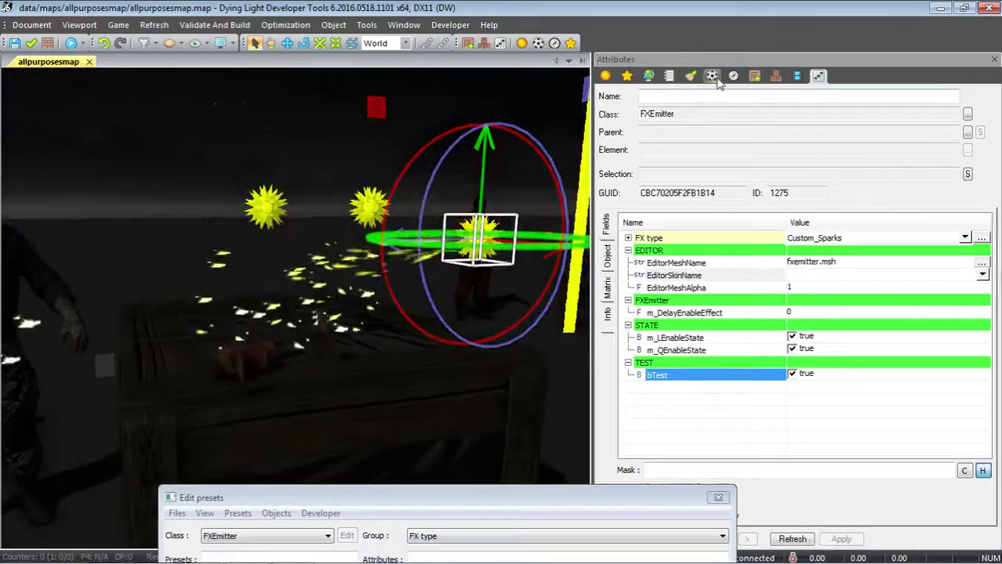
click(711, 76)
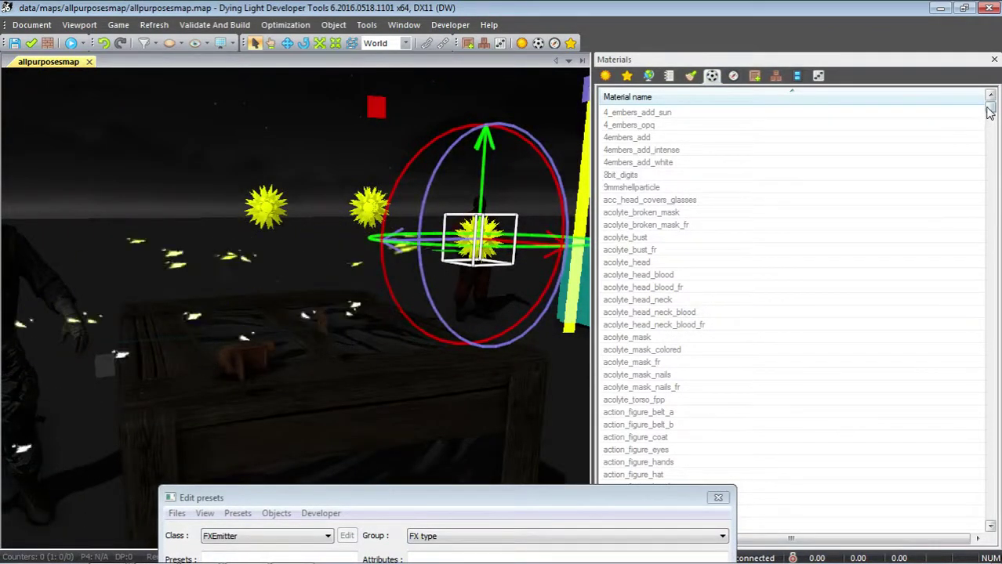
drag(993, 113, 997, 135)
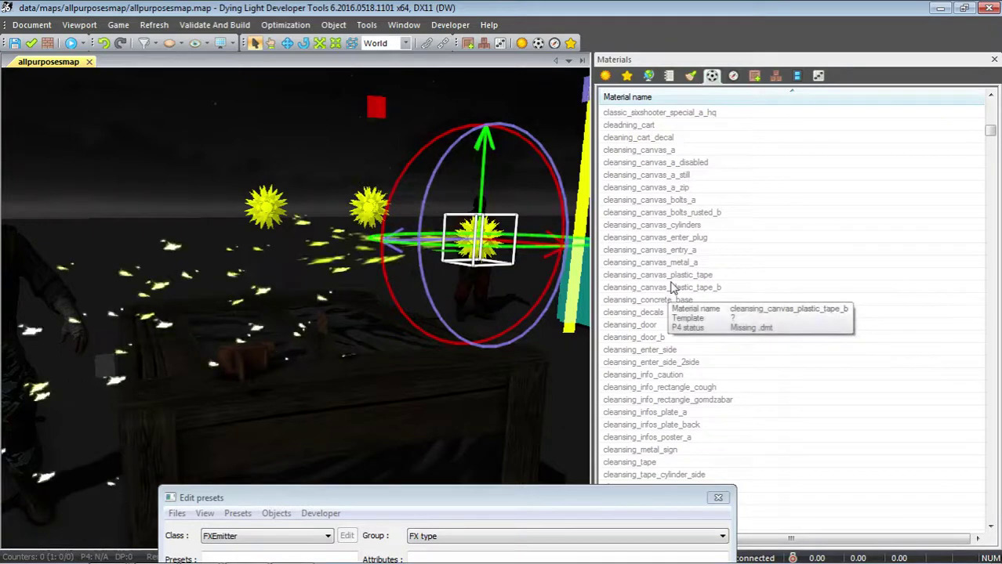
In the CableSparks Explorer window, go back to the data folder and open import_default, then its camtest subfolder
mouse_move(113, 547)
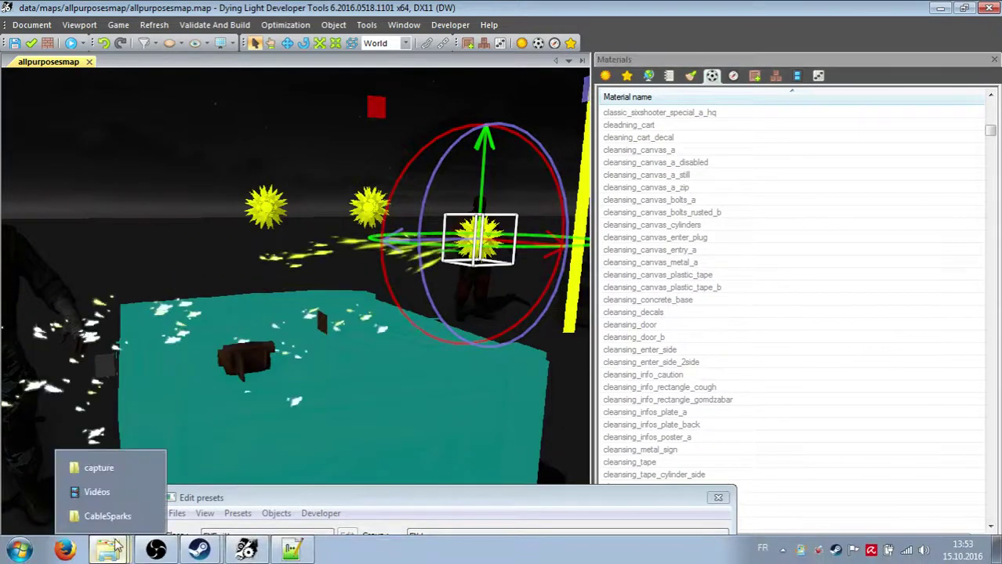
click(114, 519)
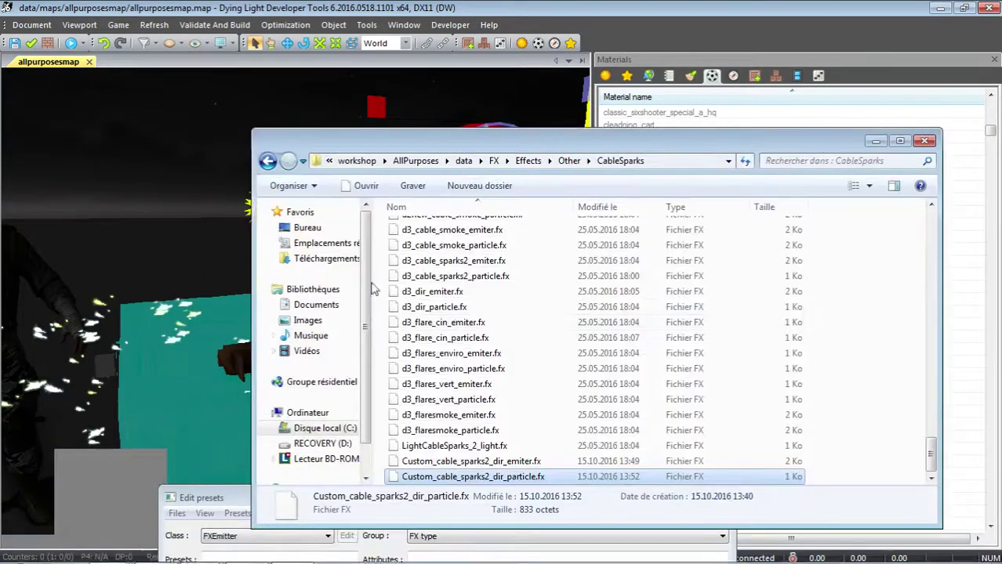
click(267, 162)
click(267, 162)
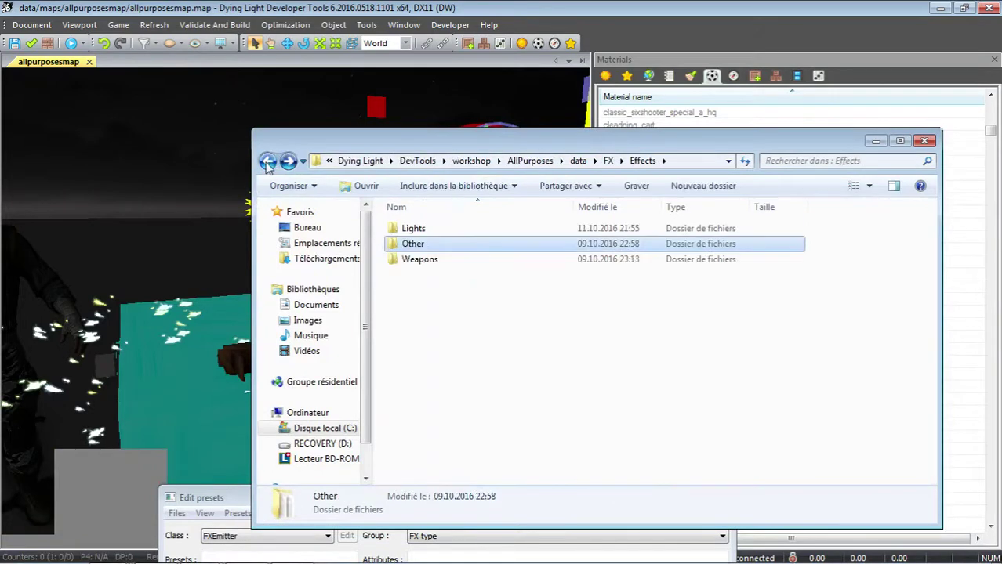
click(268, 161)
click(268, 162)
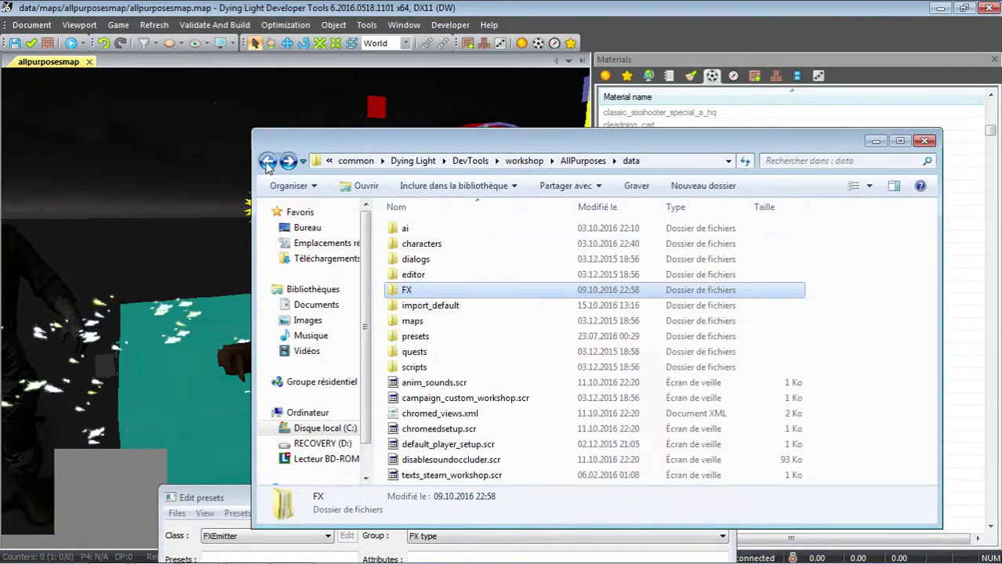
double_click(415, 306)
double_click(404, 229)
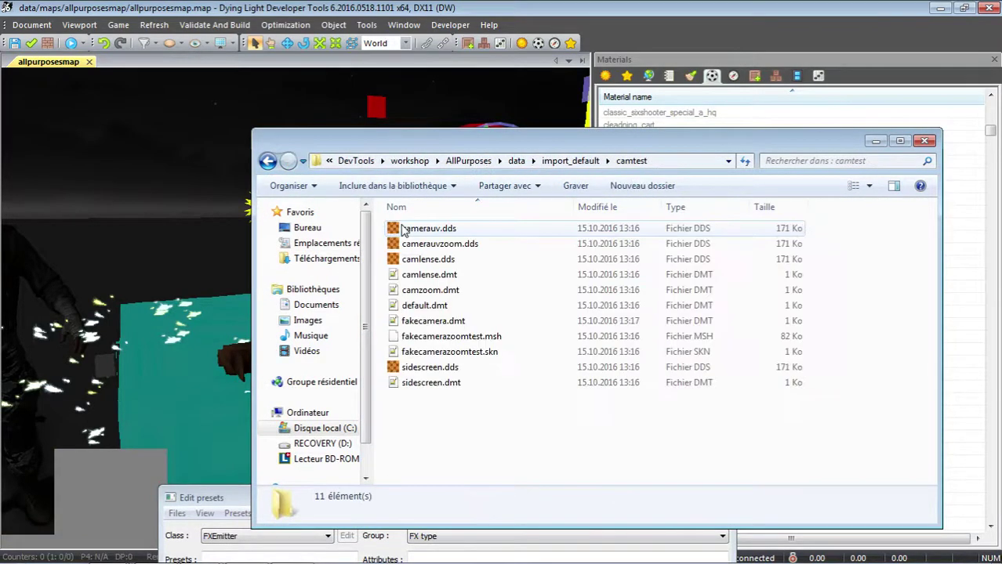
Examine the name part of the camzoom.dmt material file, keeping the file name as it is
click(423, 292)
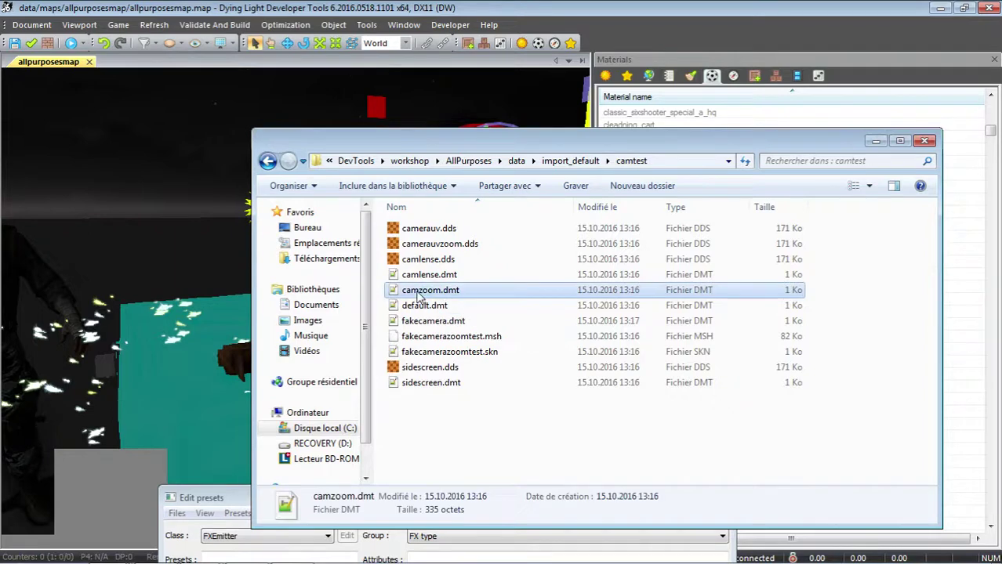
click(432, 294)
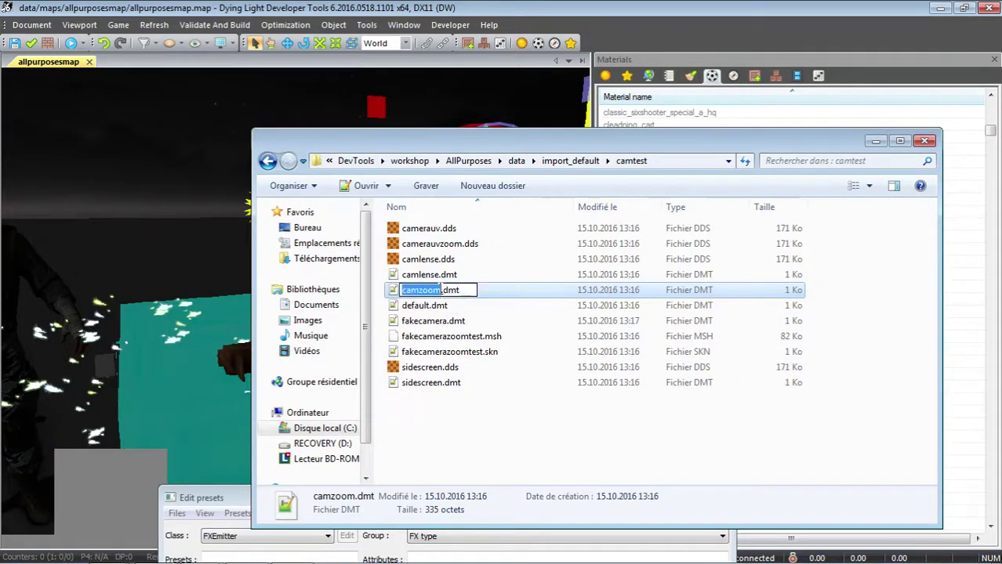
click(441, 290)
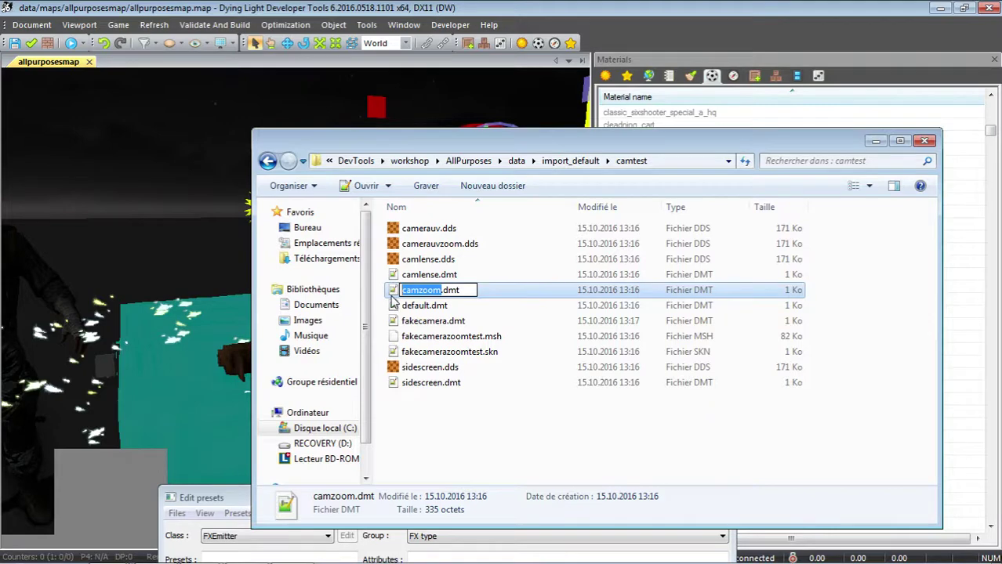
key(Return)
click(447, 425)
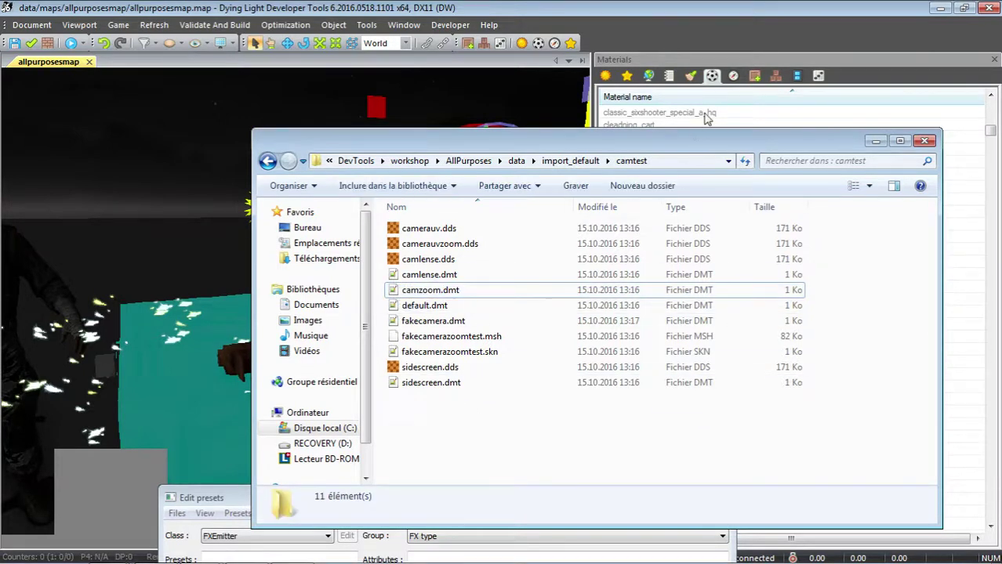
In Dying Light Developer Tools, reverse the material name sorting and browse the list to the posters entries, rechecking the Material line in Notepad++
click(747, 98)
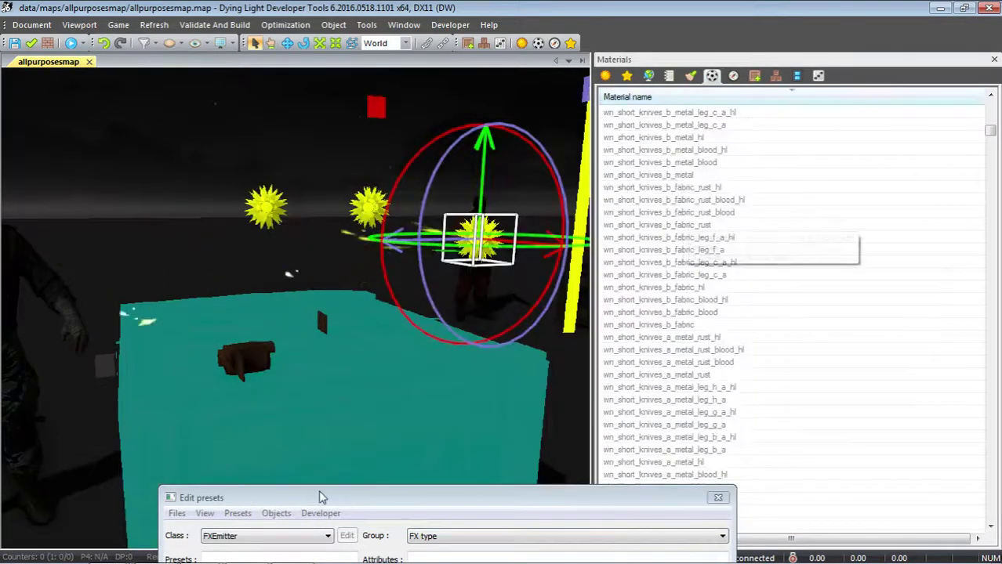
click(292, 559)
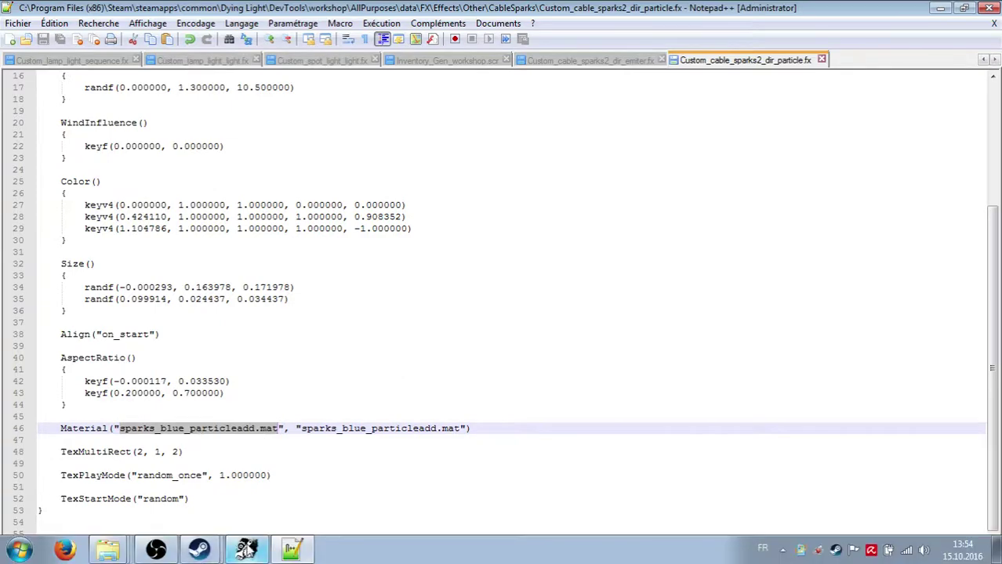
click(204, 550)
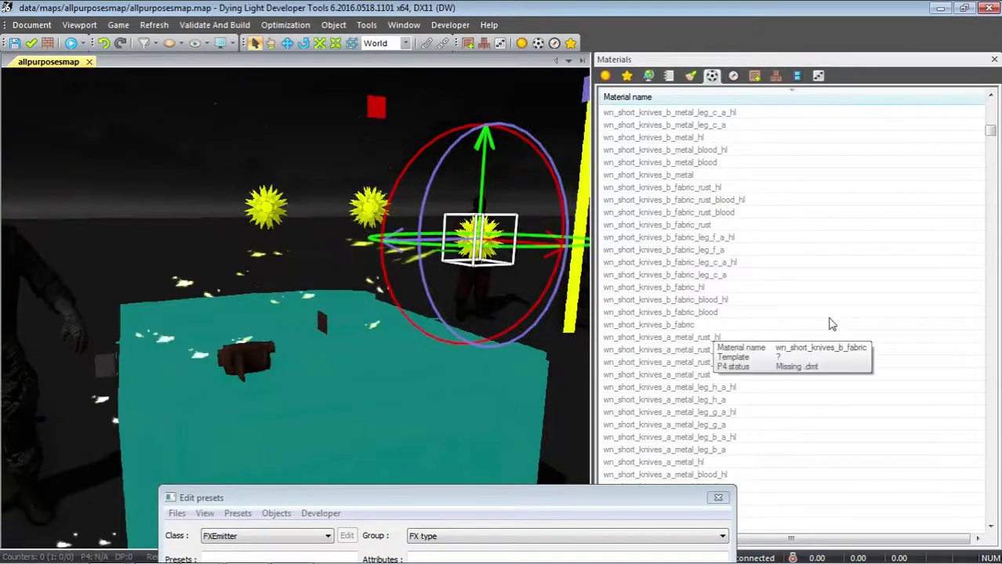
drag(992, 140, 999, 355)
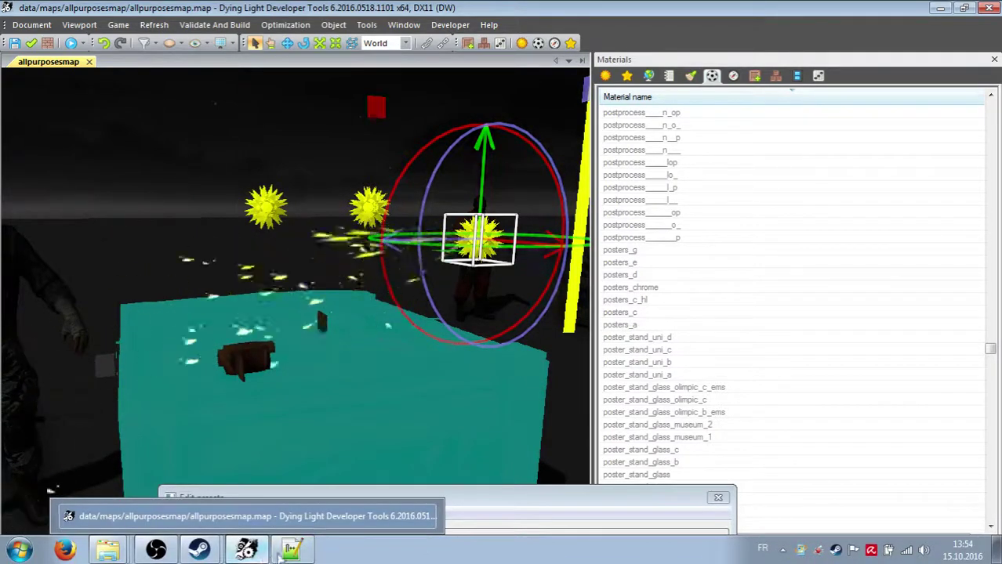
In Notepad++, replace both material names on the Material line with posters_c, keeping the .mat extension, and save the particle file
click(290, 550)
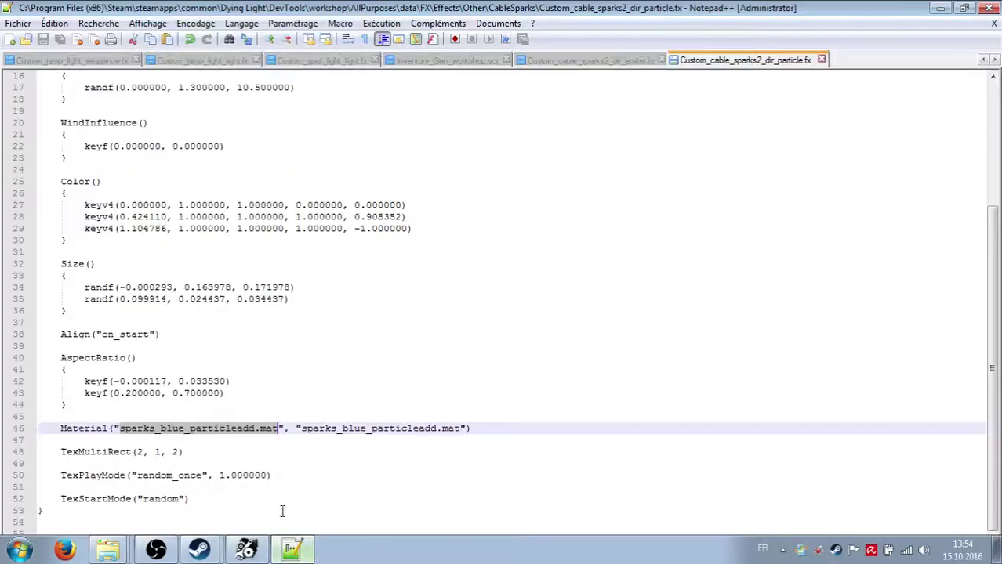
double_click(144, 430)
text(poster)
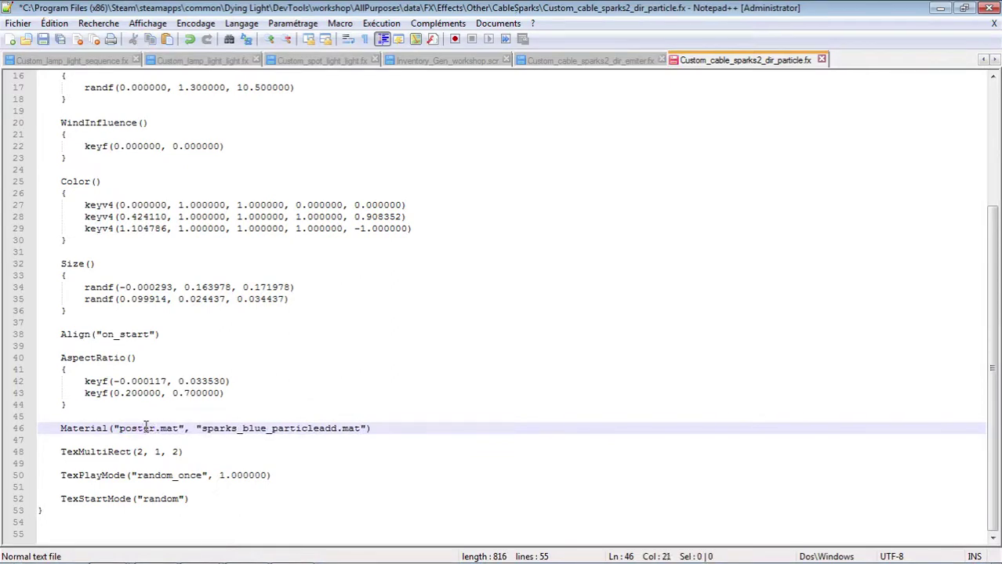
text(s_c)
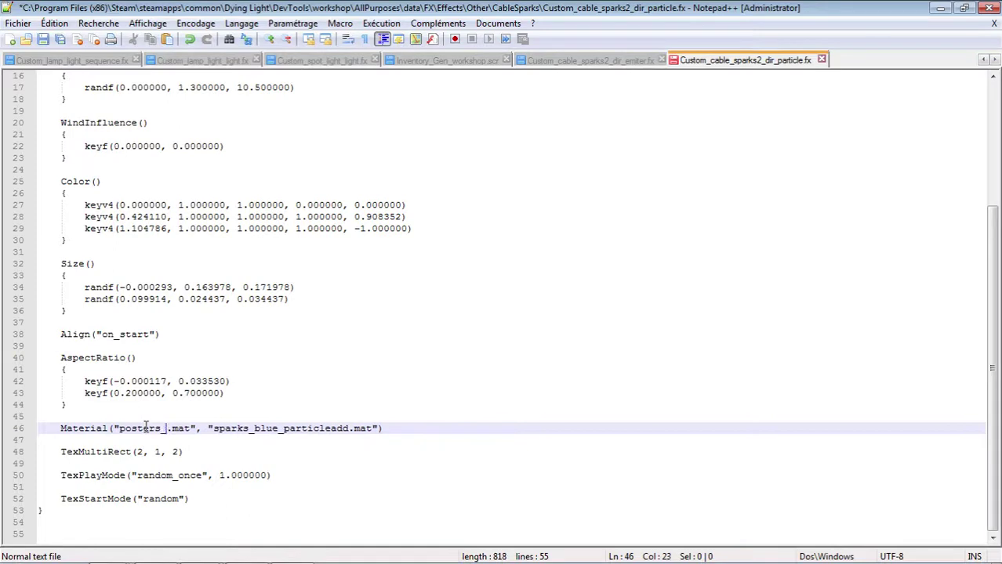
double_click(146, 428)
key(ctrl+c)
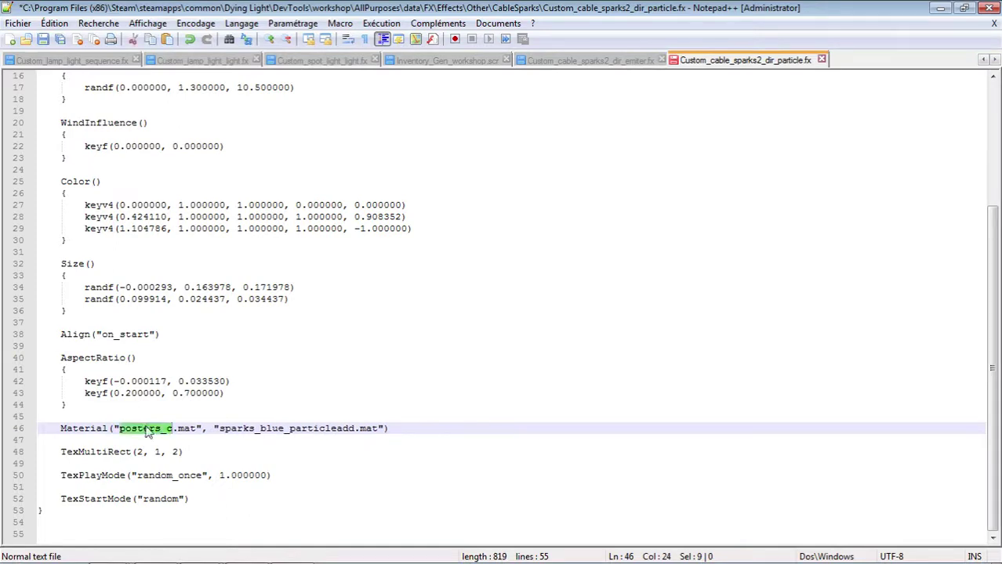
double_click(224, 430)
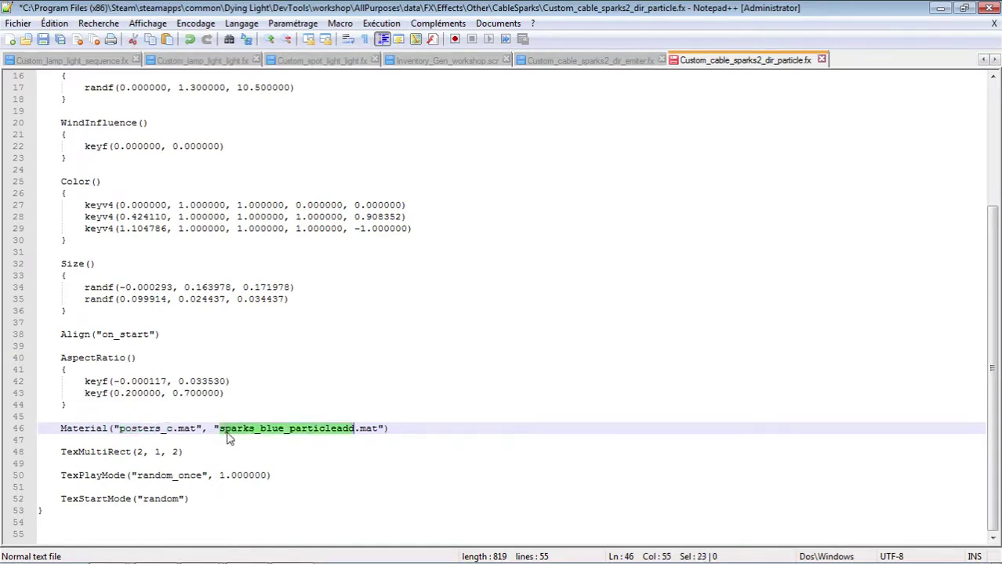
key(ctrl+v)
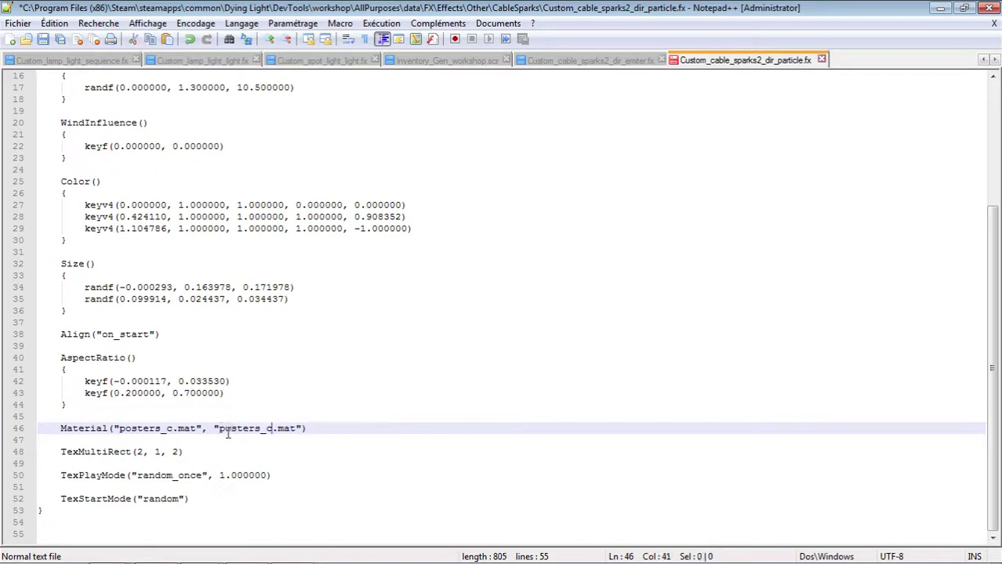
key(ctrl+s)
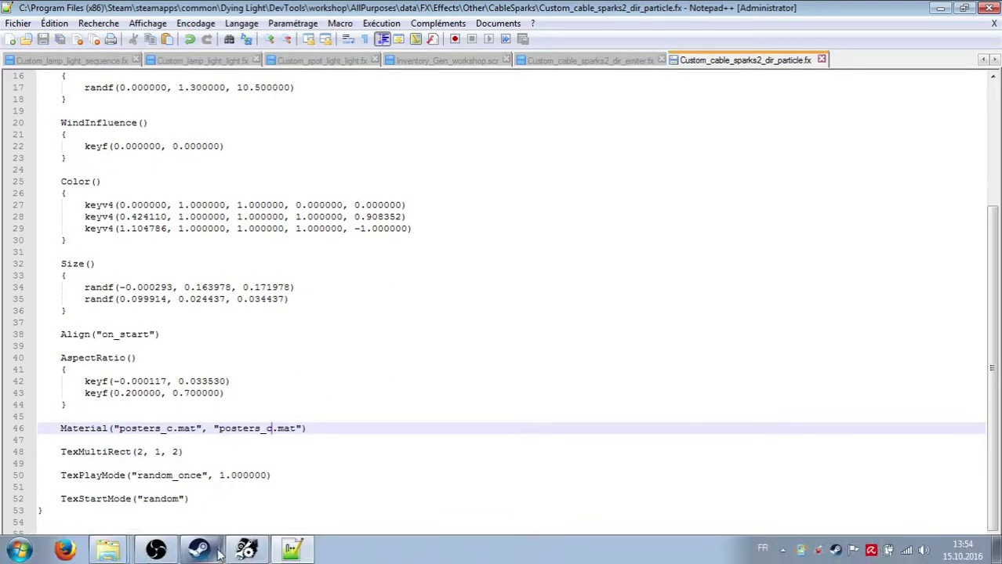
In Dying Light Developer Tools, reload the FXs and restart the selected emitter's bTest to check its particles up close
click(247, 558)
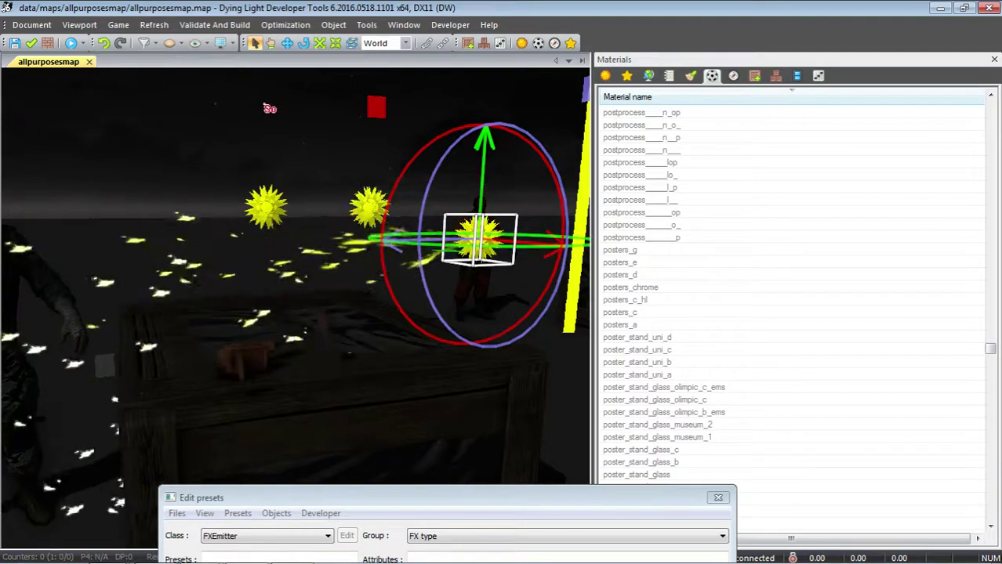
click(153, 25)
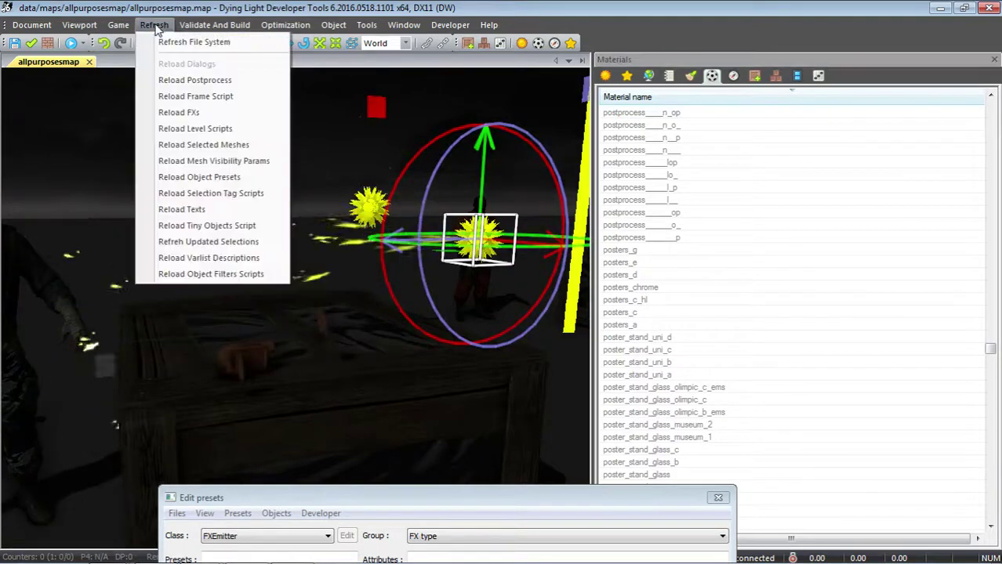
click(179, 112)
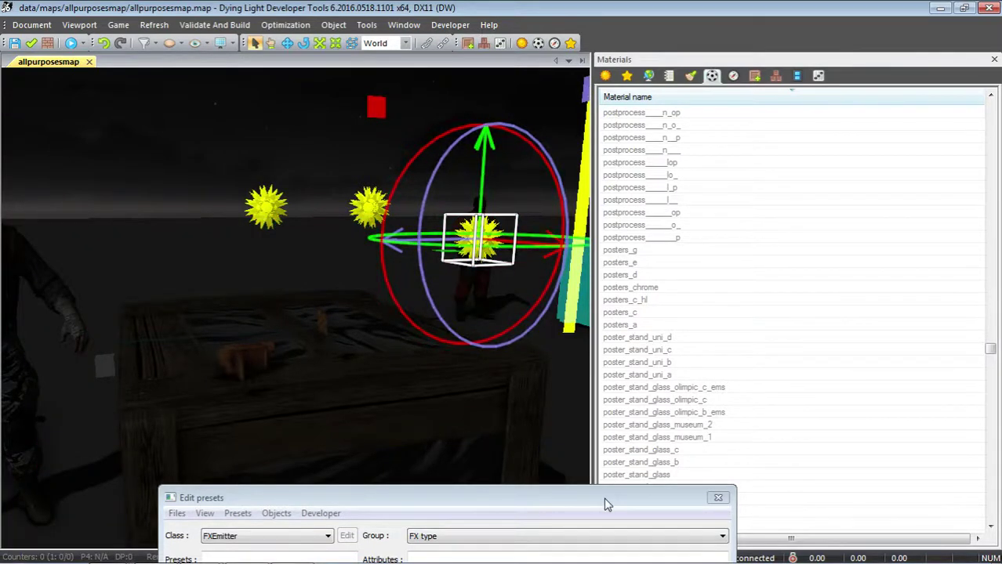
click(818, 75)
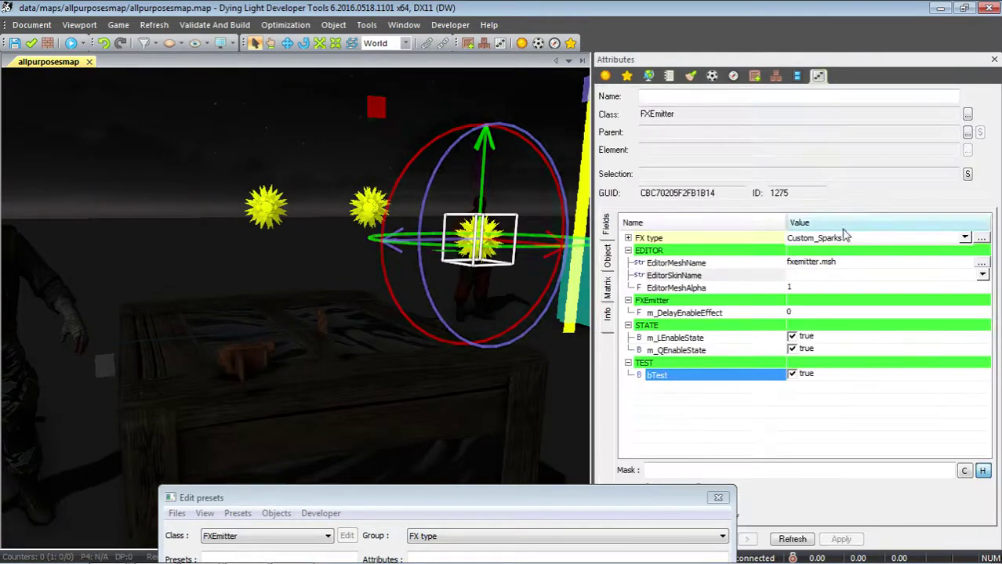
click(792, 374)
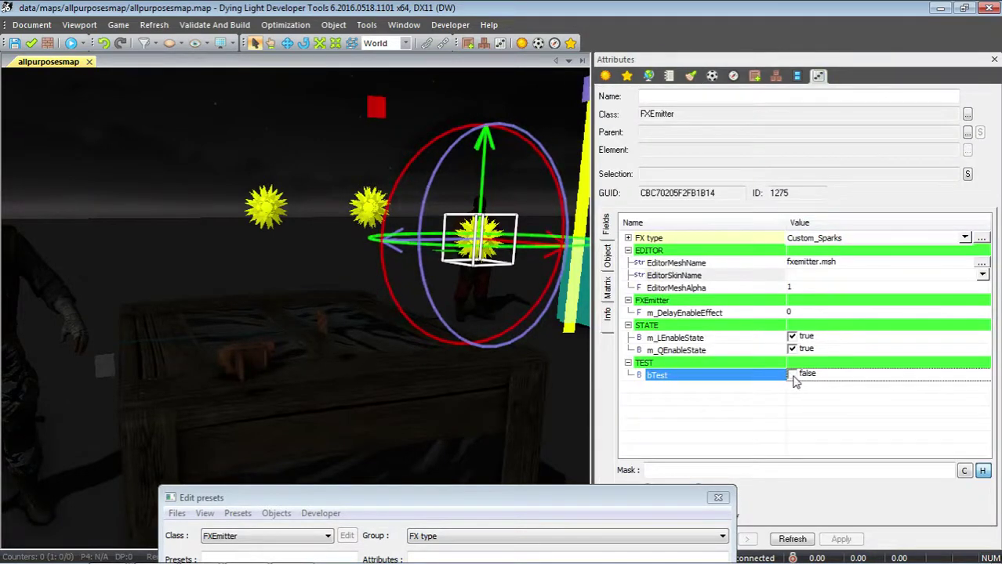
click(793, 374)
right_drag(571, 386, 557, 388)
key(w)
key(w)
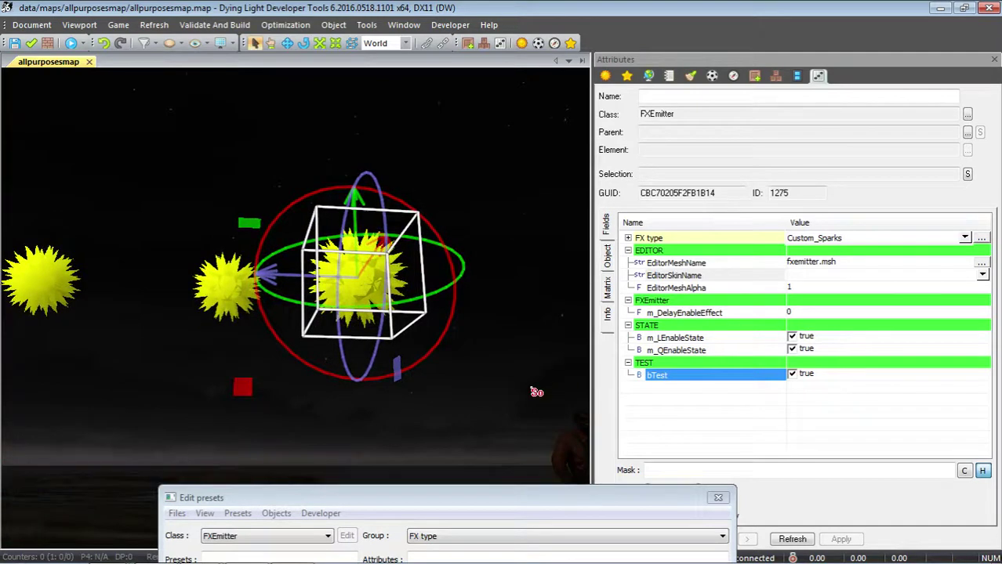
drag(474, 501, 471, 438)
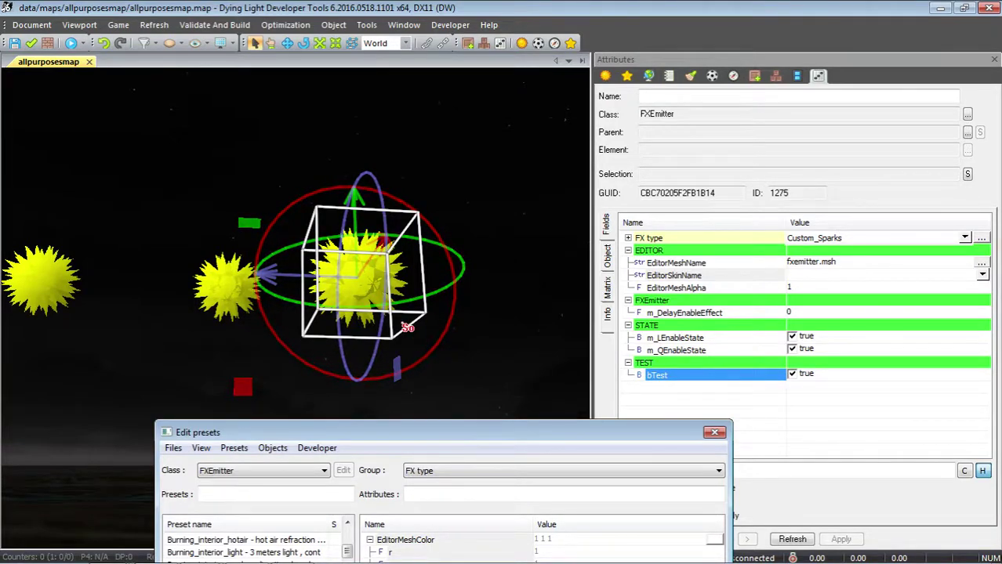
In Notepad++, undo the Material line edits back to sparks_blue_particleadd.mat for both names and save the particle file
mouse_move(246, 548)
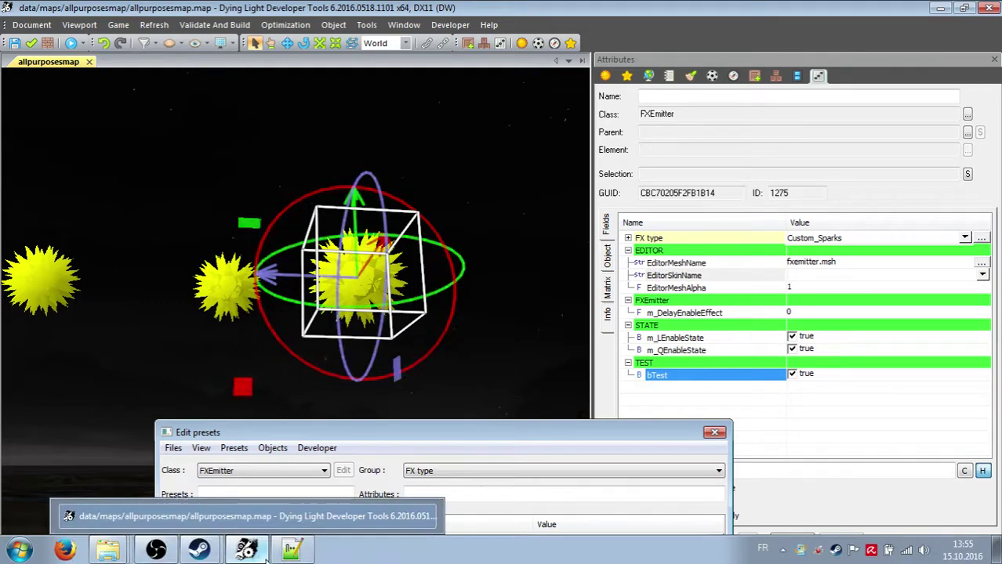
mouse_move(290, 553)
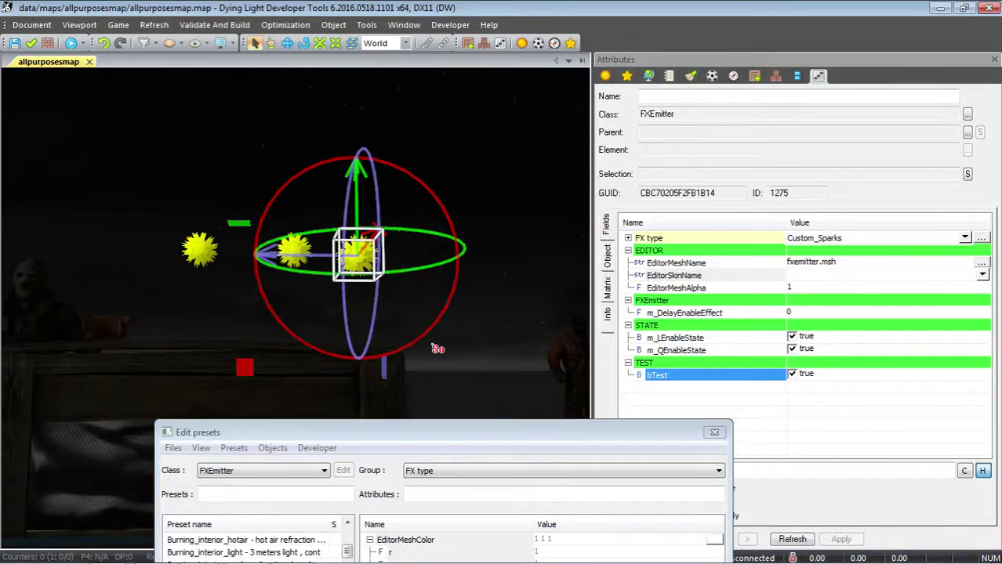
click(291, 550)
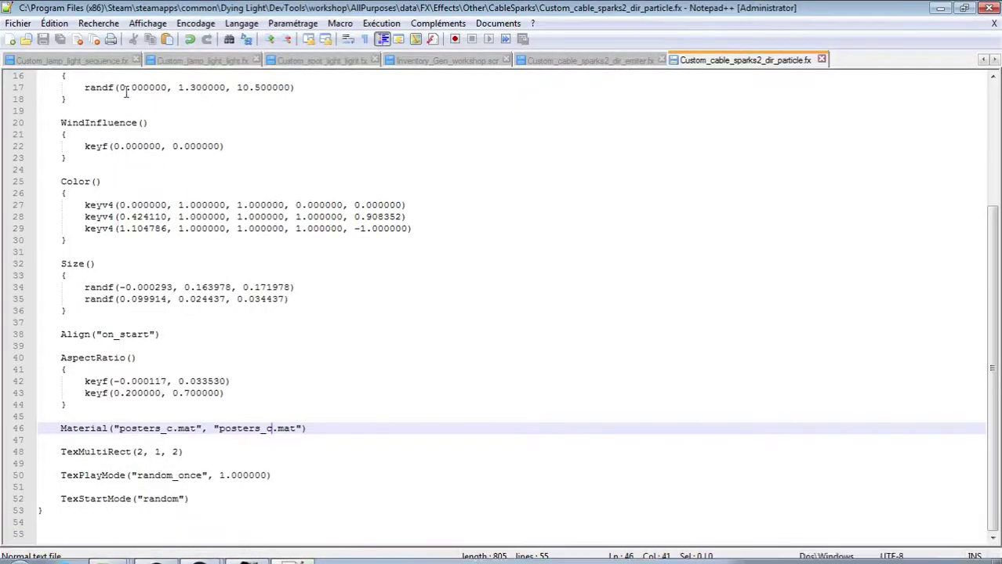
click(189, 41)
click(189, 40)
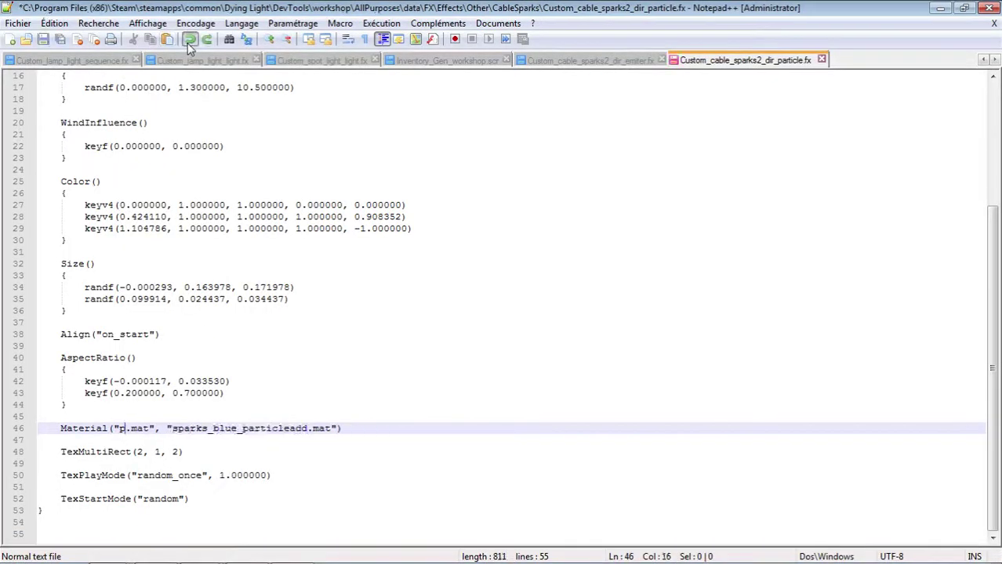
click(189, 41)
click(189, 41)
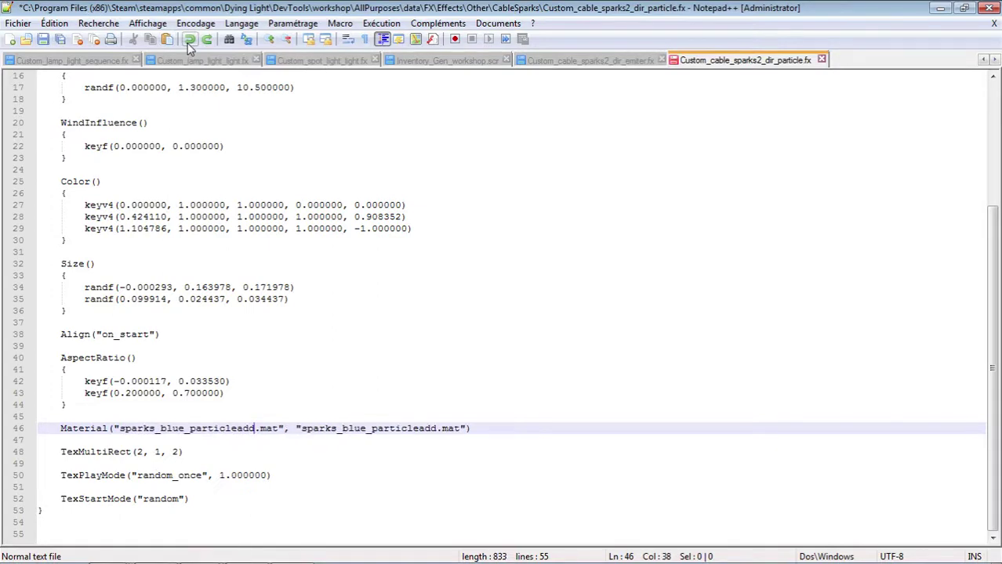
click(43, 39)
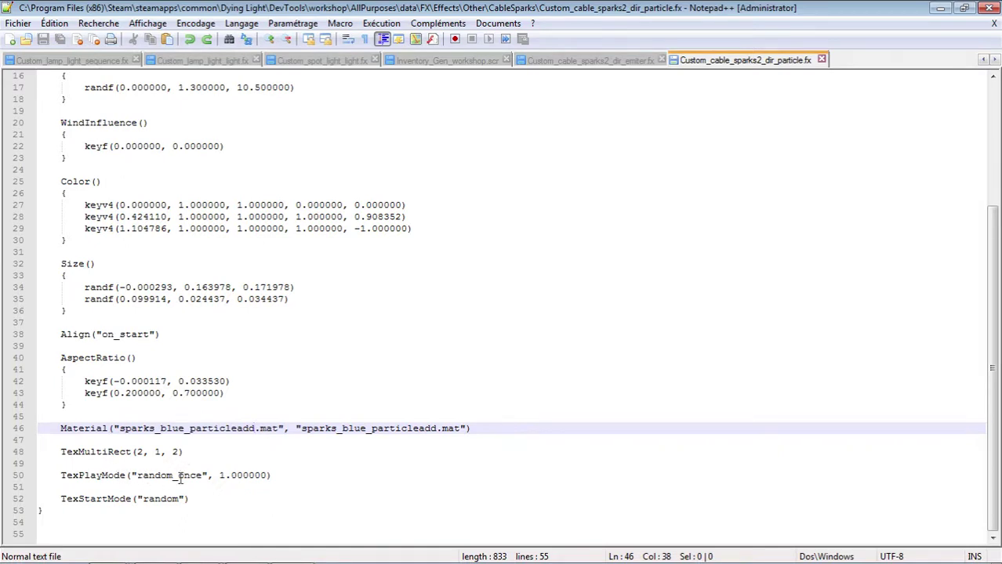
Review the particle file's parameters from LifeTime down to TexStartMode
click(153, 499)
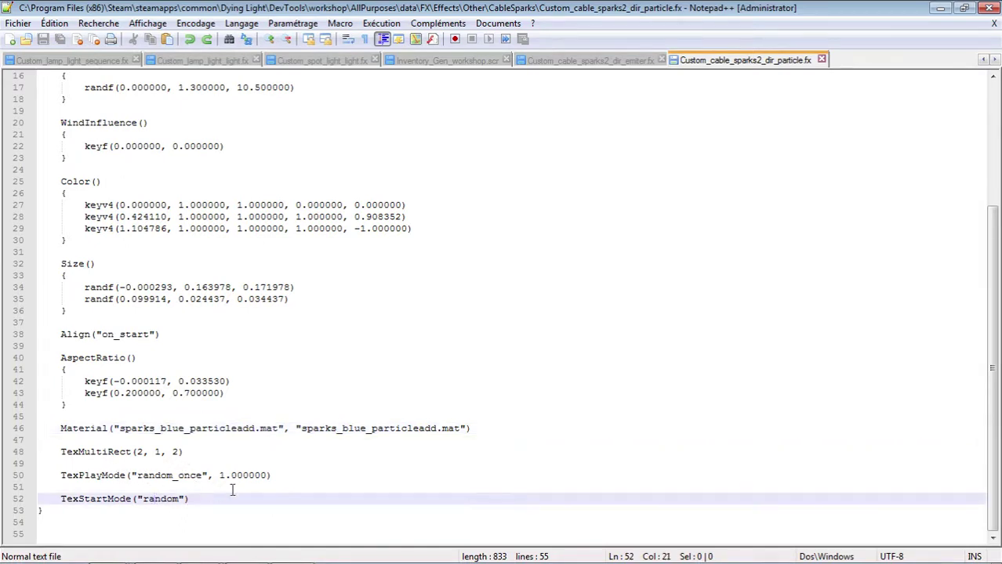
scroll(240, 486, up, 5)
scroll(240, 487, down, 5)
scroll(240, 487, up, 5)
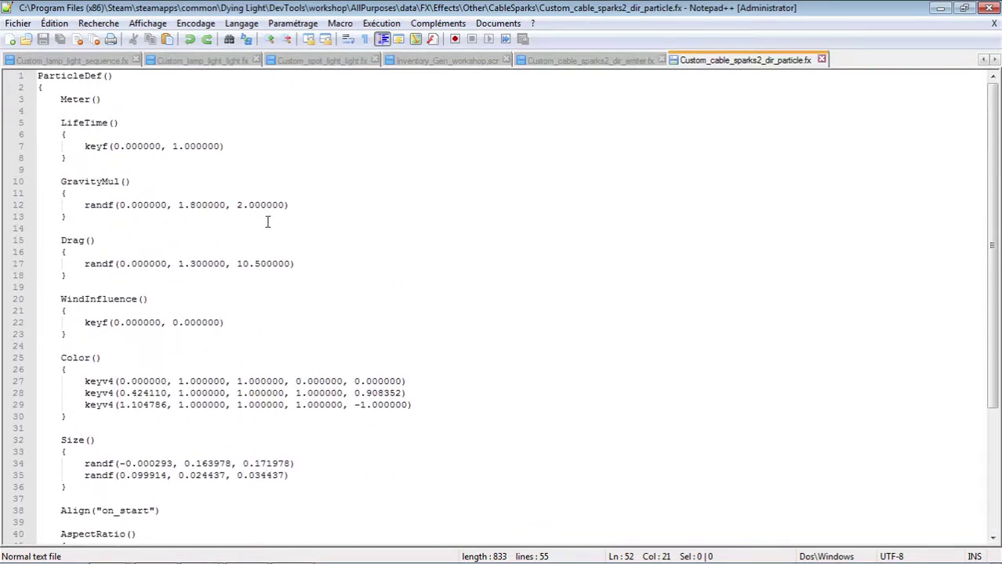
scroll(267, 222, down, 5)
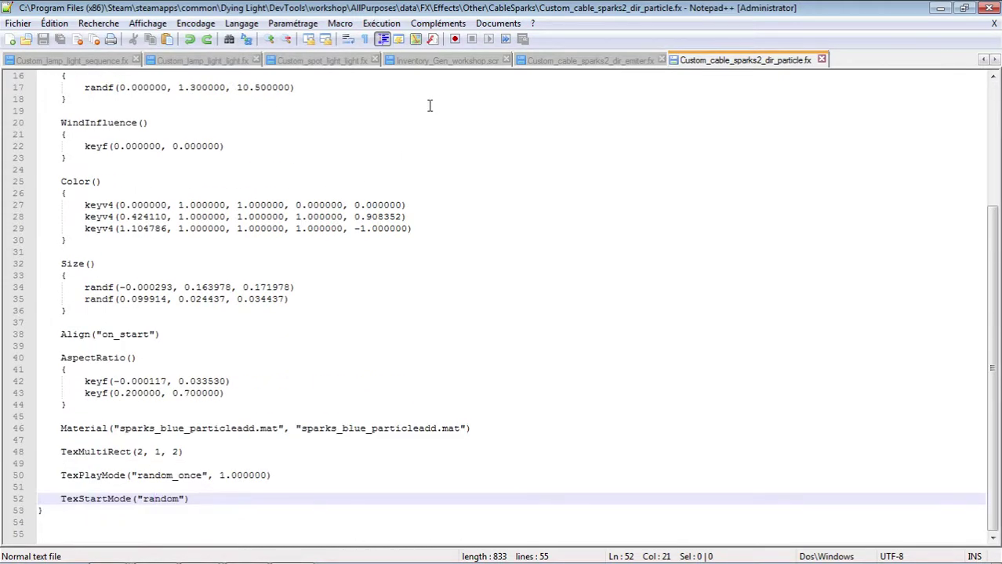
In the camtest Explorer window, go back to the data folder and open FX, Effects, Other, CableSparks
click(108, 549)
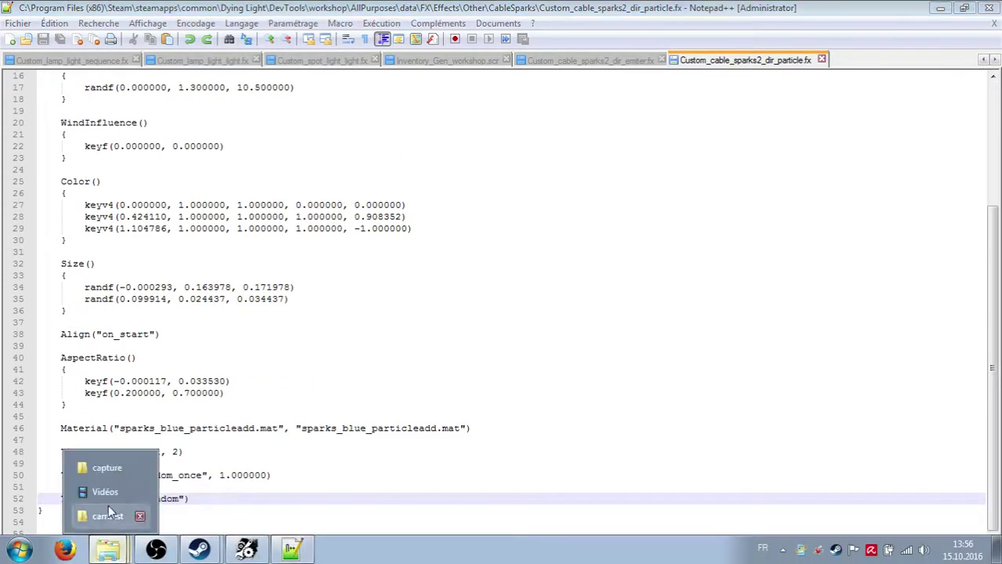
click(105, 513)
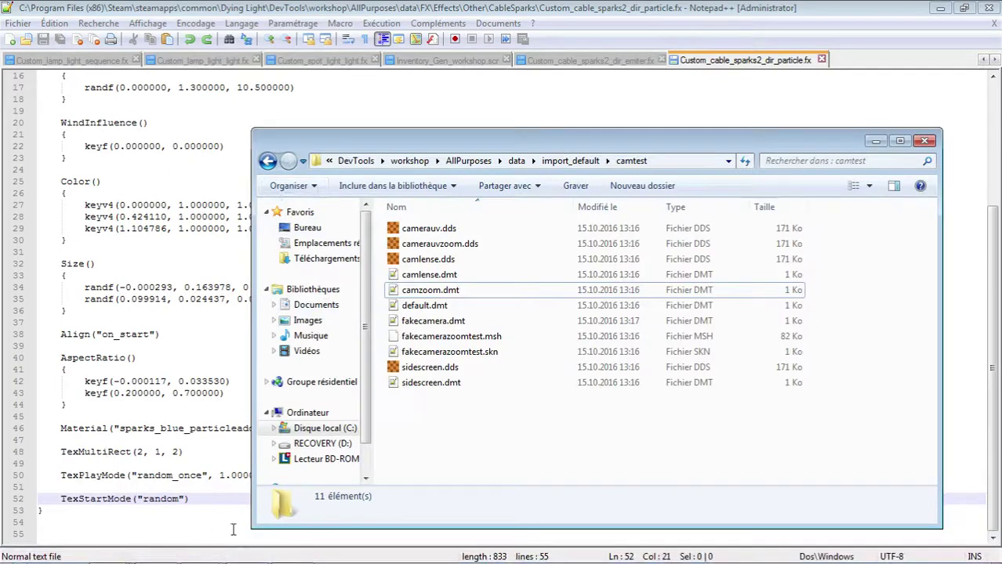
click(268, 160)
click(267, 160)
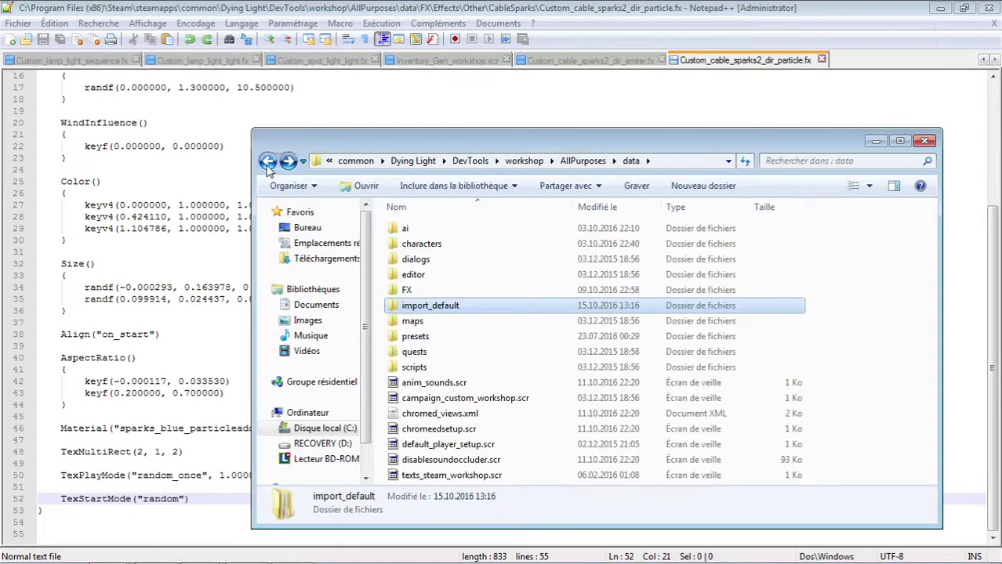
double_click(405, 290)
double_click(395, 231)
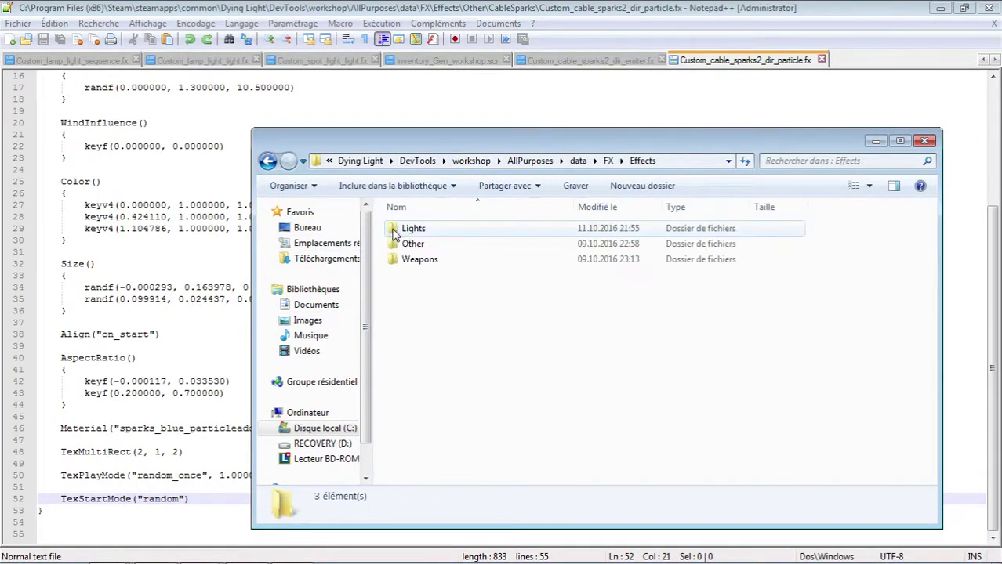
double_click(407, 243)
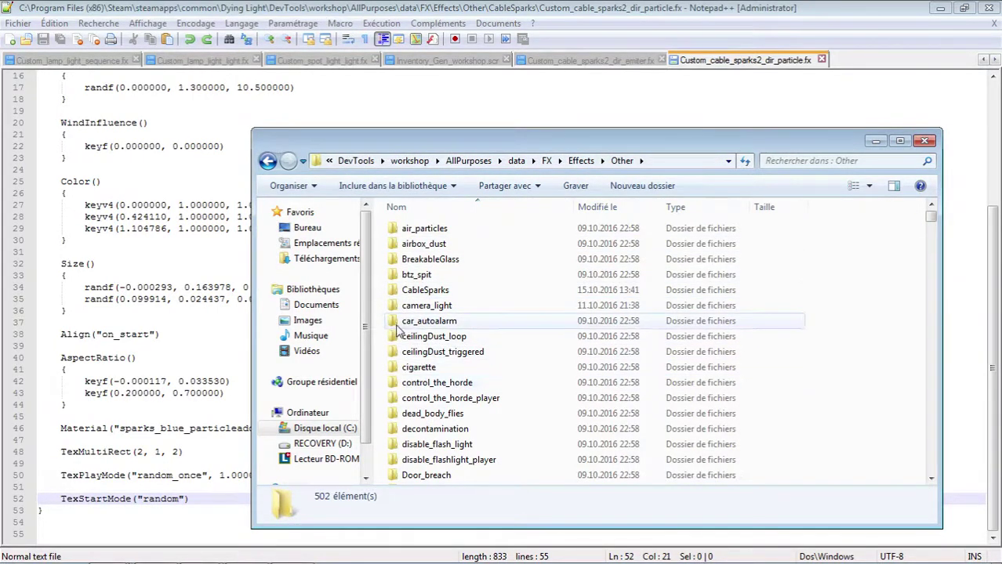
double_click(401, 290)
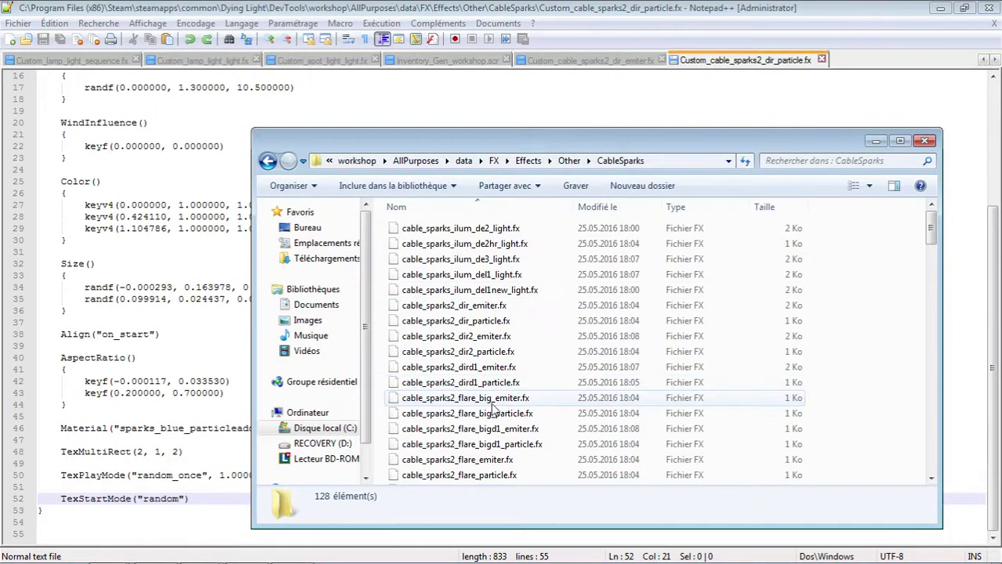
Open cable_sparks2_r2_del2red_sequence.fx from the CableSparks folder in Notepad++
scroll(493, 409, down, 6)
right_click(502, 354)
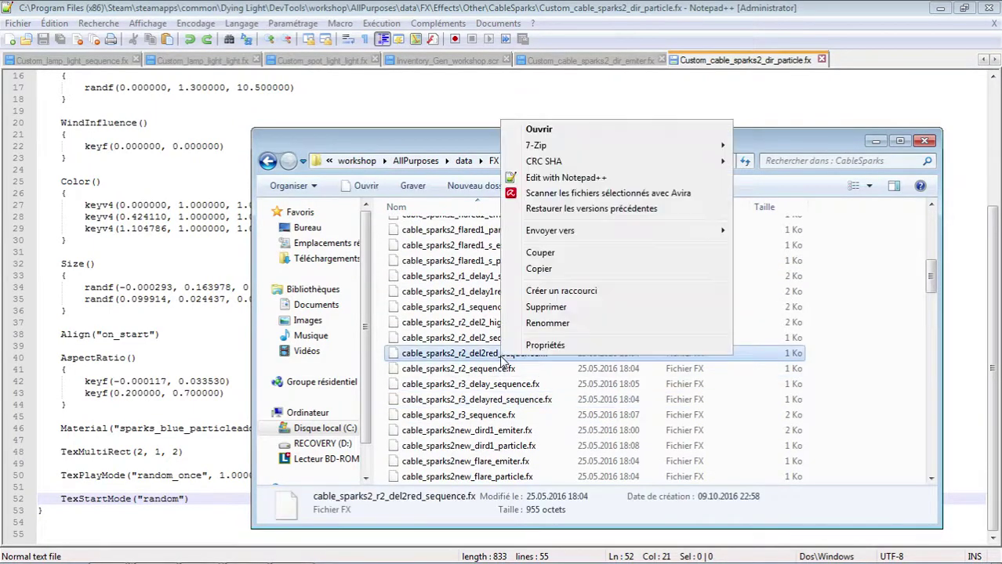
click(532, 179)
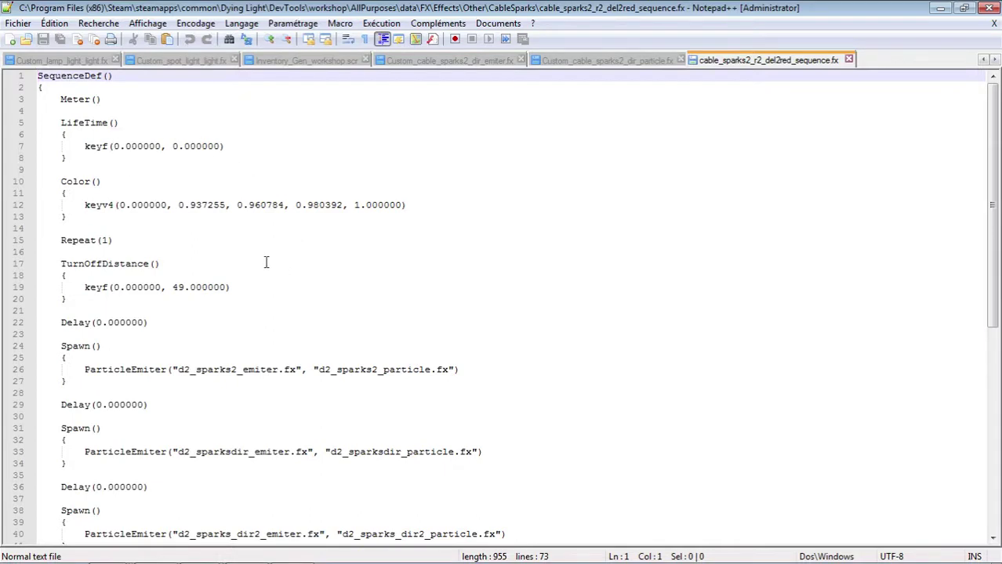
Examine the sequence file's Spawn blocks and the emitter and particle files referenced in the second ParticleEmiter line
scroll(283, 320, down, 2)
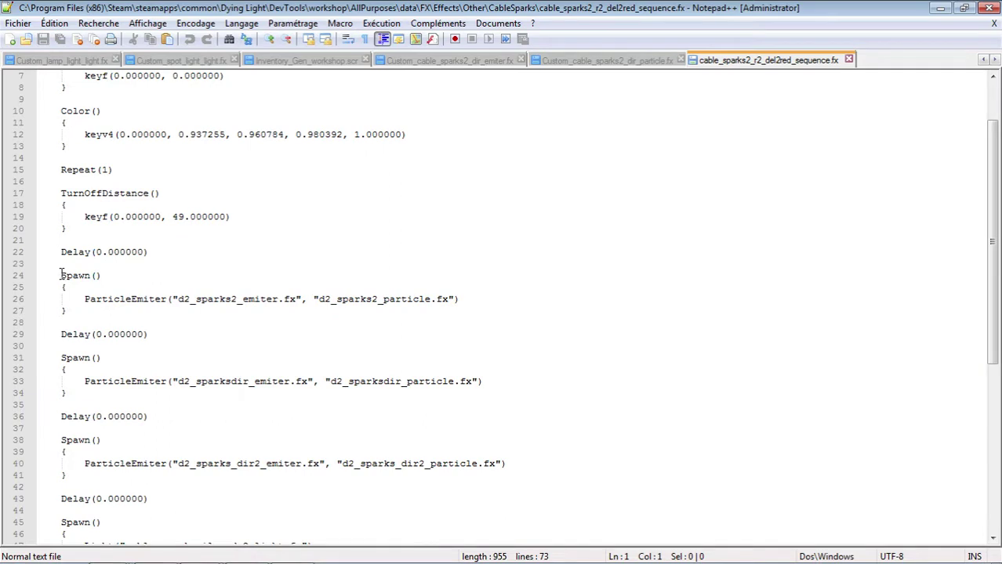
drag(61, 275, 111, 275)
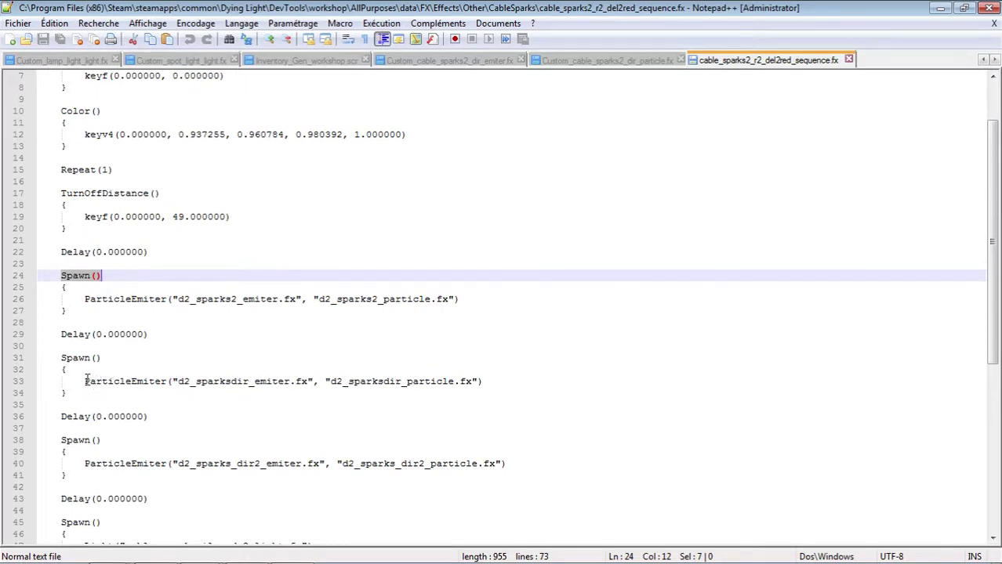
drag(86, 381, 308, 382)
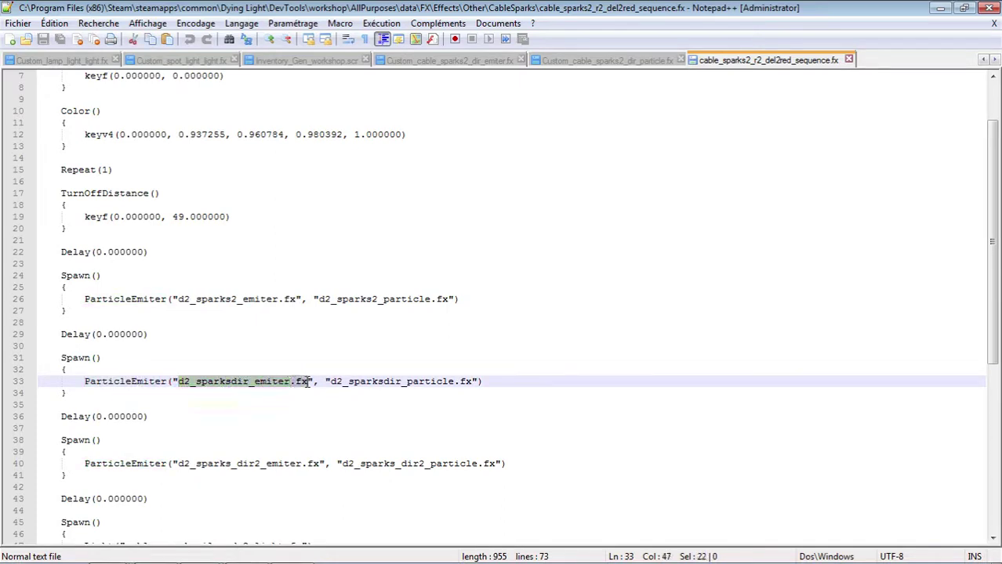
drag(401, 381, 472, 382)
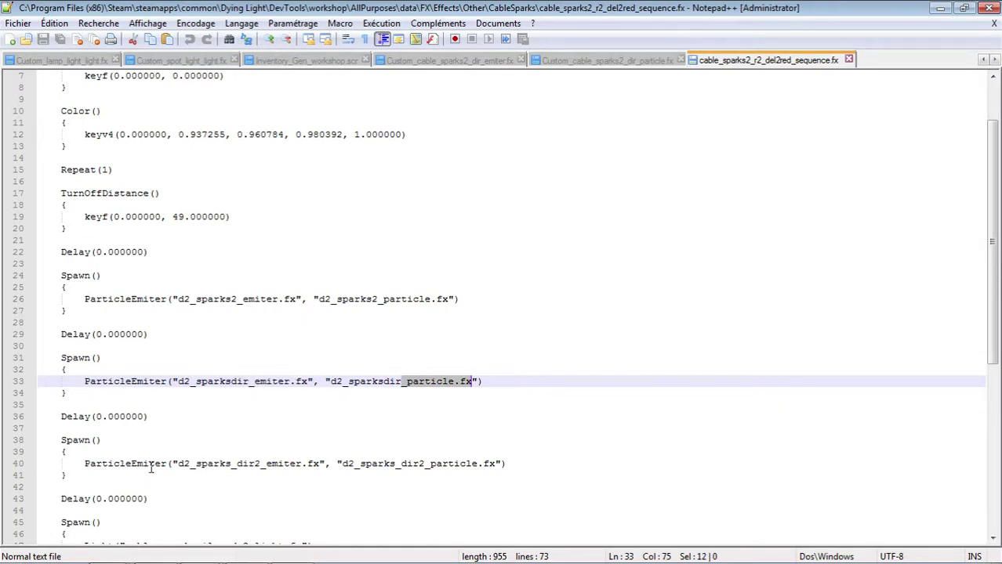
Review the sequence file's remaining Spawn blocks down to the Sound entry, and its opening parameters from LifeTime to TurnOffDistance
drag(152, 464, 154, 467)
scroll(166, 455, down, 4)
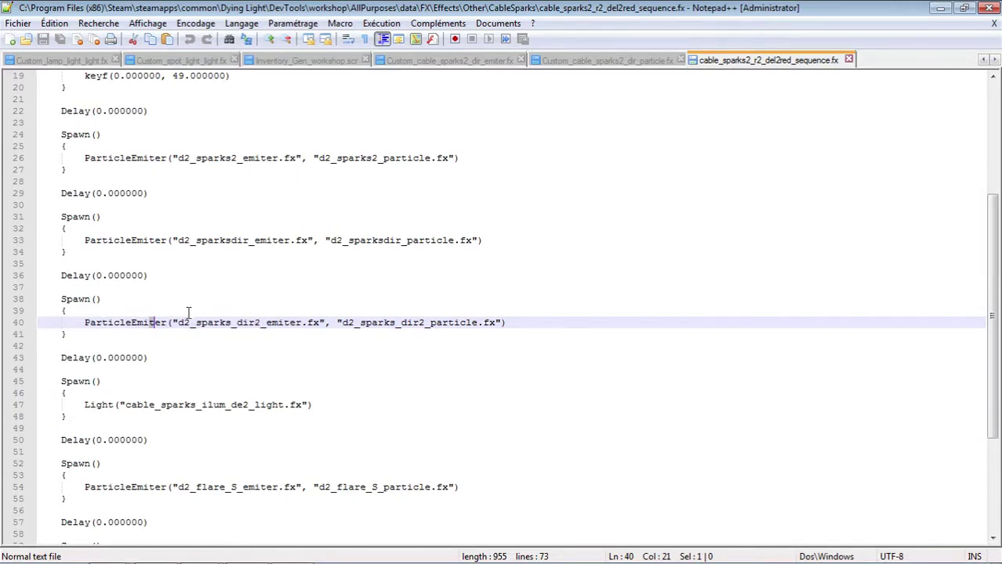
scroll(230, 403, down, 5)
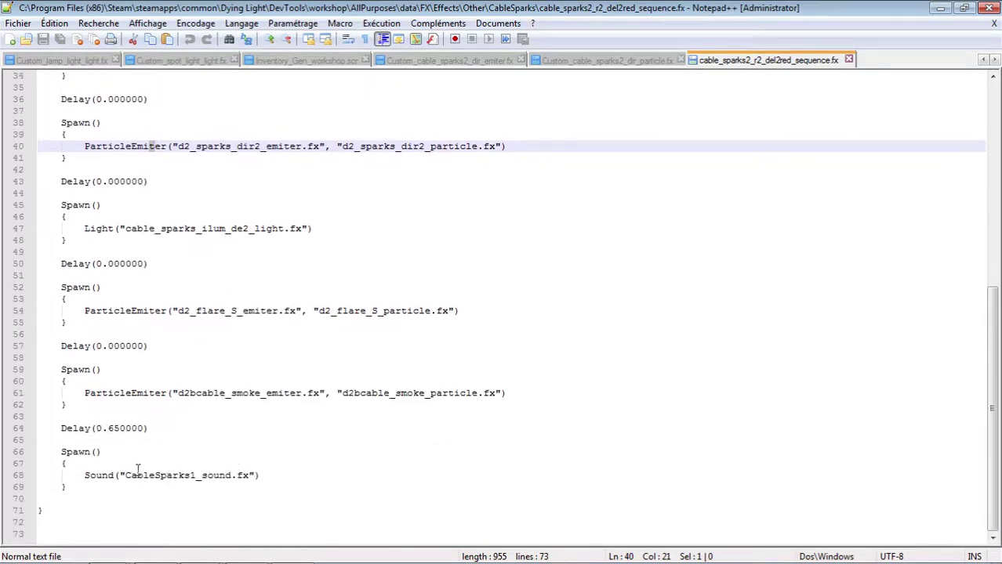
scroll(190, 417, up, 9)
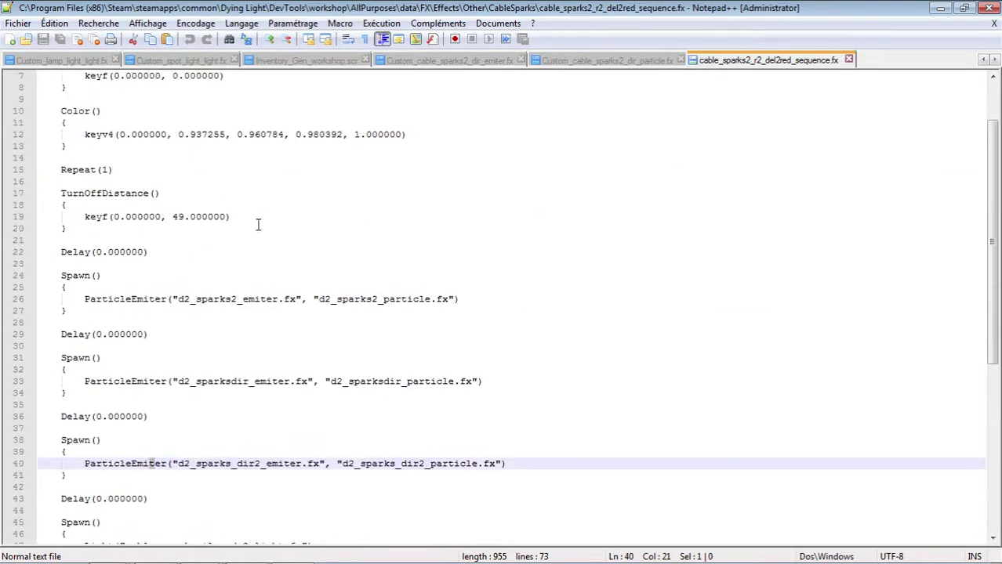
scroll(410, 240, up, 2)
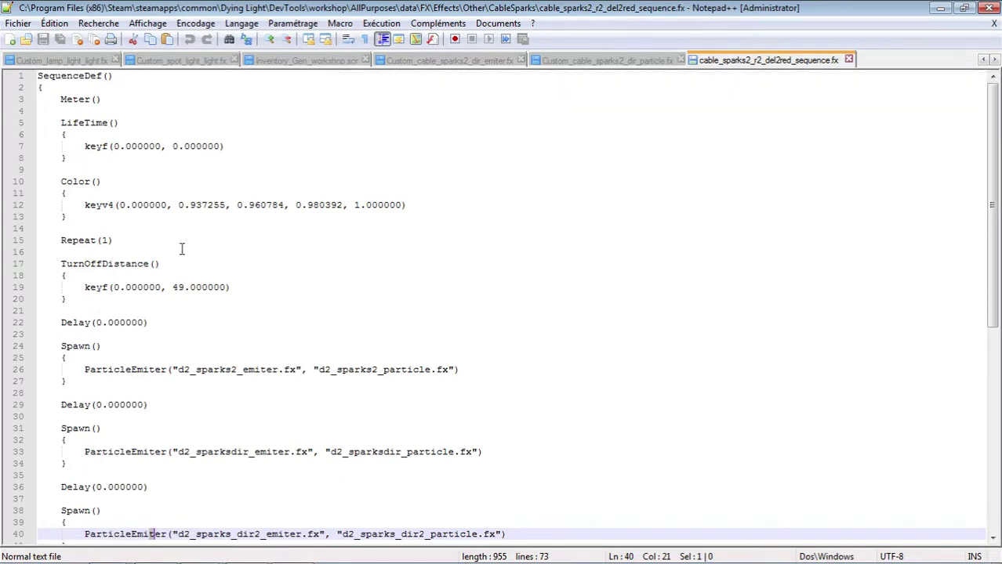
Switch to Dying Light Developer Tools and refresh the editor's data
mouse_move(76, 555)
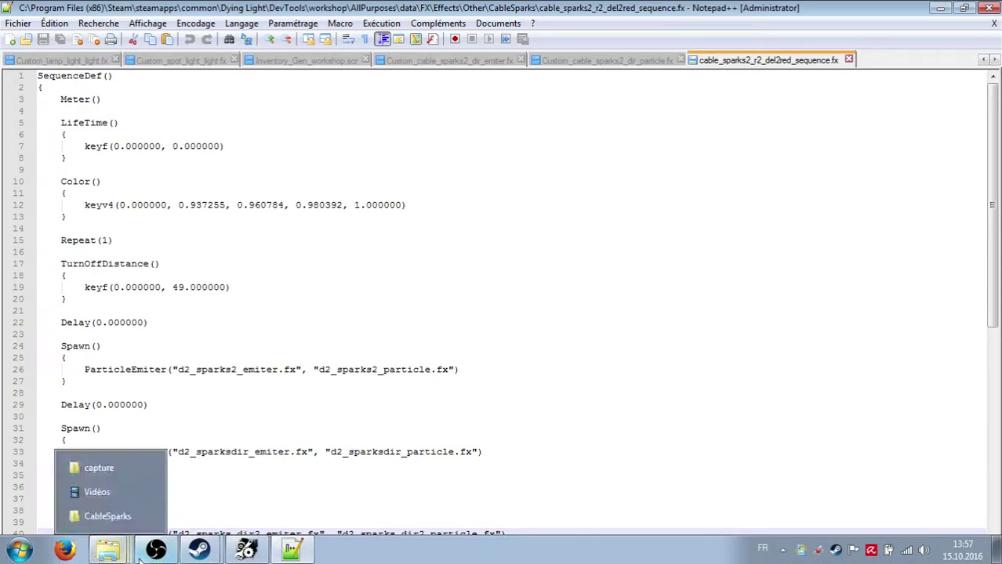
mouse_move(154, 554)
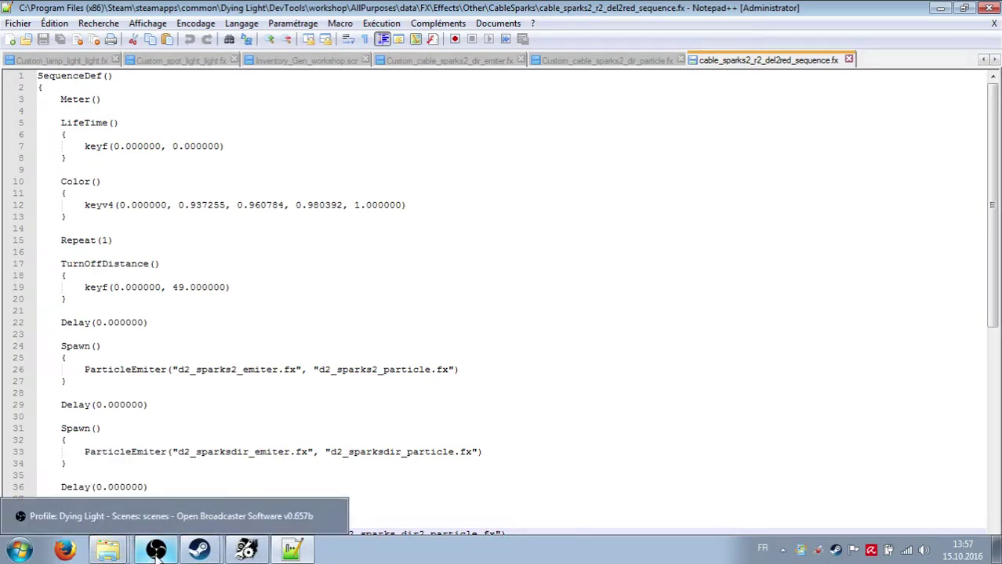
click(247, 551)
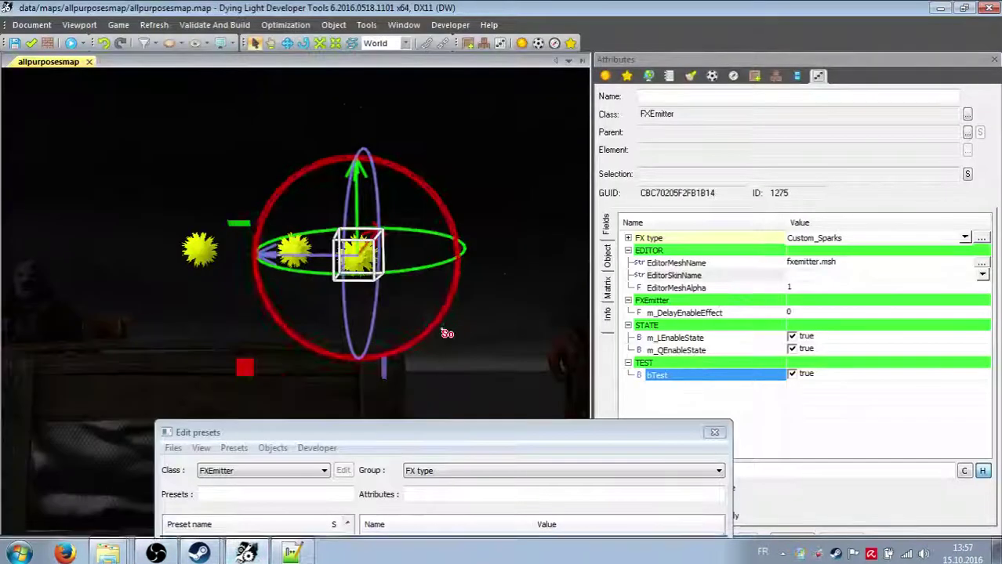
click(154, 25)
click(180, 113)
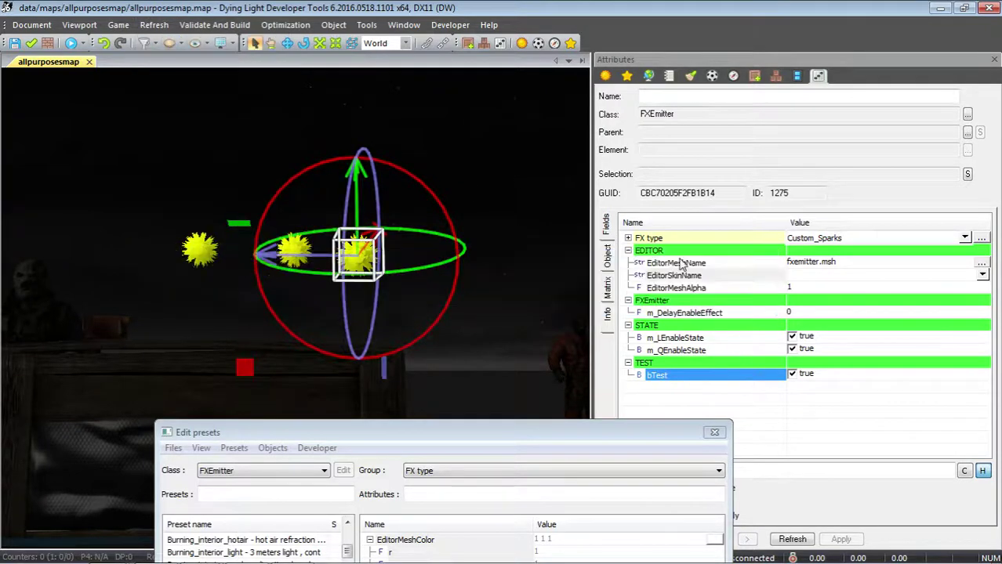
Restart the selected Custom_Sparks emitter's test by turning bTest off and on again, and view the sparks in the viewport
right_drag(444, 332, 445, 332)
key(s)
key(w)
key(s)
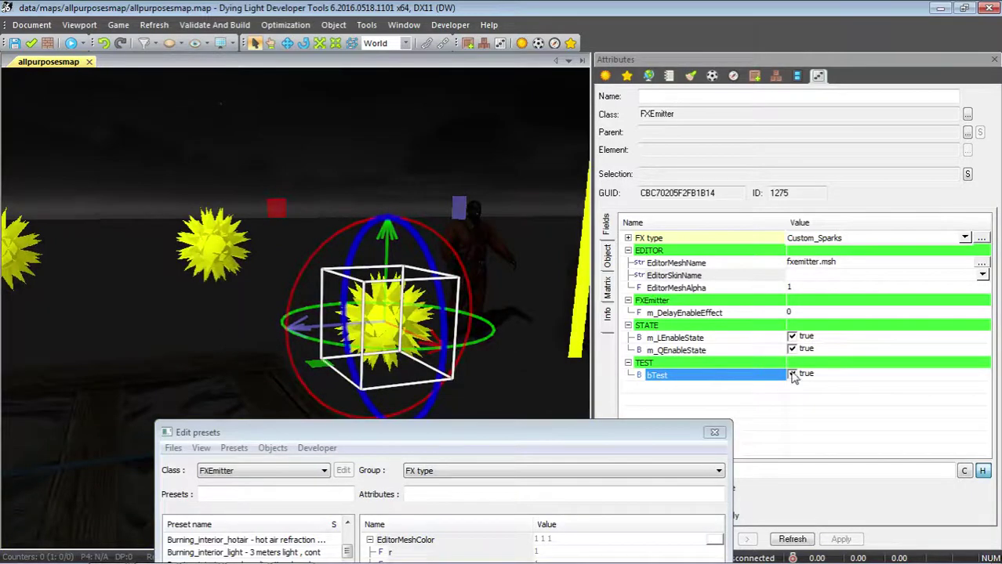
click(793, 376)
click(794, 376)
right_drag(532, 244, 532, 242)
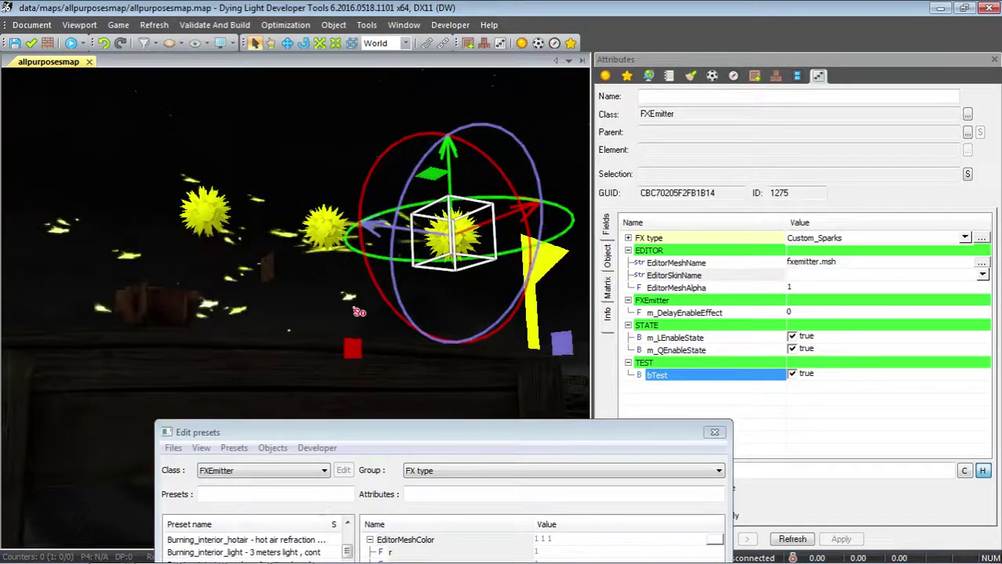
click(156, 549)
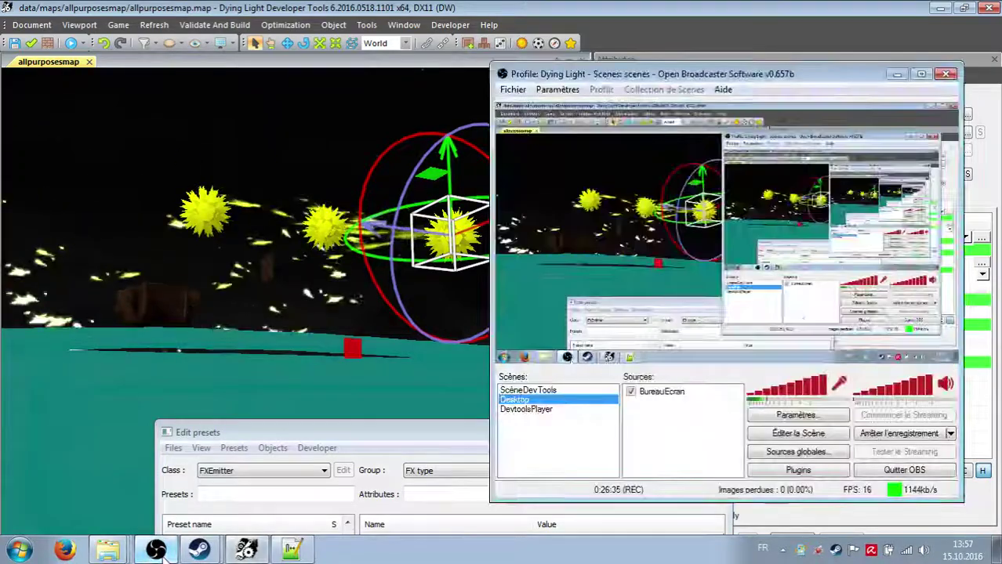